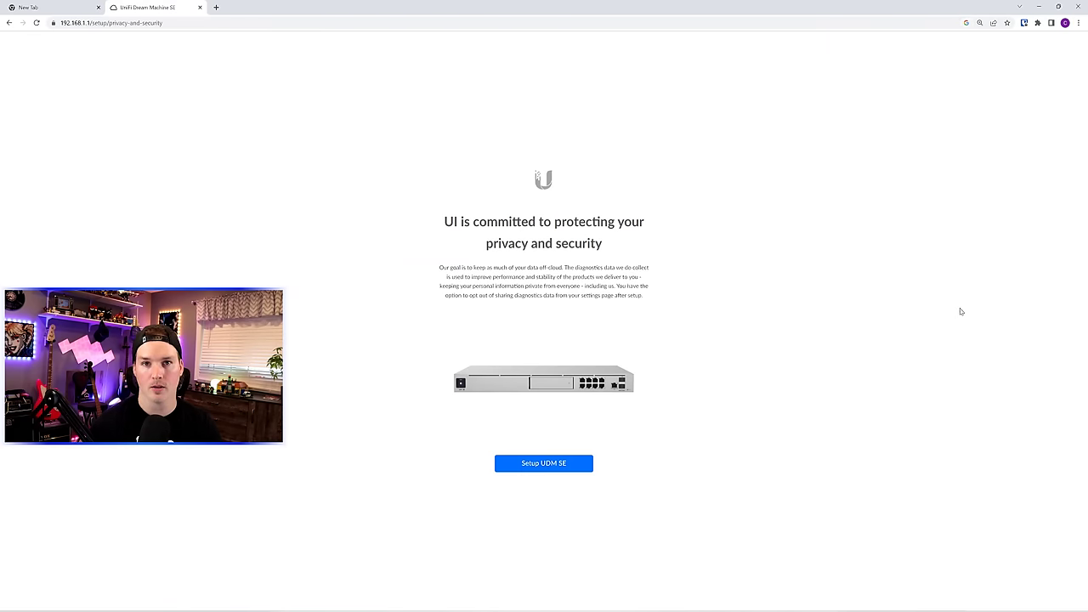
# - Begin UDM SE setup, rename the console to 'Mactelecom SE', accept the terms, and continue
pyautogui.click(553, 464)
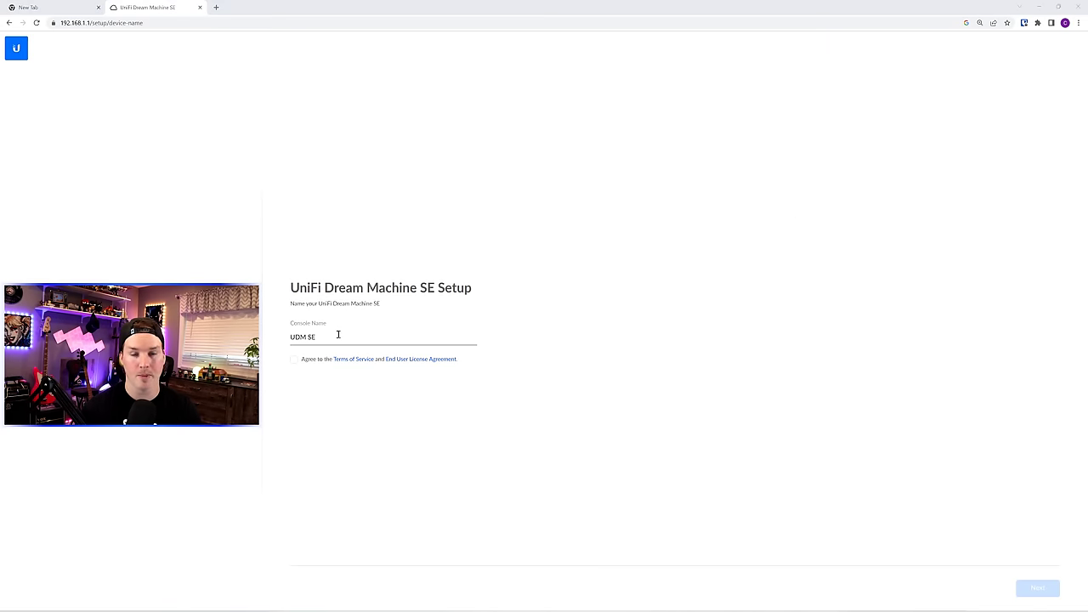
pyautogui.moveTo(339, 336); pyautogui.dragTo(287, 342)
pyautogui.write('Mac')
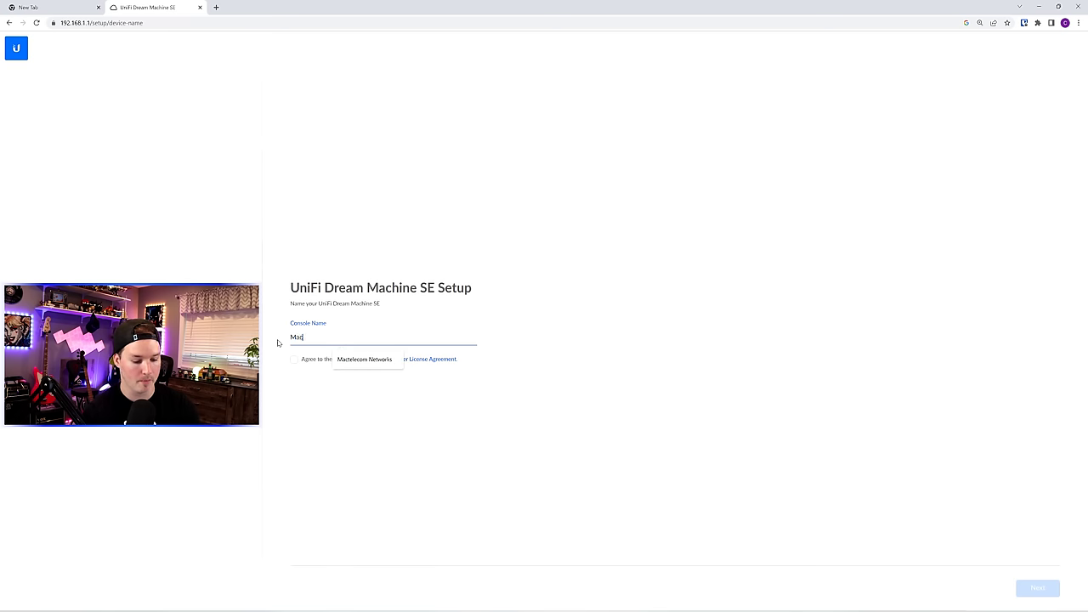
pyautogui.write('telecom SE')
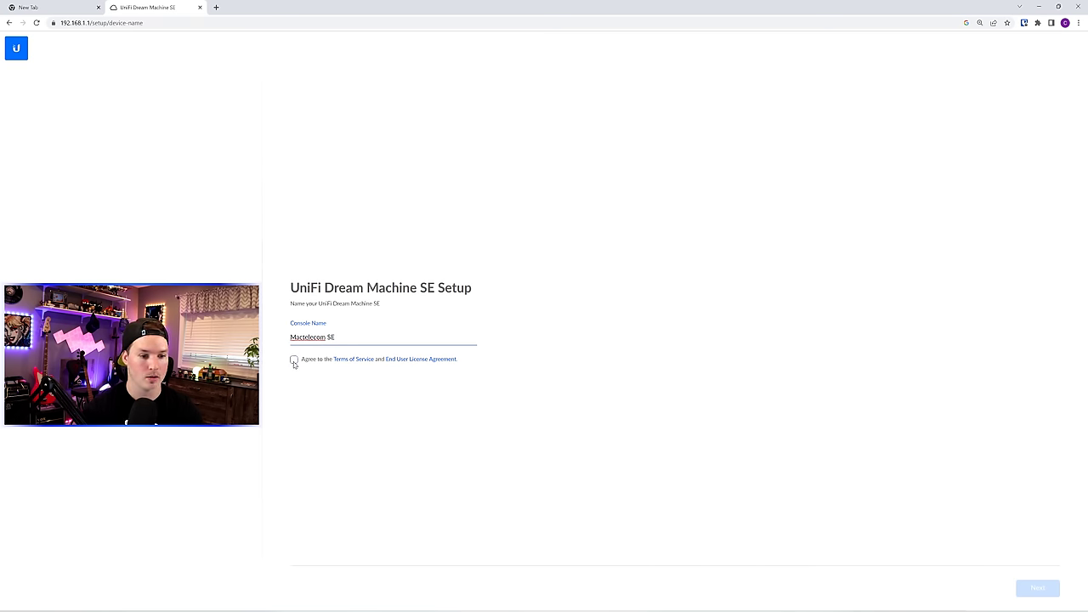
pyautogui.click(294, 360)
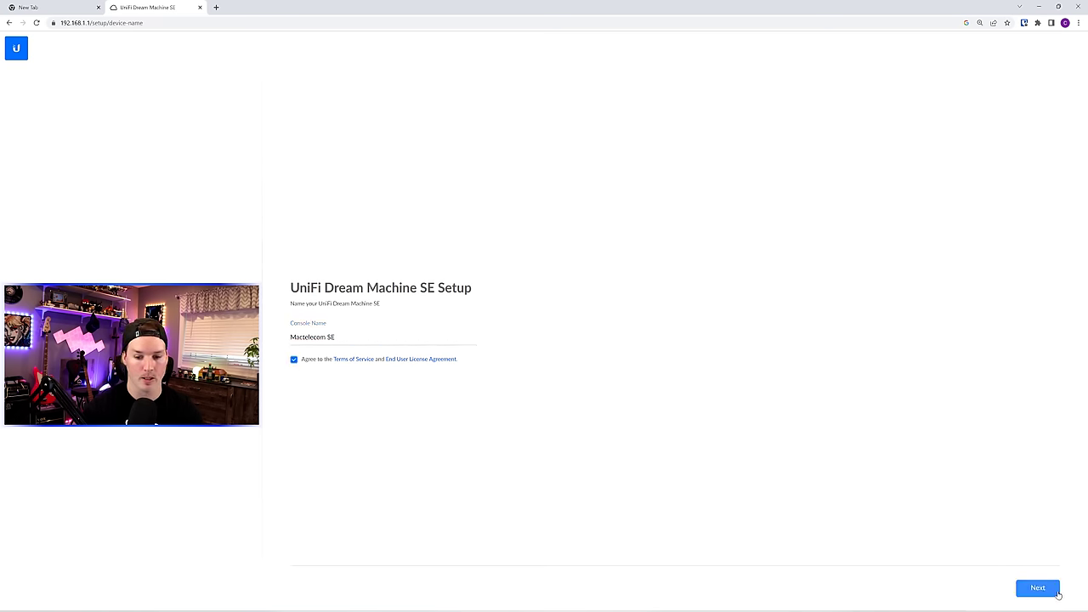
pyautogui.click(1056, 594)
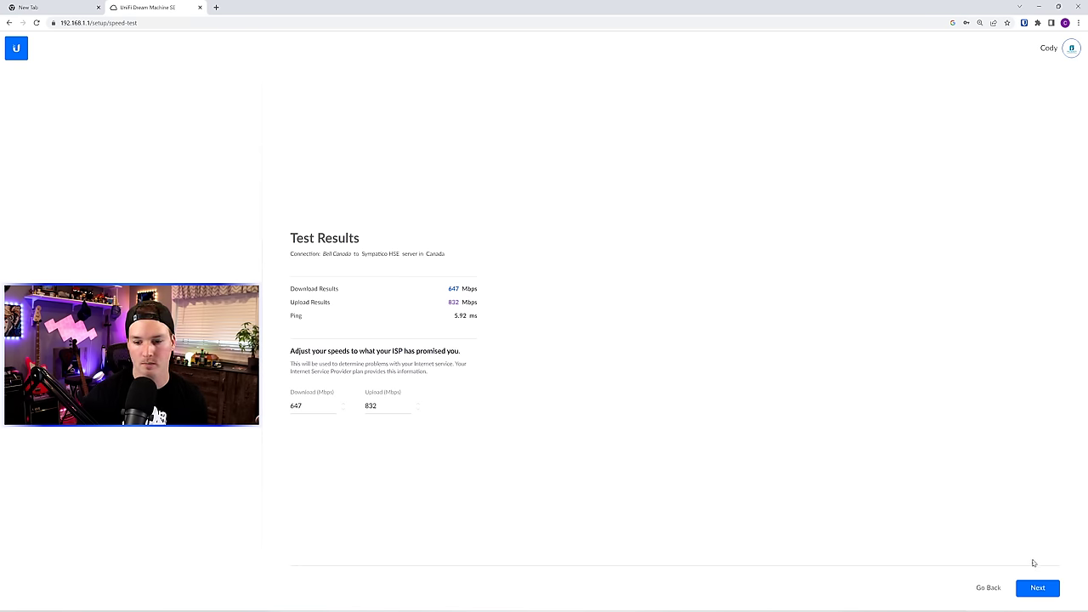
# - Continue past the speed test and finish setup, keeping the previous 192.168.10.1/24 subnet
pyautogui.click(1038, 588)
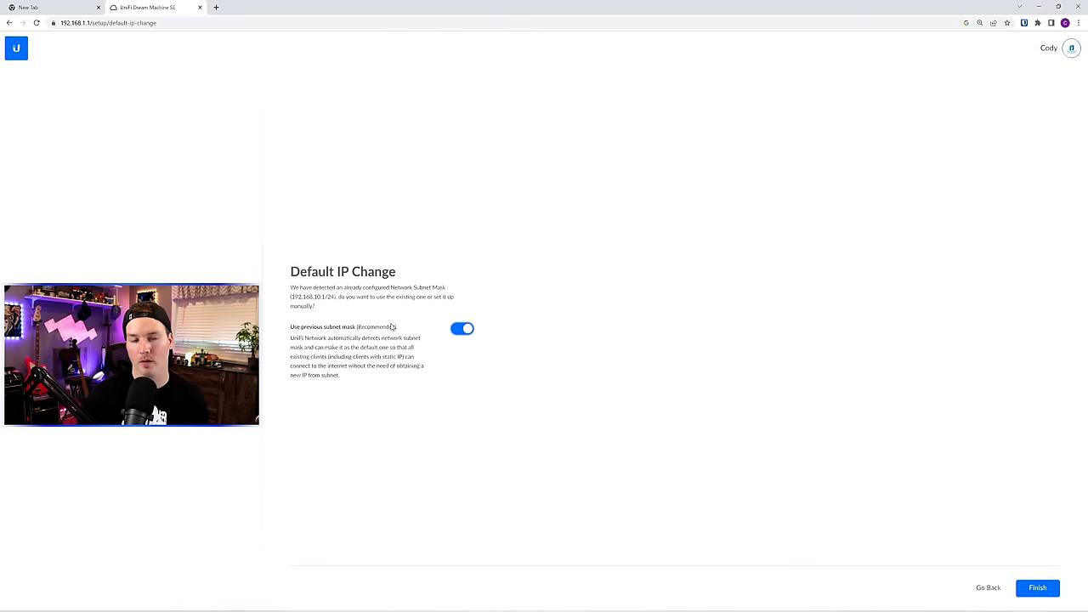
pyautogui.click(1038, 588)
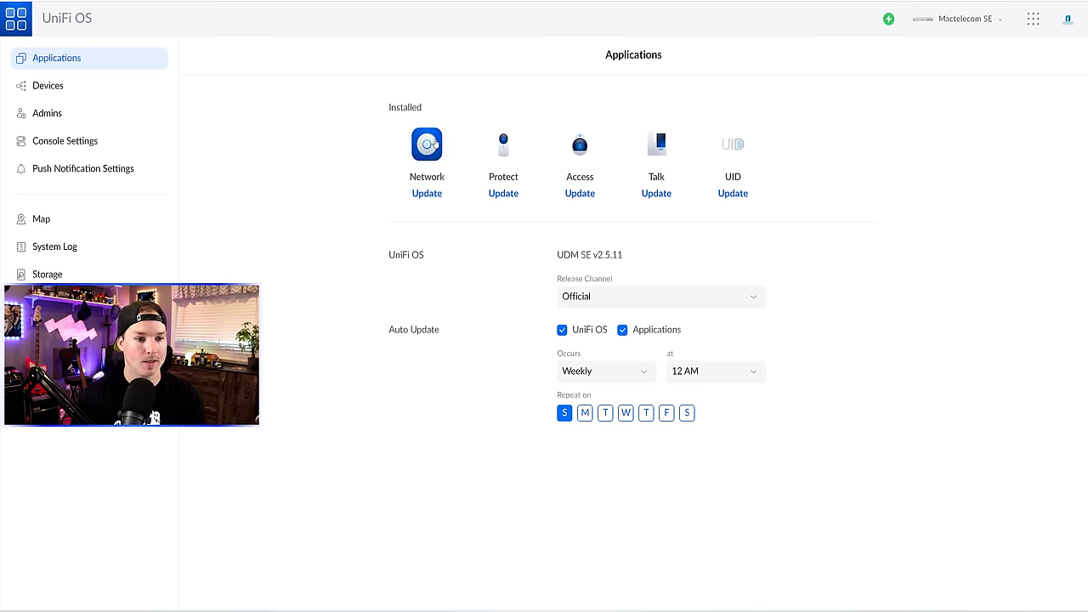
# - Update the Network app, keep the Official release channel, and disable UniFi OS and application auto-updates
pyautogui.moveTo(585, 195)
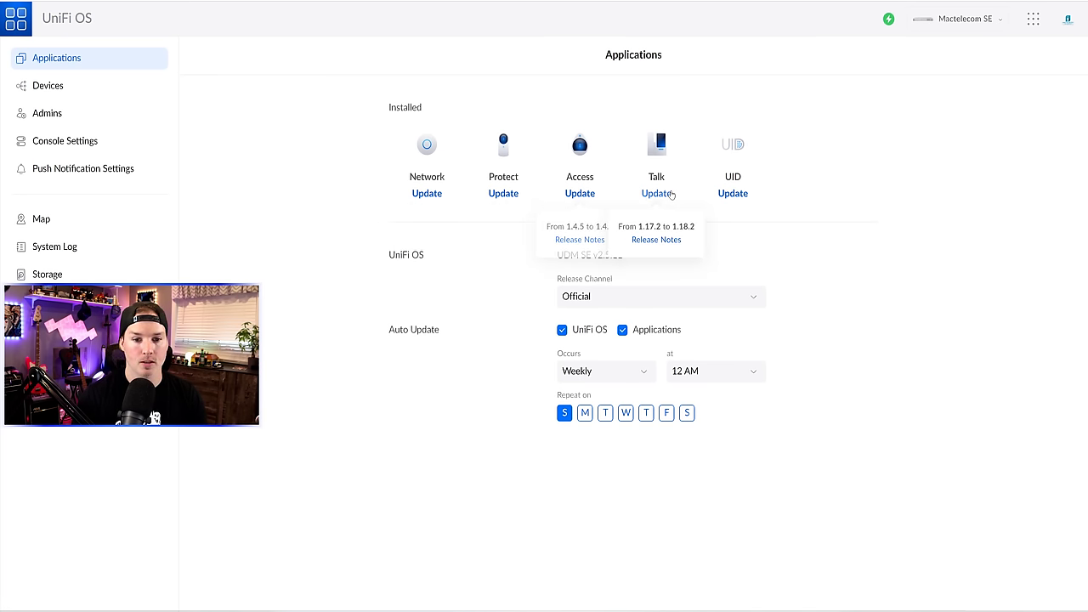
pyautogui.click(439, 197)
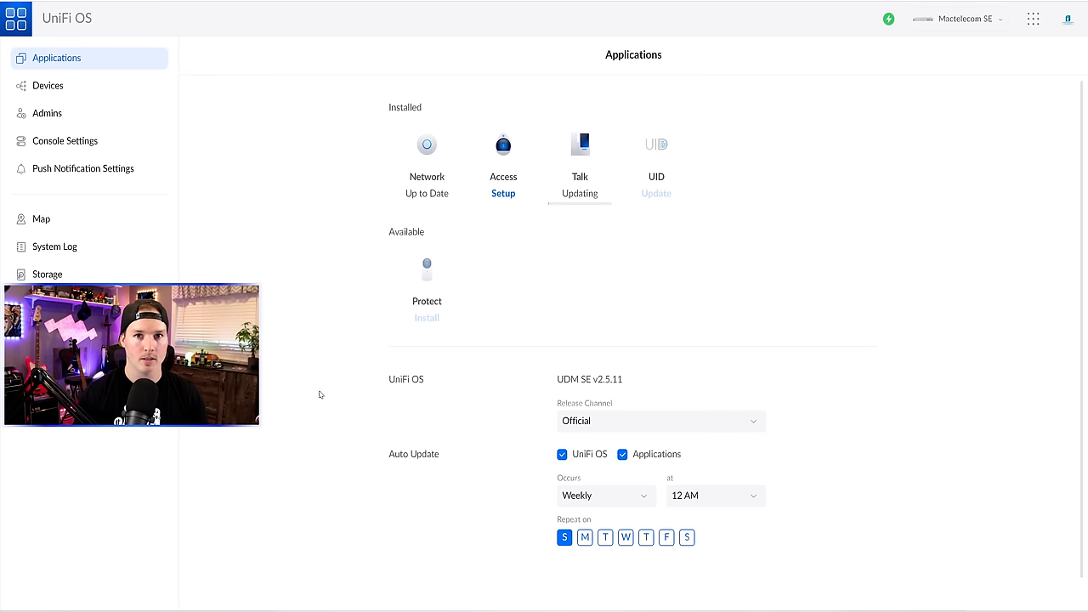
pyautogui.moveTo(390, 379); pyautogui.dragTo(432, 380)
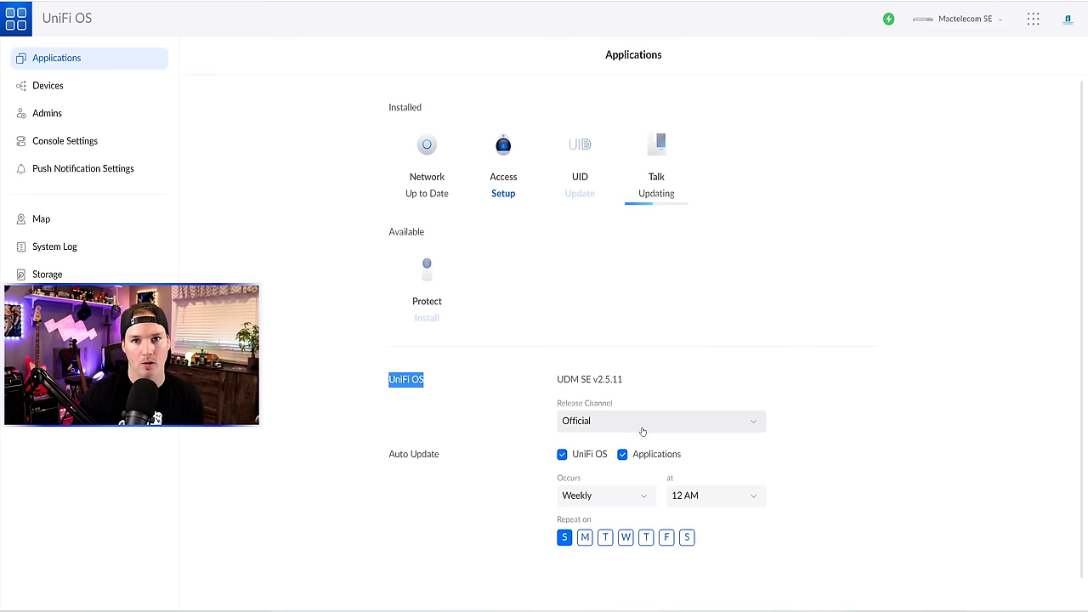
pyautogui.click(644, 429)
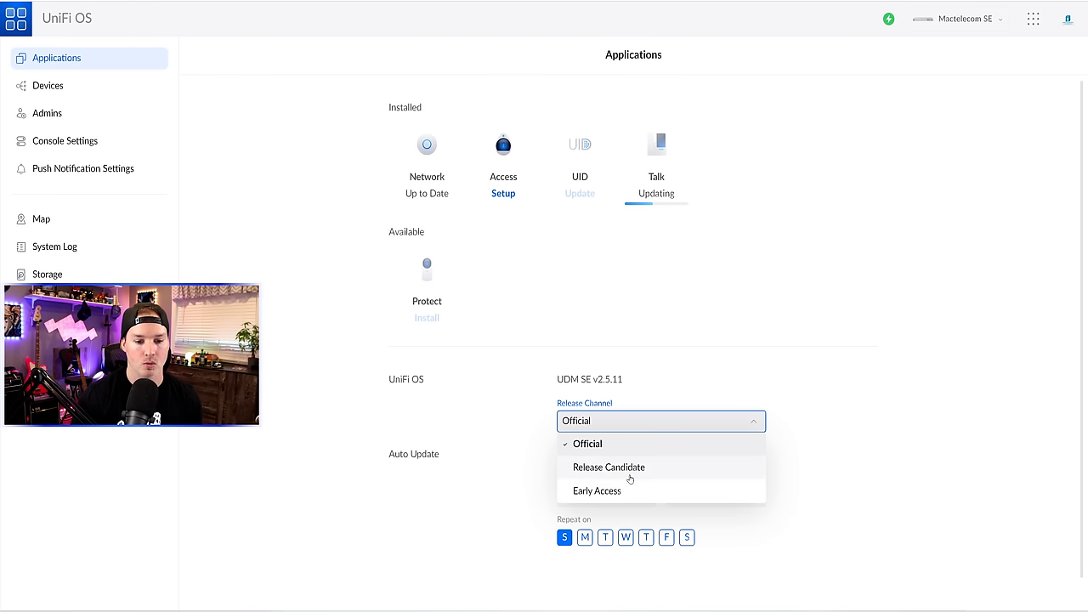
pyautogui.click(846, 409)
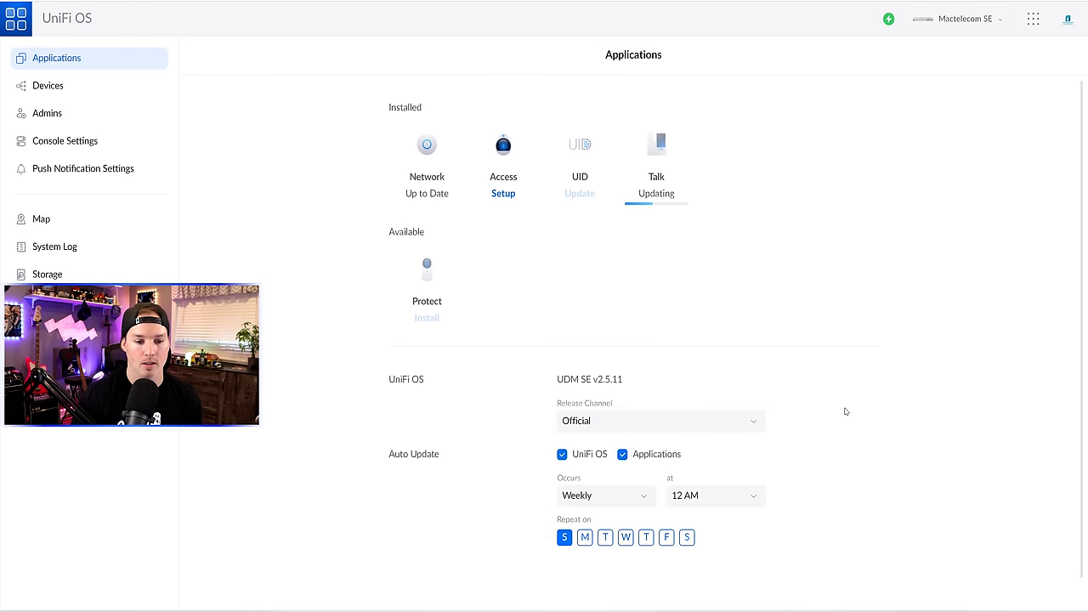
pyautogui.click(562, 454)
pyautogui.click(623, 455)
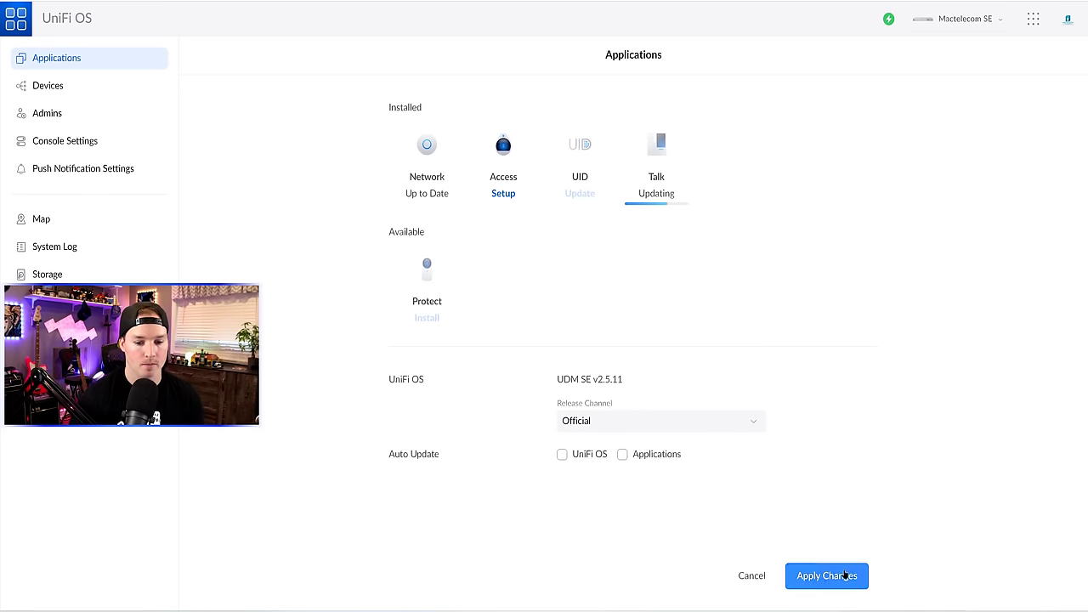
pyautogui.click(48, 85)
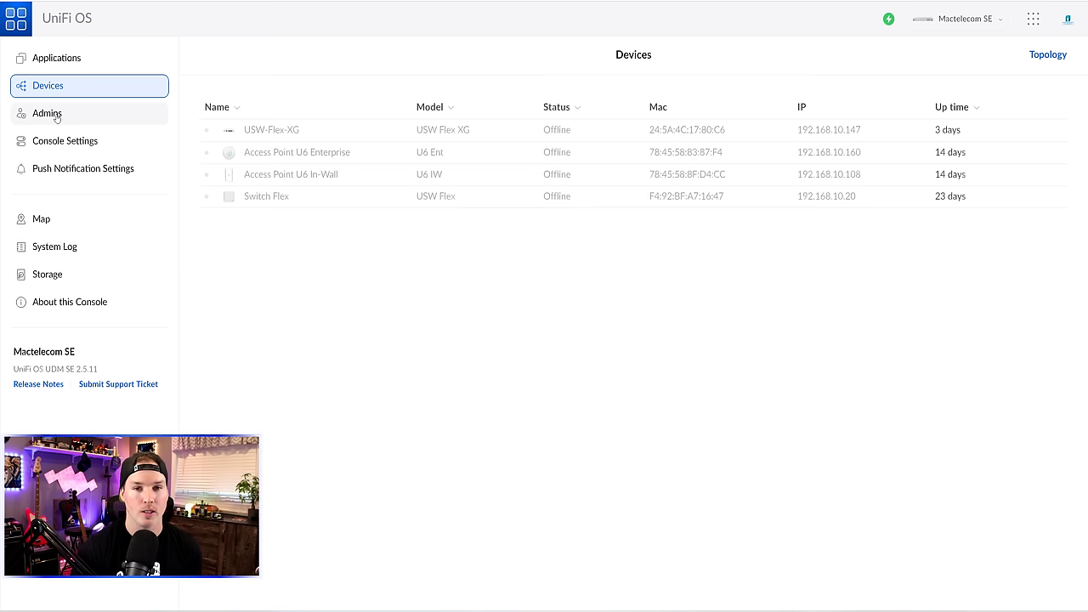
# - Open Console Settings to see the name, weekly backup and Toronto time zone
pyautogui.click(65, 141)
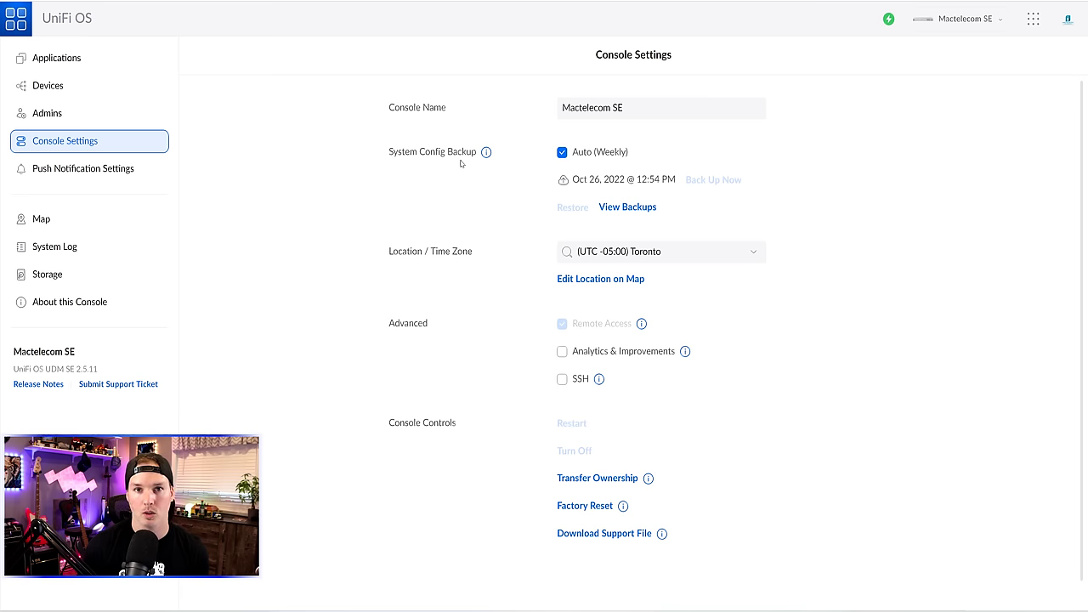
# - Scroll through Console Settings, then open Push Notification Settings
pyautogui.scroll(-1, 461, 163)
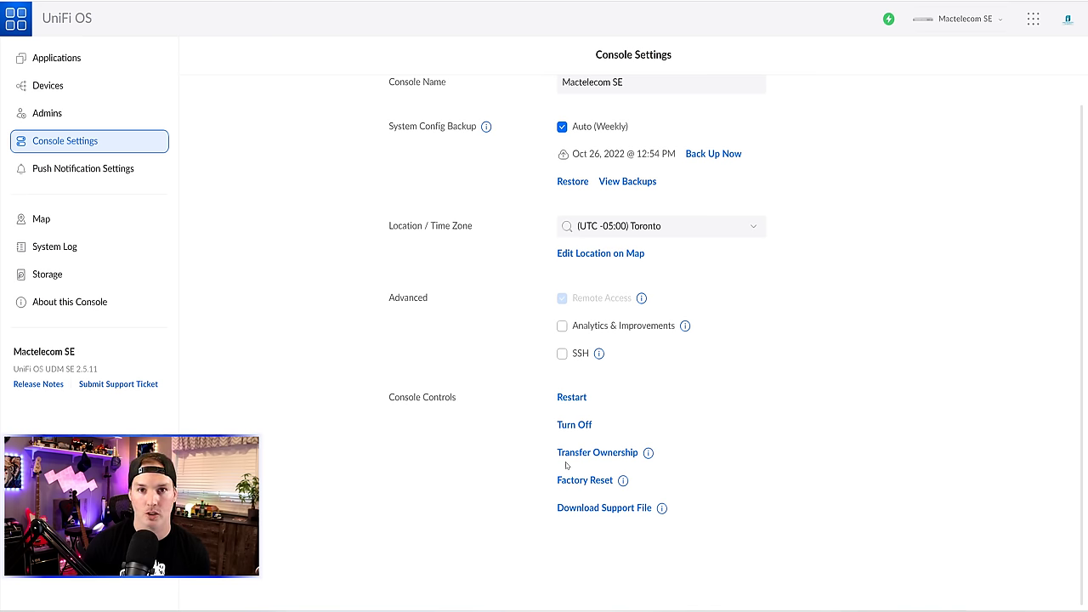
pyautogui.click(85, 170)
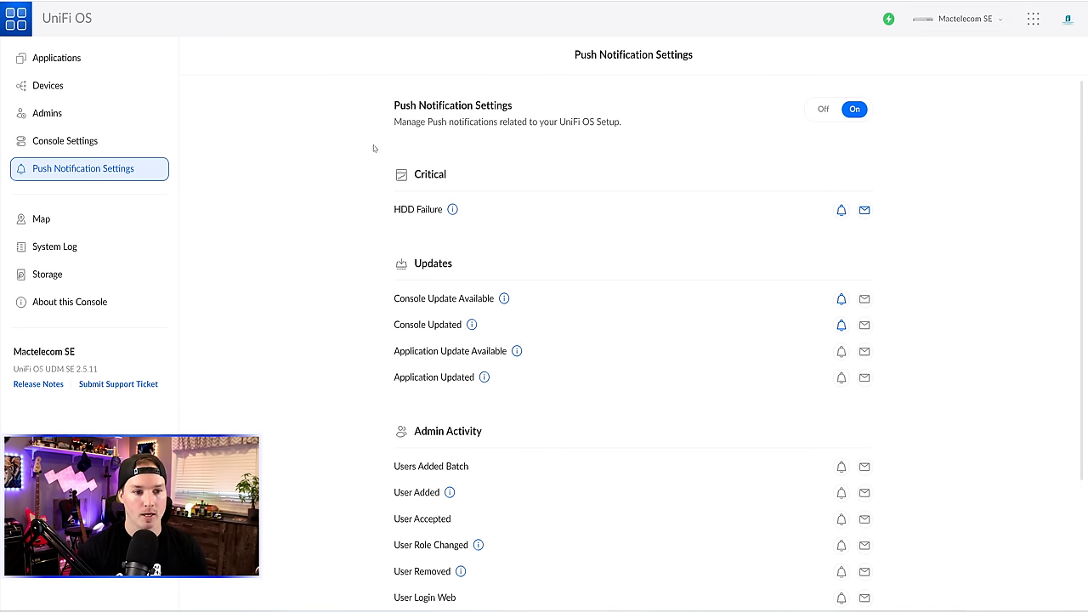
# - Scroll through the notification options and open the System Log
pyautogui.scroll(-2, 452, 148)
pyautogui.scroll(1, 451, 153)
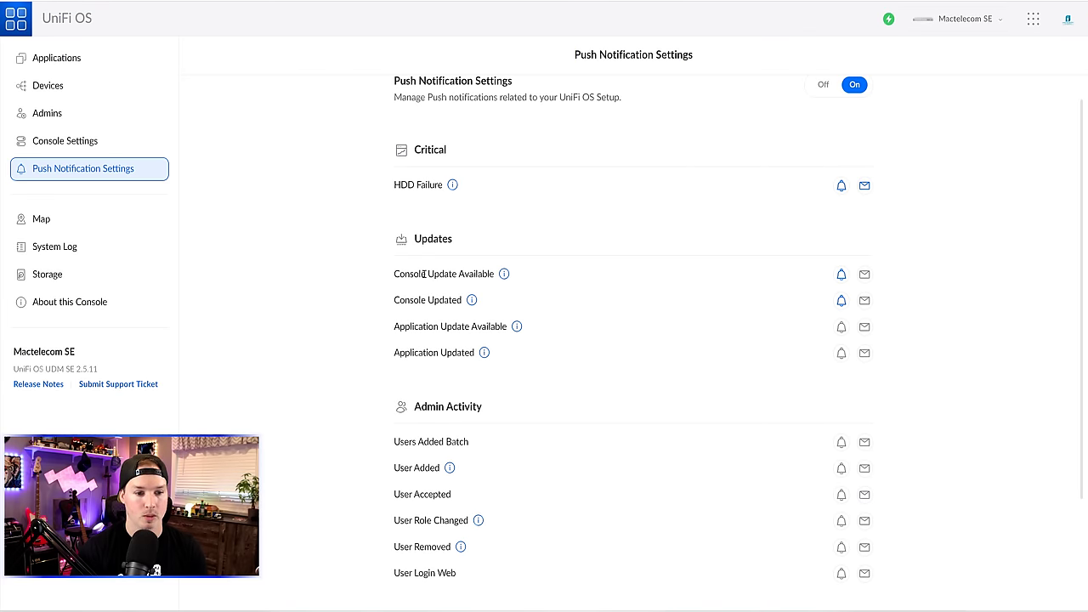
pyautogui.scroll(-3, 423, 274)
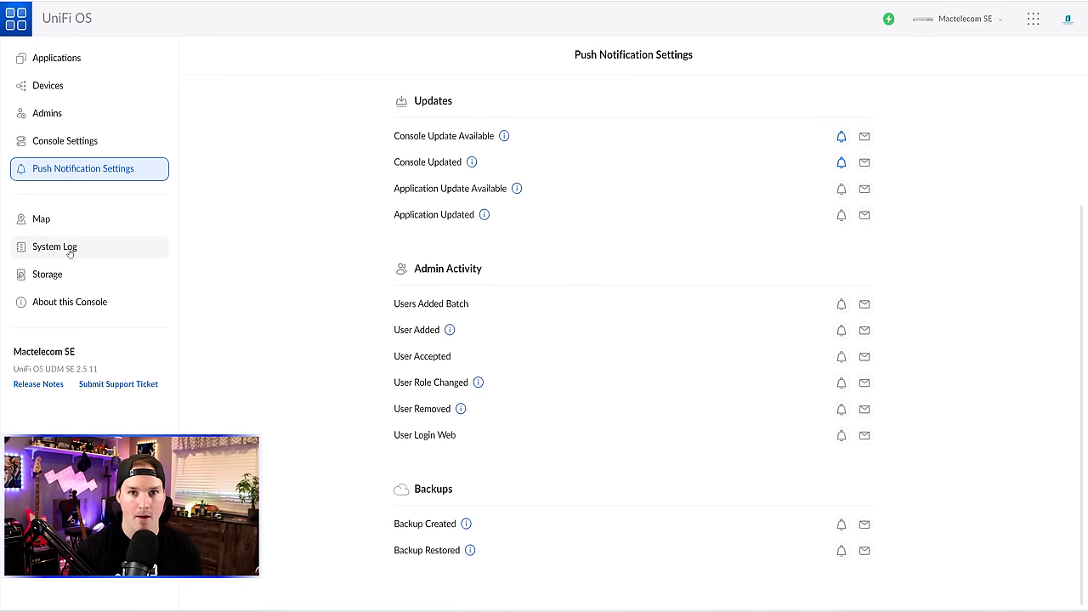
pyautogui.click(70, 249)
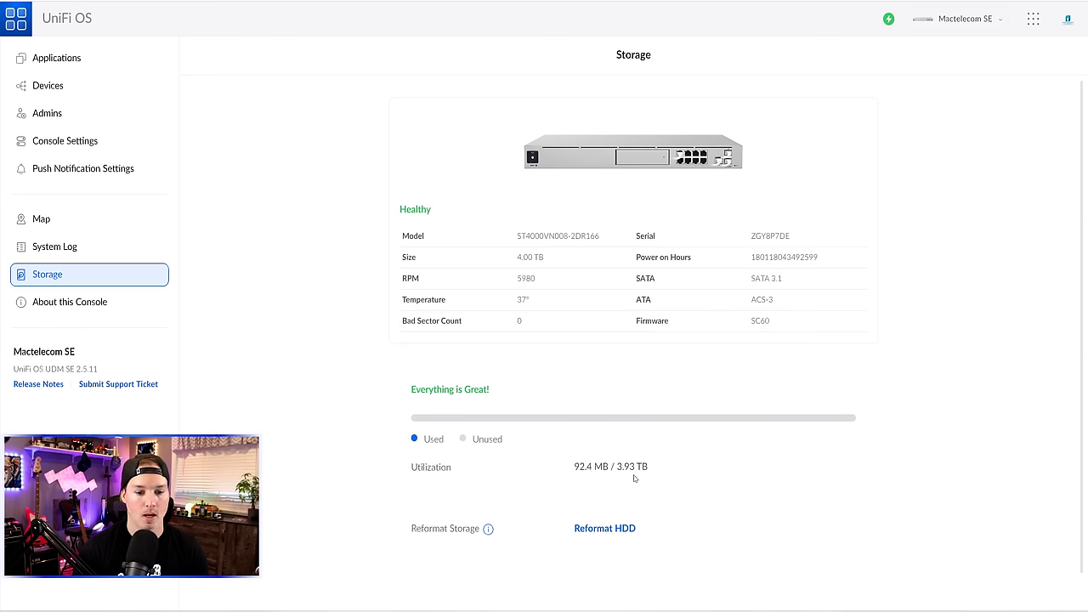
# - Note the 3.93 TB drive capacity, view About this Console, then launch the Network application
pyautogui.moveTo(615, 466); pyautogui.dragTo(649, 468)
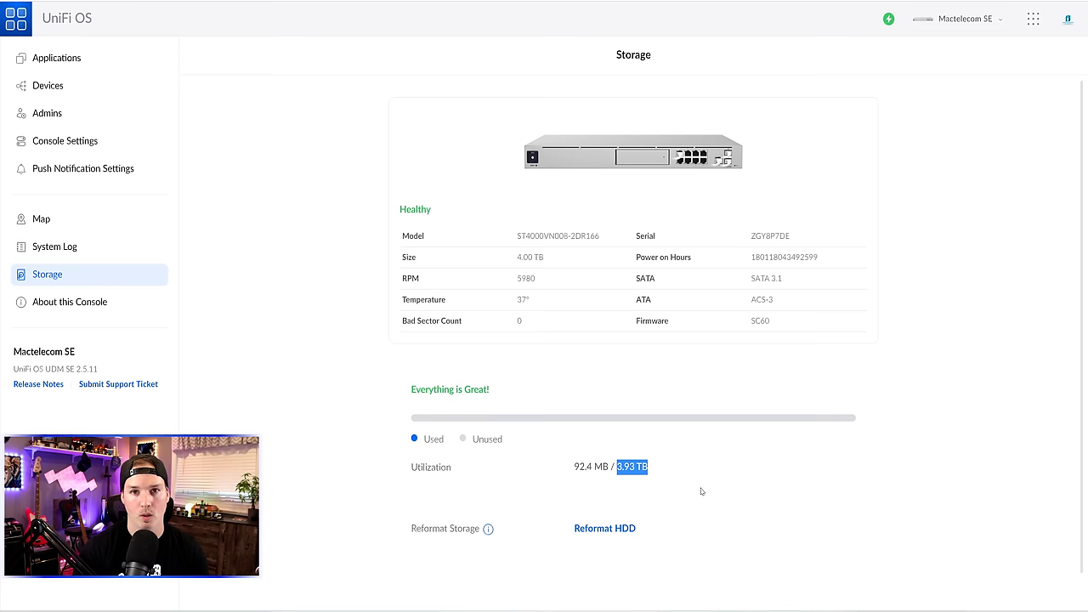
pyautogui.click(57, 310)
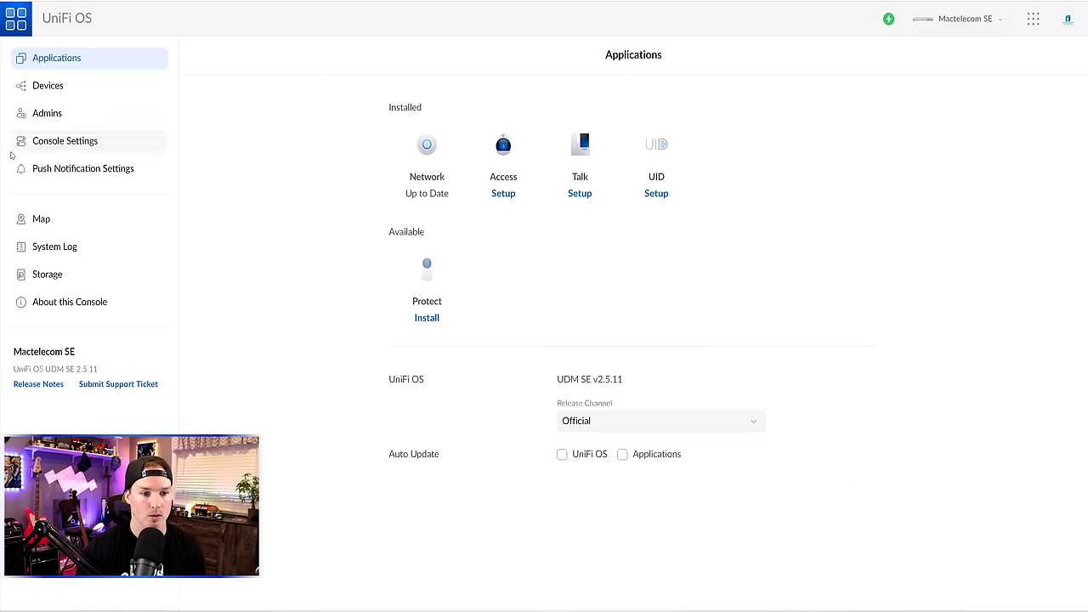
pyautogui.click(411, 148)
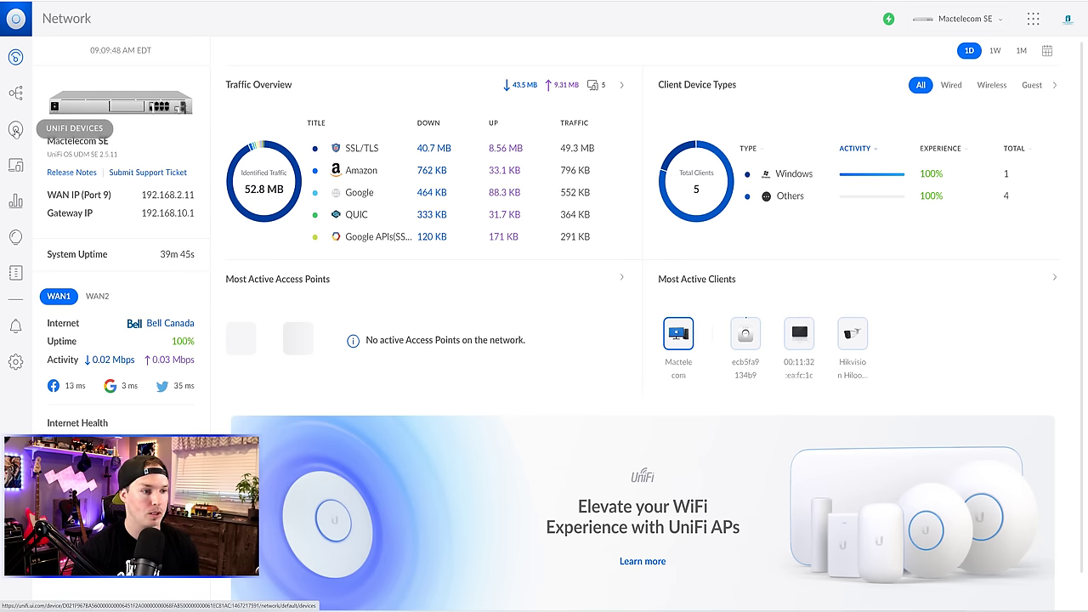
# - Open UniFi Devices and adopt the USP-PDU-Pro, USP-RPS, USW-Enterprise-24-PoE and USW-Flex
pyautogui.click(15, 130)
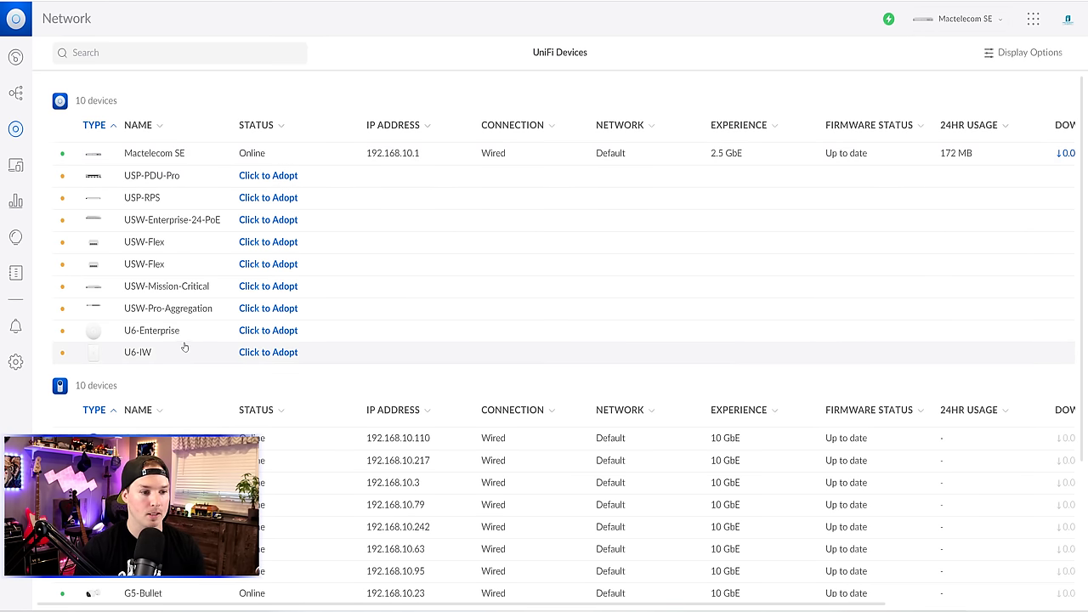
pyautogui.click(267, 177)
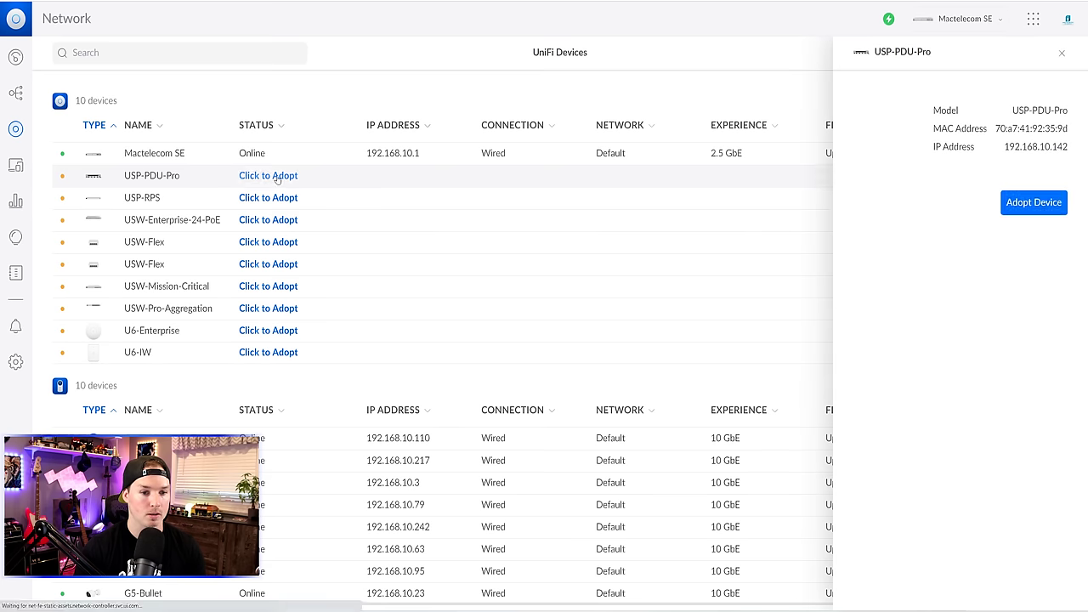
pyautogui.click(1034, 202)
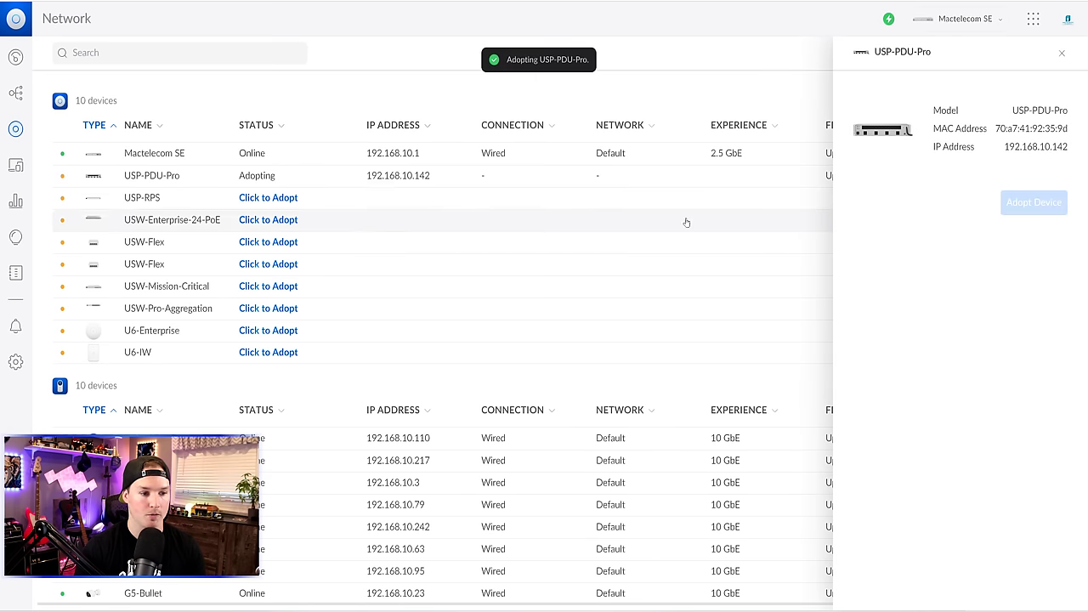
pyautogui.click(268, 197)
pyautogui.click(1006, 209)
pyautogui.click(267, 220)
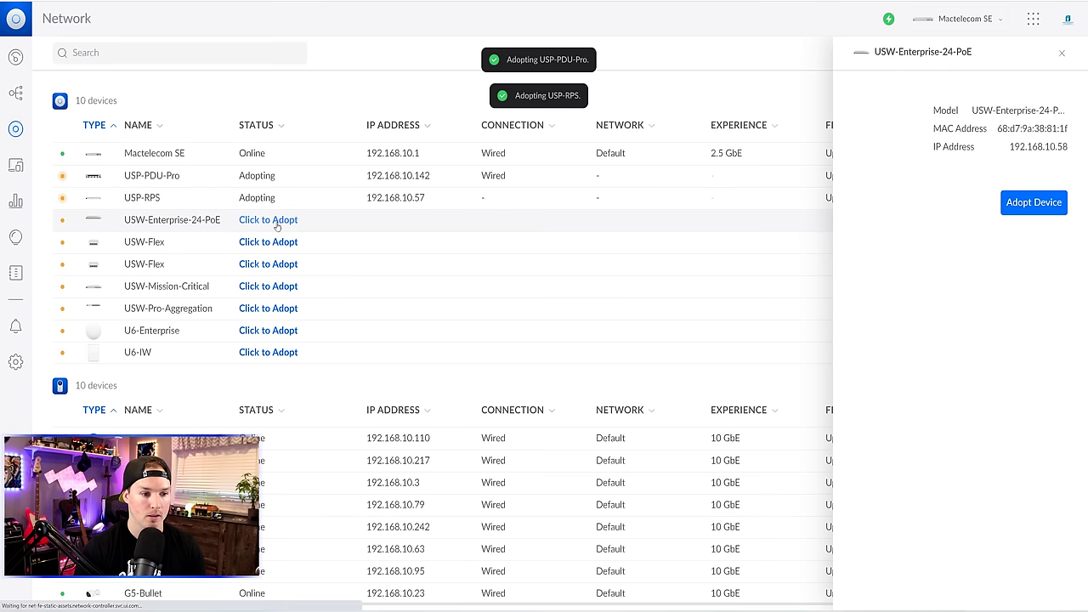
pyautogui.click(1008, 204)
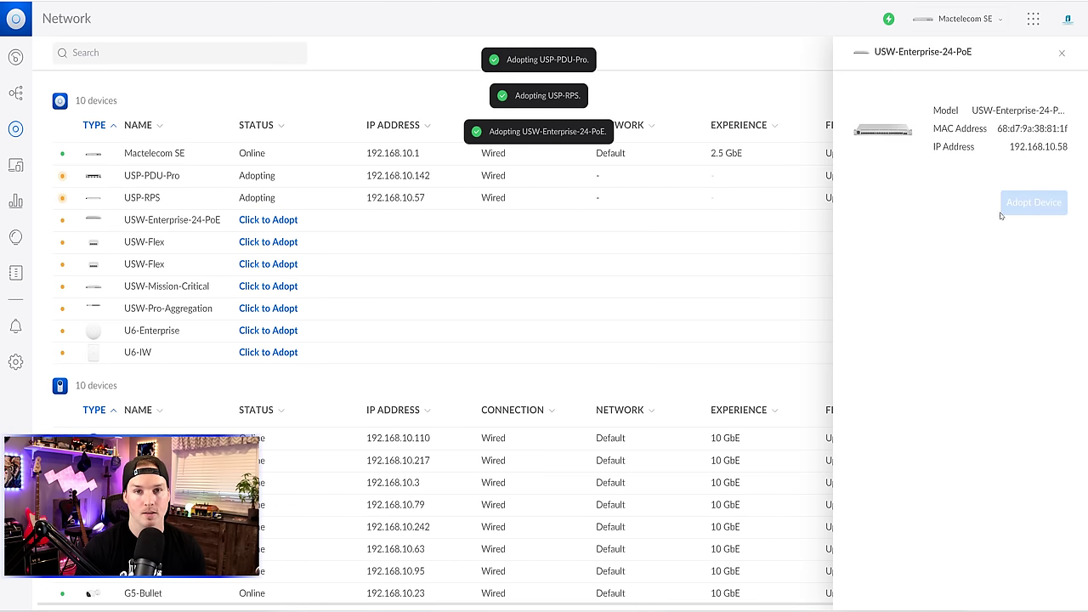
pyautogui.click(286, 244)
pyautogui.click(1062, 198)
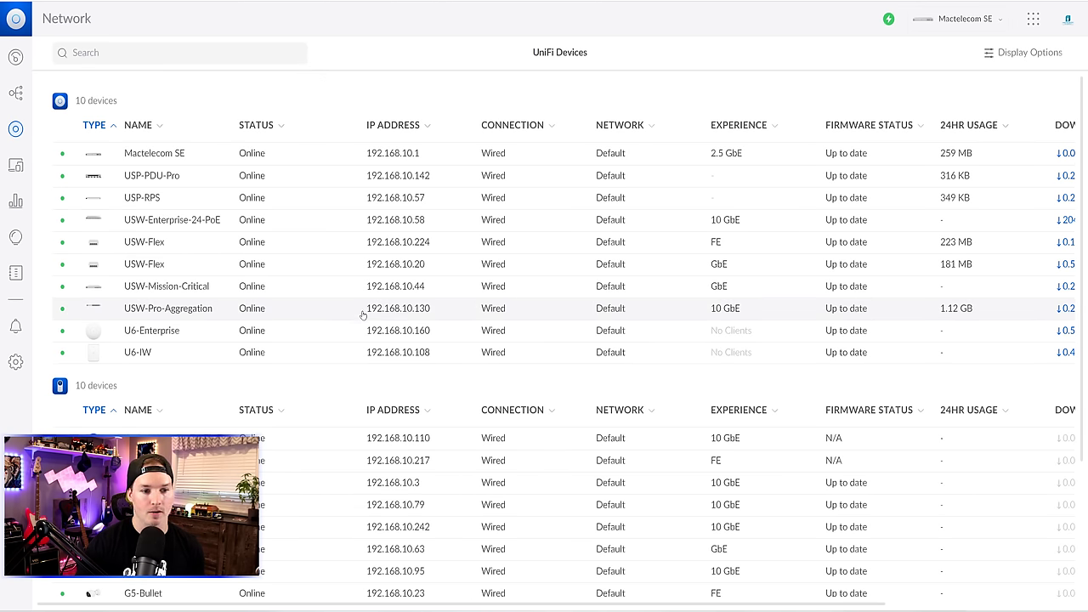
pyautogui.scroll(-2, 363, 315)
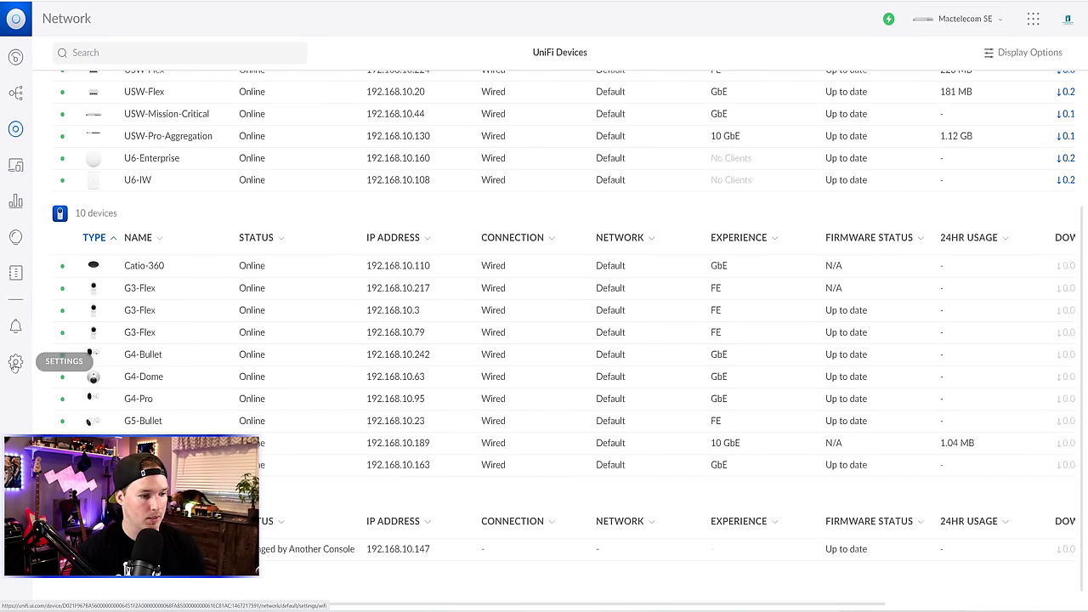
# - Start a new network named IoT, routed by Mactelecom SE
pyautogui.click(15, 364)
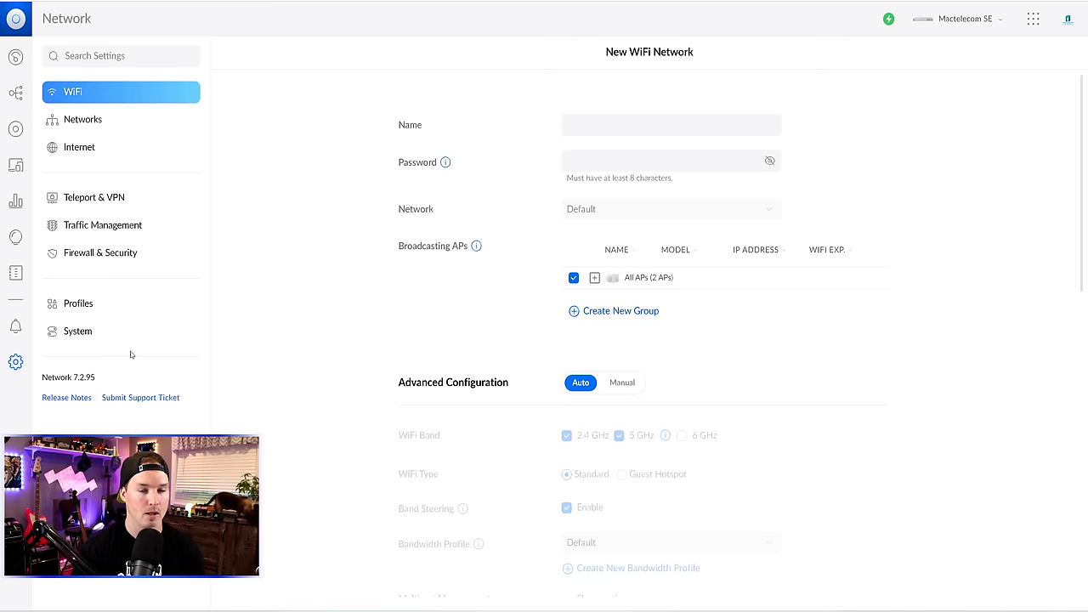
pyautogui.click(92, 124)
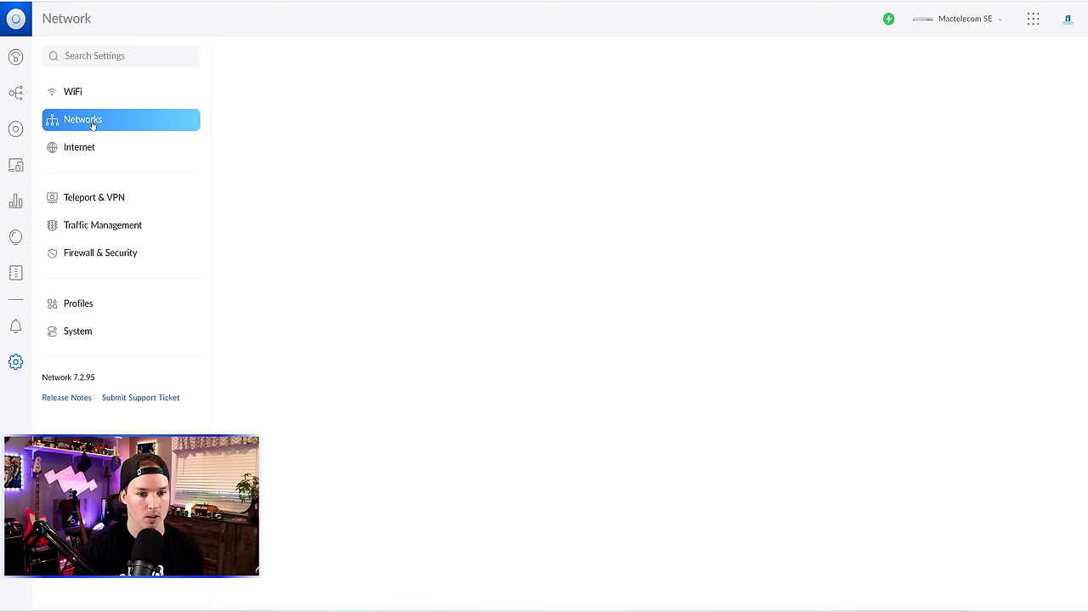
pyautogui.click(460, 181)
pyautogui.click(680, 104)
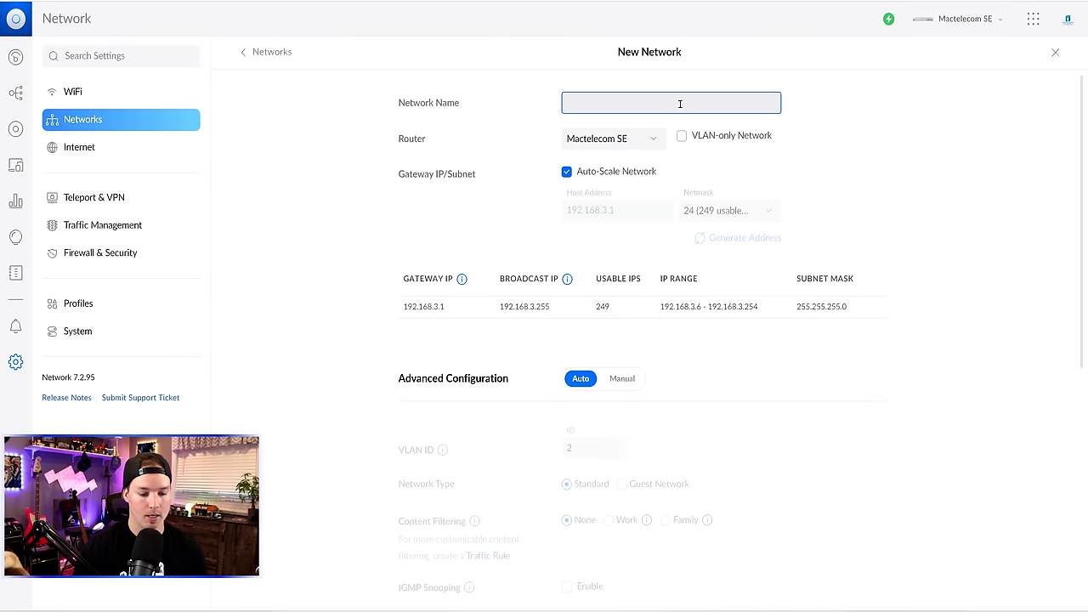
pyautogui.write('IoT')
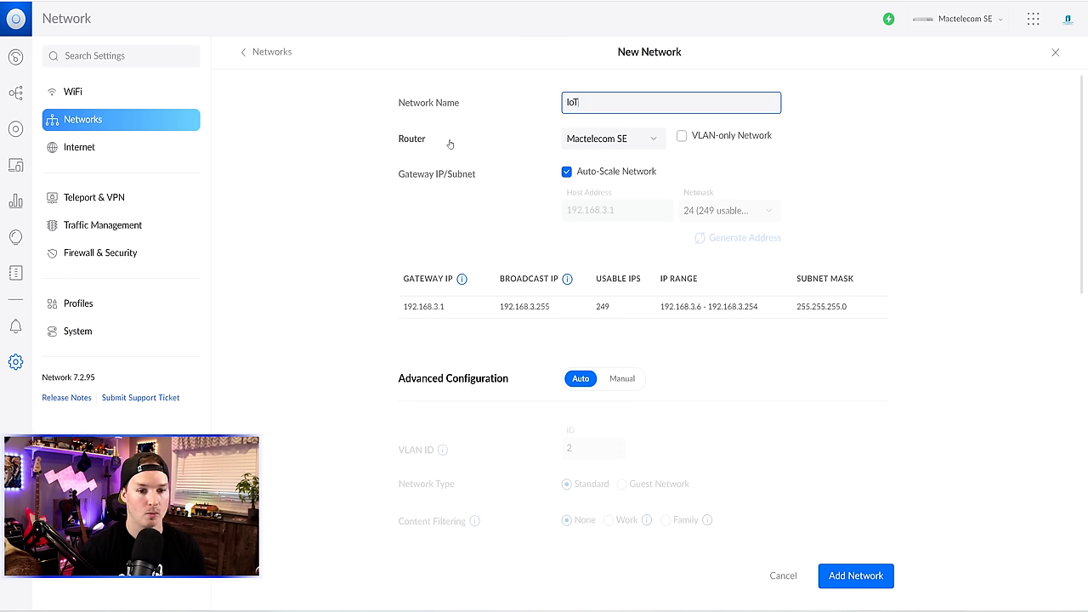
pyautogui.click(652, 141)
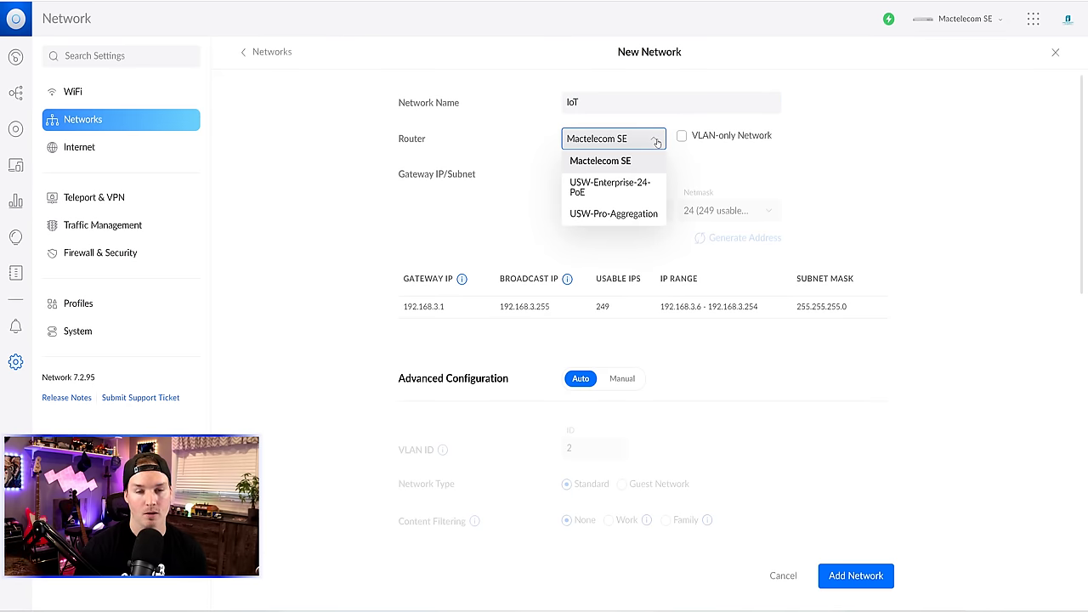
pyautogui.click(845, 163)
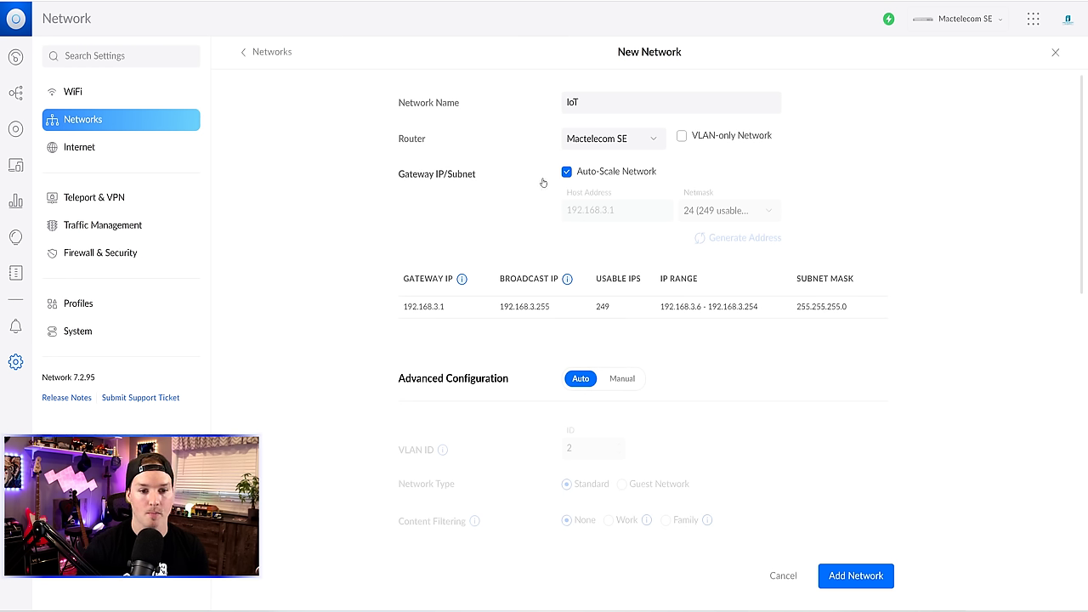
# - Turn off Auto-Scale, set gateway 192.168.20.1, use manual advanced settings with VLAN 20, and save
pyautogui.click(568, 173)
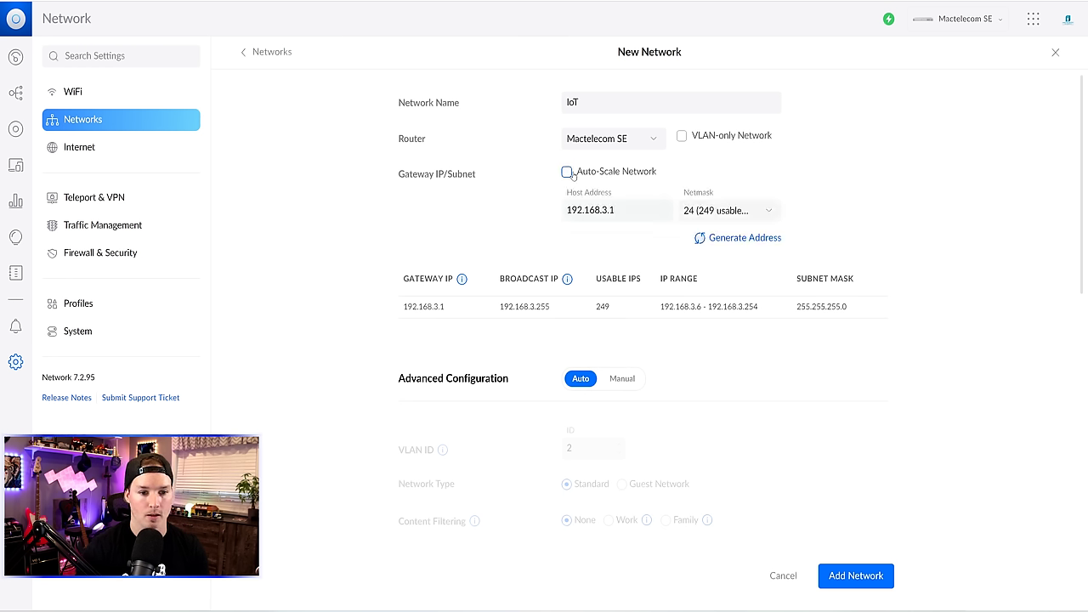
pyautogui.click(610, 210)
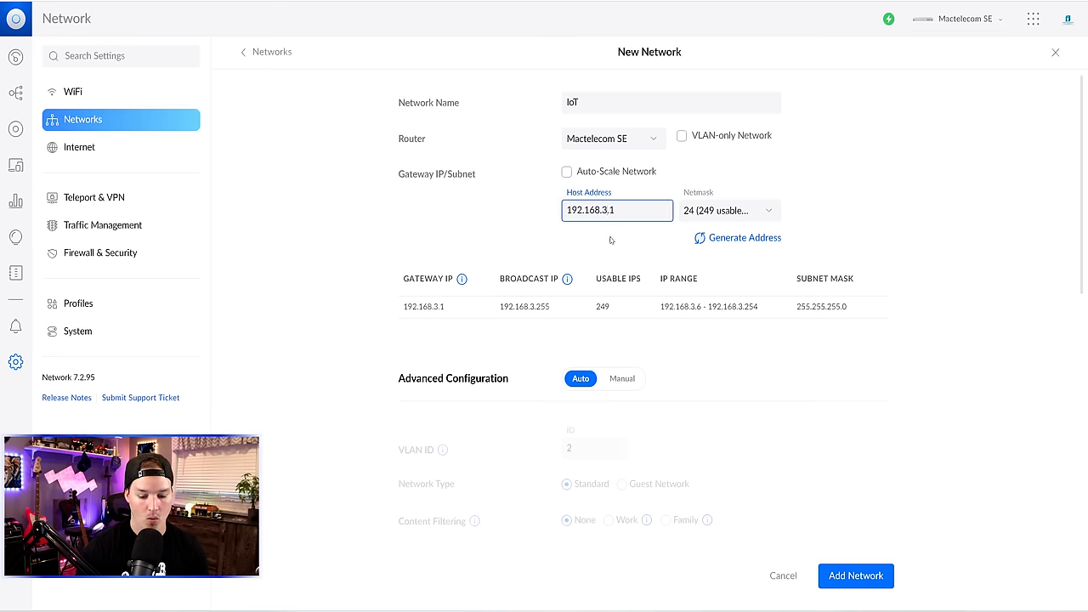
pyautogui.press('BackSpace')
pyautogui.press('BackSpace')
pyautogui.write('20')
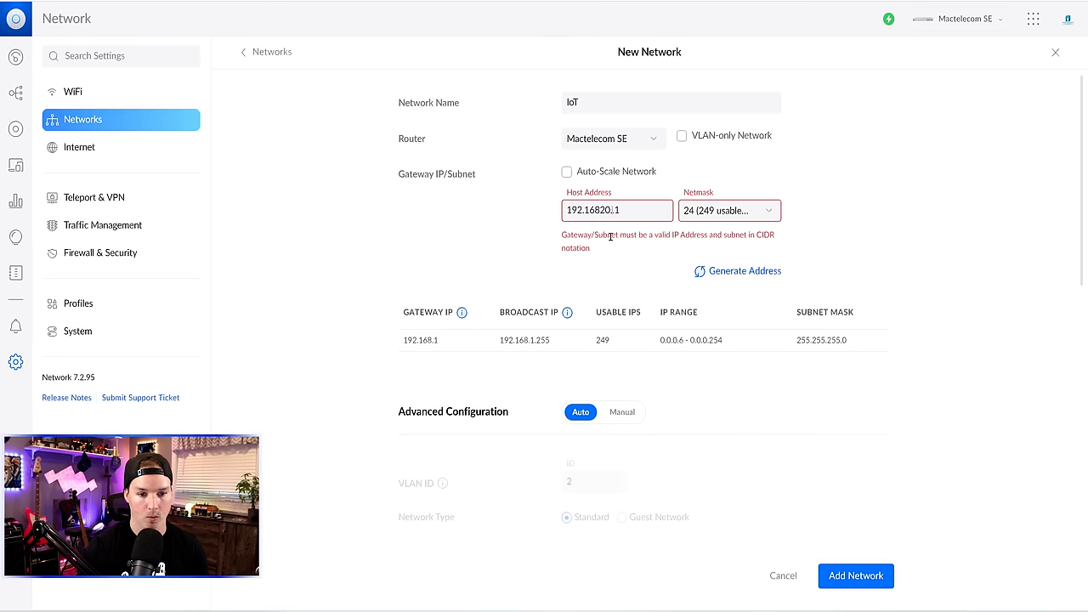
pyautogui.press('Left')
pyautogui.press('Left')
pyautogui.write('.')
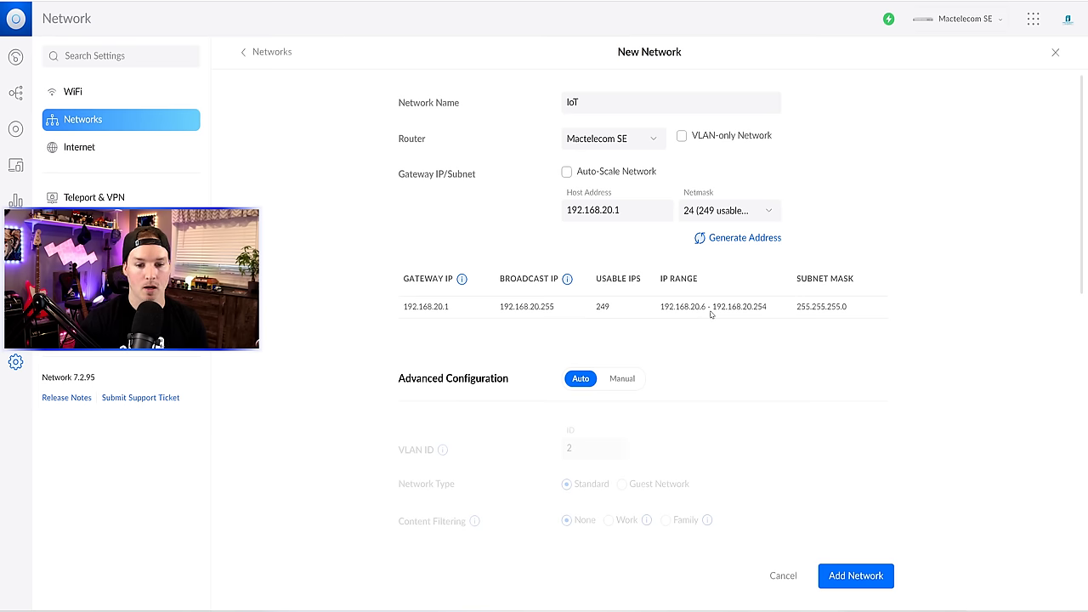
pyautogui.scroll(-1, 772, 312)
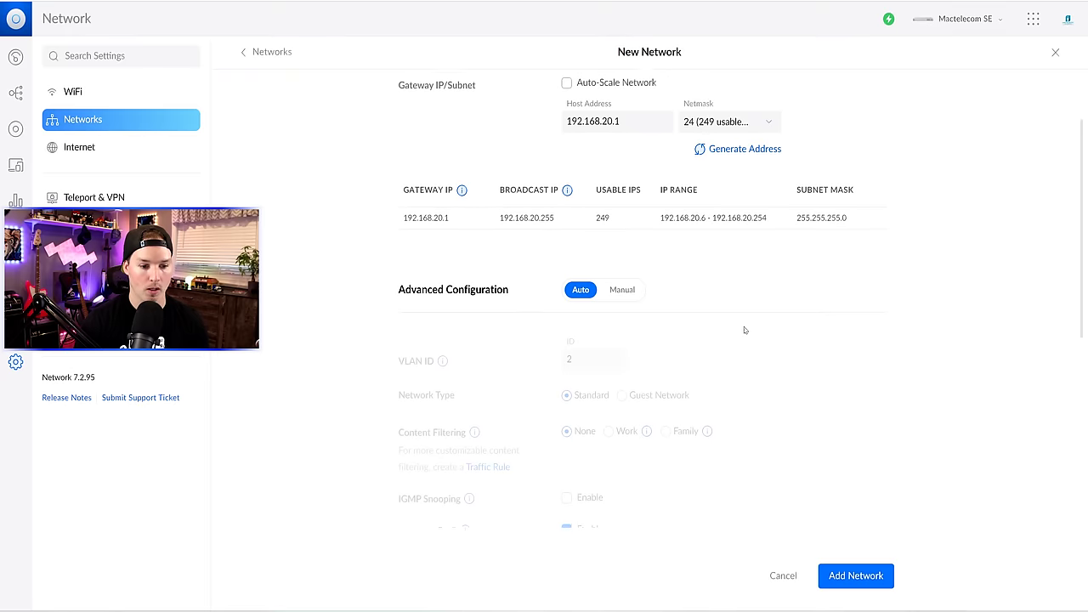
pyautogui.click(625, 287)
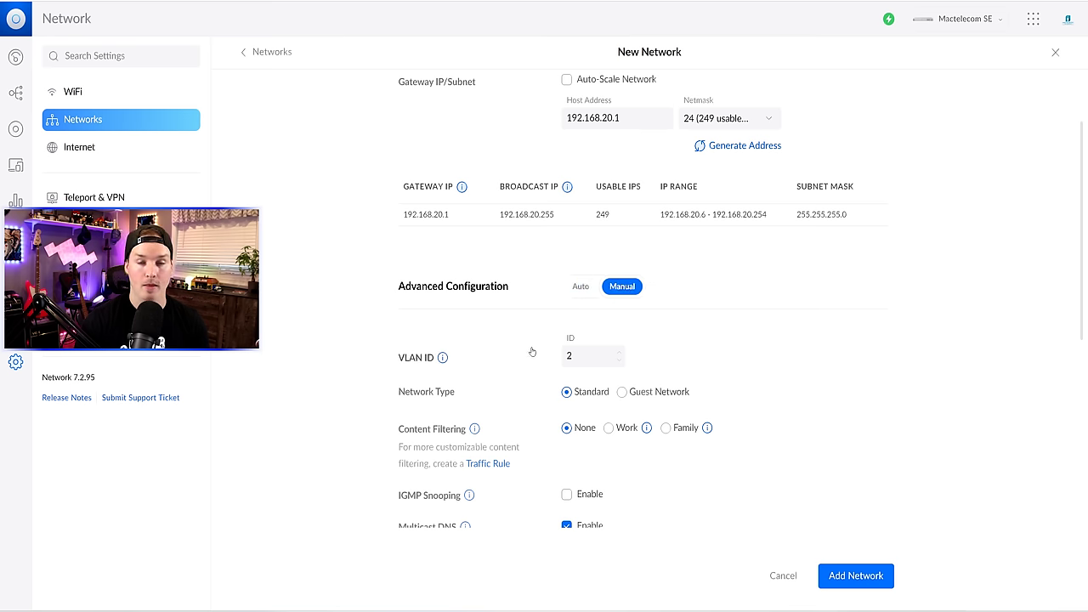
pyautogui.doubleClick(609, 119)
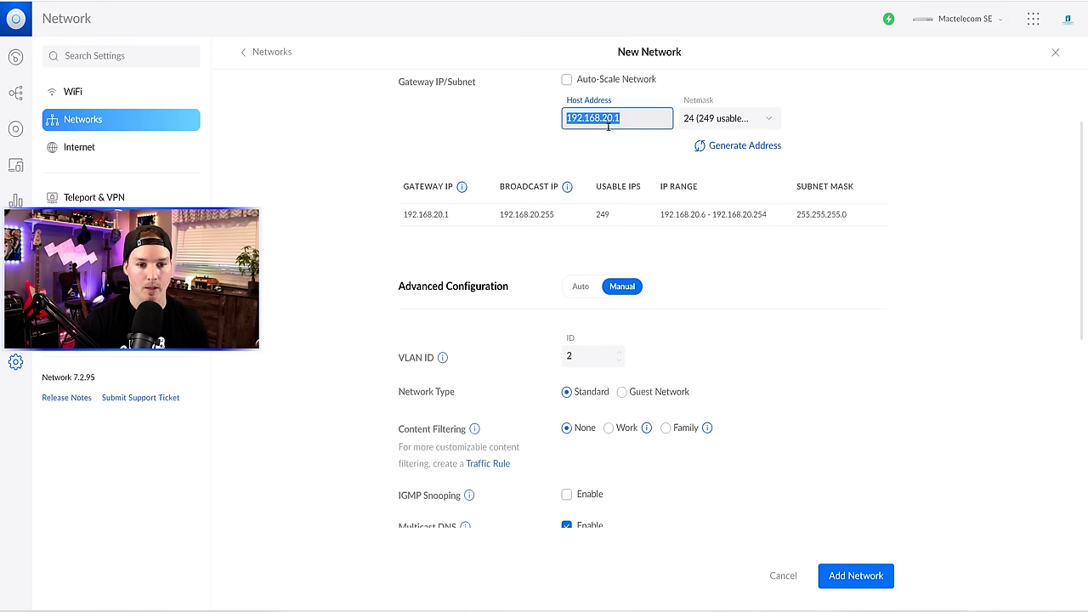
pyautogui.click(586, 357)
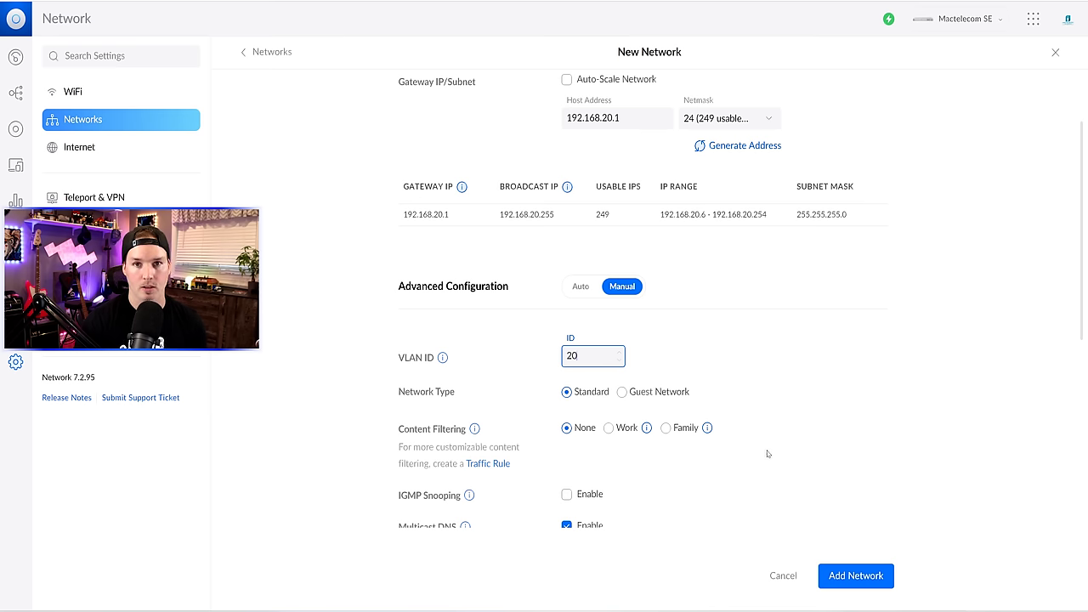
pyautogui.click(881, 577)
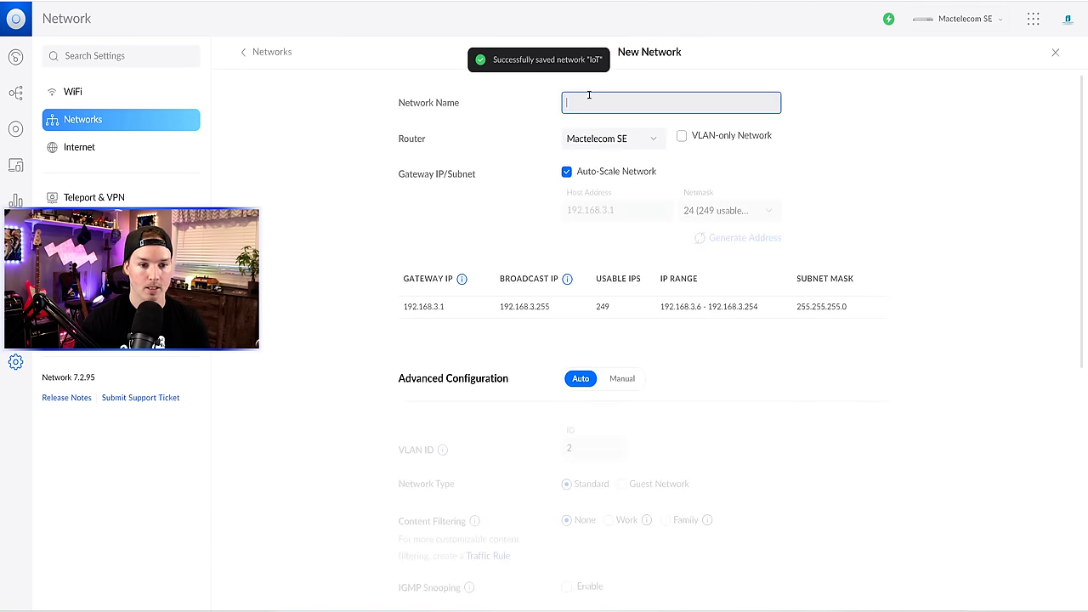
# - Create a Camera network with gateway 192.168.30.1 and VLAN ID 30
pyautogui.write('Camera')
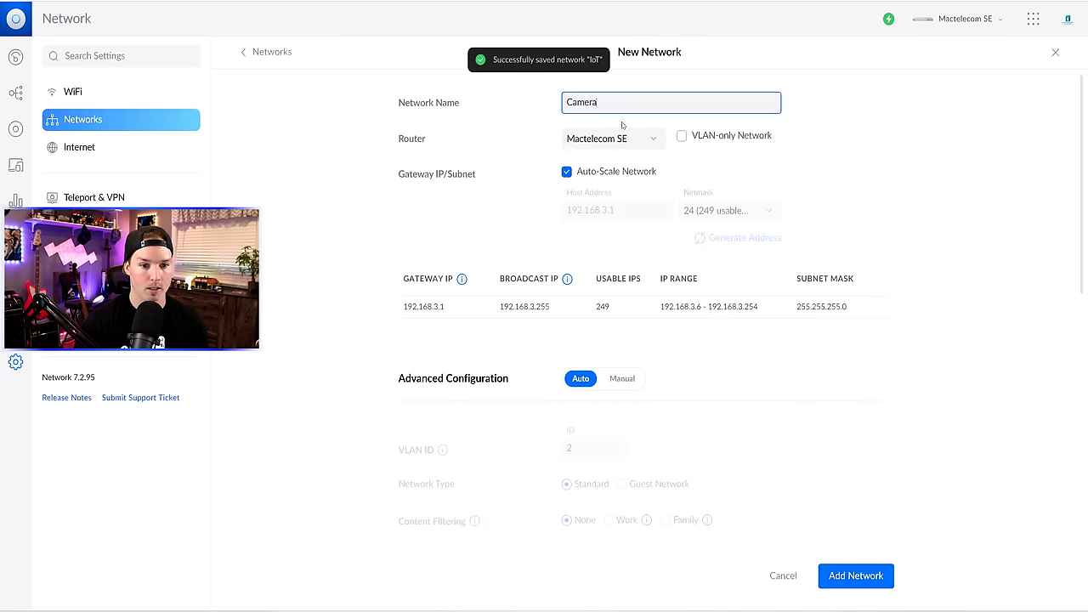
pyautogui.click(567, 173)
pyautogui.click(613, 211)
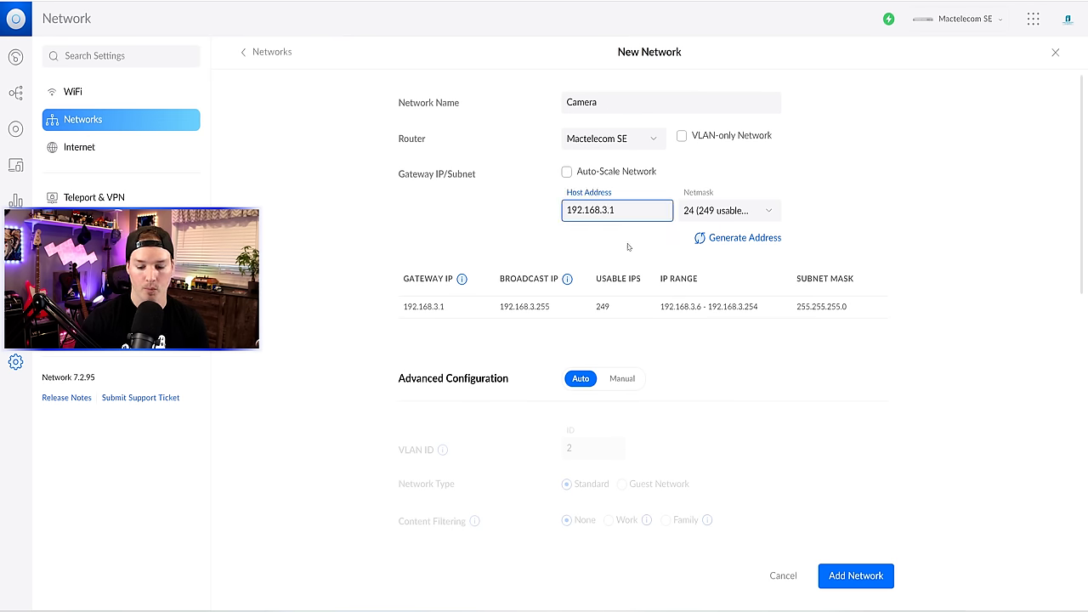
pyautogui.write('0')
pyautogui.click(967, 230)
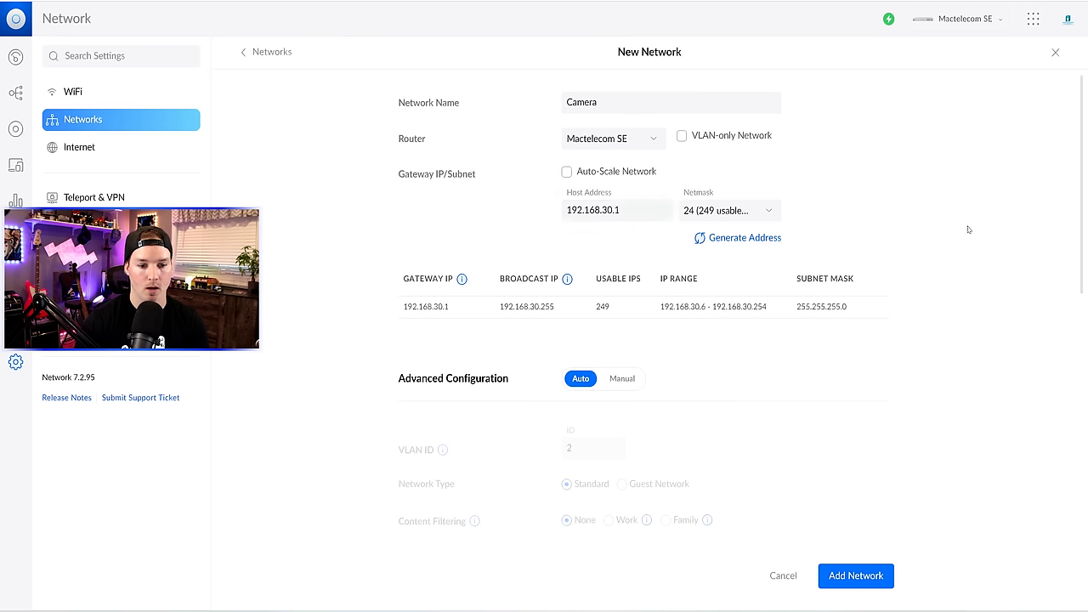
pyautogui.click(621, 379)
pyautogui.scroll(-2, 621, 379)
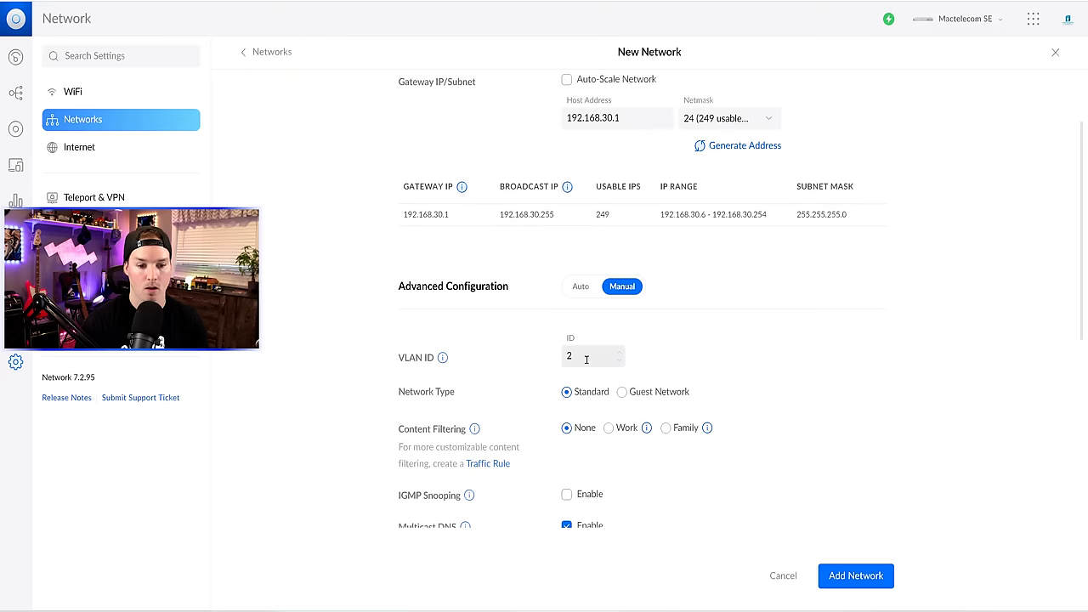
pyautogui.click(557, 359)
pyautogui.write('30')
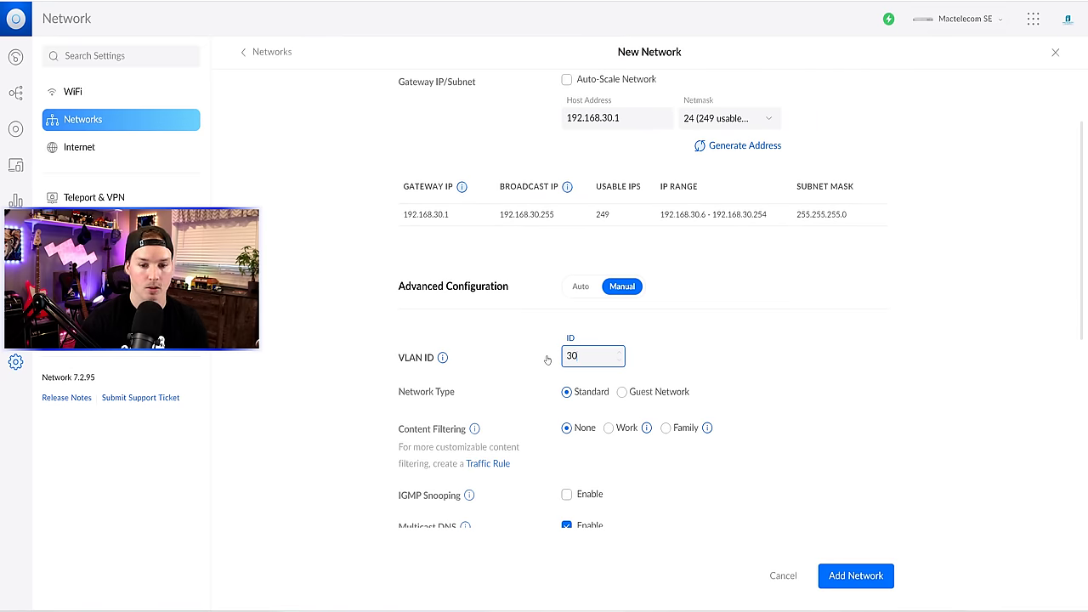
pyautogui.click(898, 451)
pyautogui.click(856, 576)
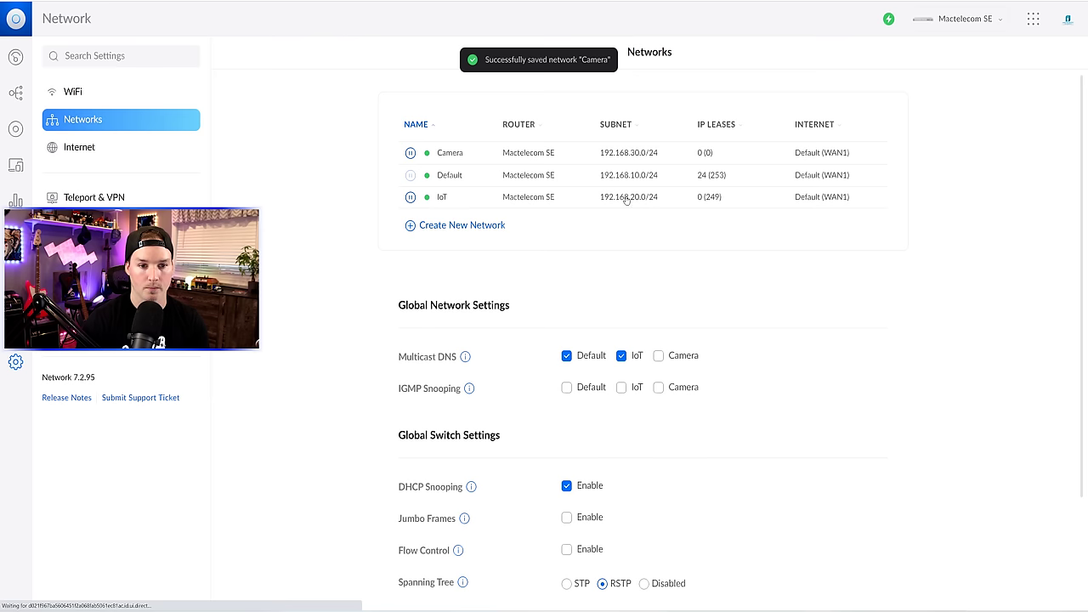
# - Start a Guest network with Auto-Scale off and gateway 192.168.40.1
pyautogui.click(451, 224)
pyautogui.click(584, 101)
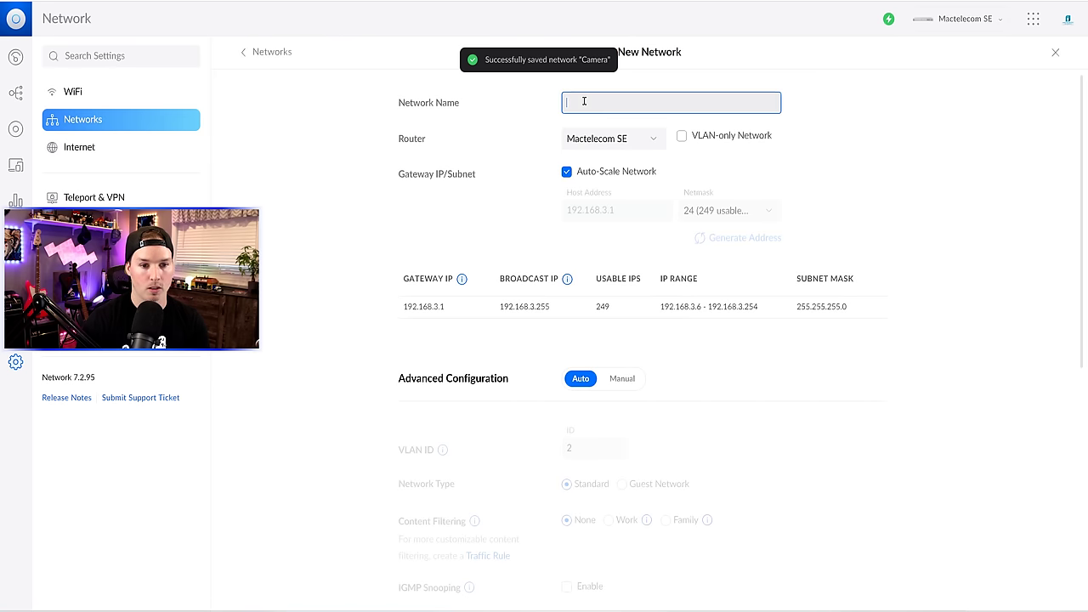
pyautogui.write('Guest')
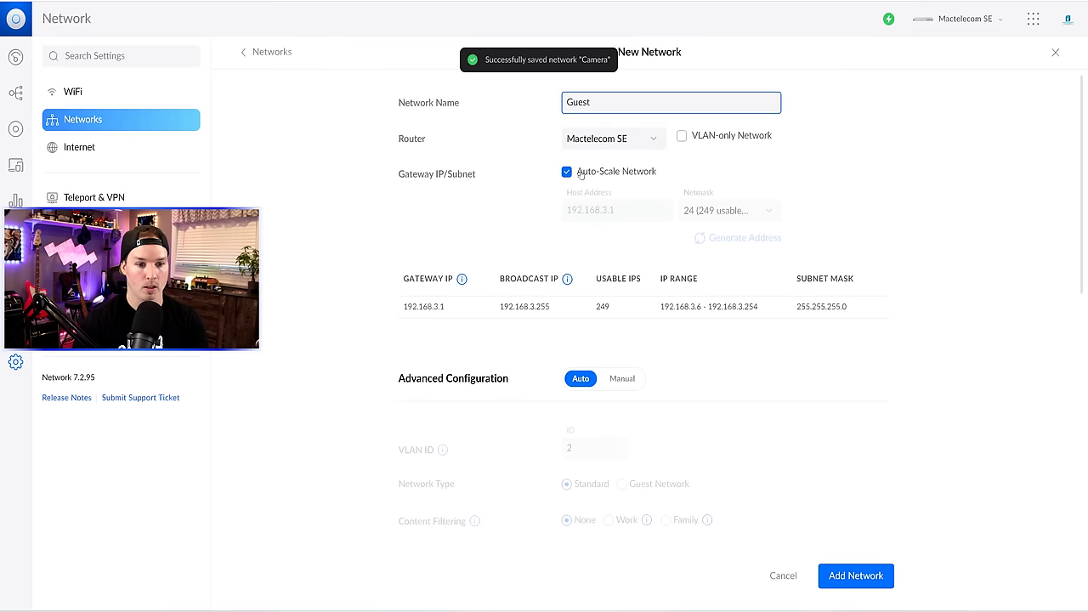
pyautogui.click(567, 172)
pyautogui.click(604, 209)
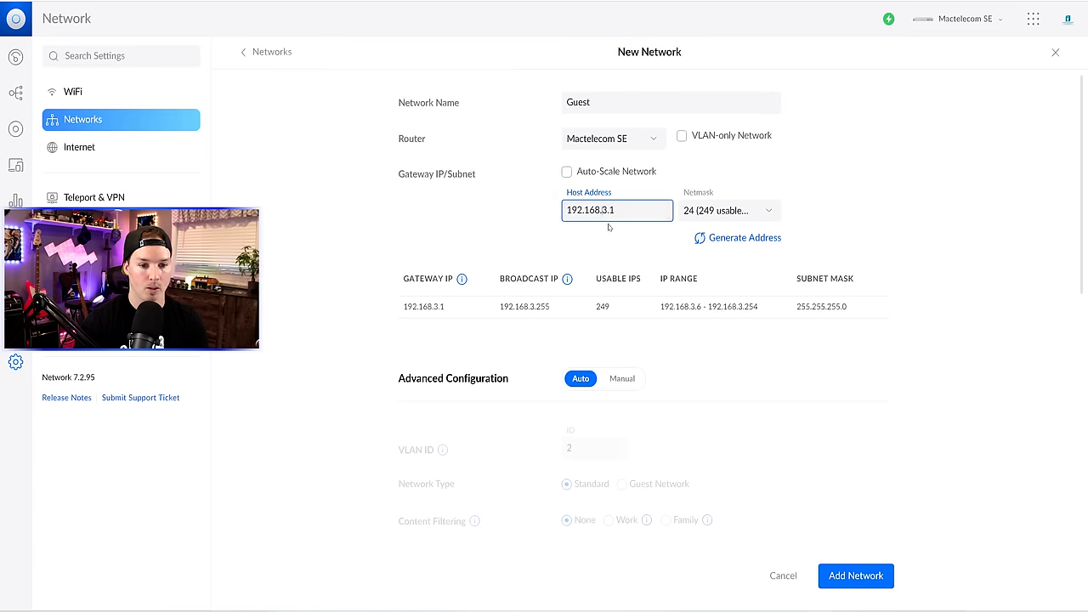
pyautogui.press('BackSpace')
pyautogui.write('40')
pyautogui.click(842, 228)
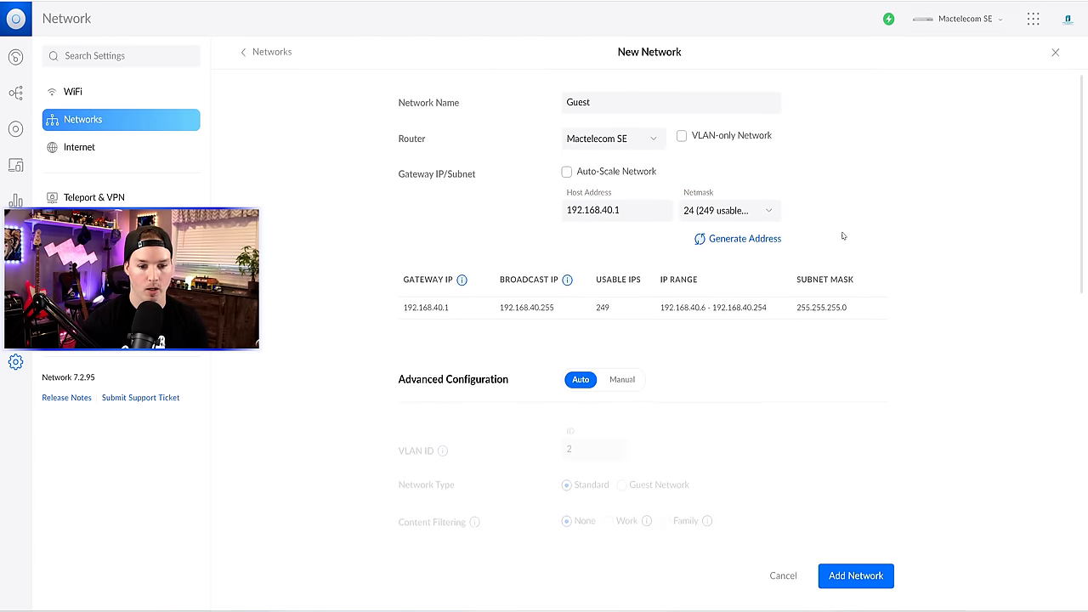
# - Give the Guest network VLAN ID 40, mark it as a guest network, and save
pyautogui.scroll(-1, 712, 341)
pyautogui.click(622, 287)
pyautogui.moveTo(588, 357); pyautogui.dragTo(564, 358)
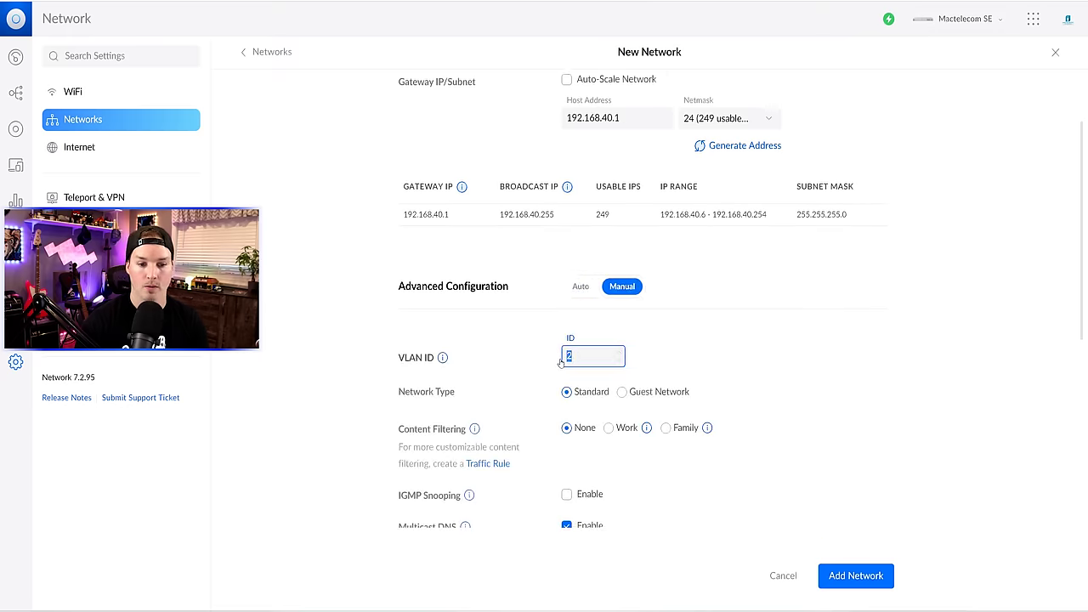
pyautogui.click(835, 372)
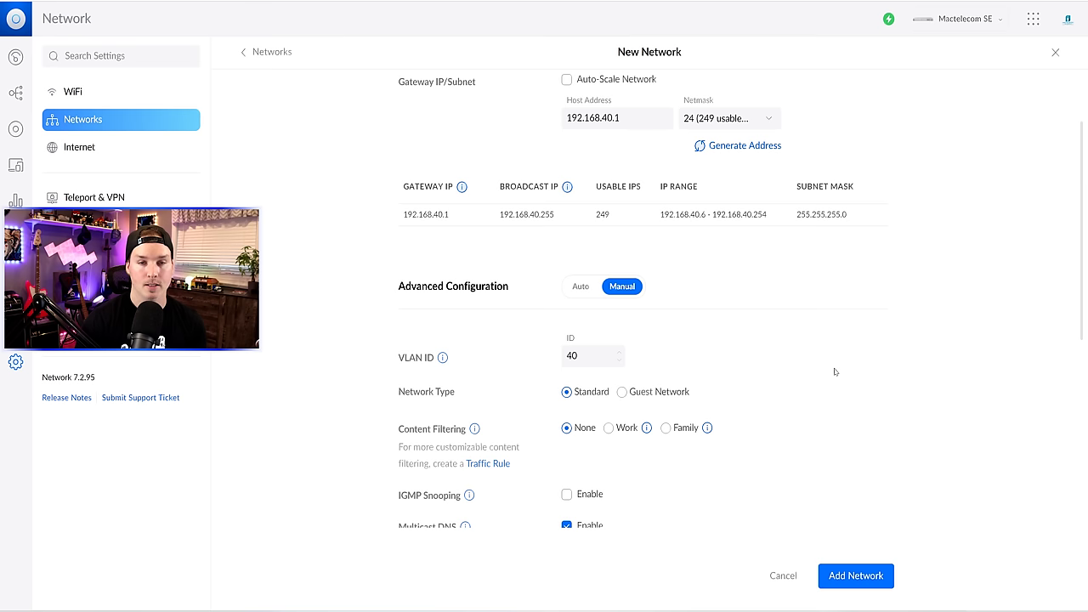
pyautogui.click(628, 394)
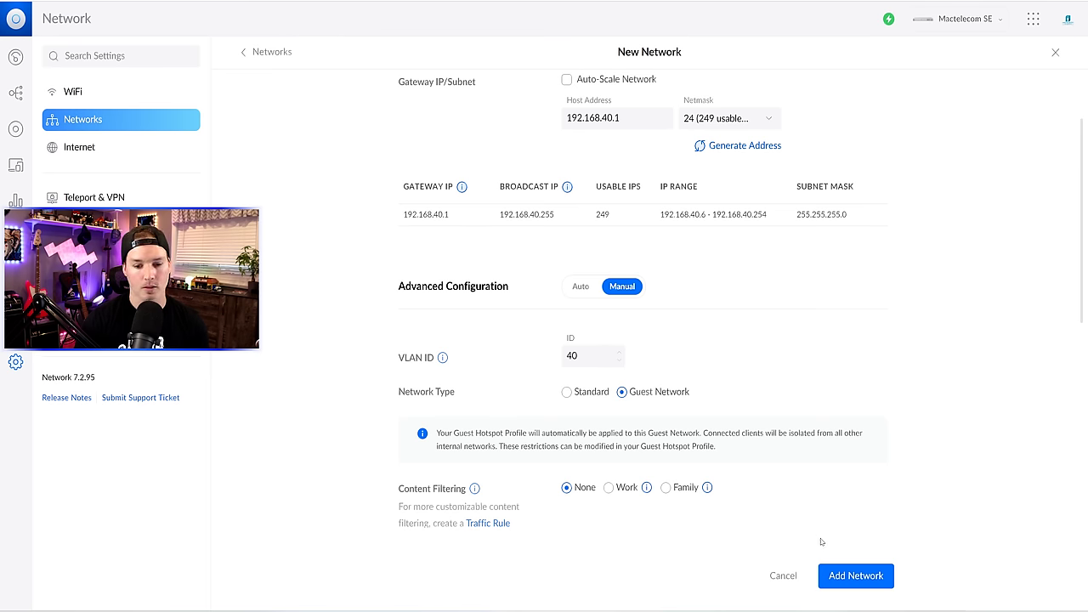
pyautogui.click(870, 577)
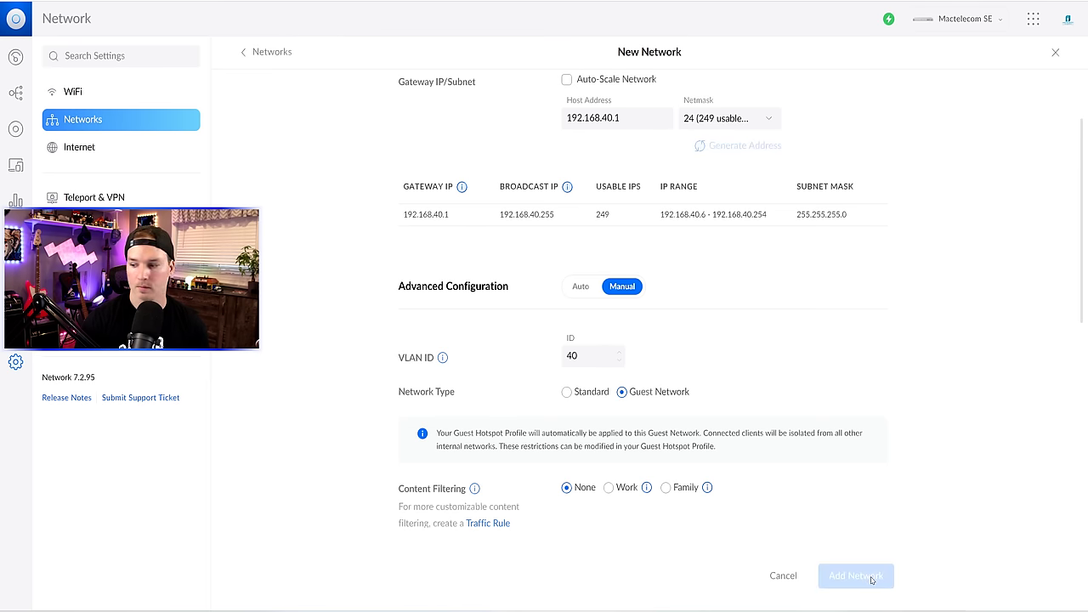
# - Create the staff network with gateway 192.168.50.1 and VLAN ID 50
pyautogui.write('staff')
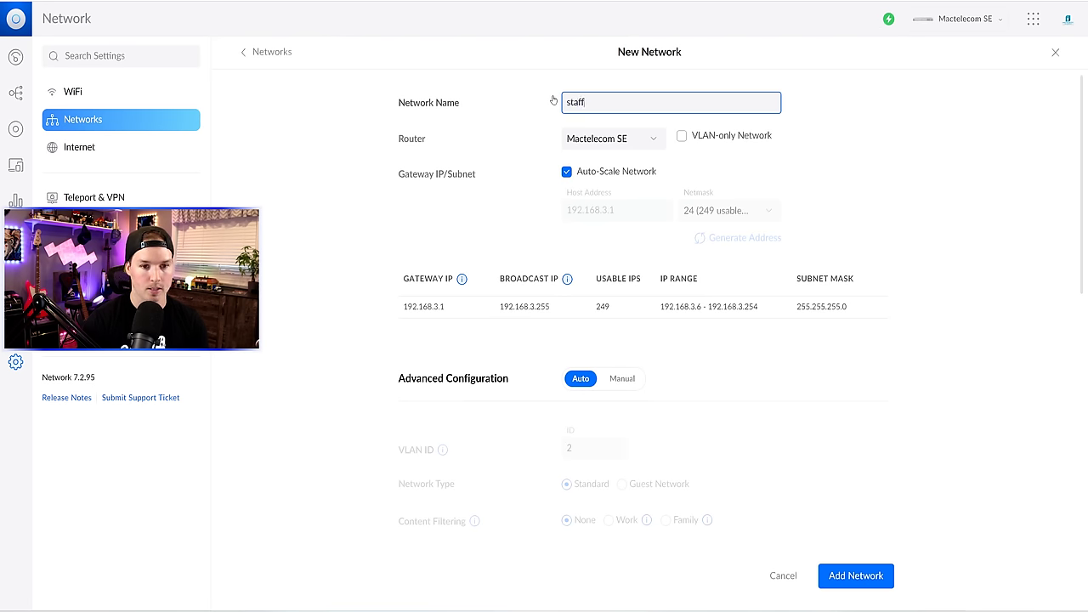
pyautogui.click(567, 172)
pyautogui.click(600, 210)
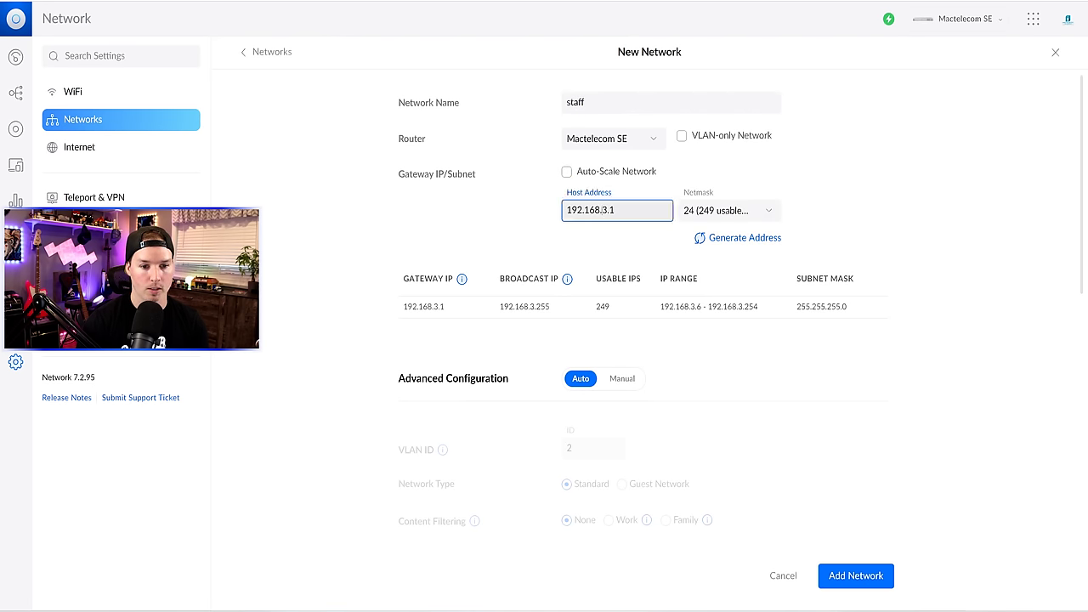
pyautogui.press('BackSpace')
pyautogui.write('50')
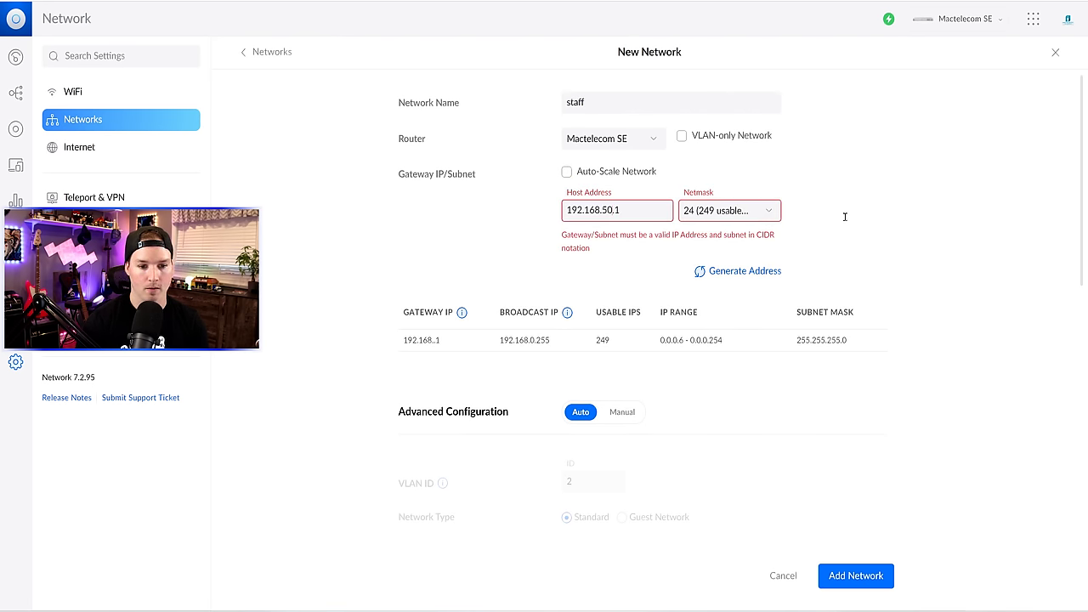
pyautogui.scroll(-2, 782, 224)
pyautogui.click(621, 241)
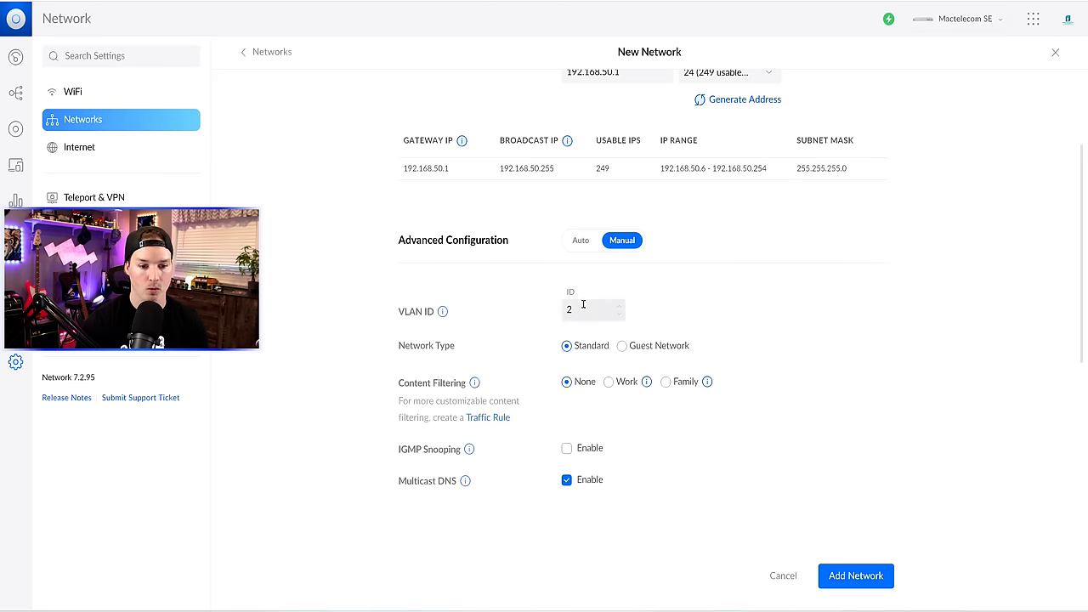
pyautogui.moveTo(584, 305); pyautogui.dragTo(563, 309)
pyautogui.write('50')
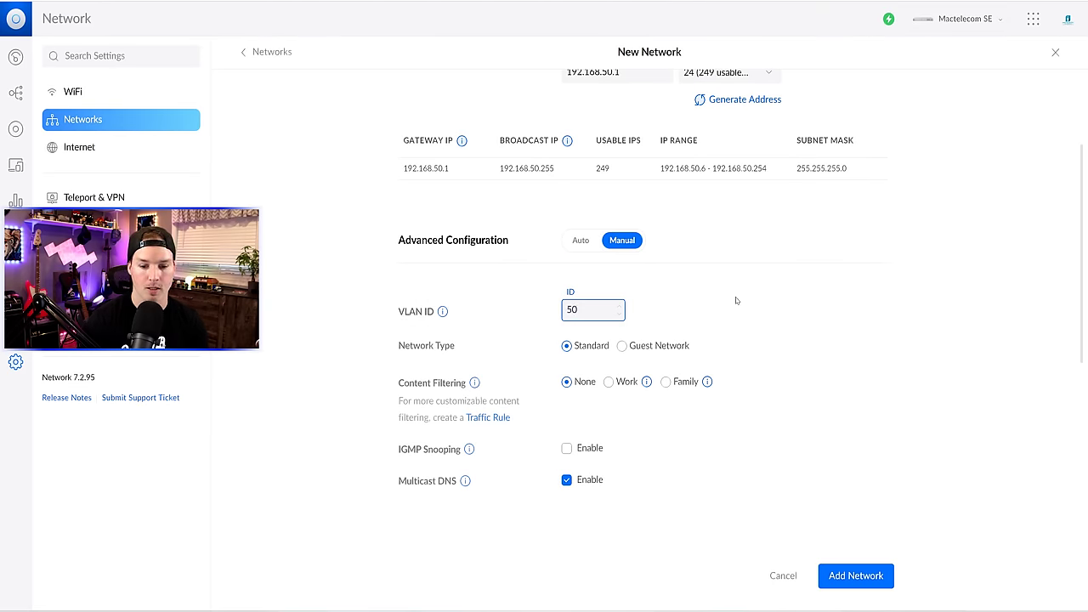
pyautogui.click(867, 575)
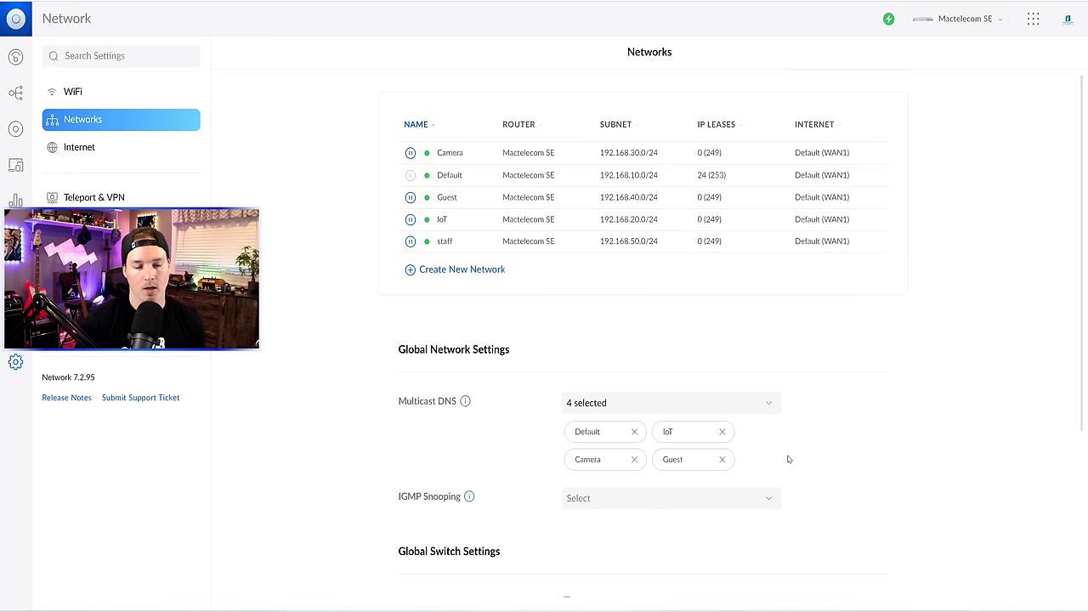
# - Add a WiFi network named 'Staff' with a password, assigned to the staff network
pyautogui.click(71, 95)
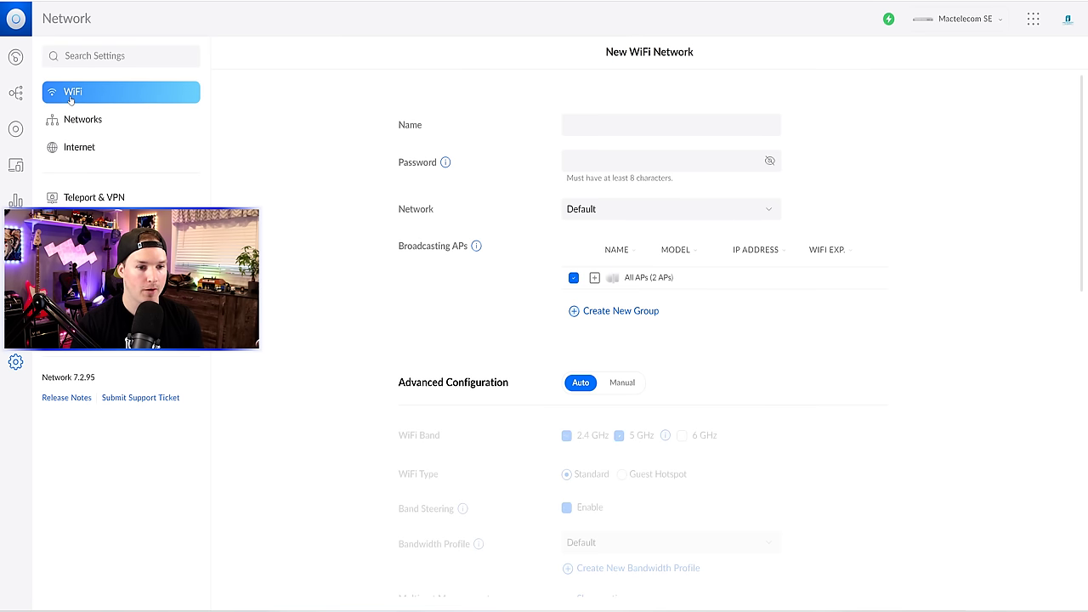
pyautogui.click(636, 118)
pyautogui.write('Staff')
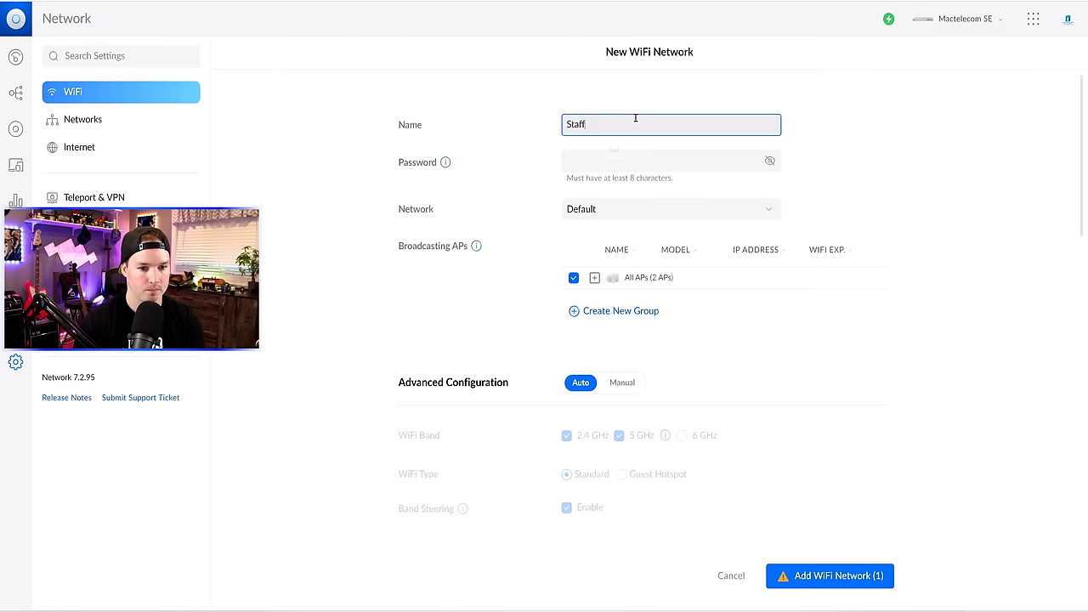
pyautogui.click(575, 153)
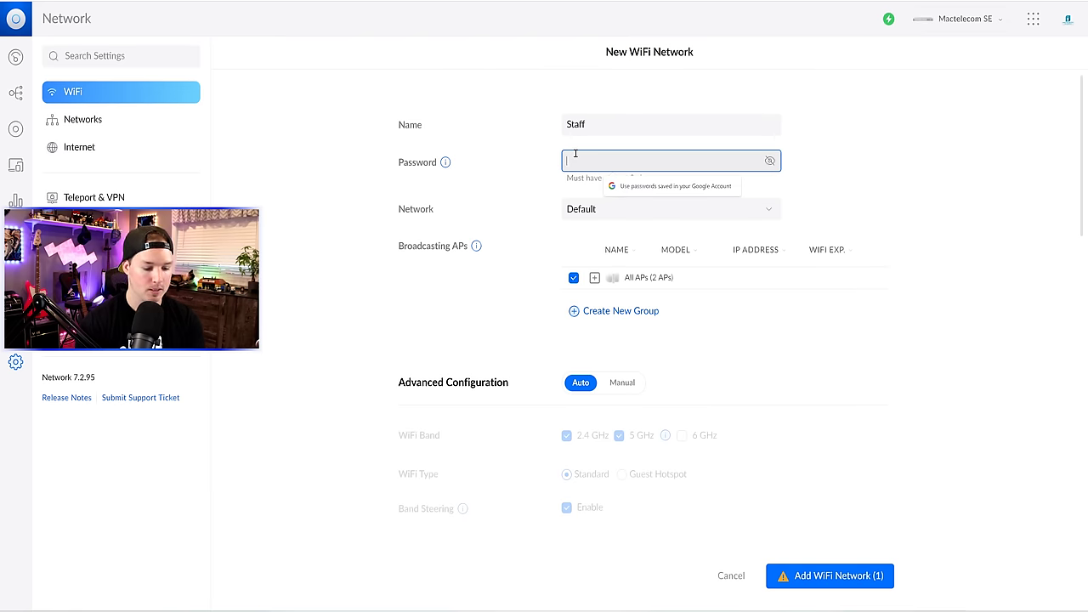
pyautogui.write('password')
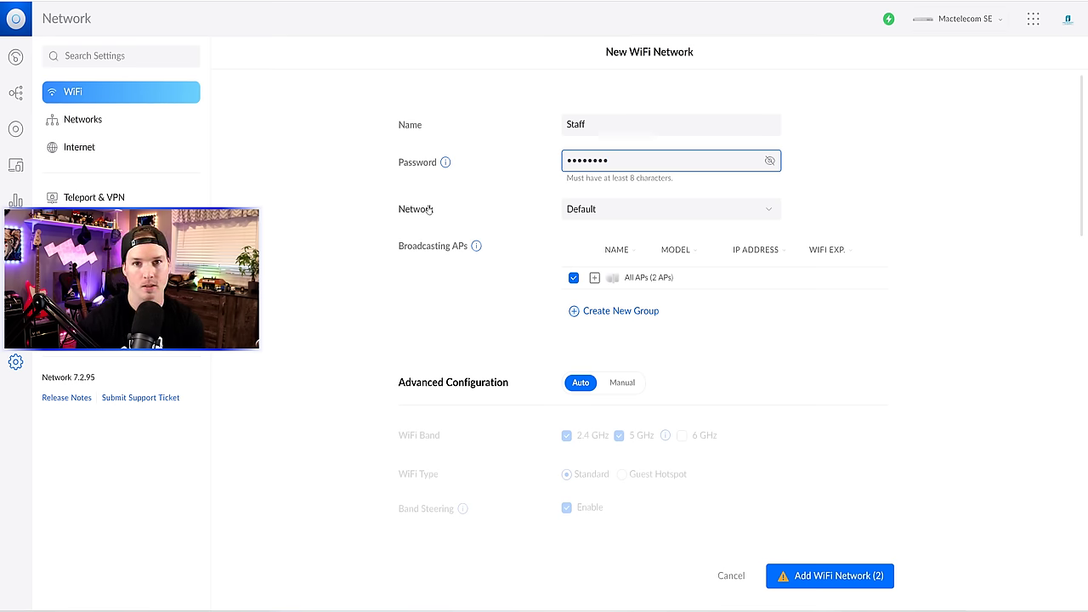
pyautogui.click(626, 206)
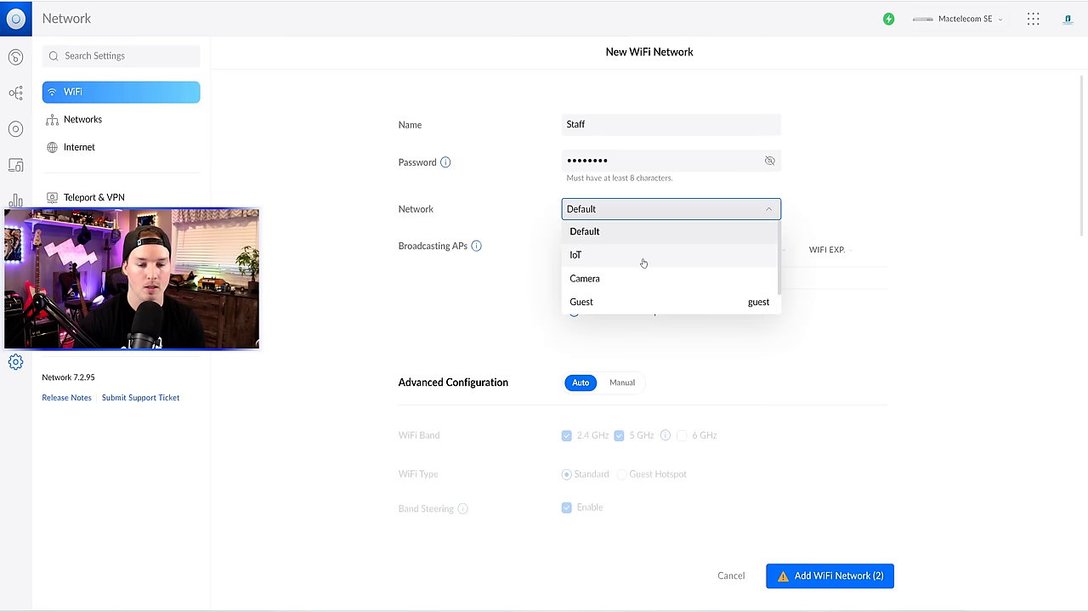
pyautogui.scroll(-1, 646, 263)
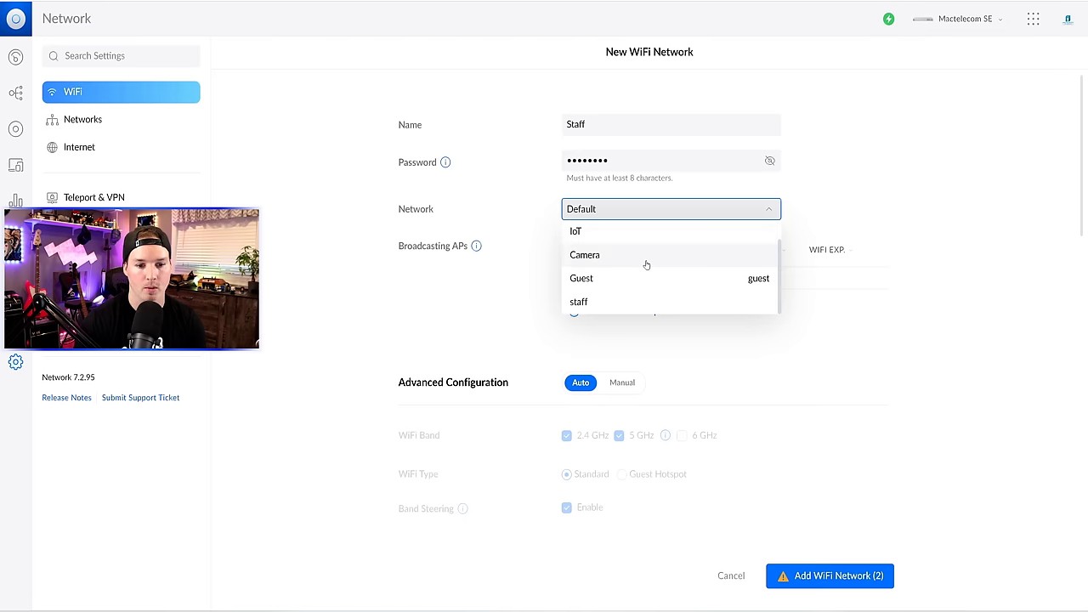
pyautogui.click(618, 305)
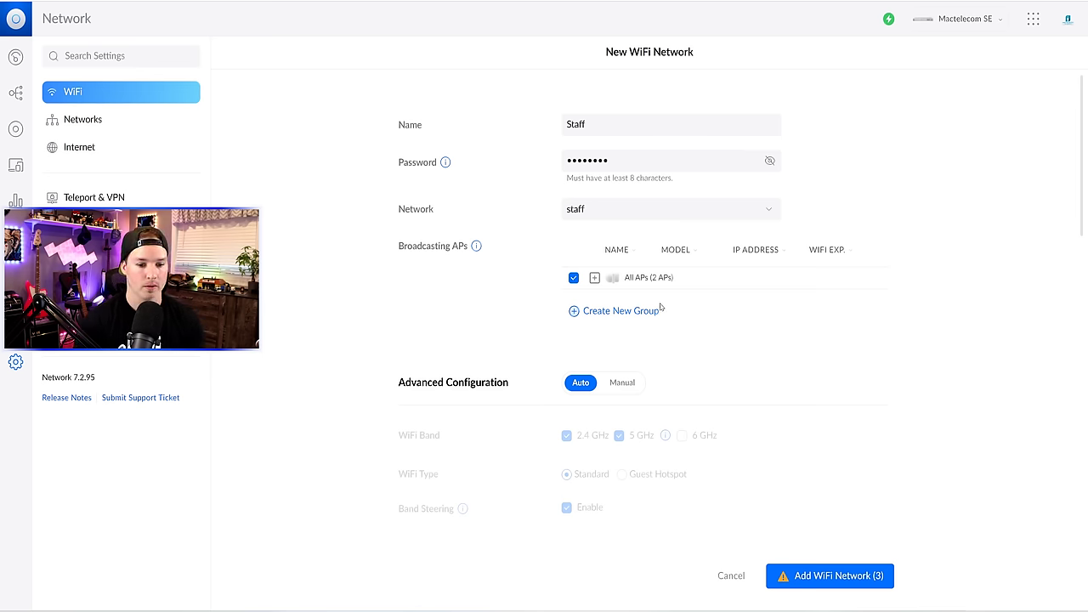
pyautogui.scroll(-3, 646, 357)
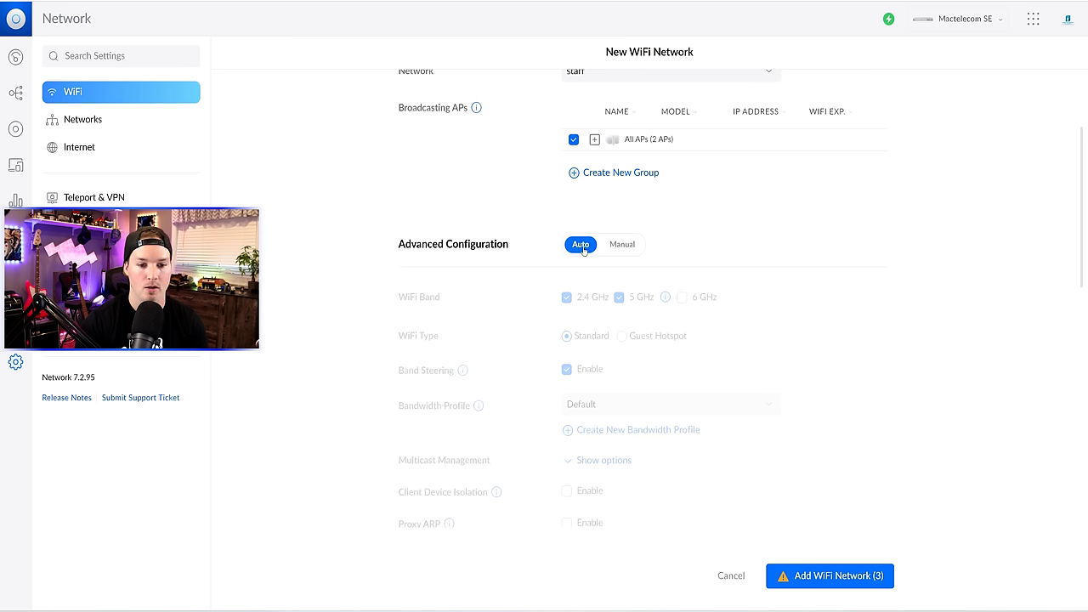
pyautogui.click(855, 577)
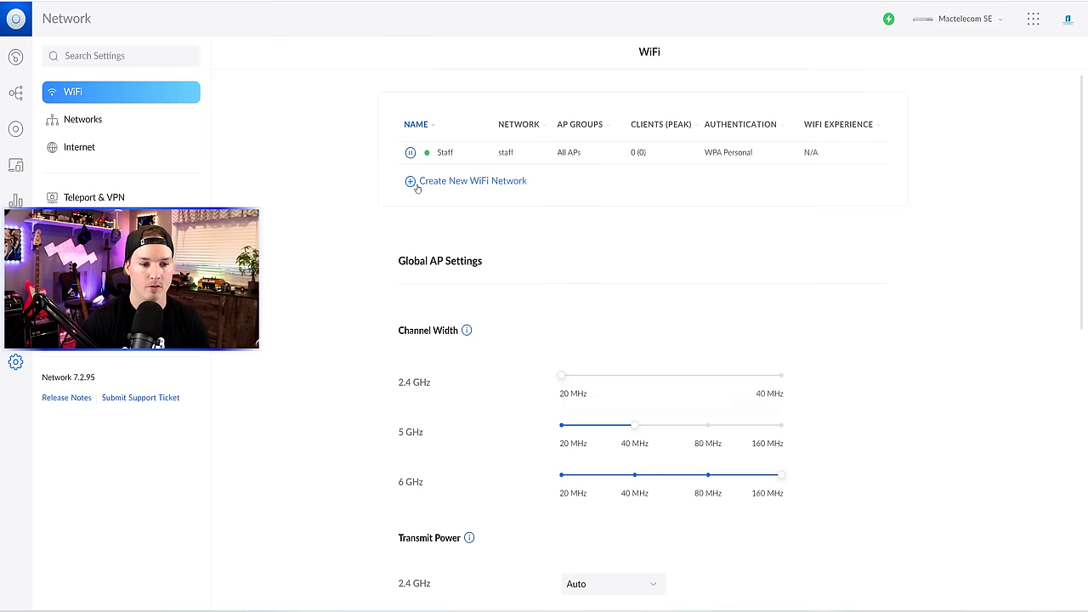
# - Start a new WiFi named 'Guest' with a password on the Guest network, with manual advanced options
pyautogui.click(416, 184)
pyautogui.click(576, 106)
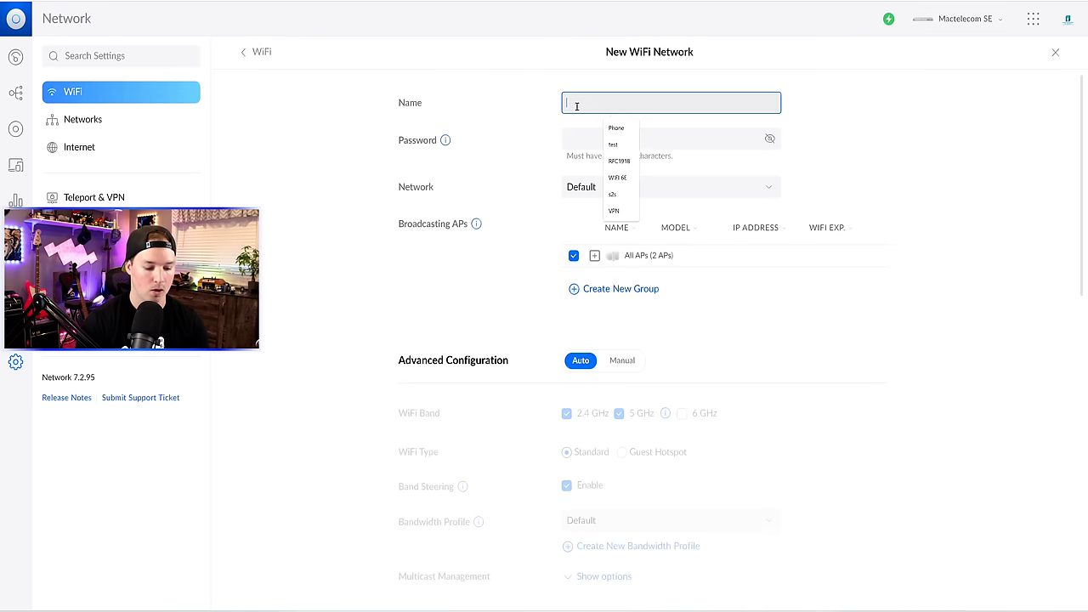
pyautogui.write('Guest')
pyautogui.click(580, 140)
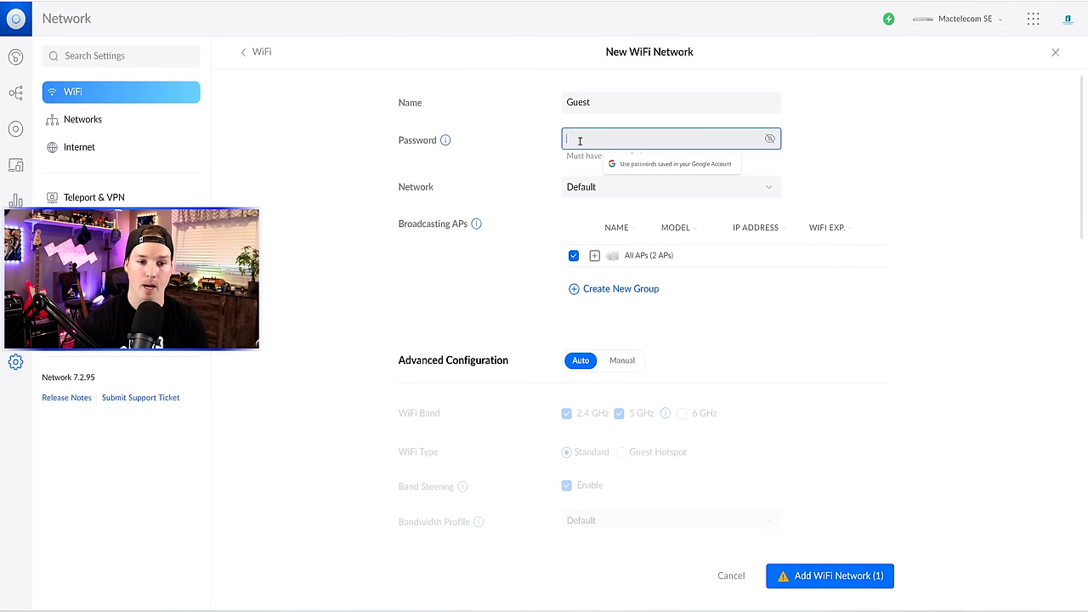
pyautogui.write('•••••••••')
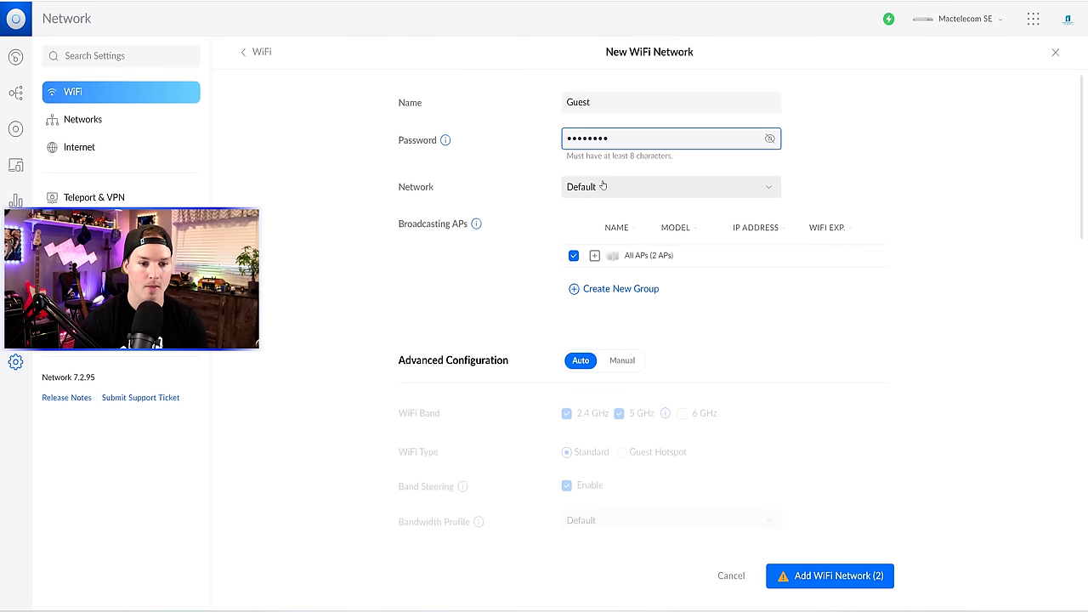
pyautogui.click(677, 187)
pyautogui.click(620, 282)
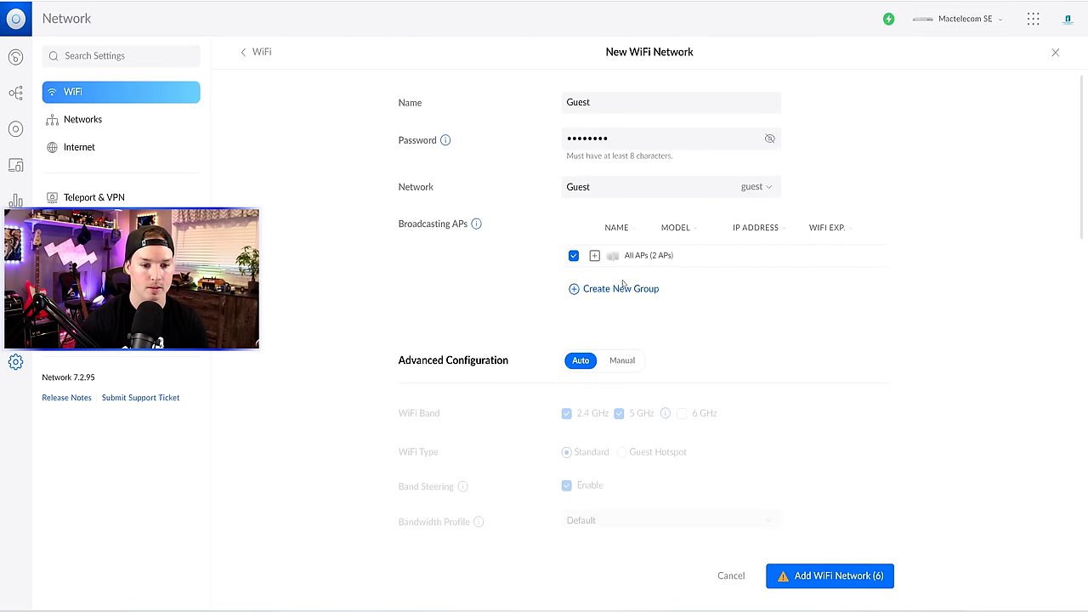
pyautogui.scroll(-1, 541, 326)
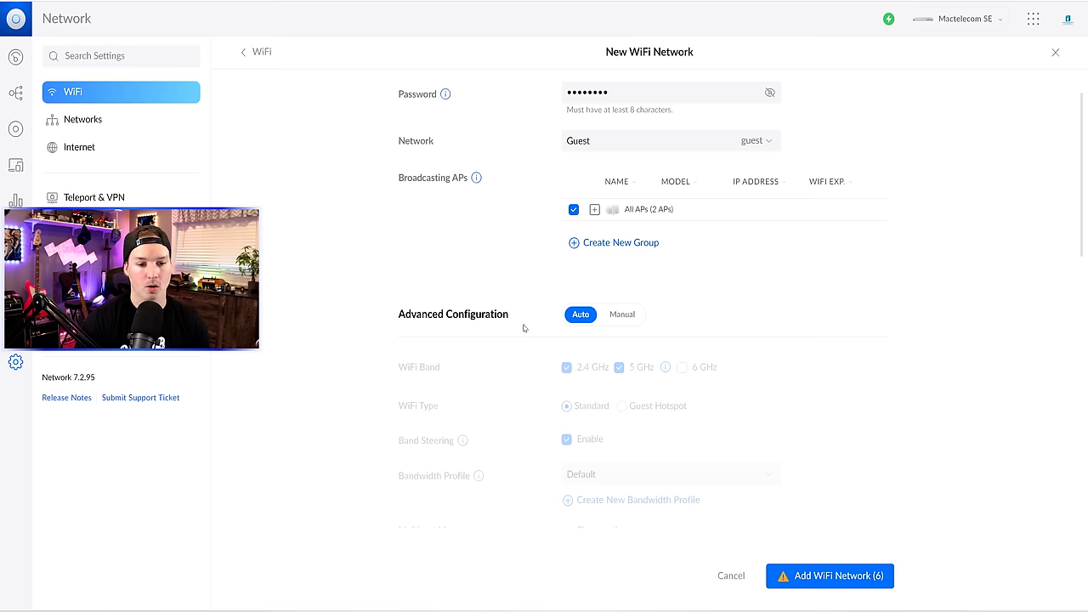
pyautogui.click(638, 324)
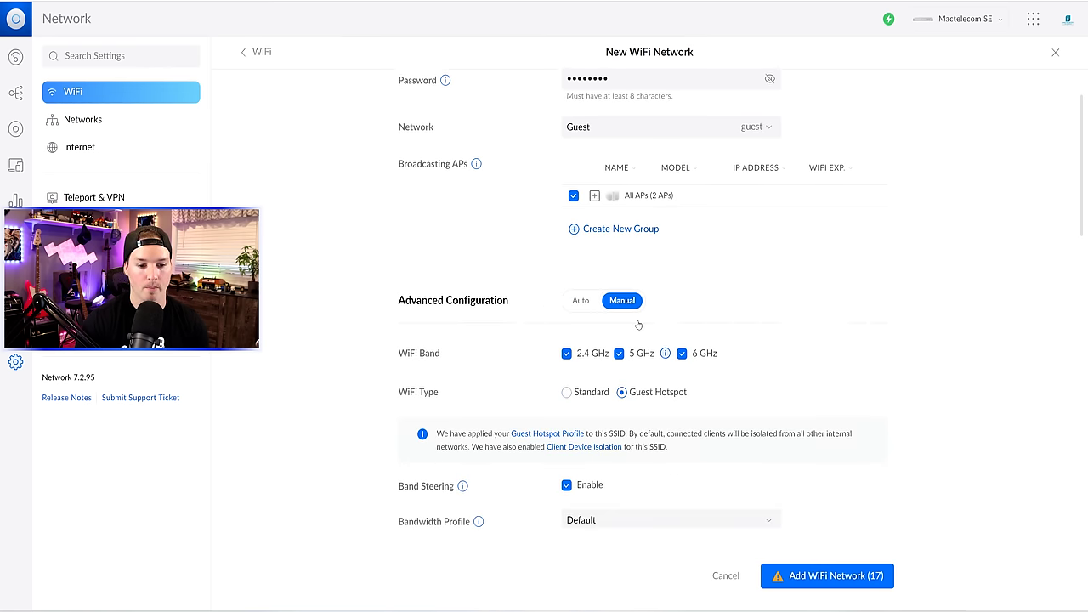
pyautogui.scroll(-5, 639, 328)
pyautogui.scroll(-1, 640, 329)
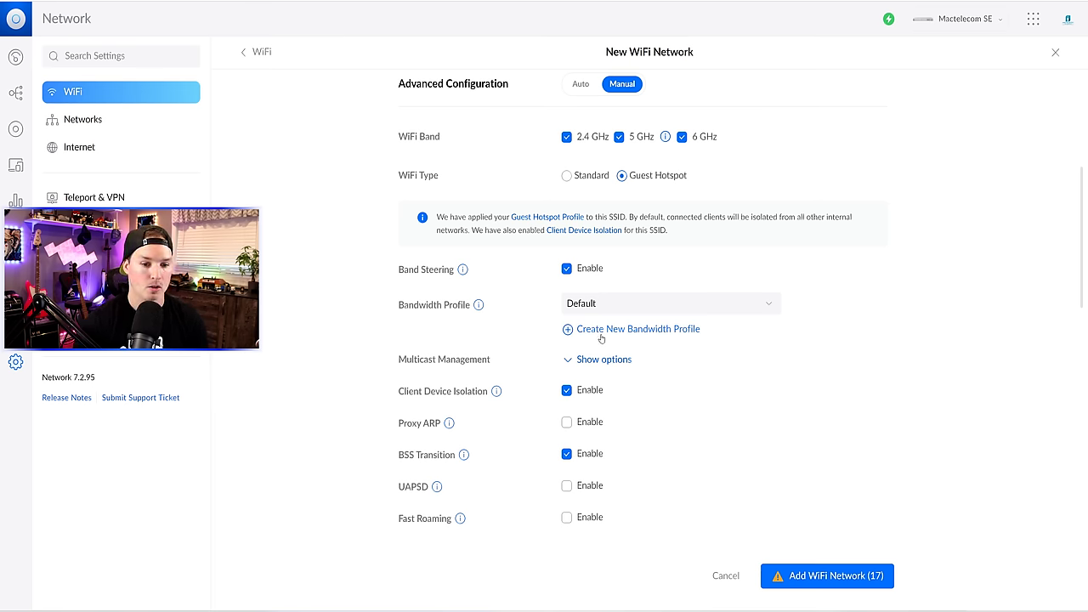
# - Create a 'Guest' bandwidth profile limited to 10 Mbps download and 10 Mbps upload
pyautogui.click(620, 329)
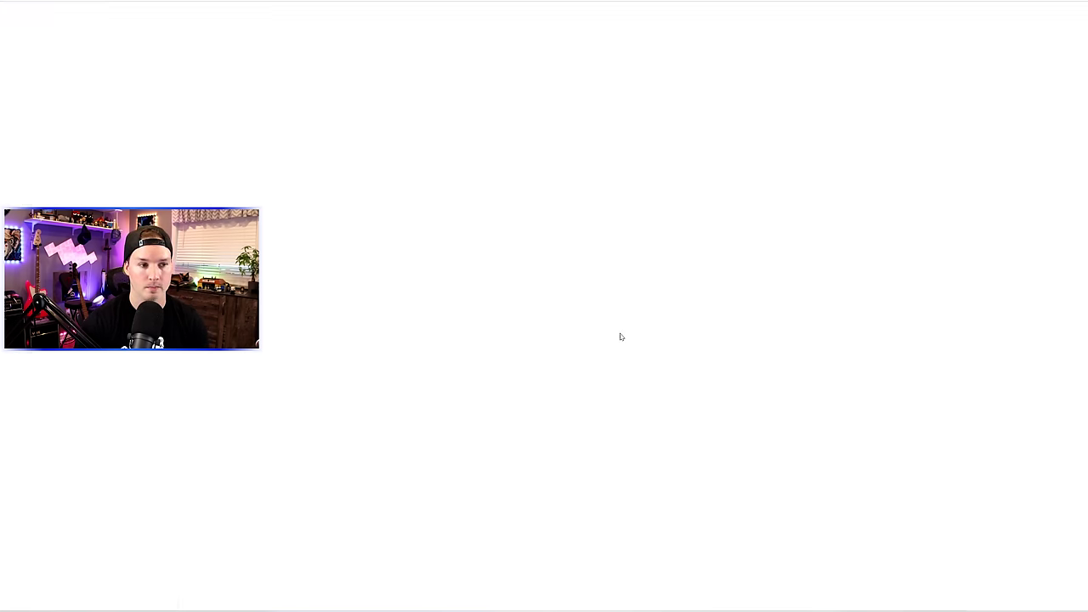
pyautogui.click(614, 105)
pyautogui.write('Guest')
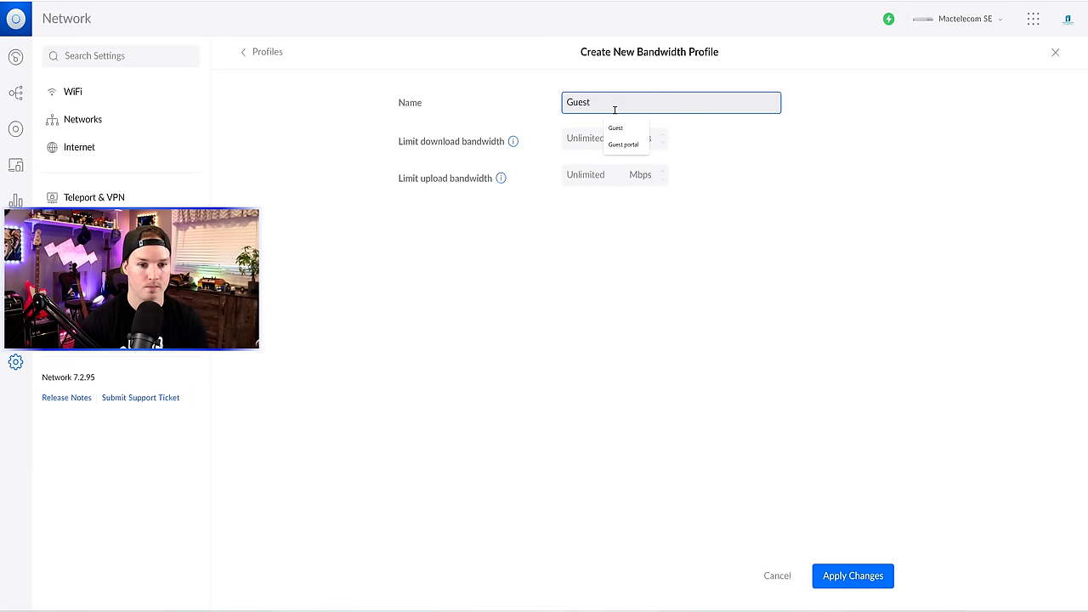
pyautogui.click(615, 128)
pyautogui.click(595, 138)
pyautogui.write('10')
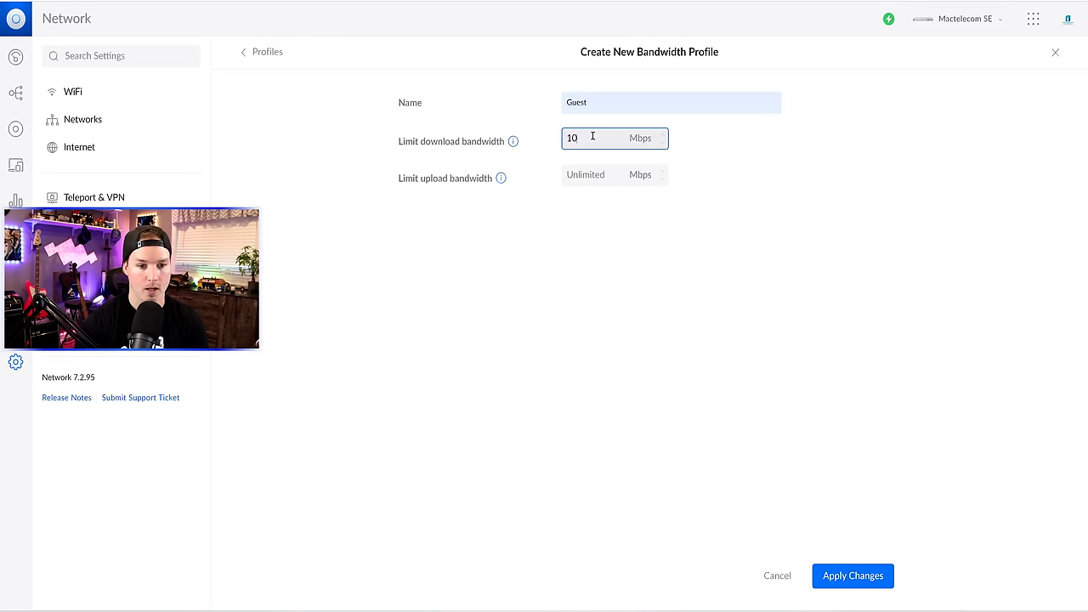
pyautogui.click(588, 175)
pyautogui.write('10')
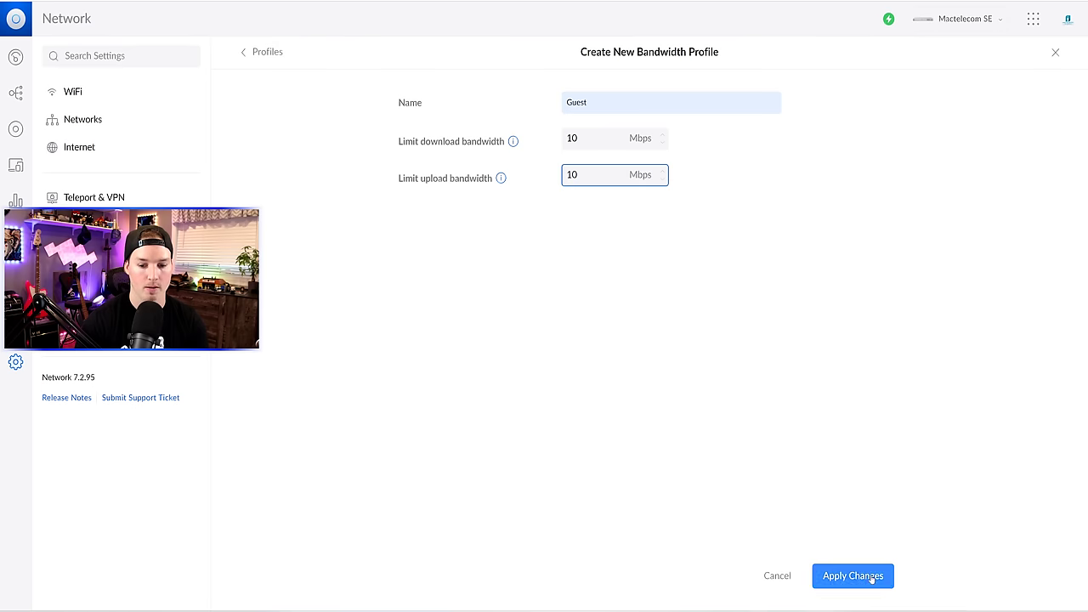
pyautogui.click(873, 578)
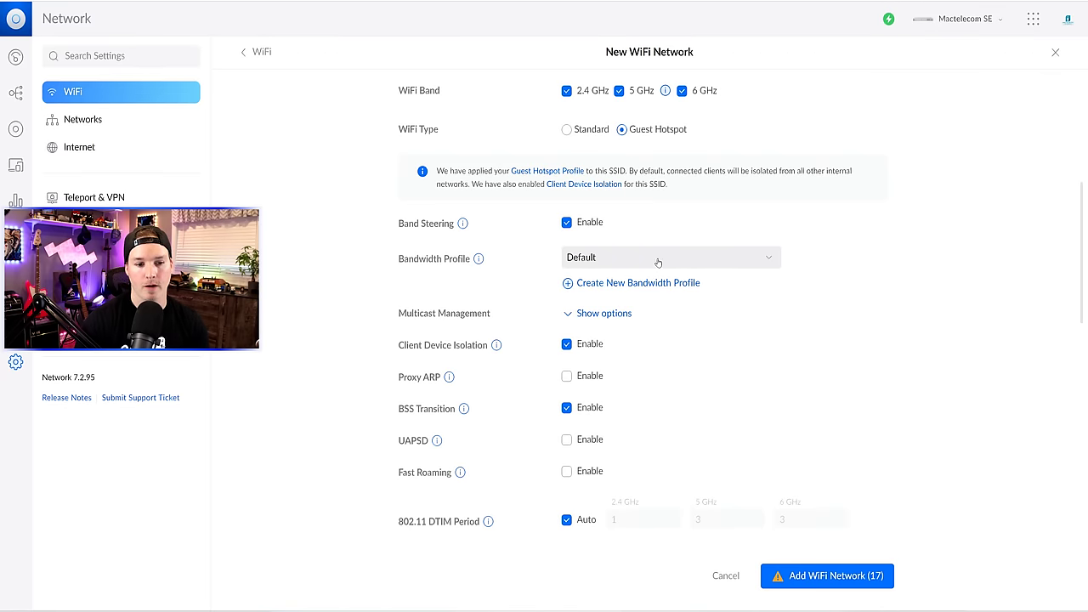
# - Assign the Guest bandwidth profile to the Guest WiFi and save the network
pyautogui.click(656, 261)
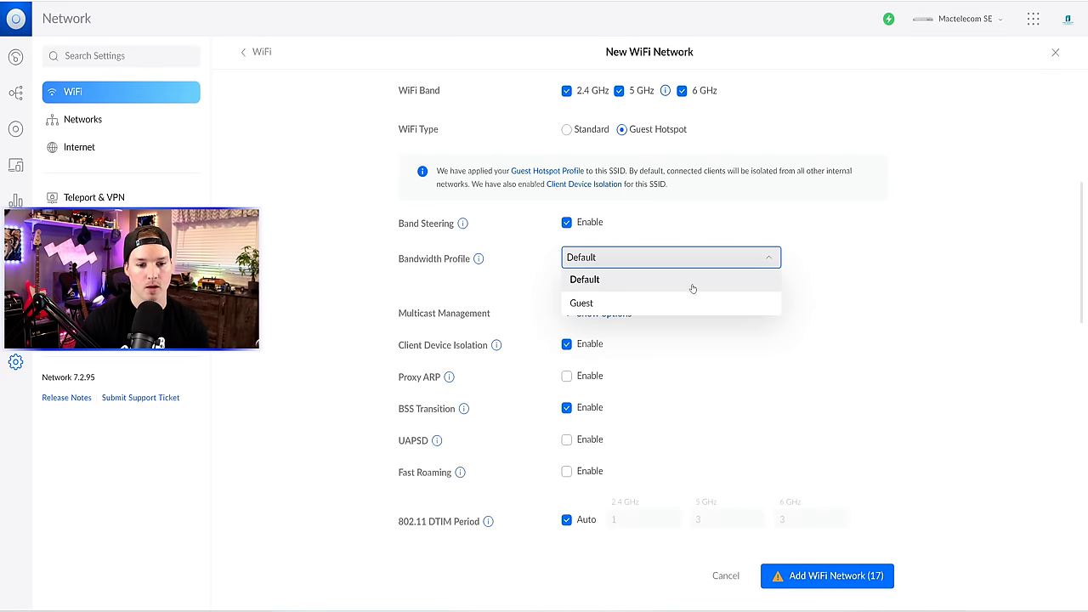
pyautogui.click(593, 306)
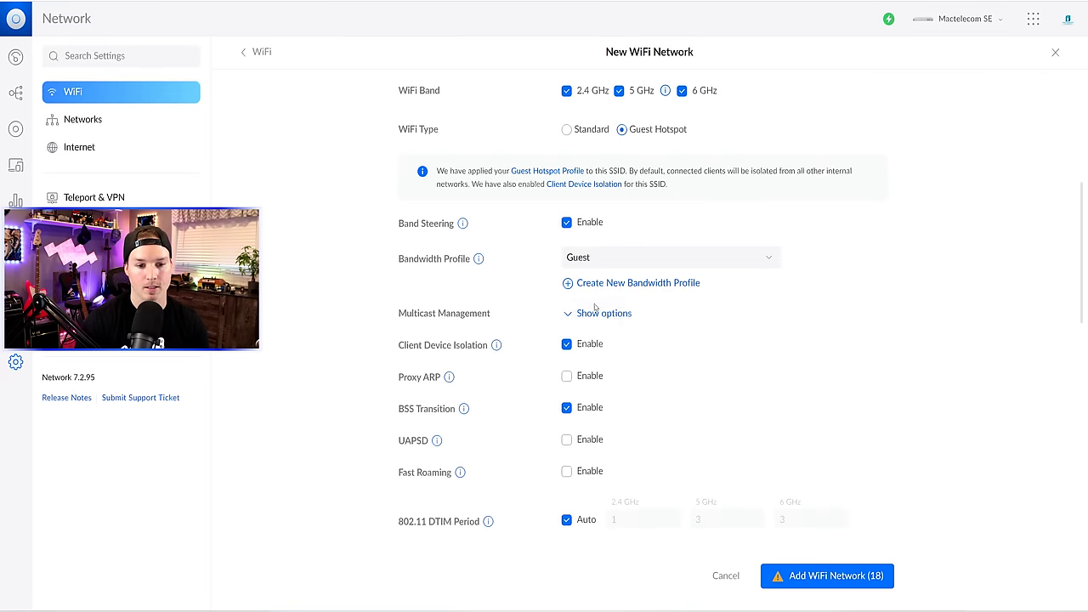
pyautogui.click(825, 583)
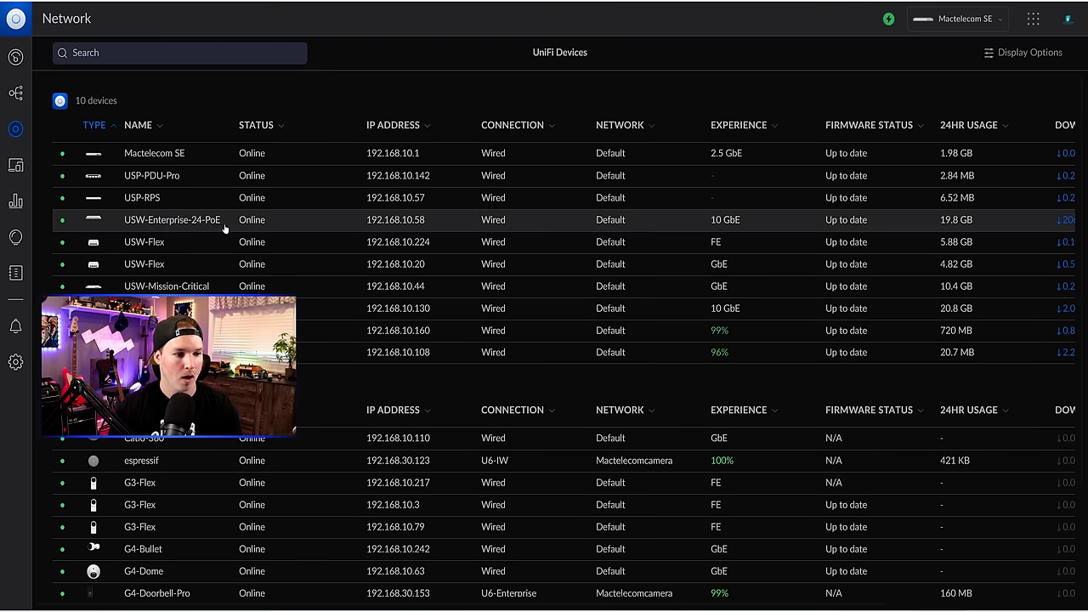
# - Open the USW-Enterprise-24-PoE switch's Ports tab and its Port Management view
pyautogui.click(159, 223)
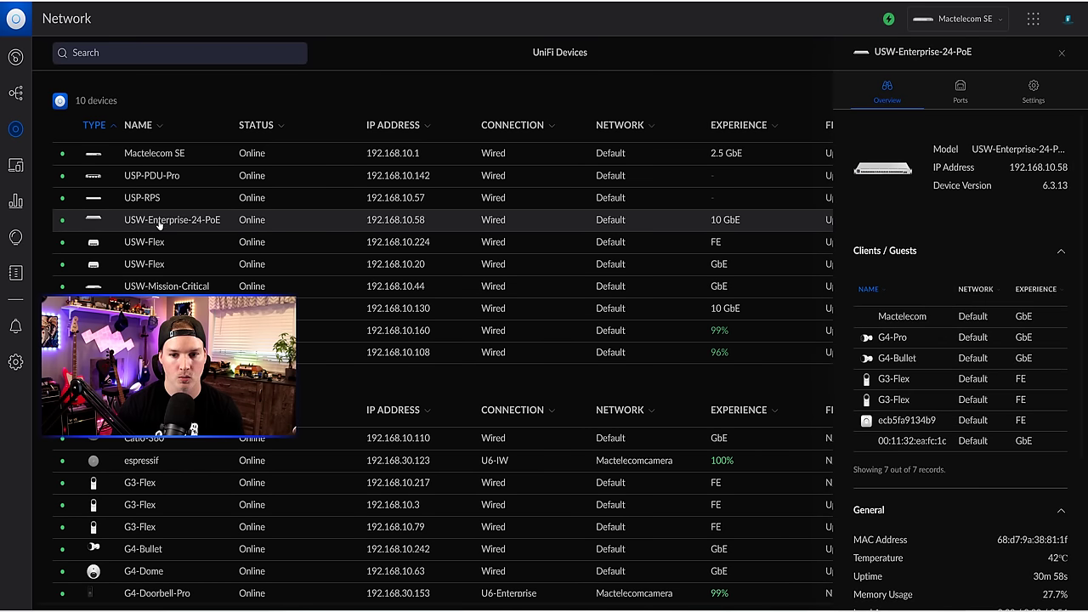
pyautogui.click(959, 90)
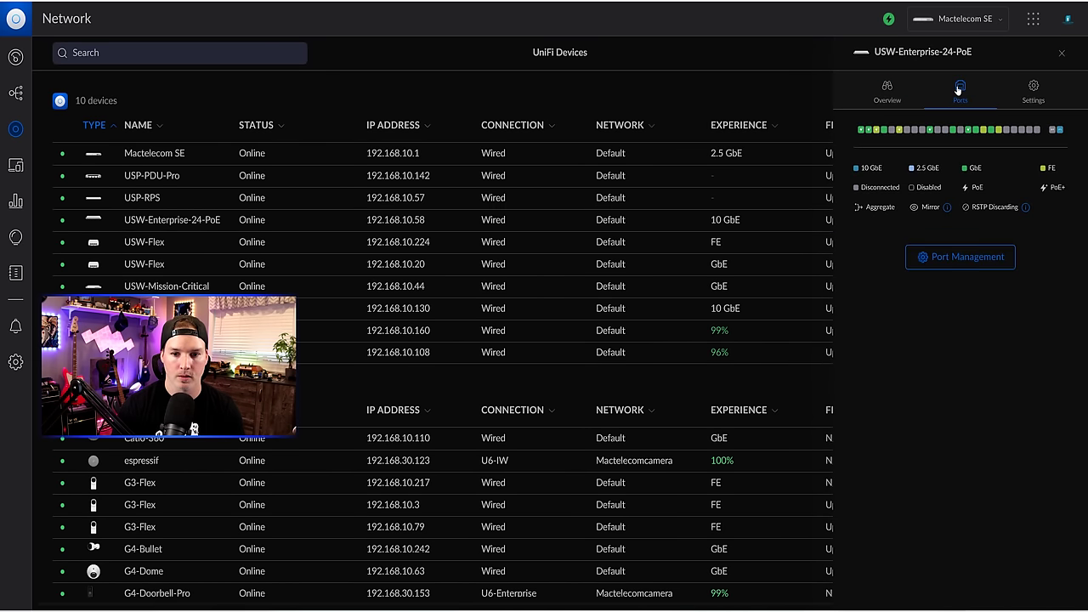
pyautogui.click(964, 258)
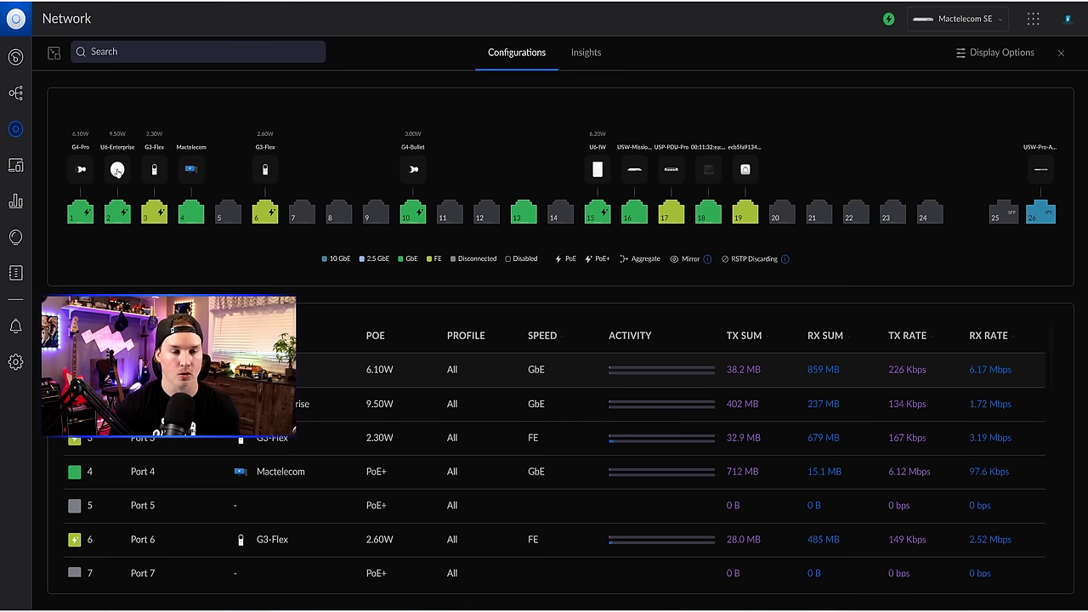
# - Select ports 1, 3, 6 and 10 together and apply the Camera port profile to them
pyautogui.click(82, 218)
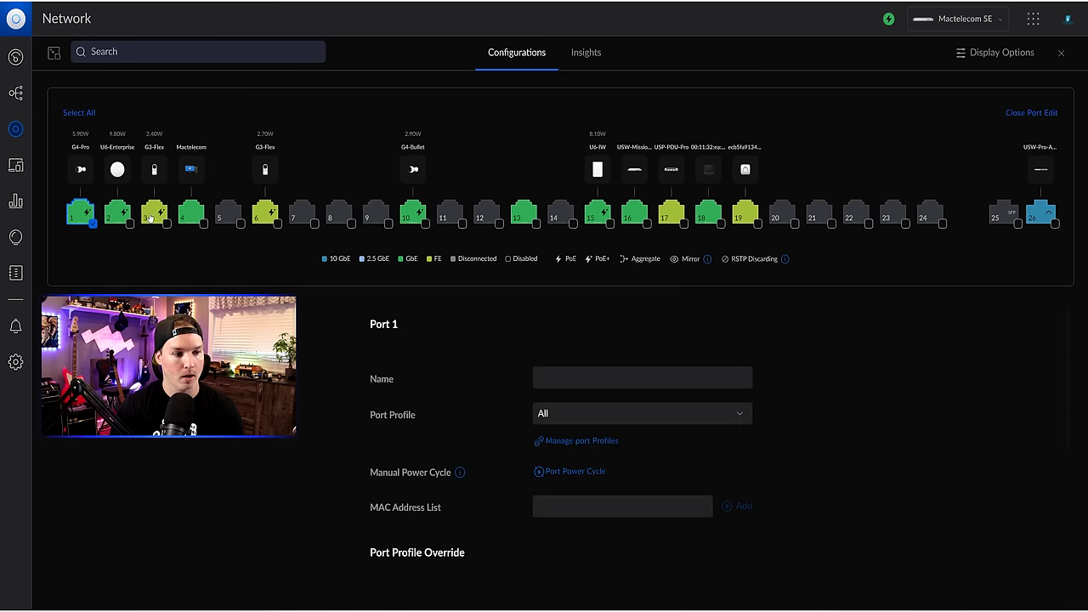
pyautogui.click(150, 218)
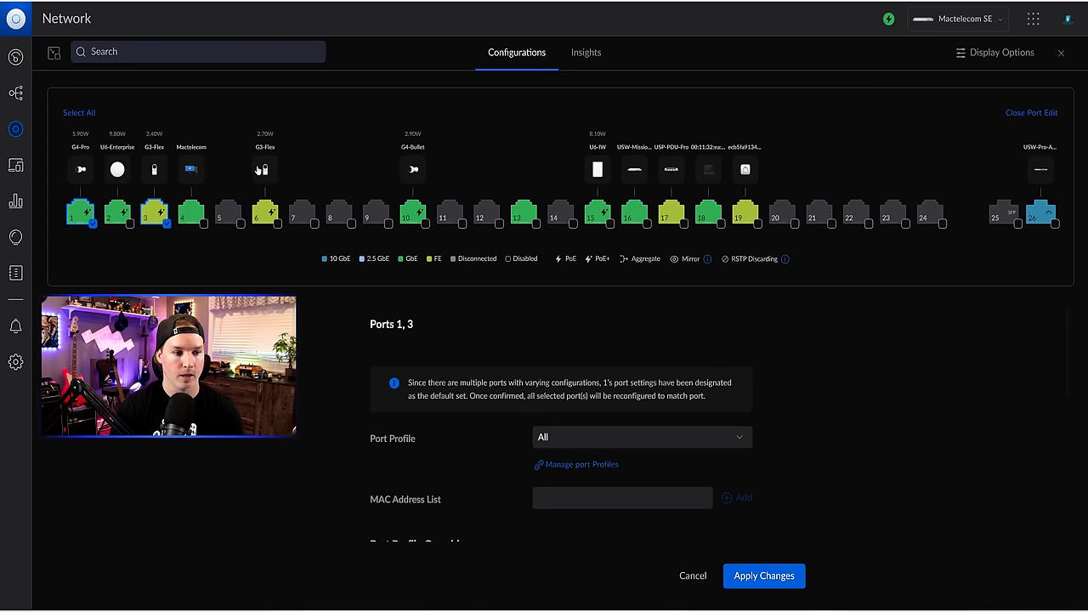
pyautogui.click(266, 217)
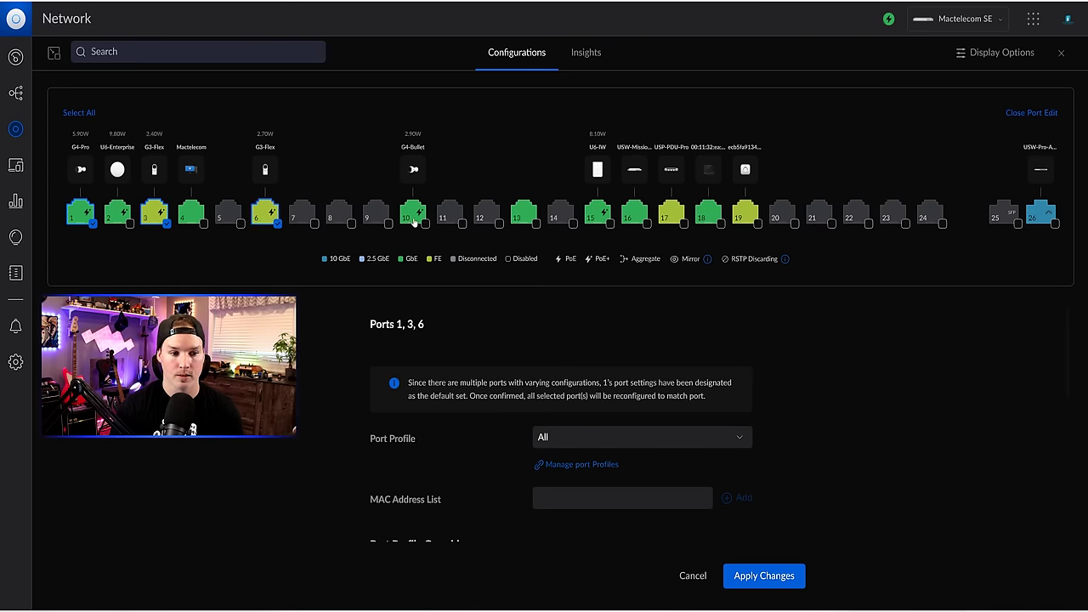
pyautogui.click(413, 220)
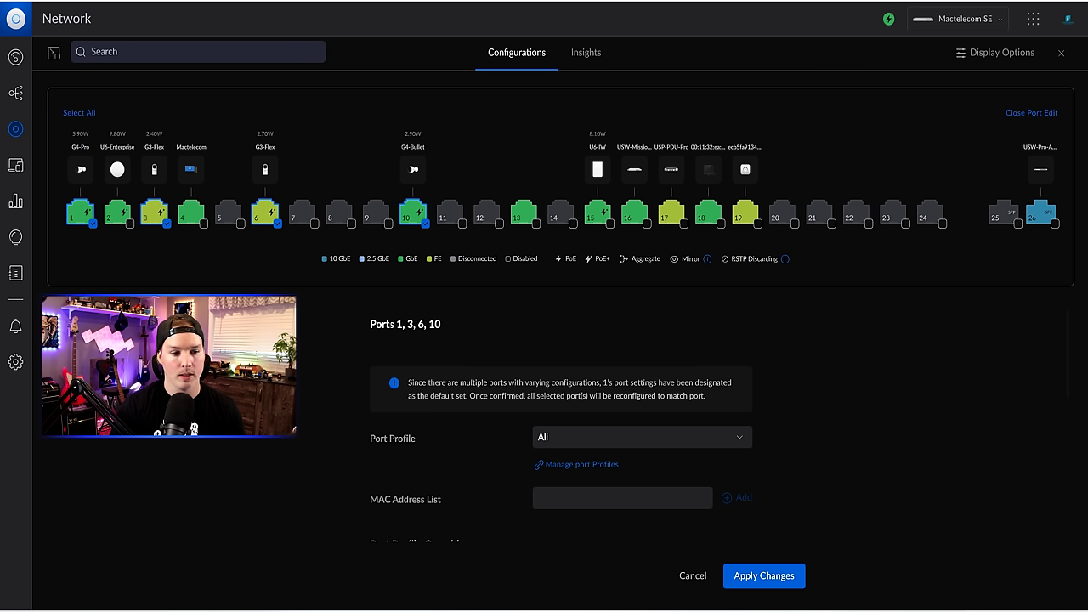
pyautogui.moveTo(396, 324); pyautogui.dragTo(464, 324)
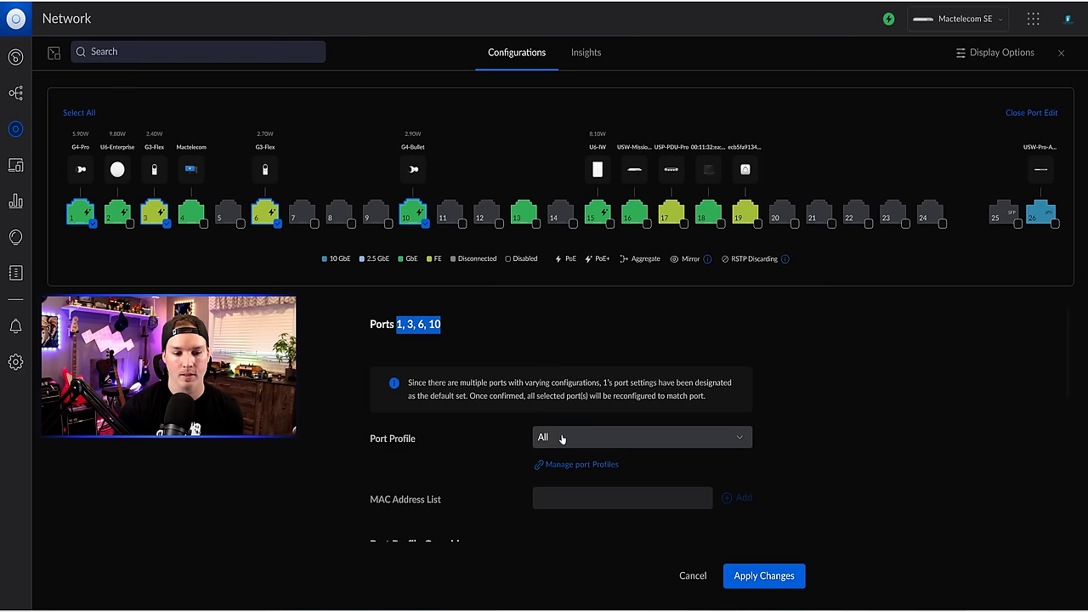
pyautogui.click(598, 438)
pyautogui.scroll(-5, 605, 463)
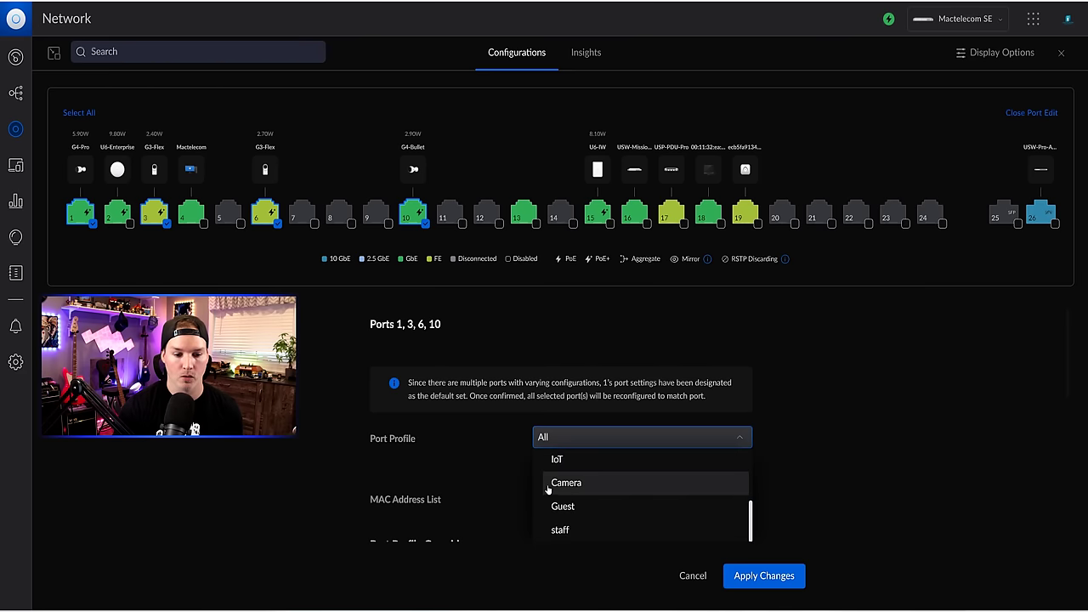
pyautogui.click(575, 485)
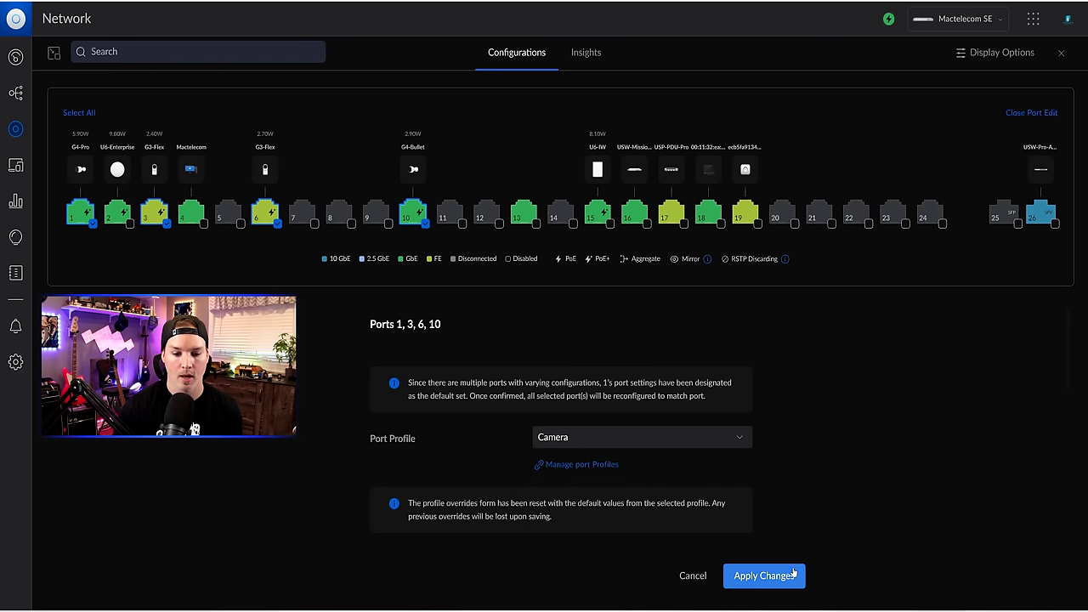
pyautogui.click(793, 575)
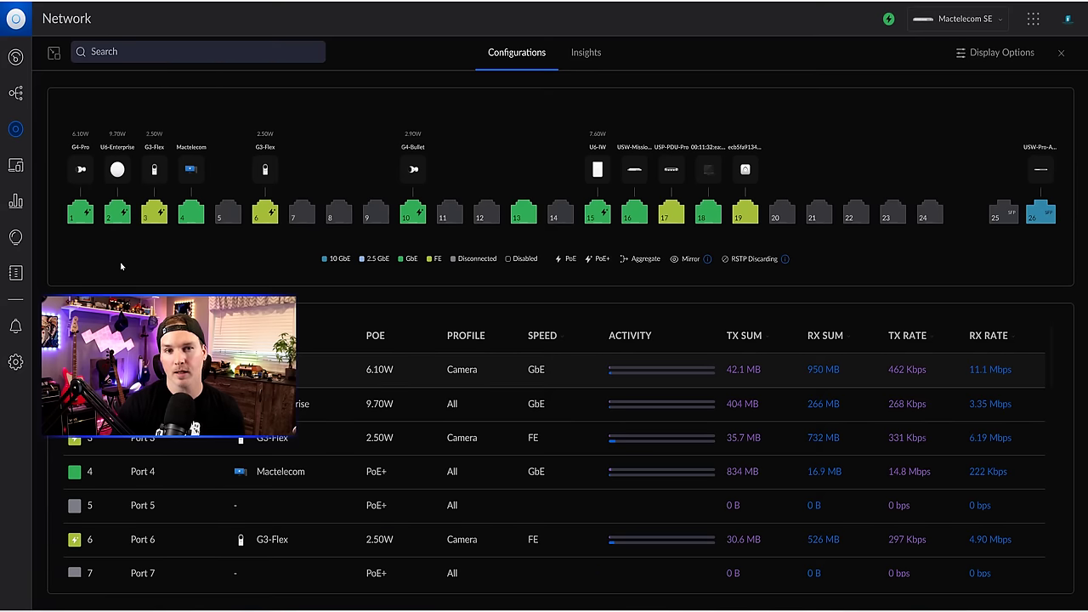
# - Power cycle switch port 1 and confirm the action
pyautogui.click(81, 211)
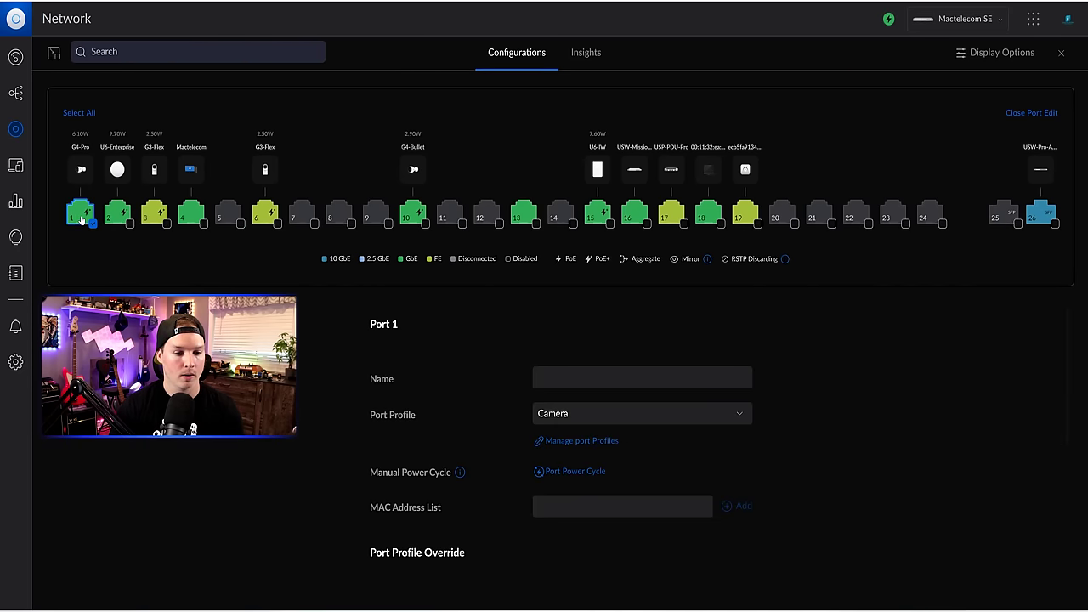
pyautogui.click(572, 474)
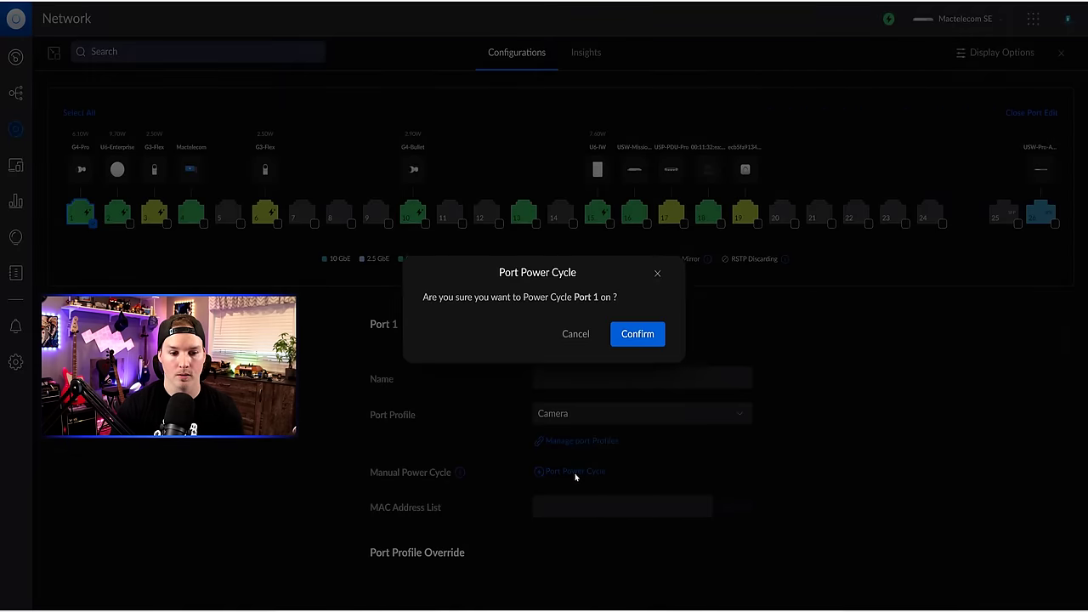
pyautogui.click(633, 333)
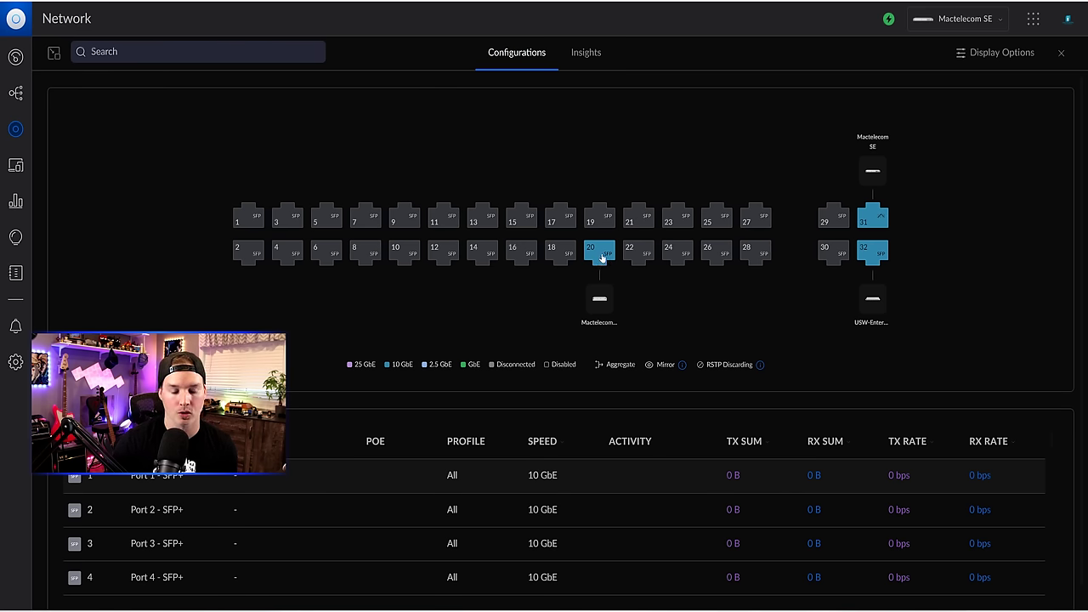
# - Select port 20 on the SFP aggregation switch and choose the Camera port profile
pyautogui.click(601, 256)
pyautogui.scroll(-1, 604, 342)
pyautogui.click(609, 506)
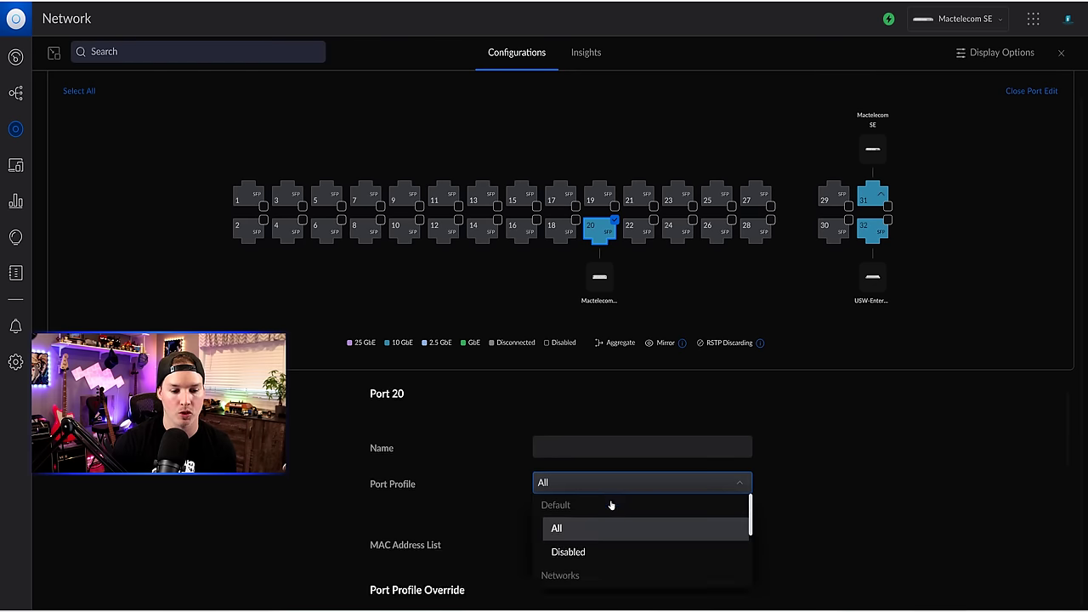
pyautogui.scroll(-3, 600, 476)
pyautogui.scroll(-3, 593, 456)
pyautogui.click(584, 413)
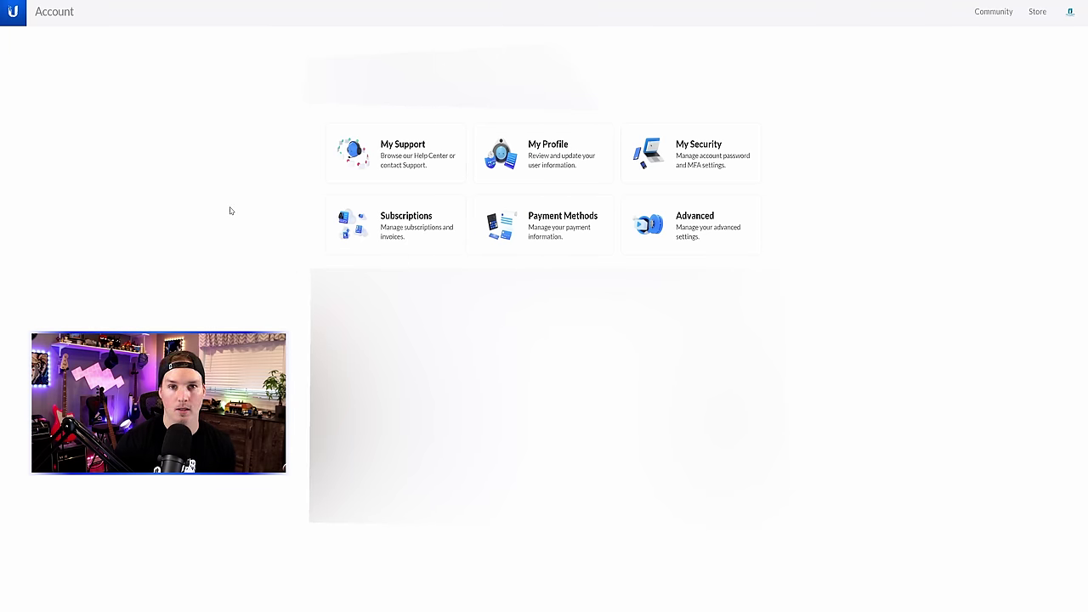
# - View the available MFA methods under My Security in the UI Account portal
pyautogui.click(699, 147)
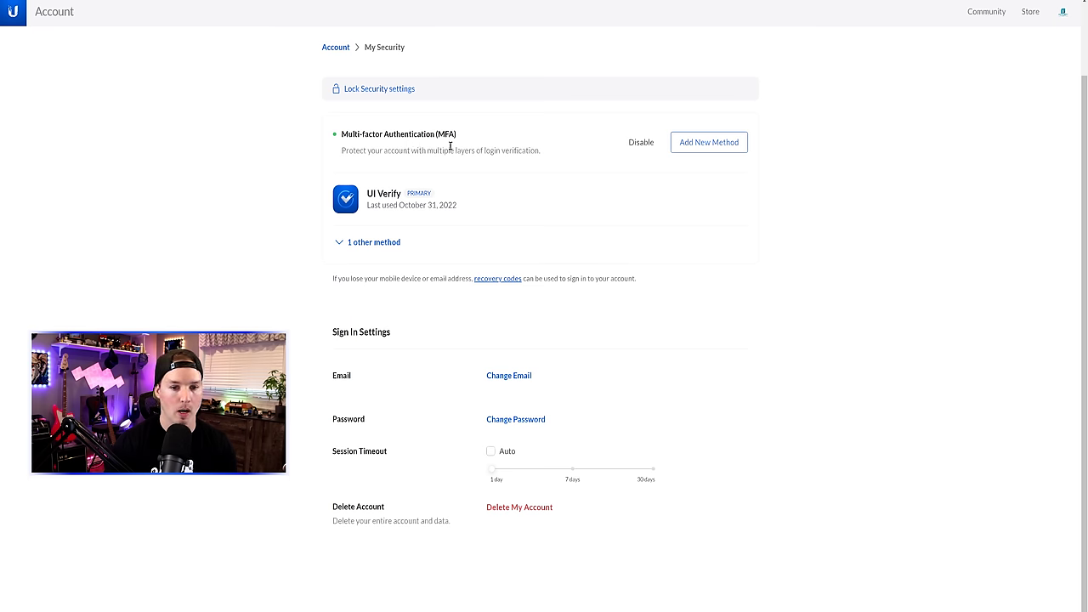
pyautogui.click(742, 146)
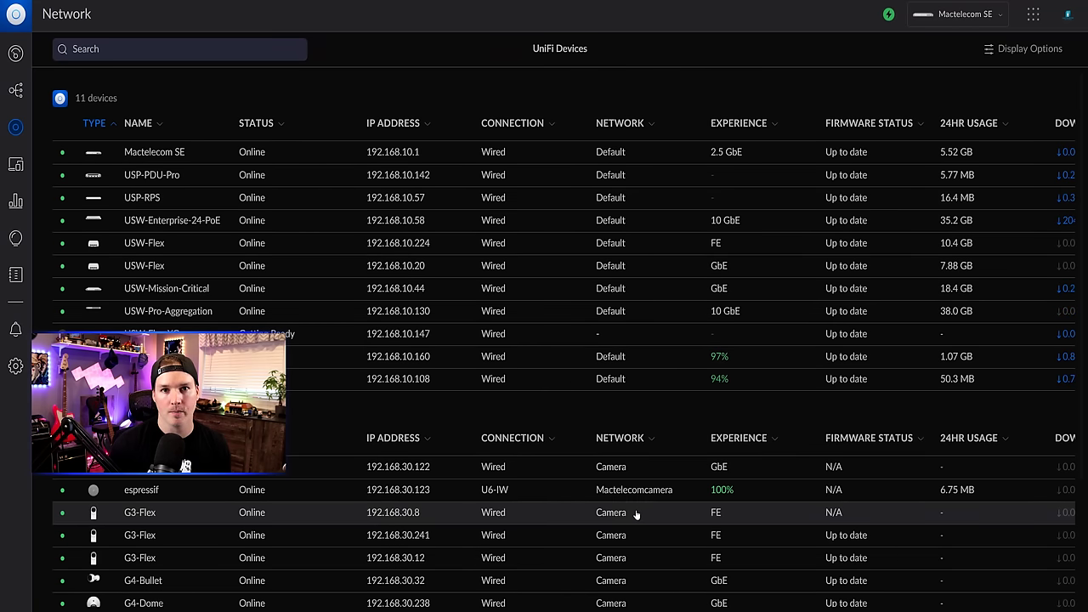
# - Run ipconfig in Command Prompt to find this PC's address, 192.168.20.241
pyautogui.click(611, 592)
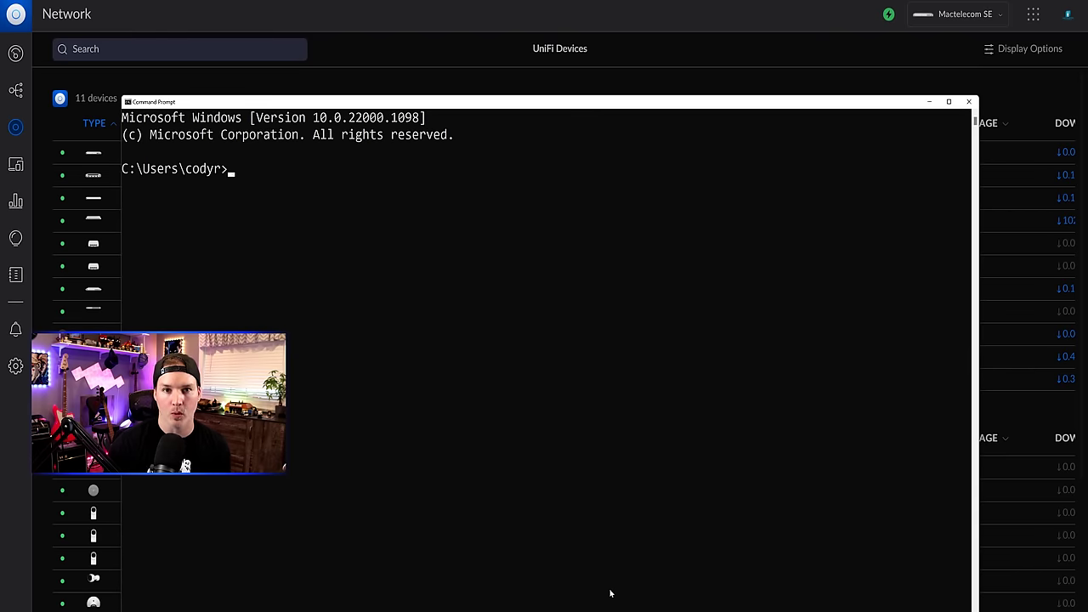
pyautogui.moveTo(570, 104); pyautogui.dragTo(771, 49)
pyautogui.write('ipconfig')
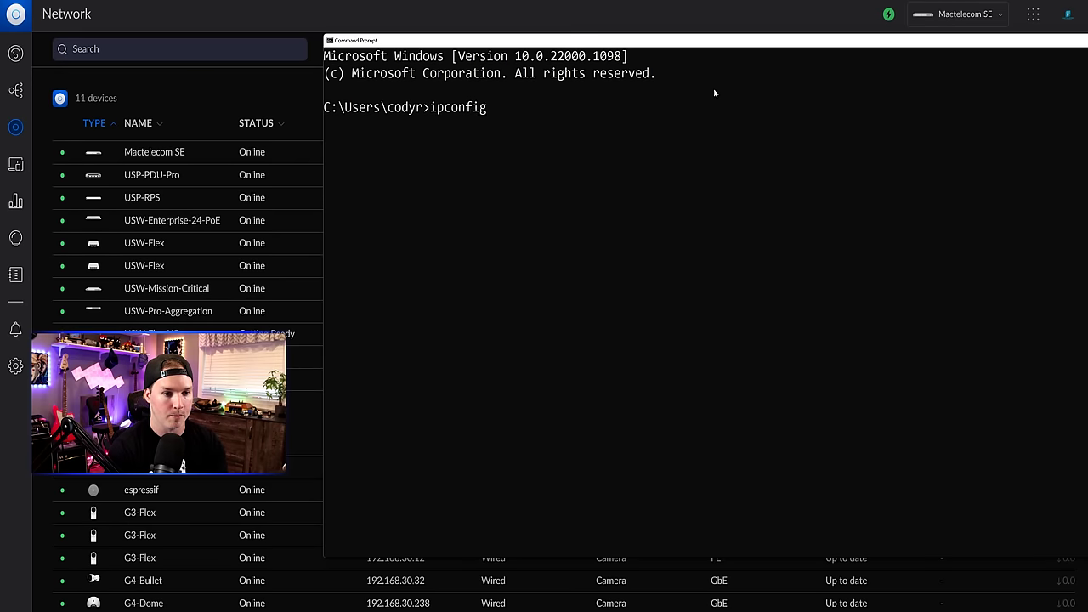
pyautogui.press('Return')
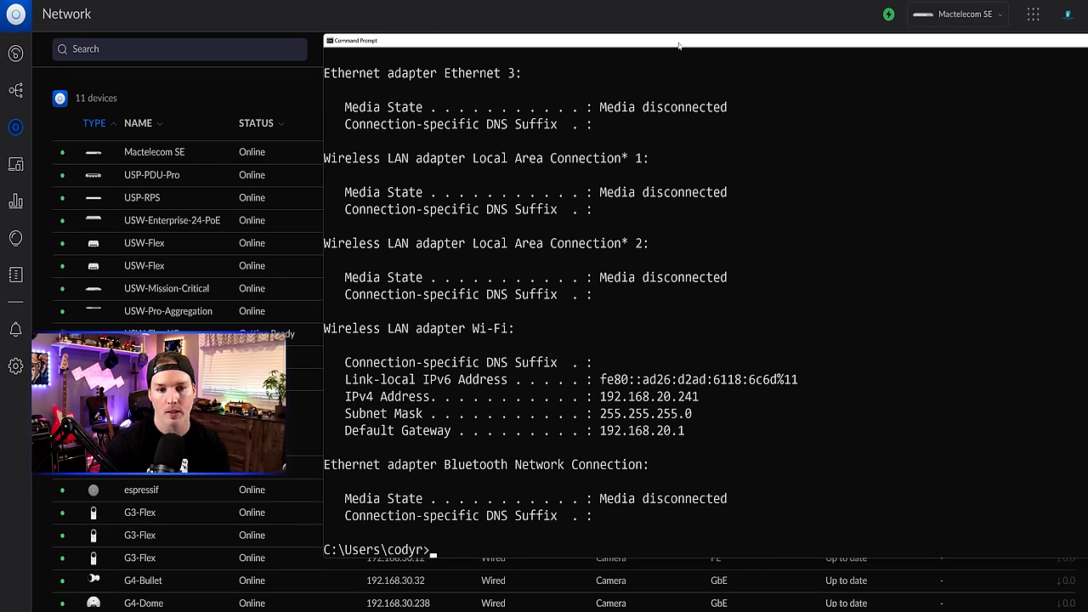
# - Ping the switch at 192.168.10.58 and check it replies
pyautogui.moveTo(682, 44); pyautogui.dragTo(815, 37)
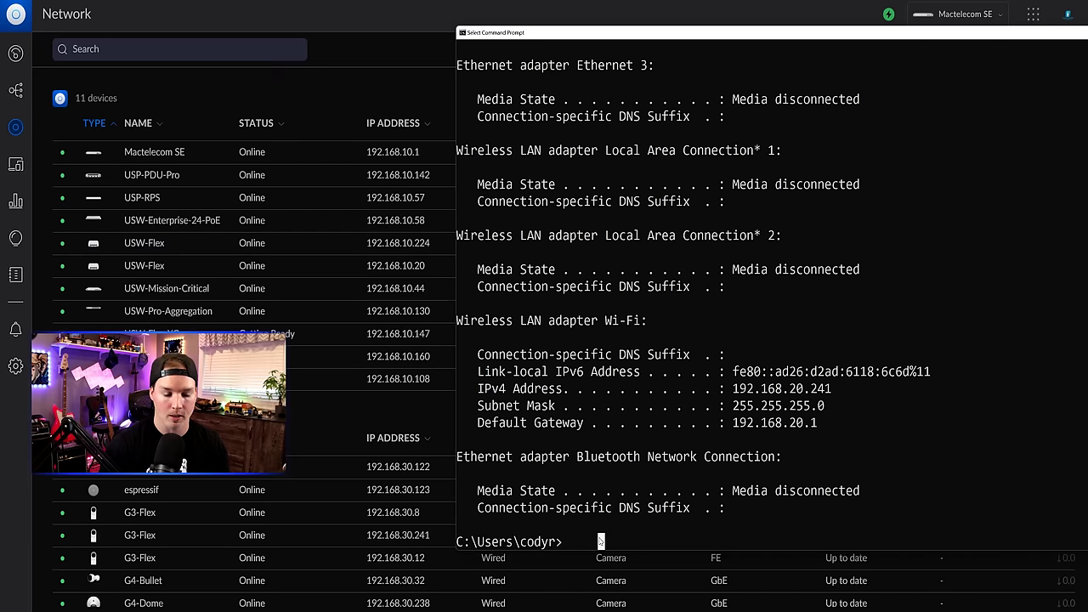
pyautogui.write('ping 192.16')
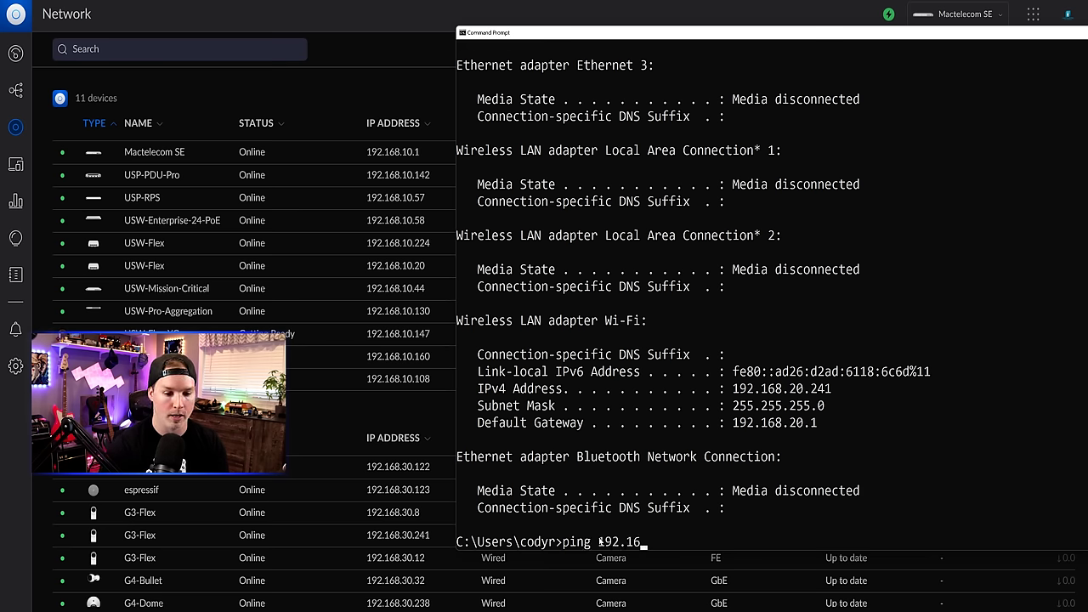
pyautogui.write('8.10.58')
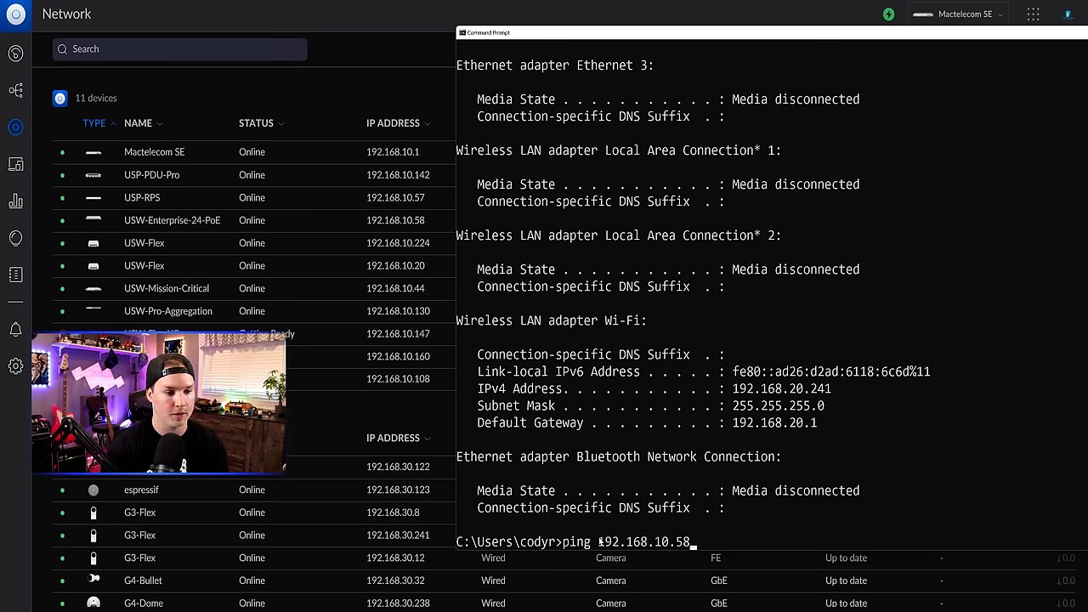
pyautogui.press('Return')
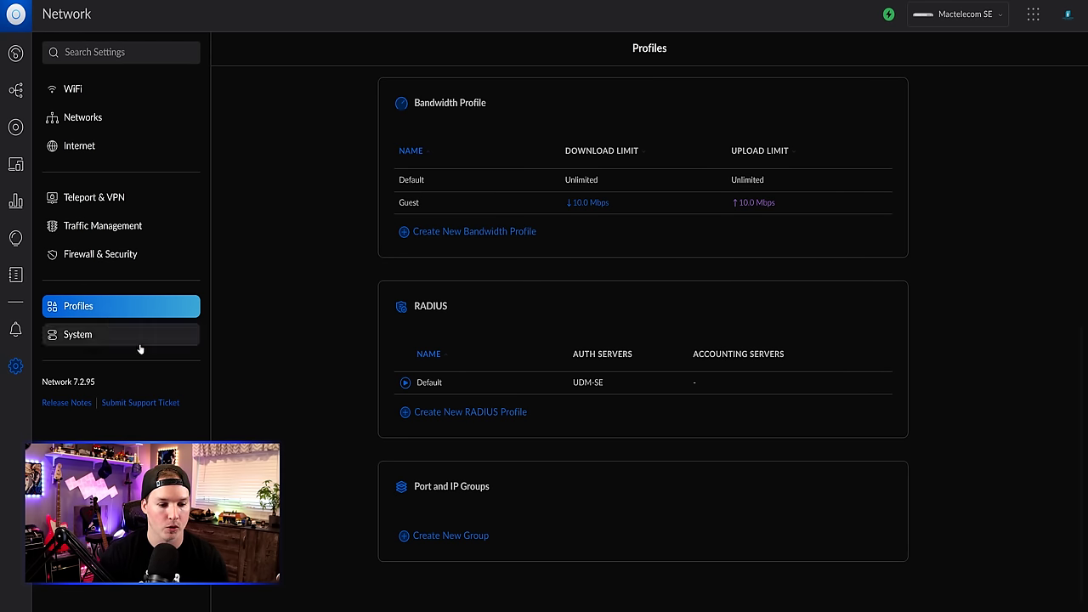
# - Create an IPv4 address group named 'RFC1918' containing 192.168.0.0/16
pyautogui.click(443, 537)
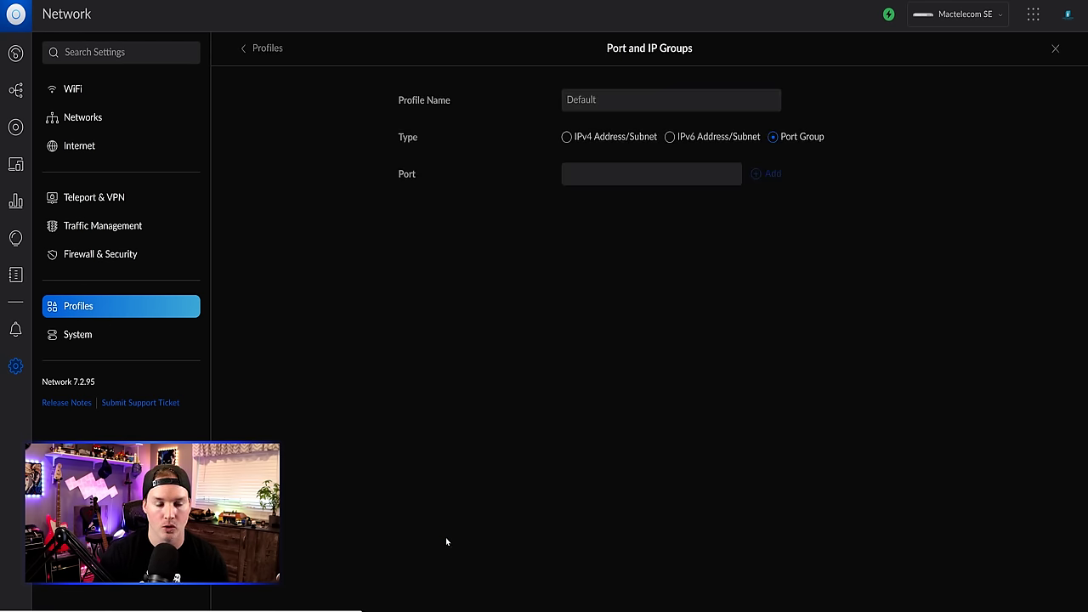
pyautogui.click(586, 103)
pyautogui.write('RFC1918')
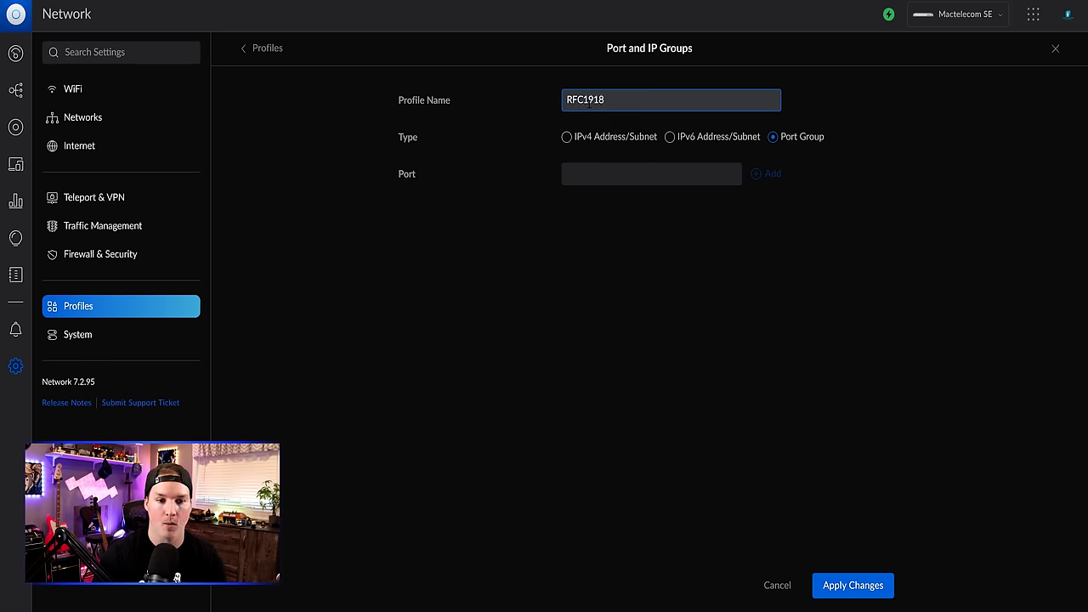
pyautogui.click(569, 138)
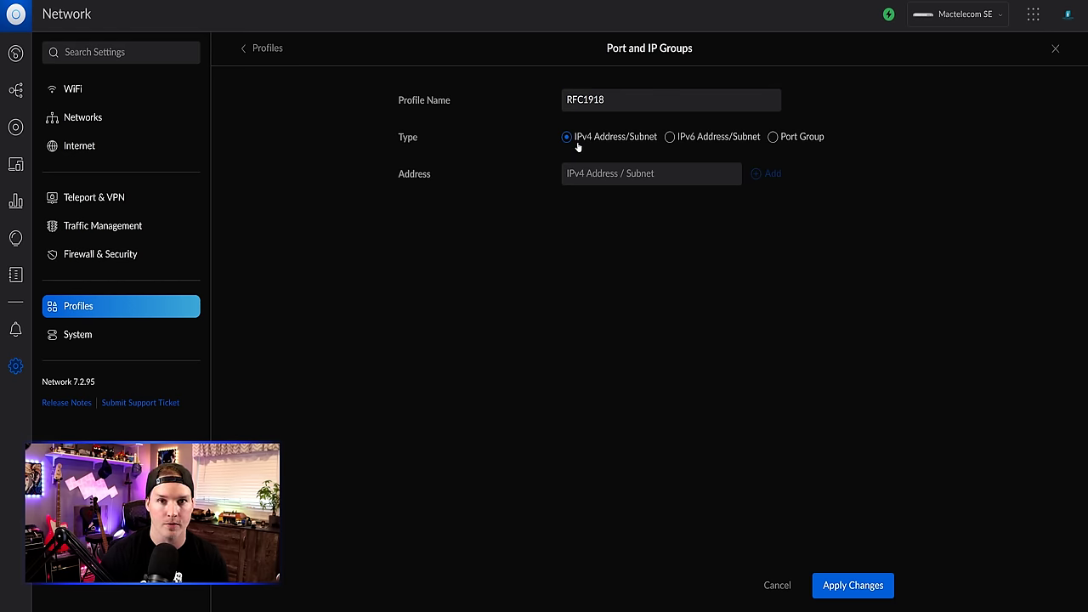
pyautogui.click(612, 174)
pyautogui.write('192.168')
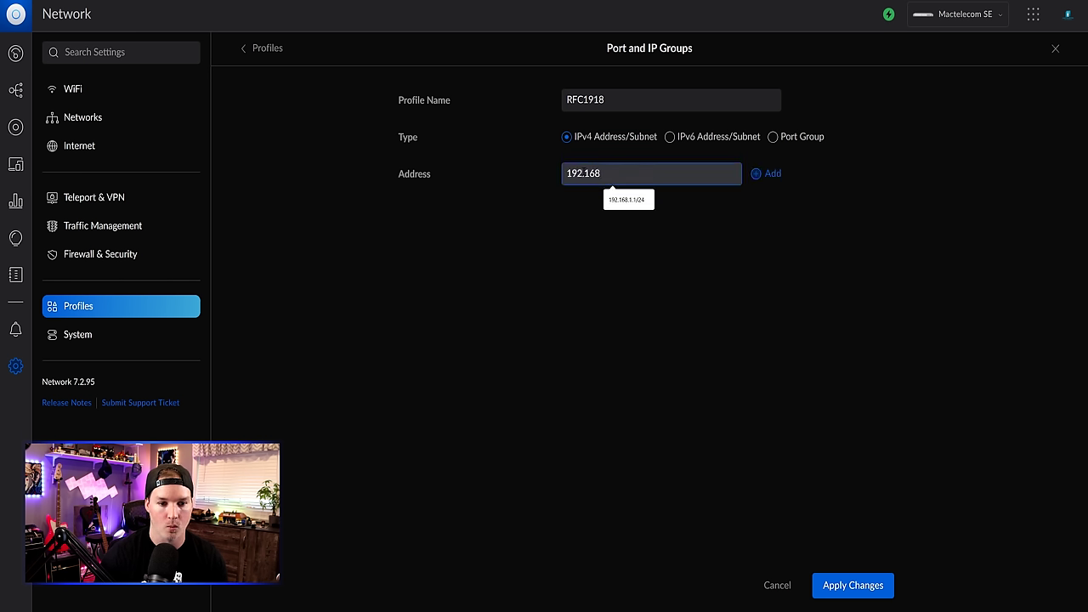
pyautogui.write('..0.')
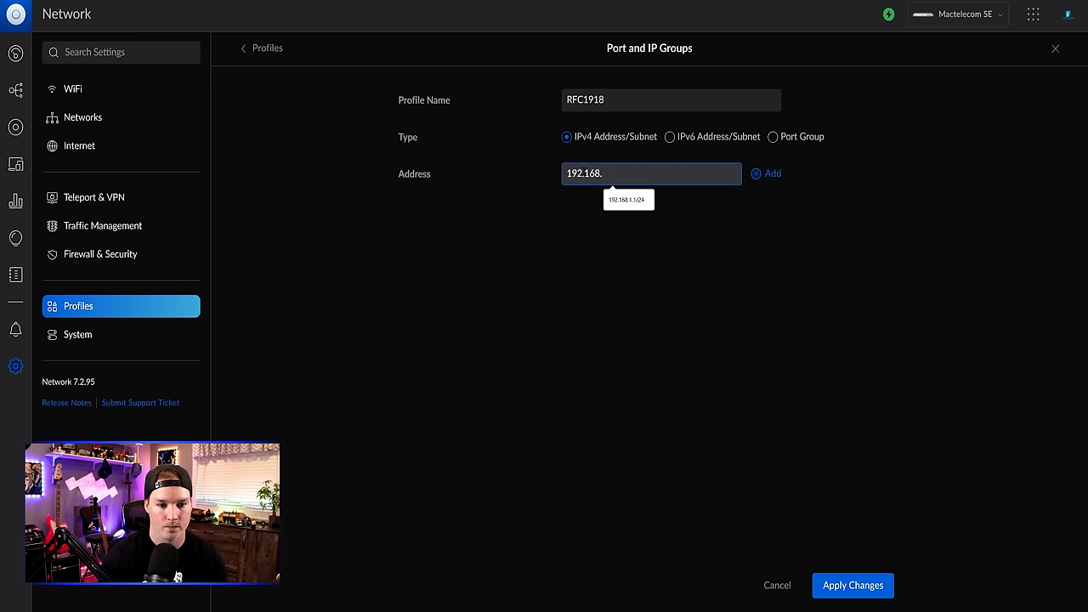
pyautogui.write('0/16')
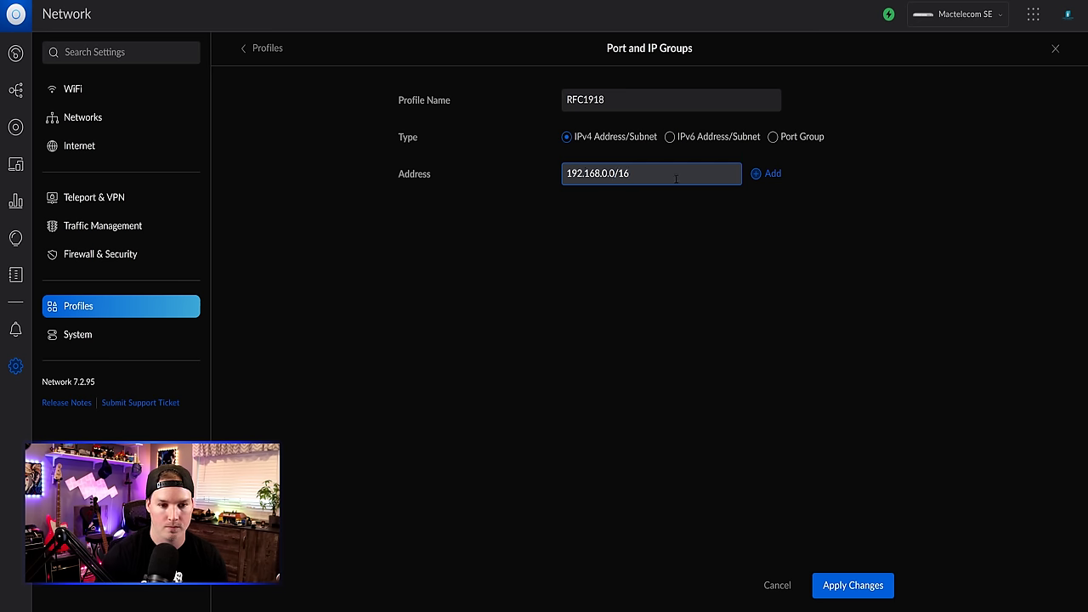
pyautogui.click(769, 173)
# - Add 172.16.0.0/12 and 10.0.0.0/8 to the RFC1918 group and save it
pyautogui.click(597, 176)
pyautogui.write('17')
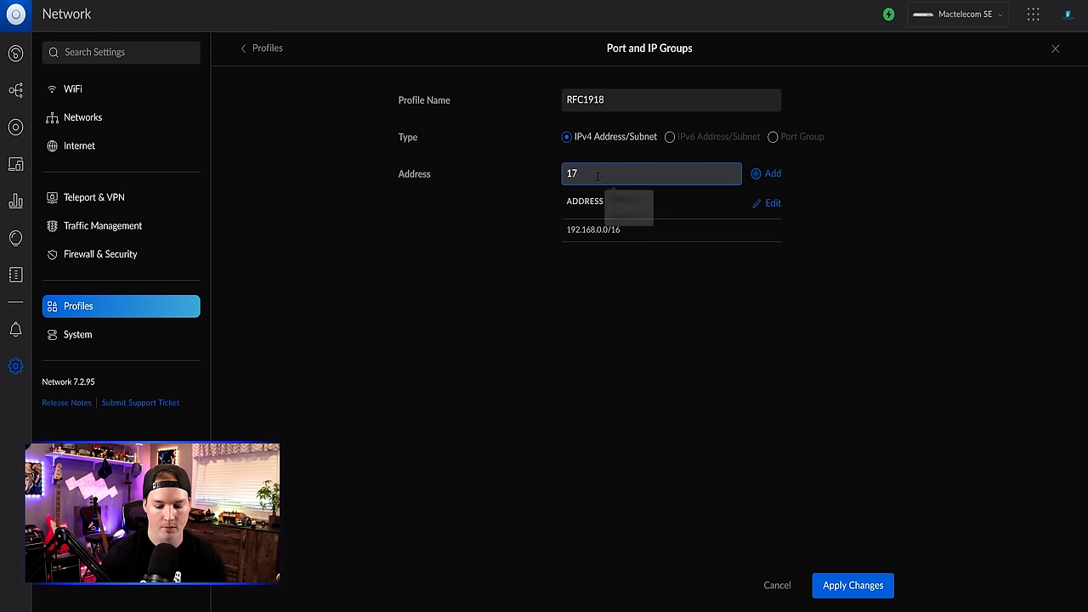
pyautogui.write('2.16.0.0/')
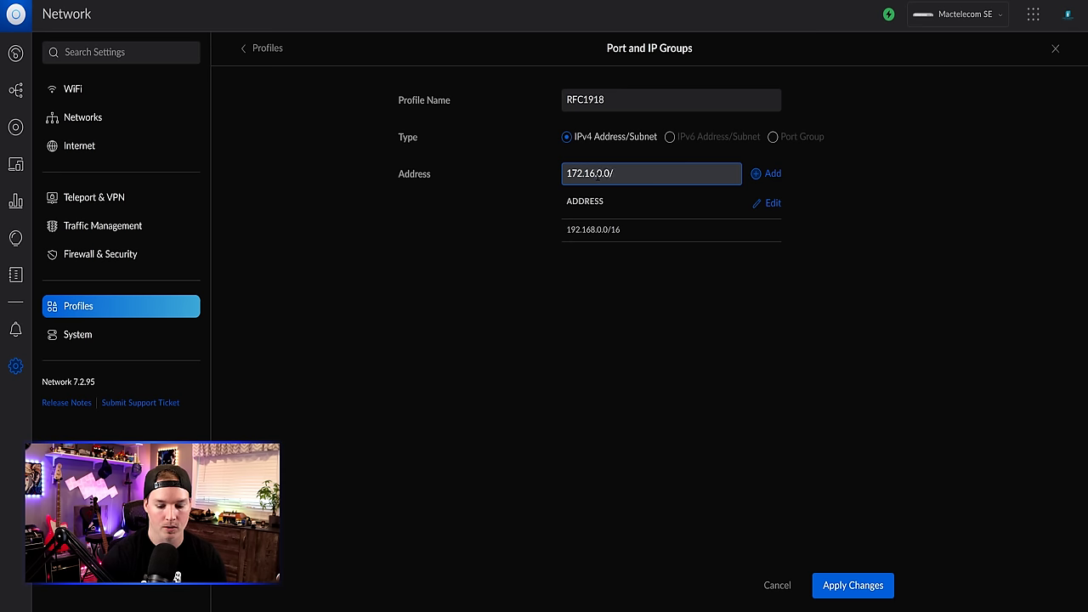
pyautogui.write('12')
pyautogui.click(775, 175)
pyautogui.click(607, 173)
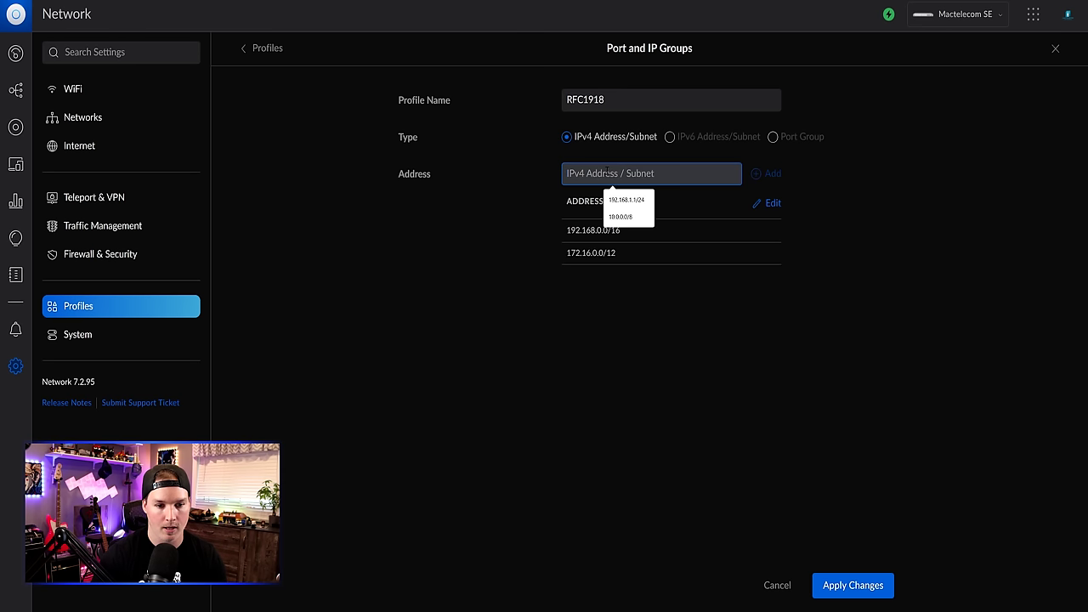
pyautogui.write('10.0.0.0/8')
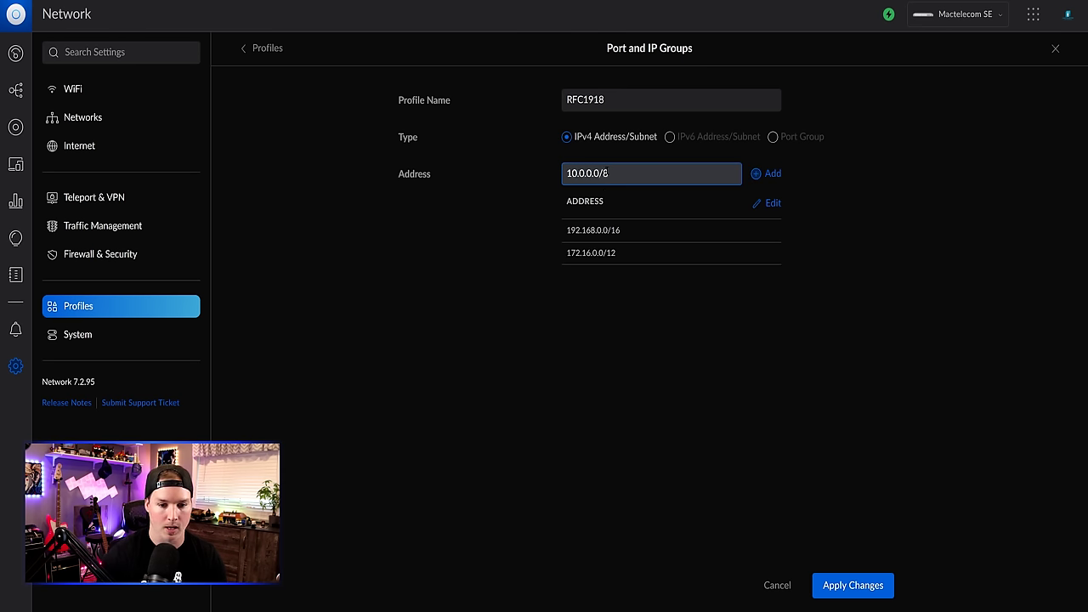
pyautogui.click(771, 173)
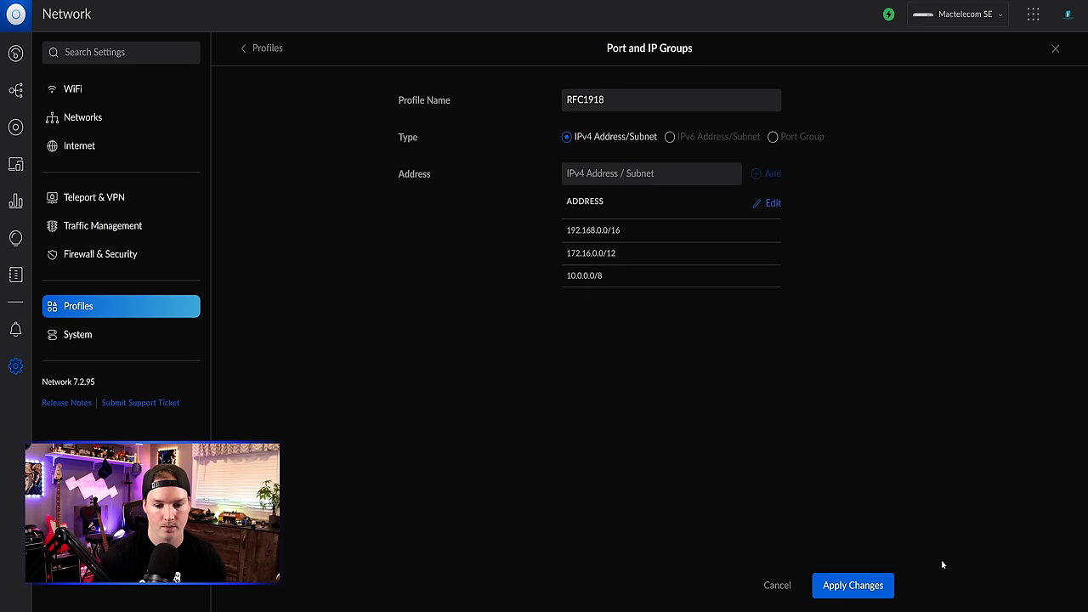
pyautogui.click(879, 585)
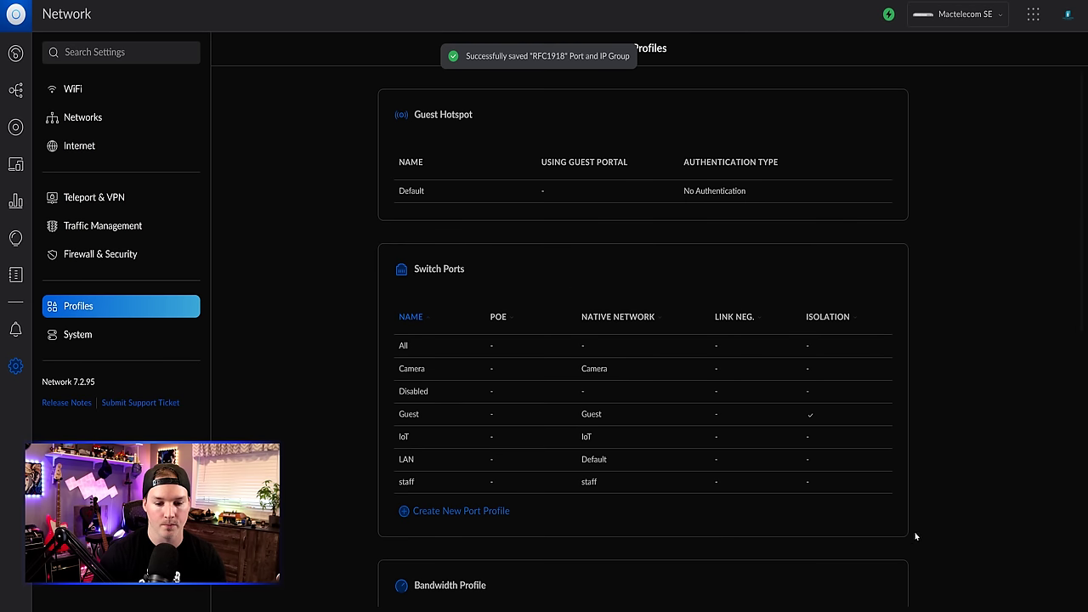
# - Start a new LAN In firewall rule described 'Allow default to all vlans'
pyautogui.click(107, 259)
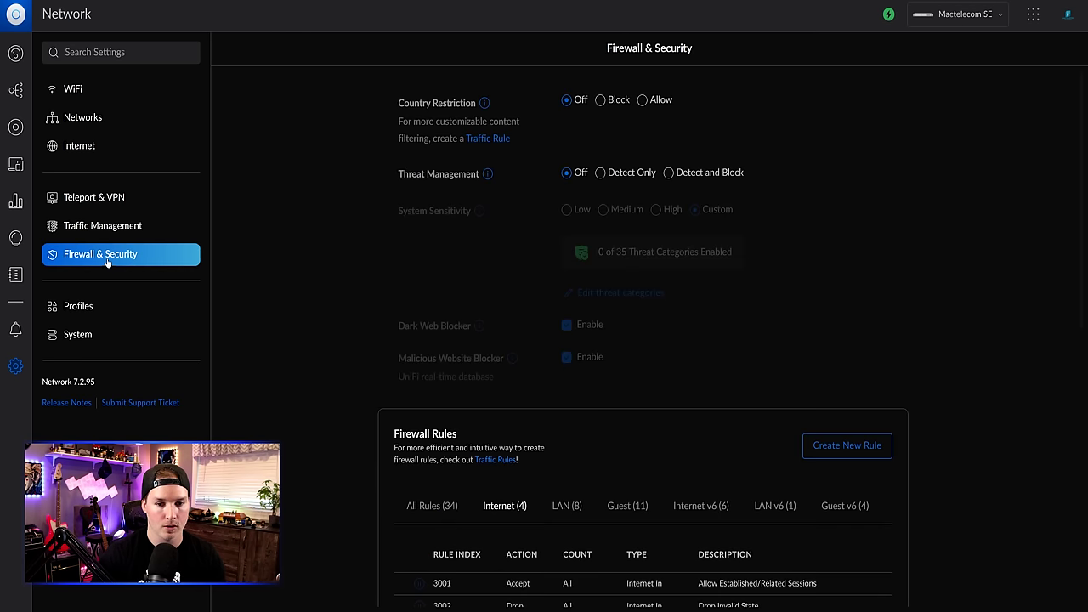
pyautogui.click(845, 449)
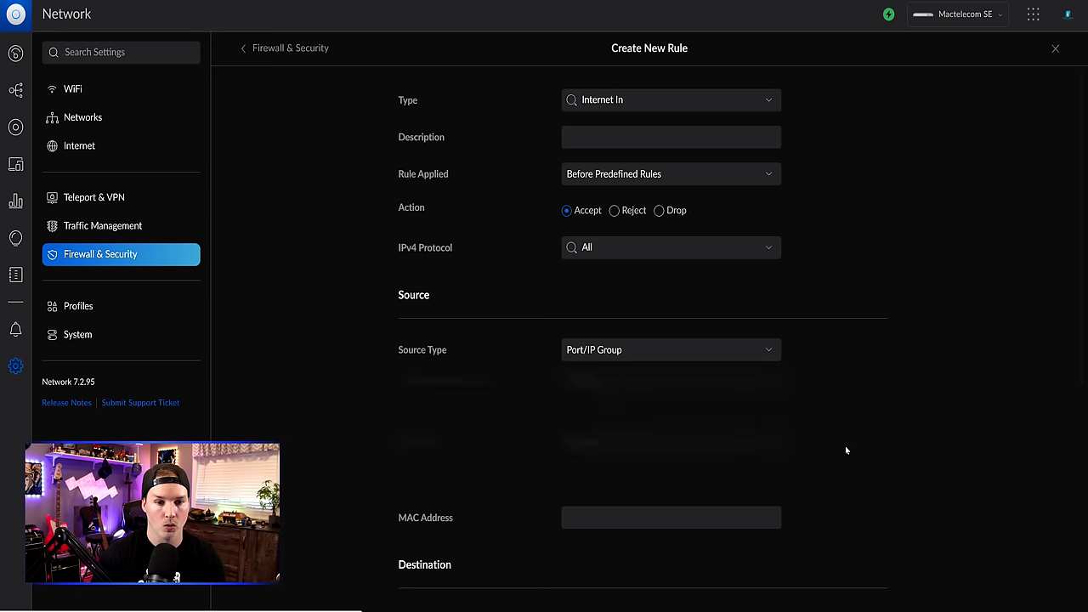
pyautogui.click(663, 104)
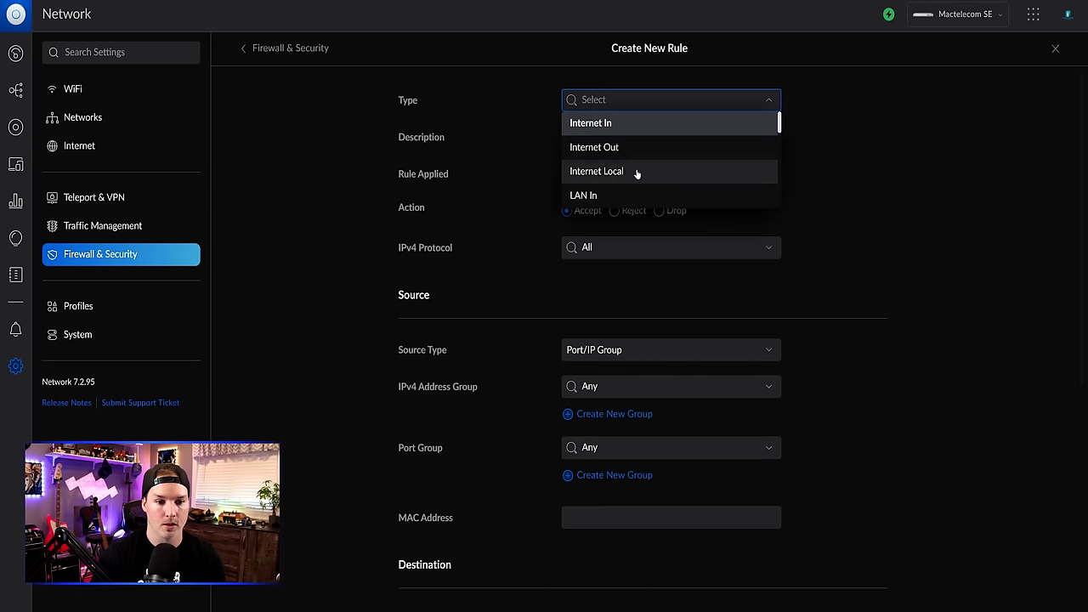
pyautogui.click(614, 195)
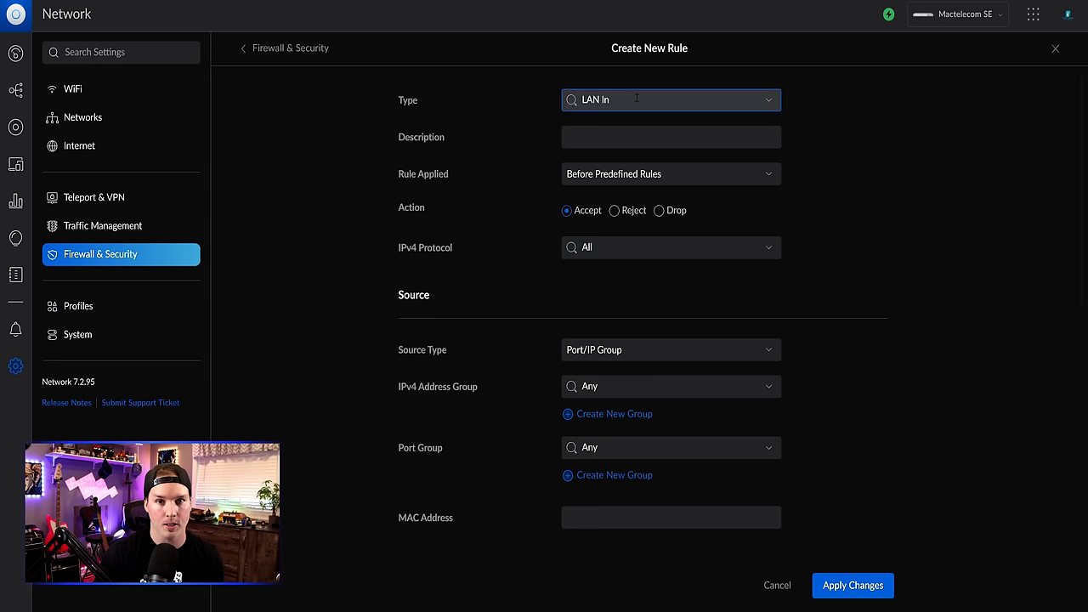
pyautogui.click(601, 136)
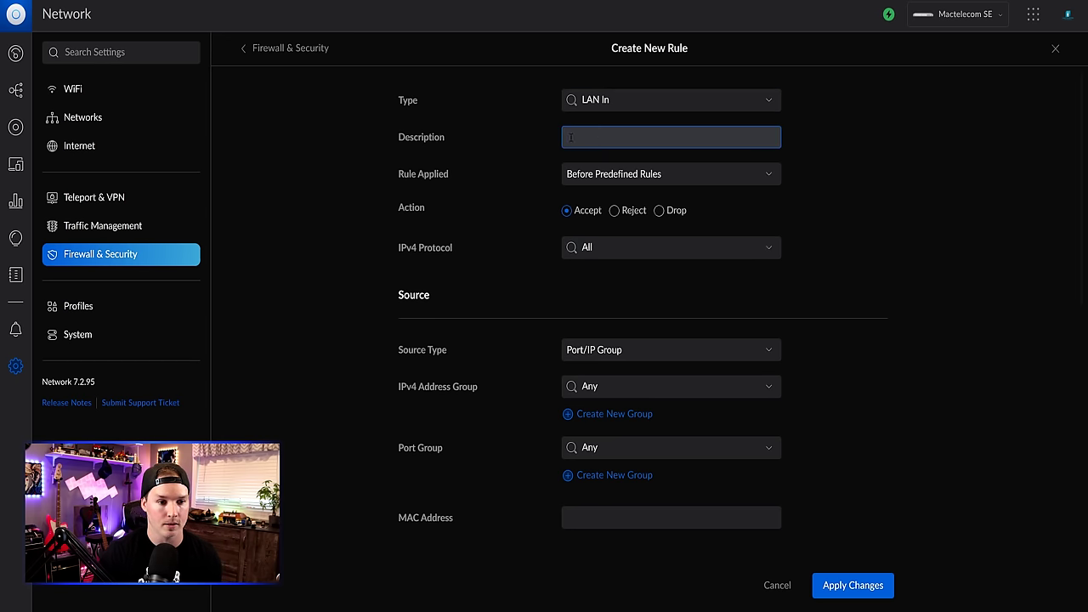
pyautogui.write('Allo')
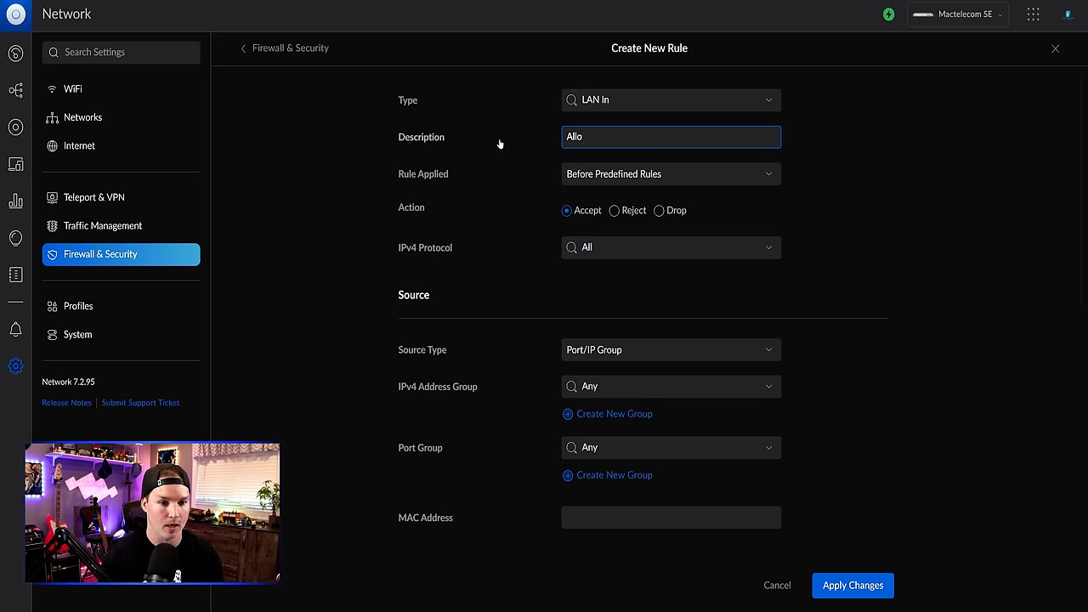
pyautogui.write('w default to')
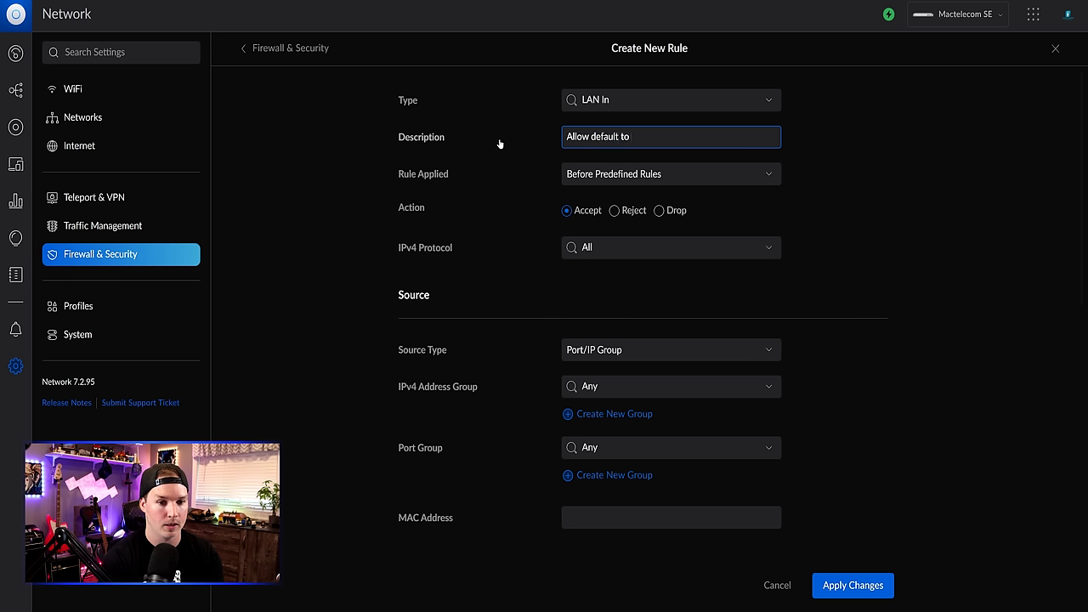
pyautogui.write(' all vlans')
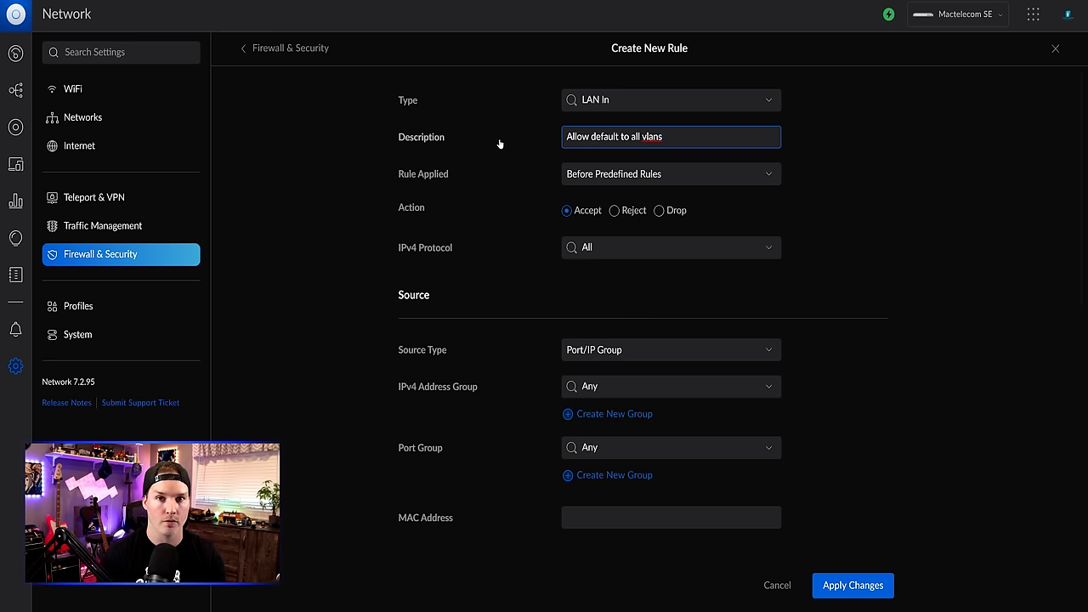
# - Set the rule's source to the Default network and destination to the RFC1918 group, then save
pyautogui.scroll(-1, 469, 226)
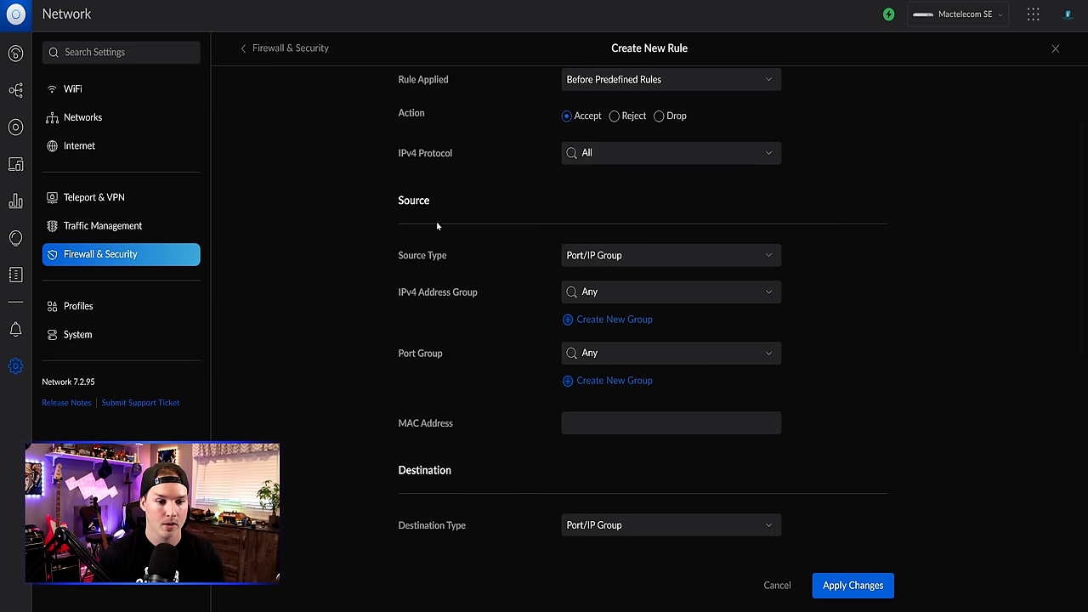
pyautogui.click(634, 255)
pyautogui.click(617, 303)
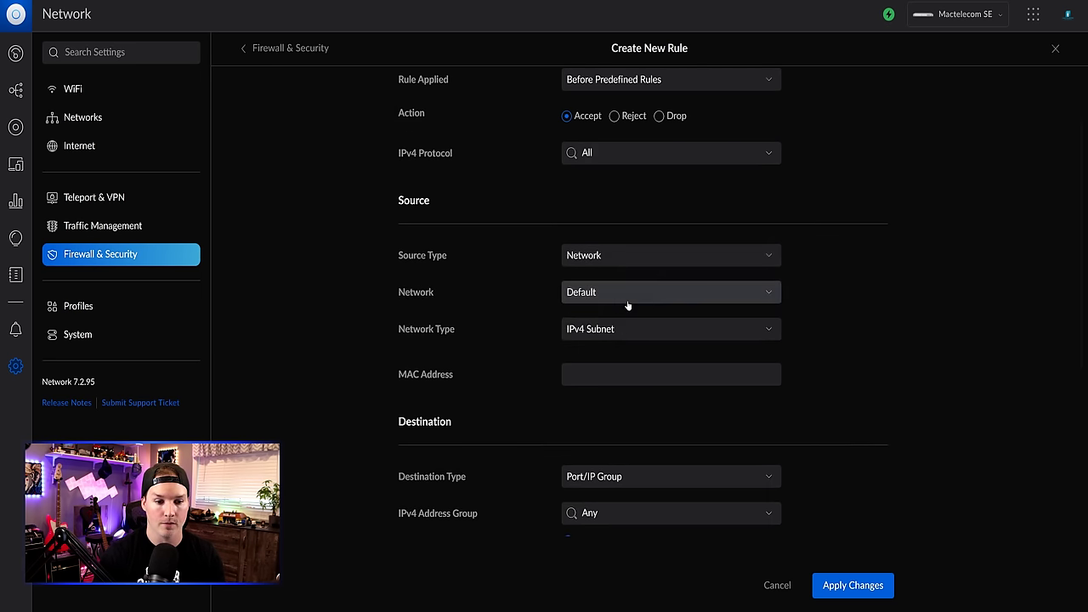
pyautogui.scroll(-2, 627, 306)
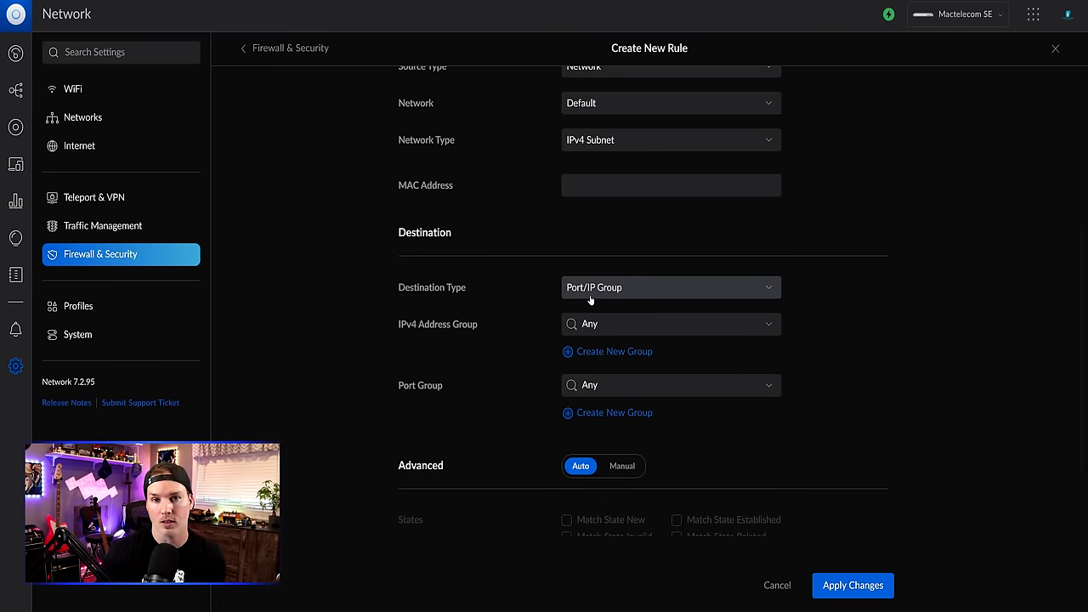
pyautogui.click(593, 321)
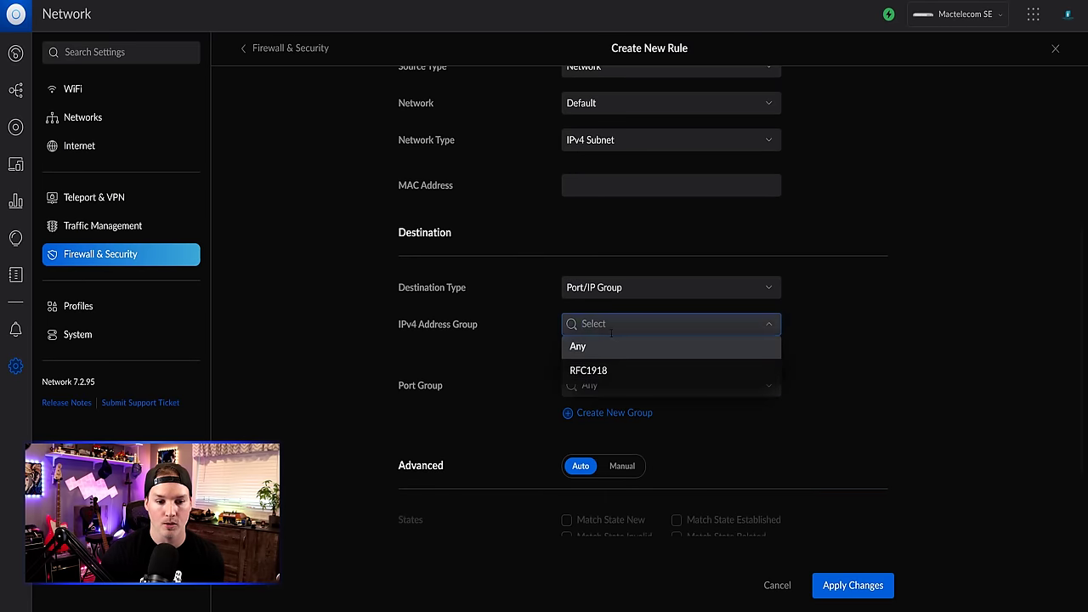
pyautogui.click(612, 381)
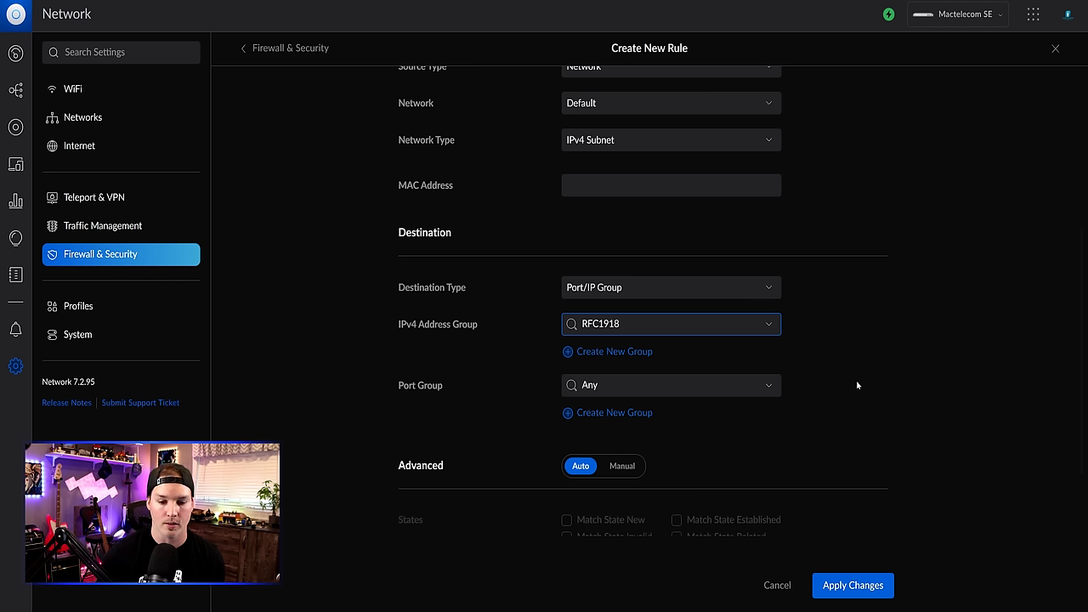
pyautogui.click(853, 585)
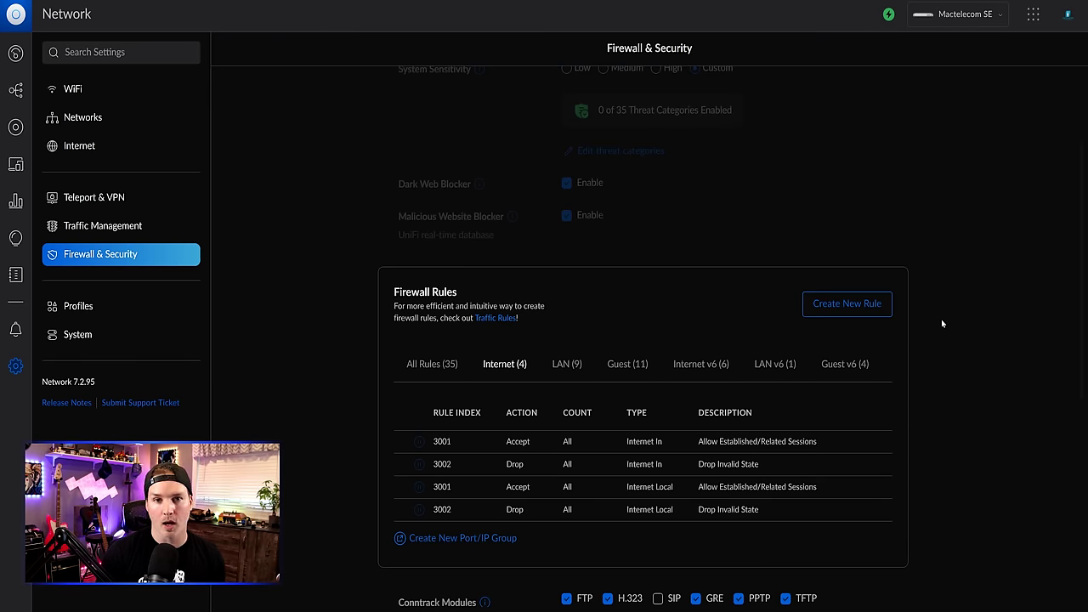
# - Start a new LAN In firewall rule described 'Block inter-vlan routing'
pyautogui.click(884, 308)
pyautogui.click(632, 102)
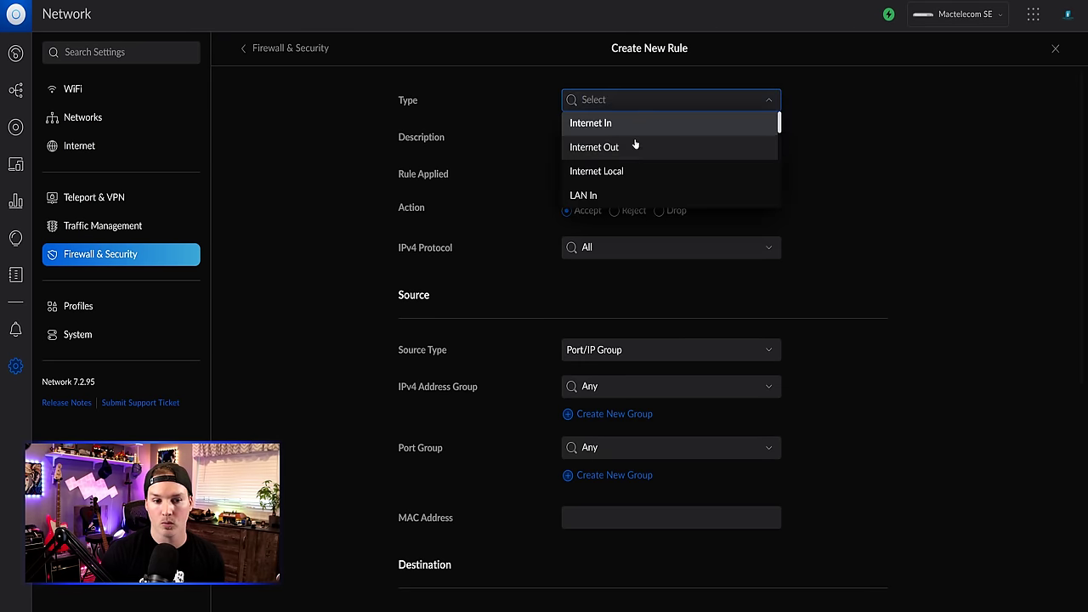
pyautogui.scroll(-2, 634, 149)
pyautogui.click(593, 148)
pyautogui.click(591, 143)
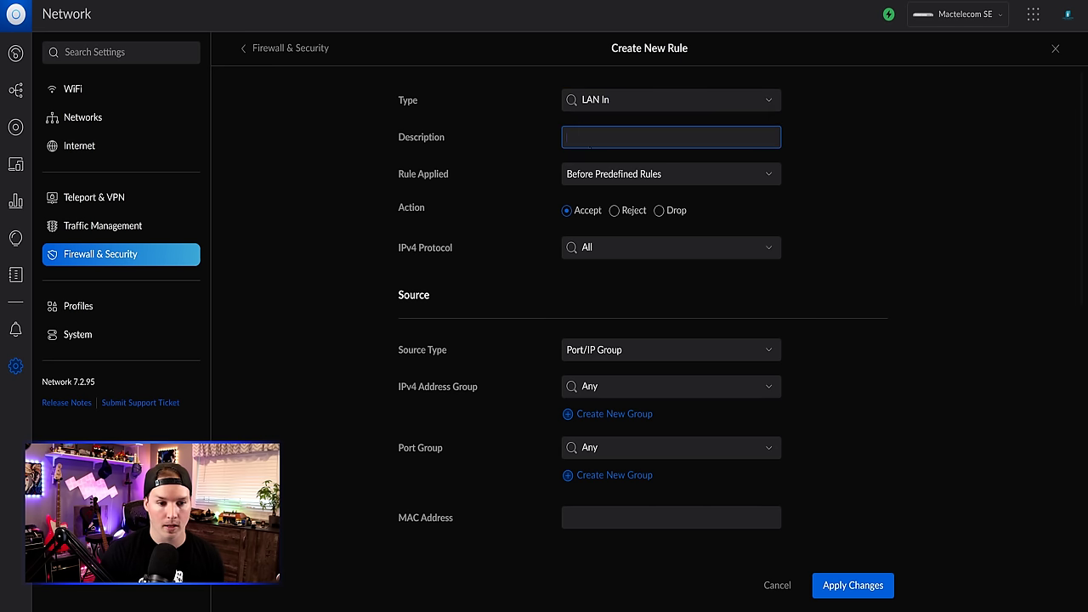
pyautogui.write('Block inter-v')
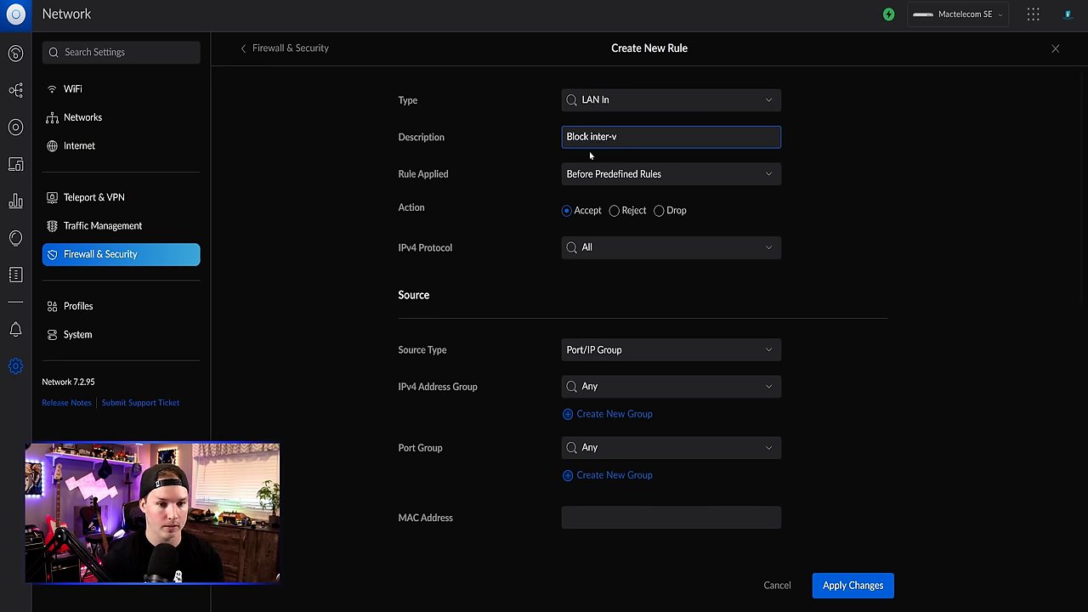
pyautogui.write('lan routing')
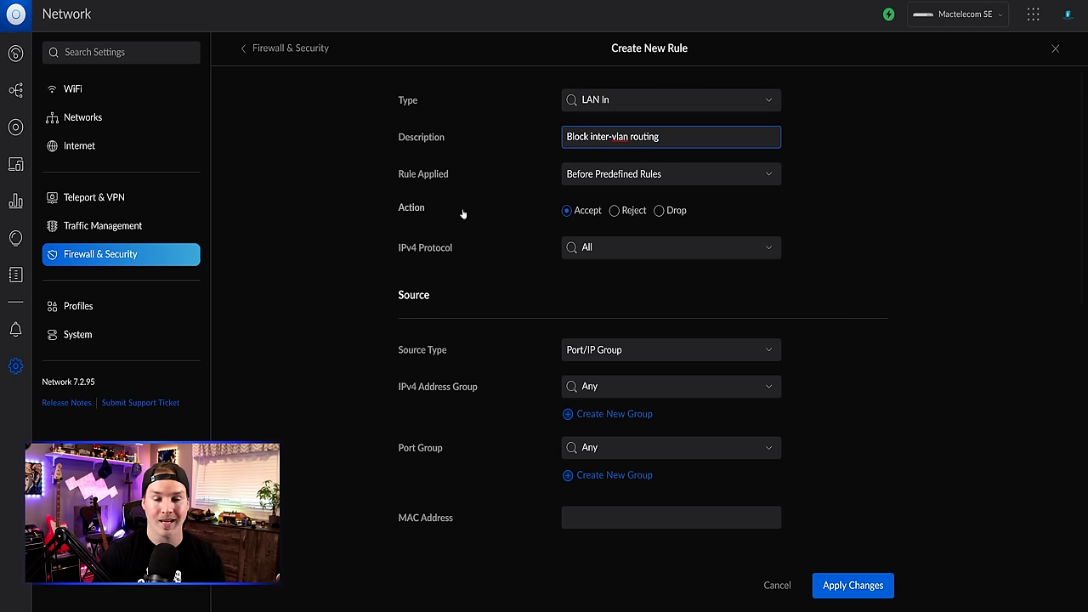
# - Set the rule's action to Drop with RFC1918 as both source and destination address group
pyautogui.click(660, 212)
pyautogui.scroll(-3, 659, 216)
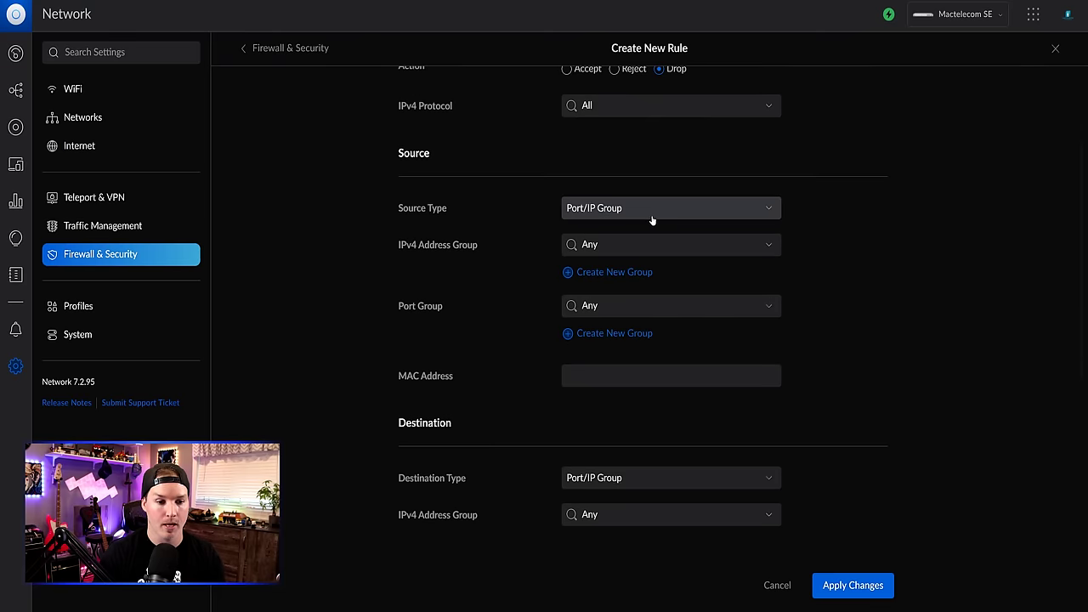
pyautogui.click(632, 245)
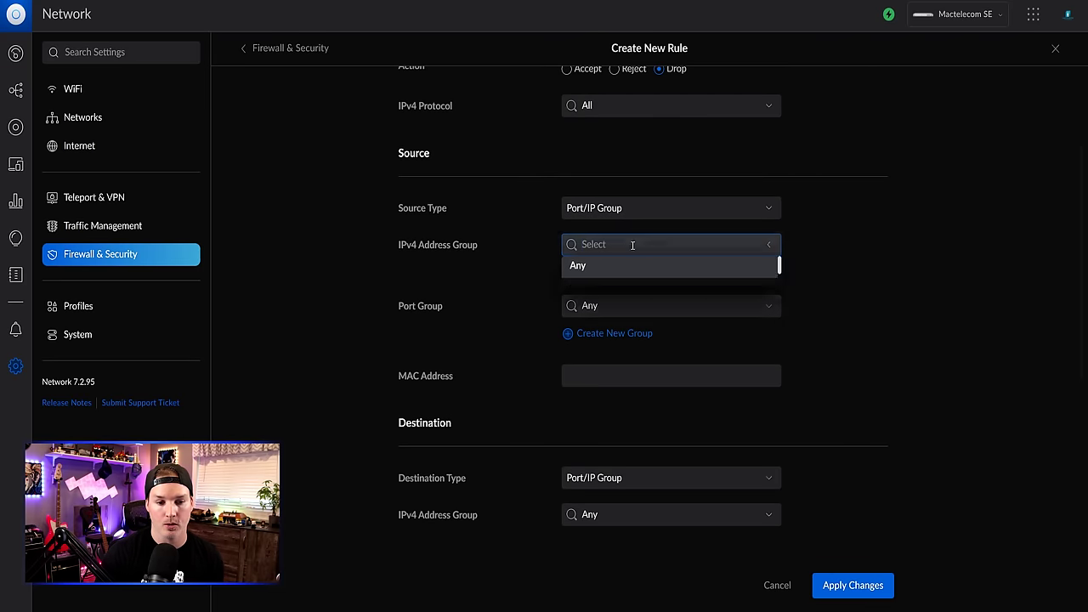
pyautogui.click(619, 289)
pyautogui.scroll(-2, 620, 287)
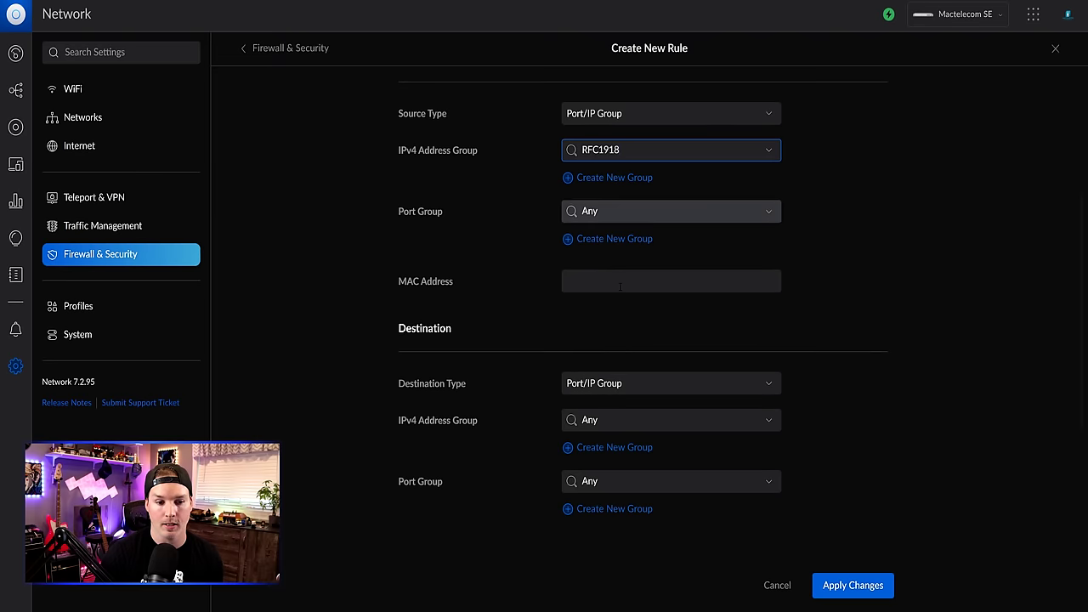
pyautogui.click(646, 417)
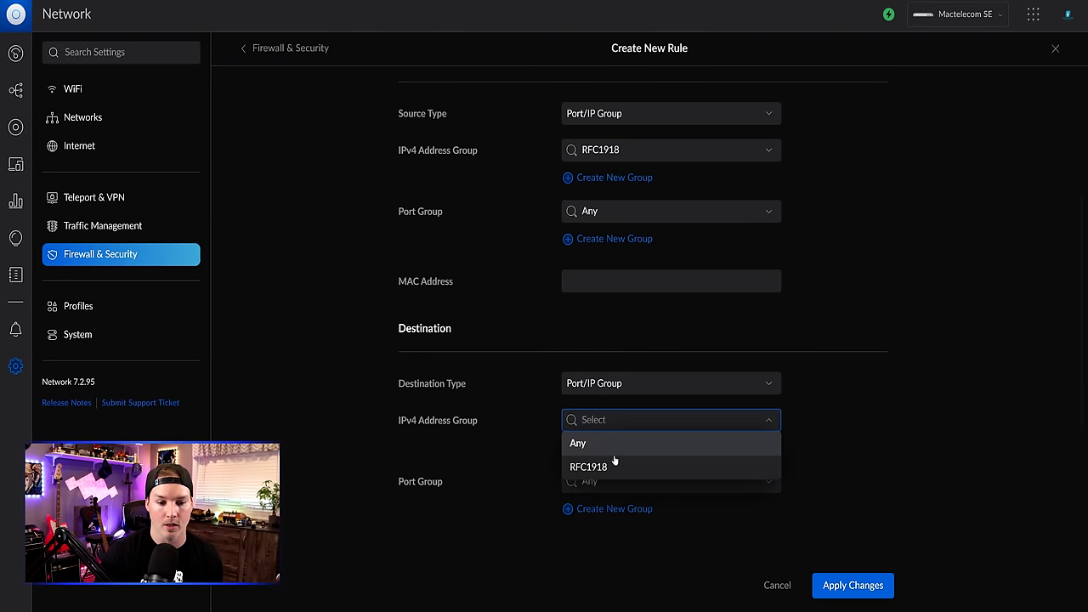
pyautogui.click(614, 464)
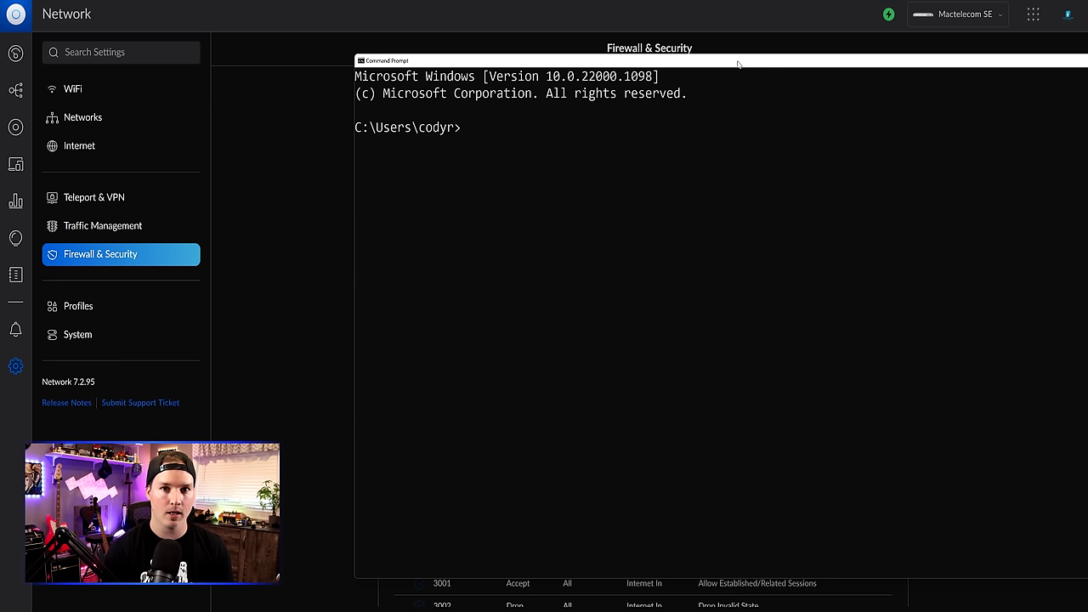
# - Ping 192.168.10.58, which now times out, then ping the 192.168.10.1 gateway
pyautogui.write('ping')
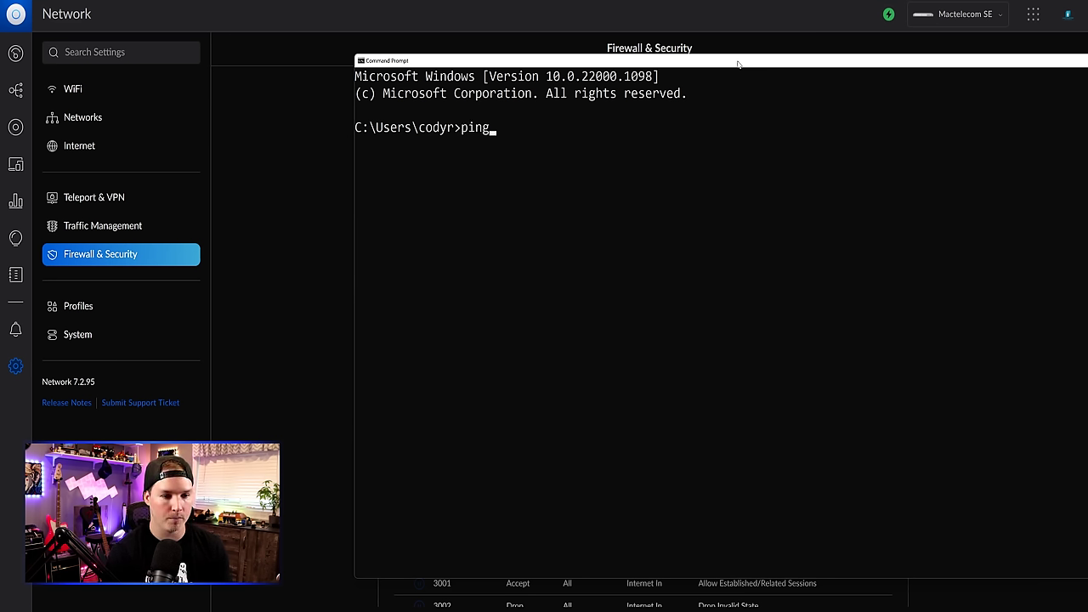
pyautogui.write(' 192.168.10.58')
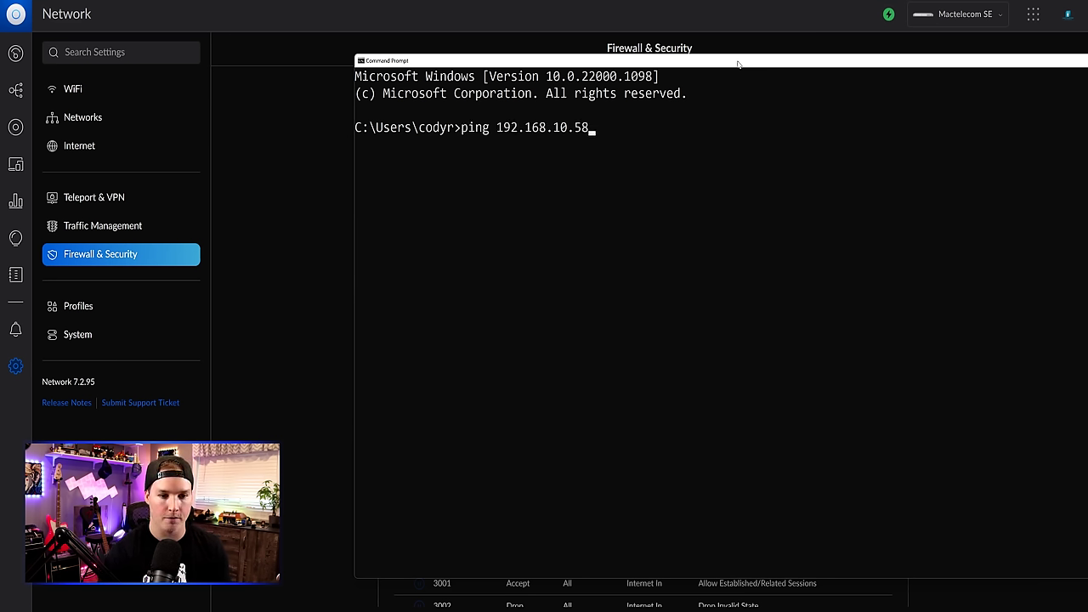
pyautogui.press('Return')
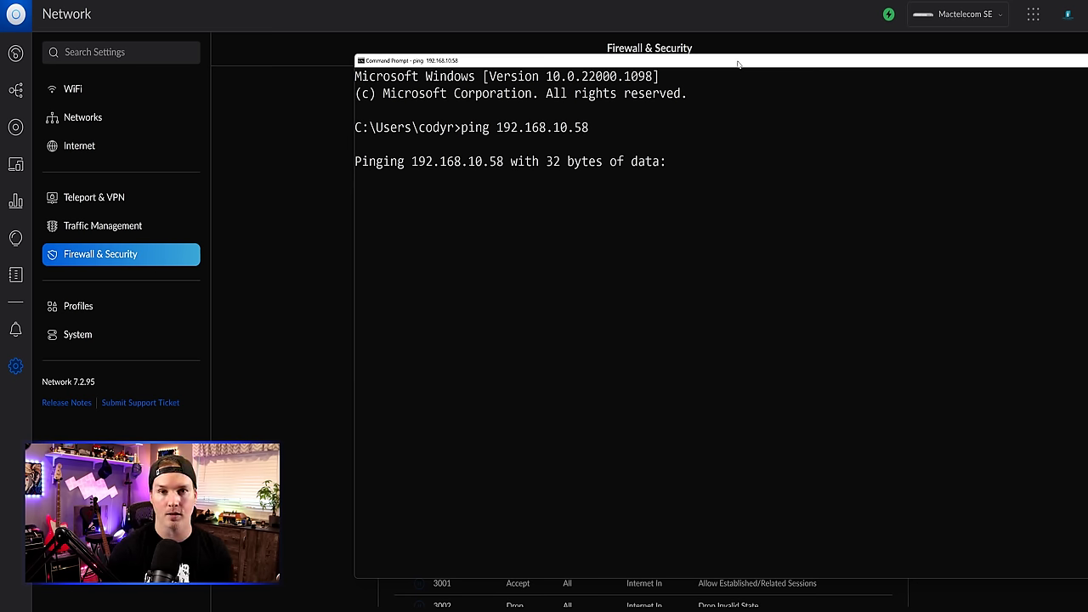
pyautogui.hotkey('ctrl', 'c')
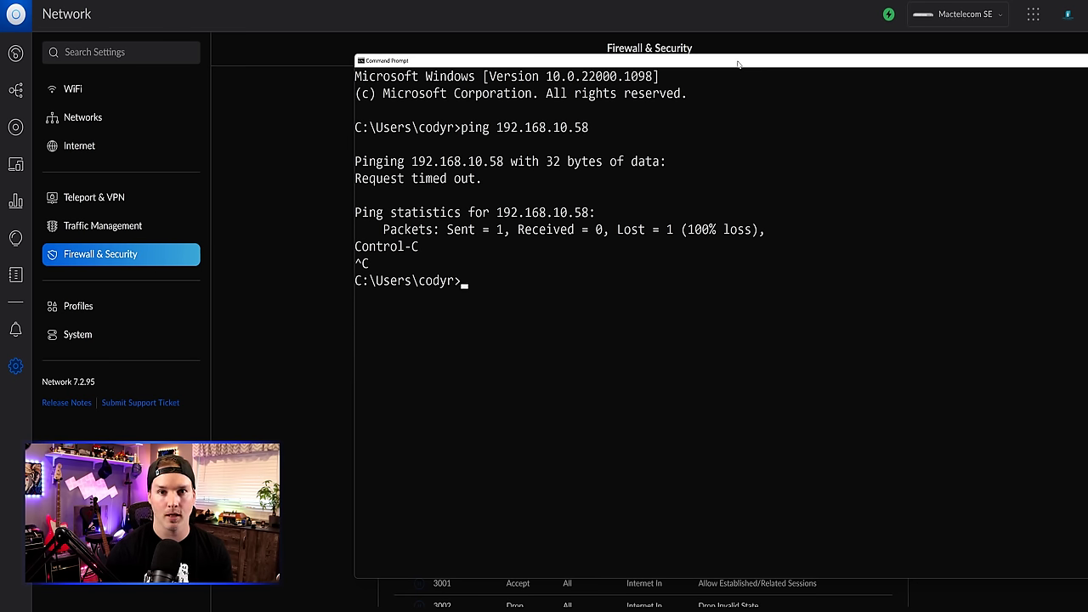
pyautogui.press('Up')
pyautogui.press('BackSpace')
pyautogui.press('BackSpace')
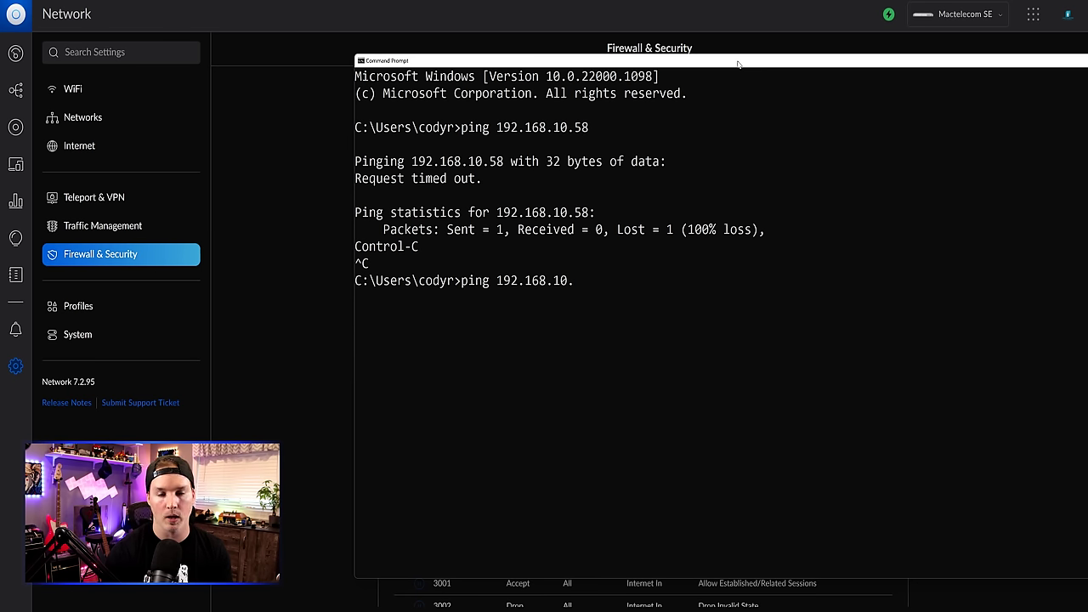
pyautogui.write('1')
pyautogui.press('Return')
pyautogui.hotkey('ctrl', 'c')
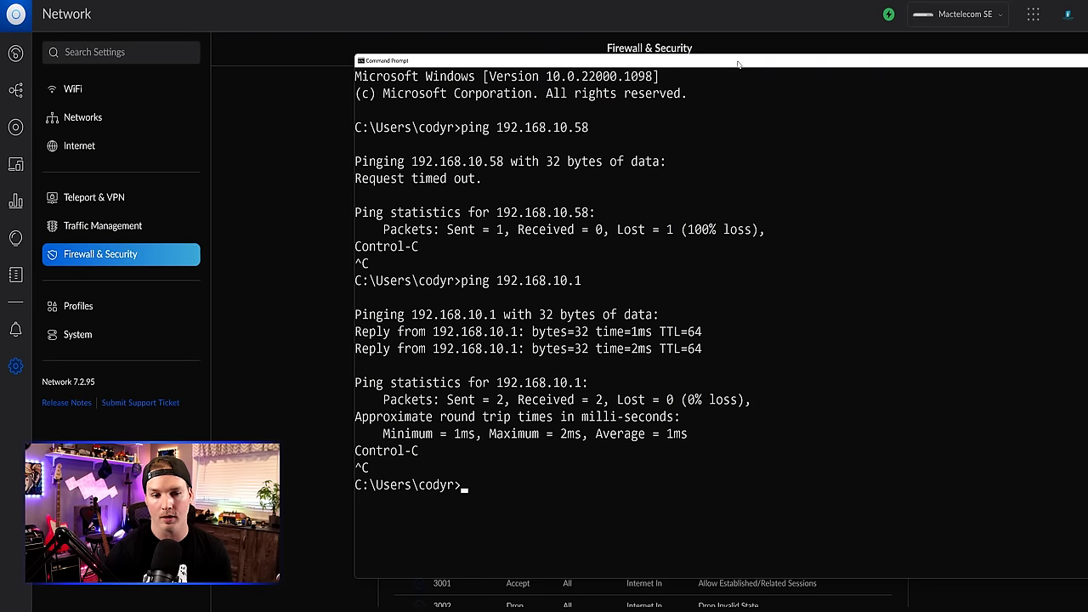
# - Ping the 192.168.20.1 and 192.168.30.1 gateways and confirm they still reply
pyautogui.press('Up')
pyautogui.press('BackSpace')
pyautogui.press('BackSpace')
pyautogui.press('BackSpace')
pyautogui.press('BackSpace')
pyautogui.write('20.1')
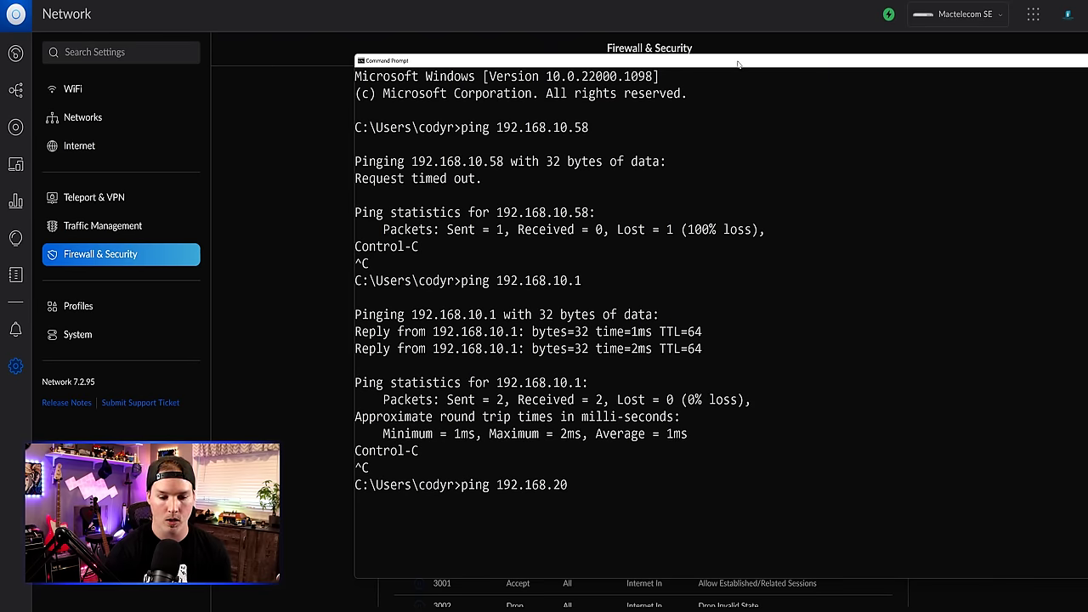
pyautogui.press('Return')
pyautogui.hotkey('ctrl', 'c')
pyautogui.press('Up')
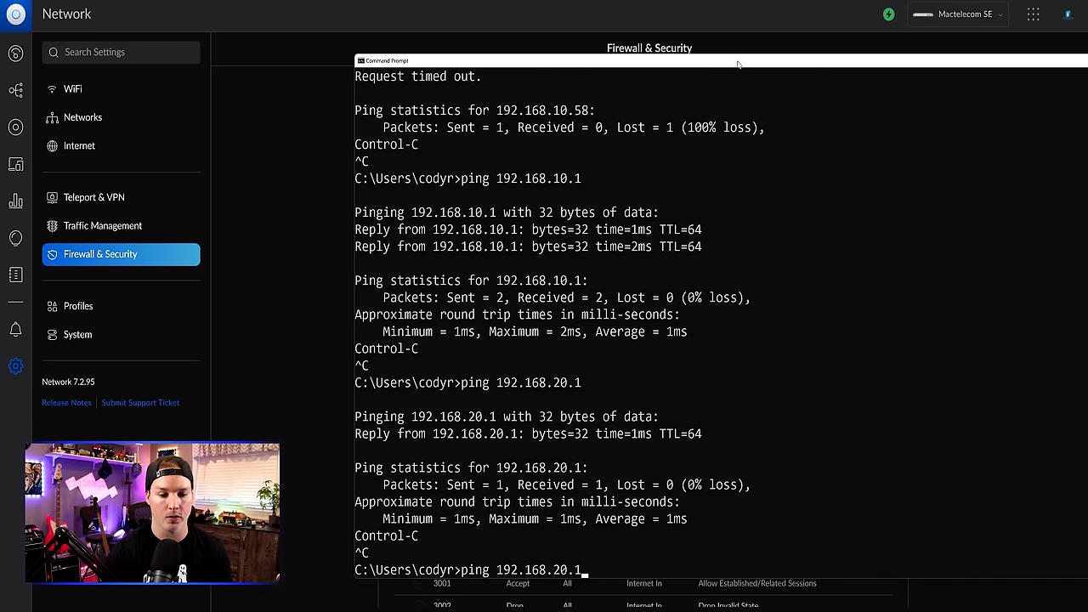
pyautogui.press('BackSpace')
pyautogui.press('BackSpace')
pyautogui.press('BackSpace')
pyautogui.press('BackSpace')
pyautogui.write('30.1')
pyautogui.press('Return')
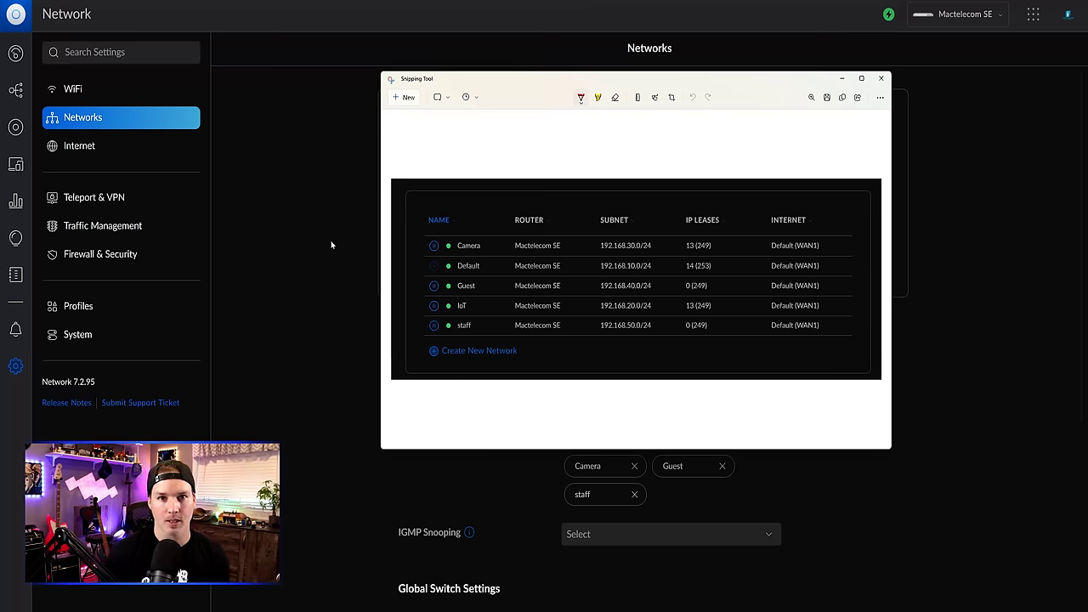
# - Create a new IPv4 address group named 'Block IoT To gateways' under Profiles
pyautogui.click(79, 311)
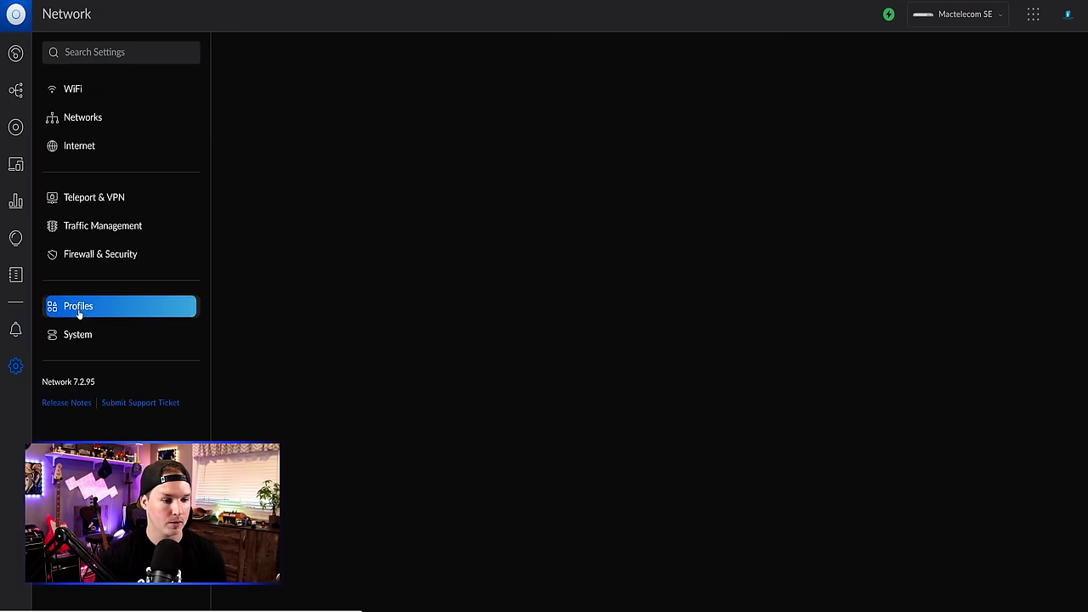
pyautogui.scroll(-6, 533, 355)
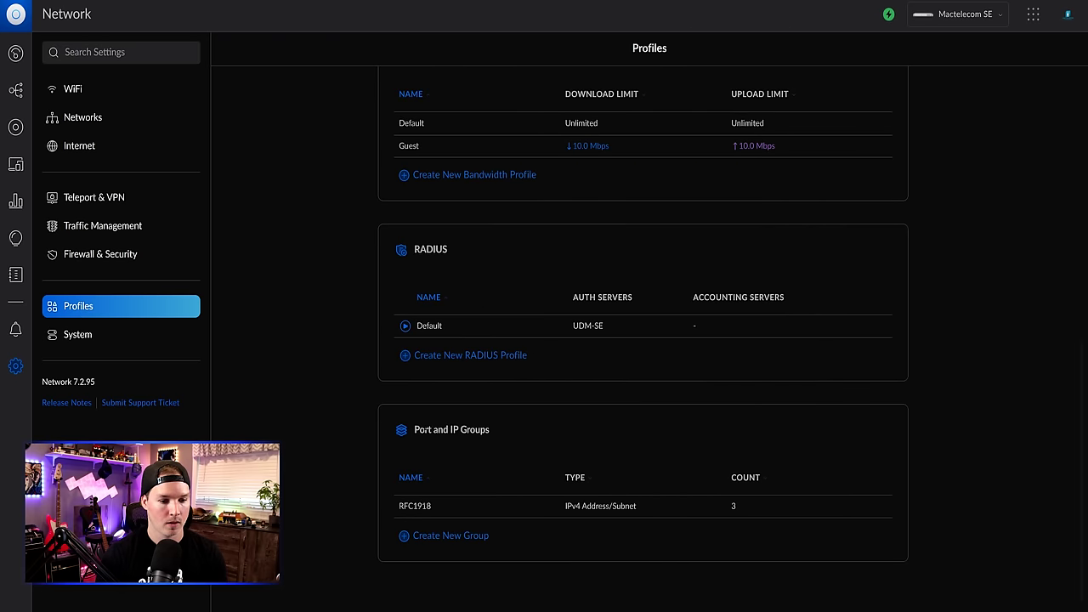
pyautogui.click(463, 537)
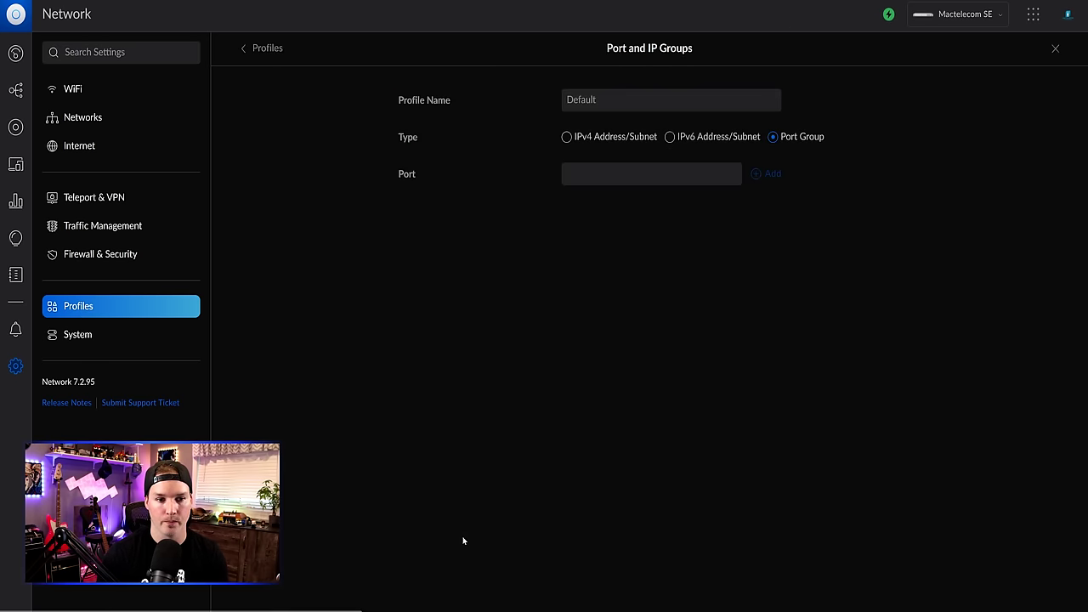
pyautogui.click(589, 104)
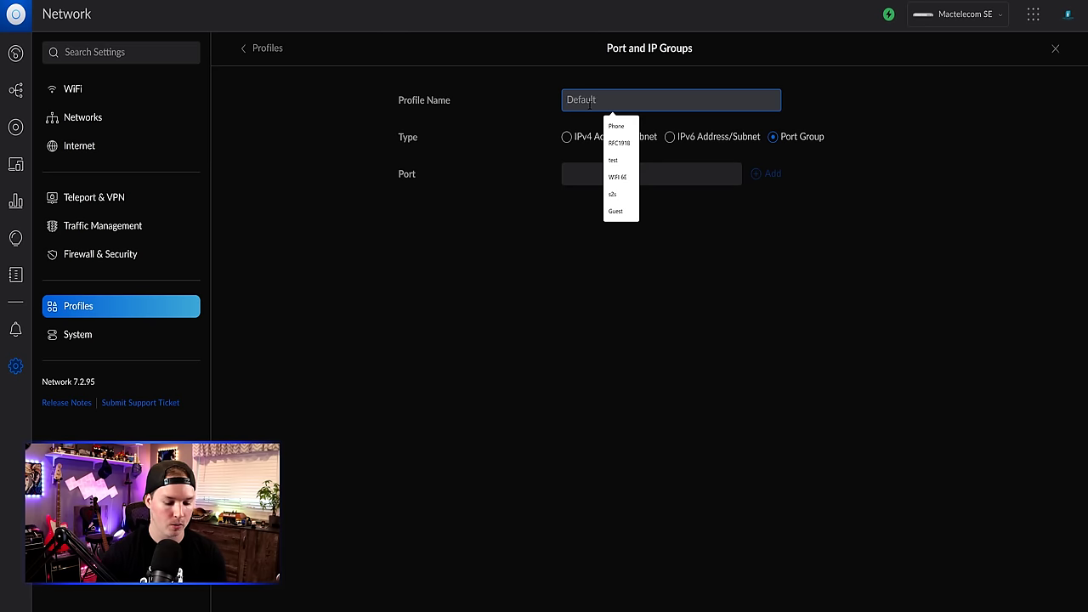
pyautogui.write('Block IoT T')
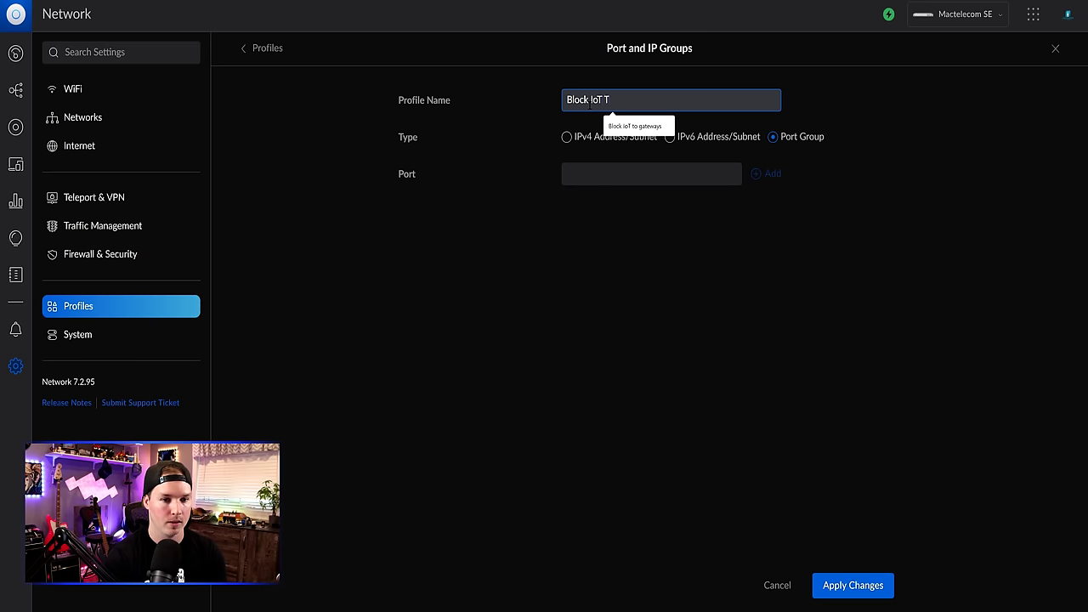
pyautogui.write('o gateways')
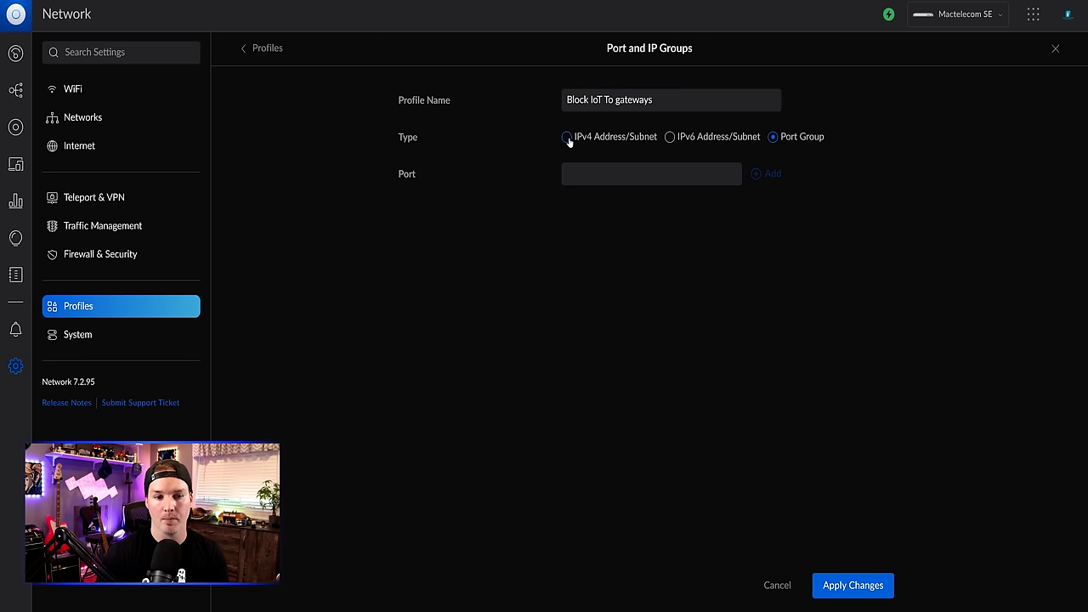
pyautogui.click(567, 138)
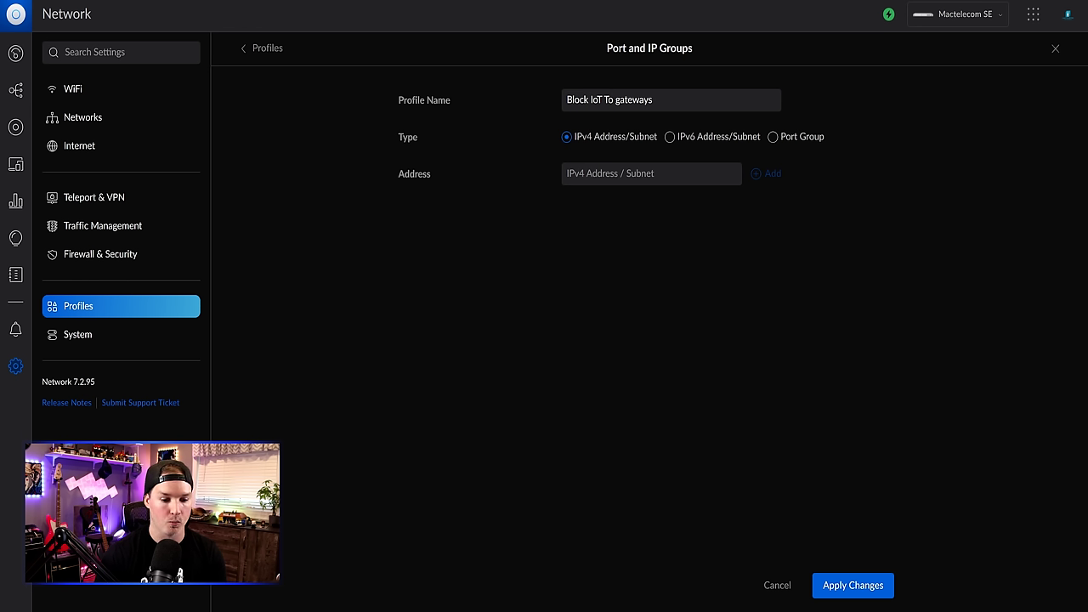
# - Add 192.168.30.1 and 192.168.10.1 to the group, checking the subnet reference screenshot
pyautogui.hotkey('alt', 'Tab')
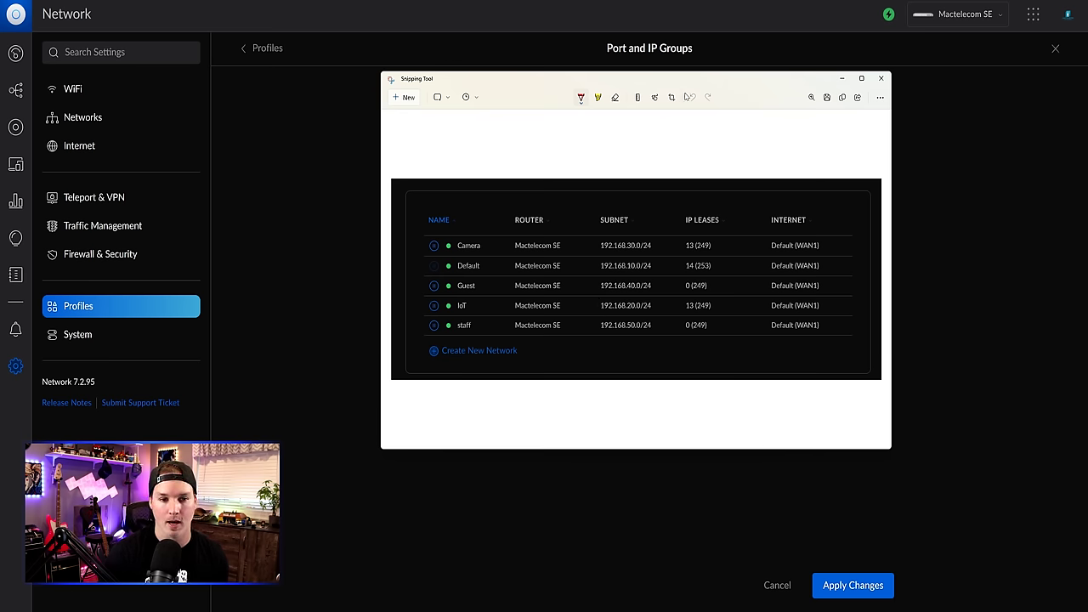
pyautogui.hotkey('alt', 'Tab')
pyautogui.write('192.168')
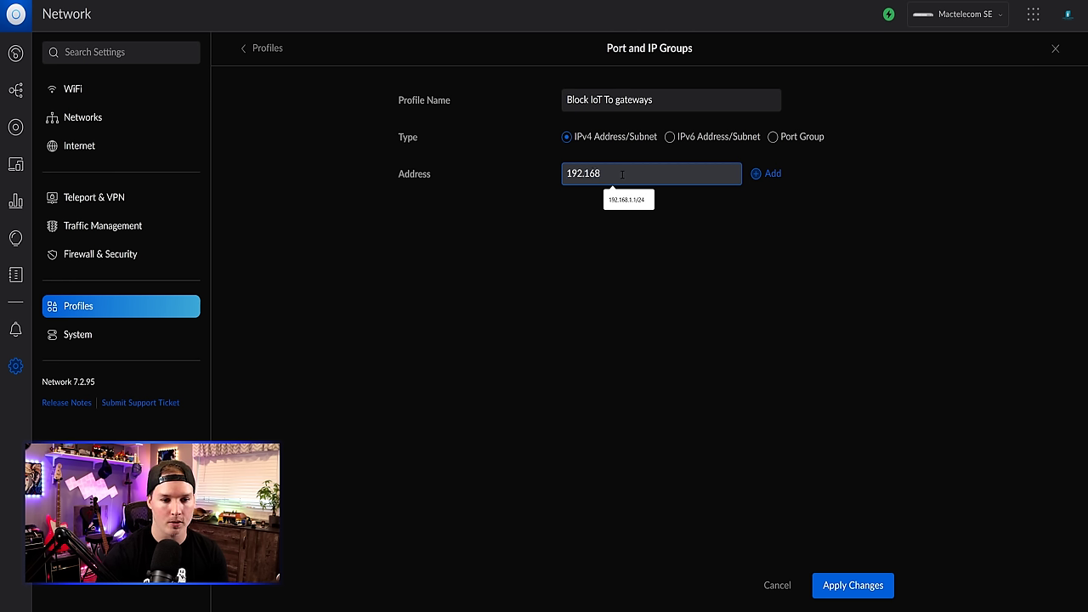
pyautogui.write('.30.1')
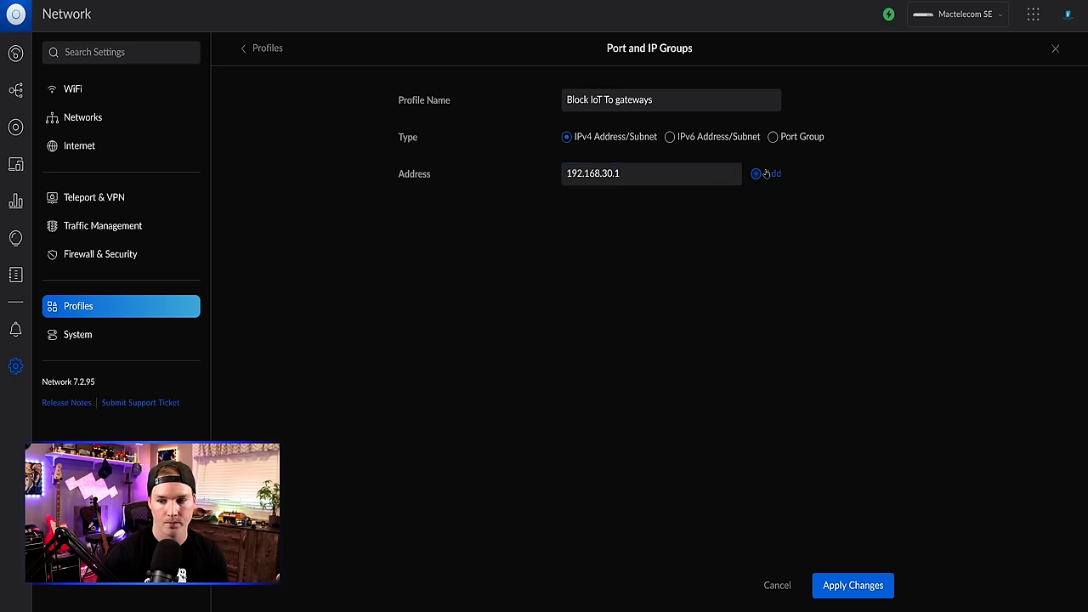
pyautogui.click(765, 174)
pyautogui.click(624, 172)
pyautogui.write('192.168.')
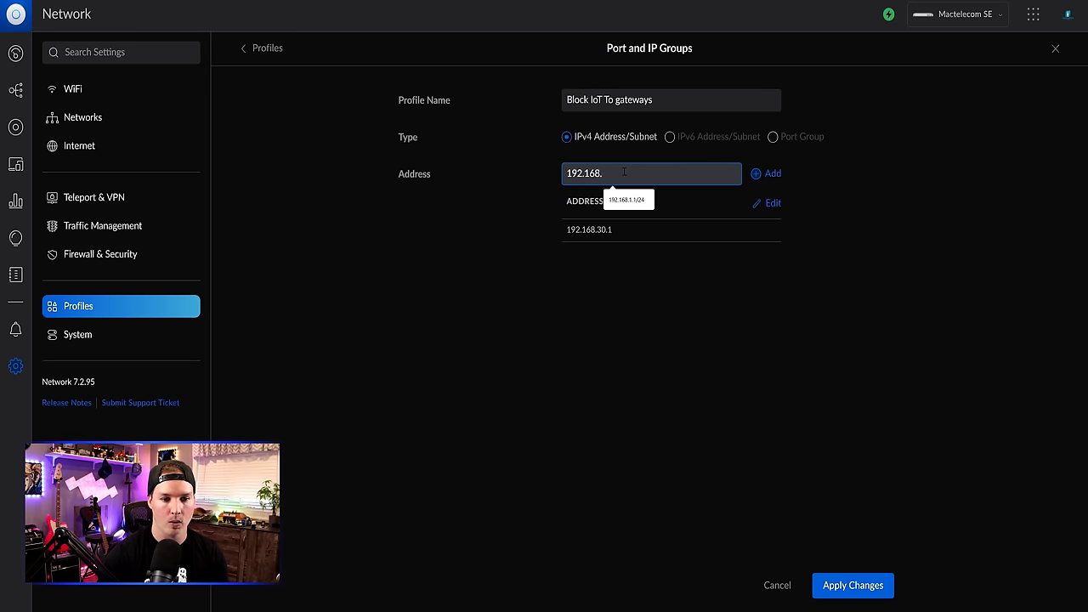
pyautogui.write('10.1')
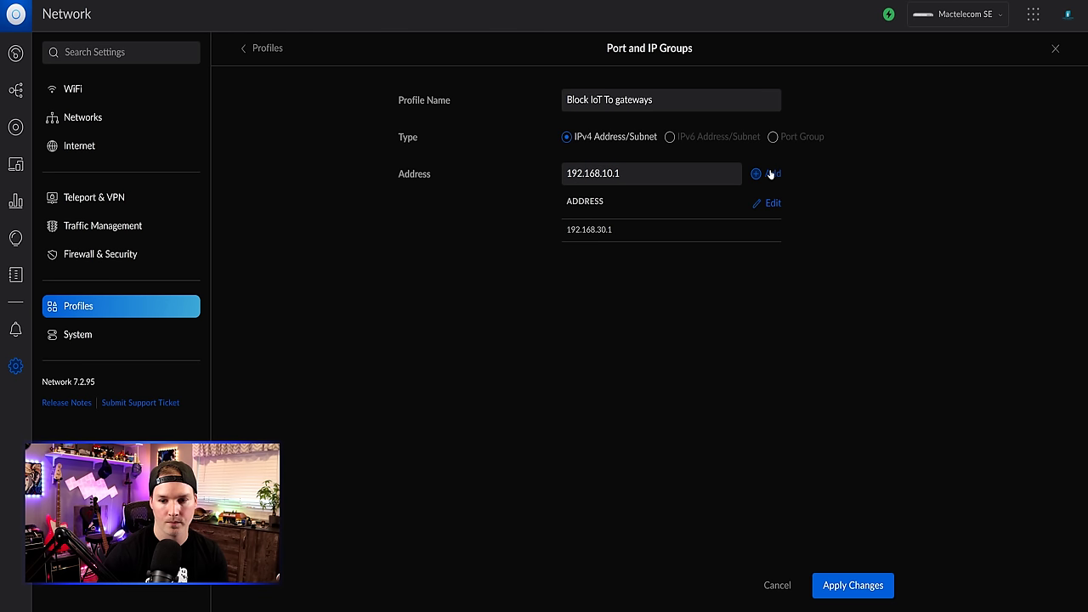
pyautogui.click(762, 173)
# - Add 192.168.40.1 and 192.168.50.1 to the group and save it
pyautogui.click(612, 175)
pyautogui.write('192.16')
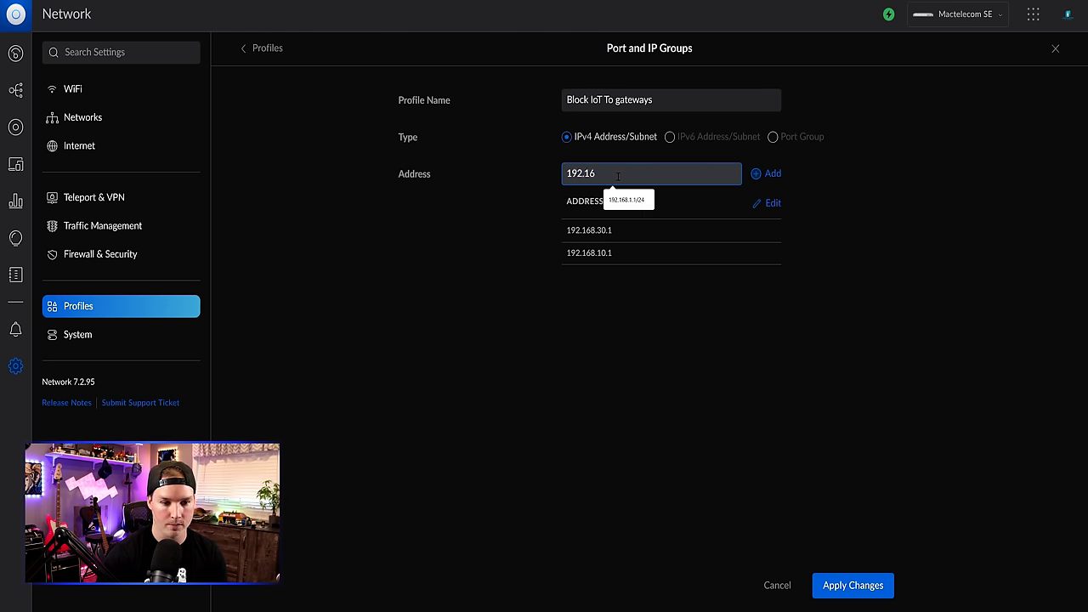
pyautogui.write('8.40.1')
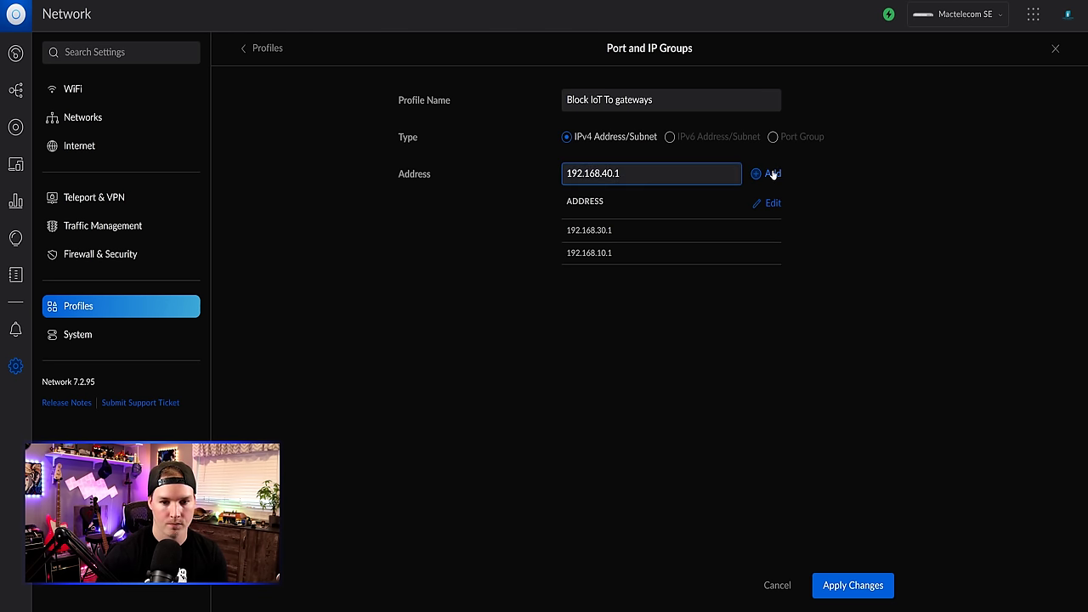
pyautogui.click(767, 173)
pyautogui.click(615, 176)
pyautogui.write('192.168.50.1')
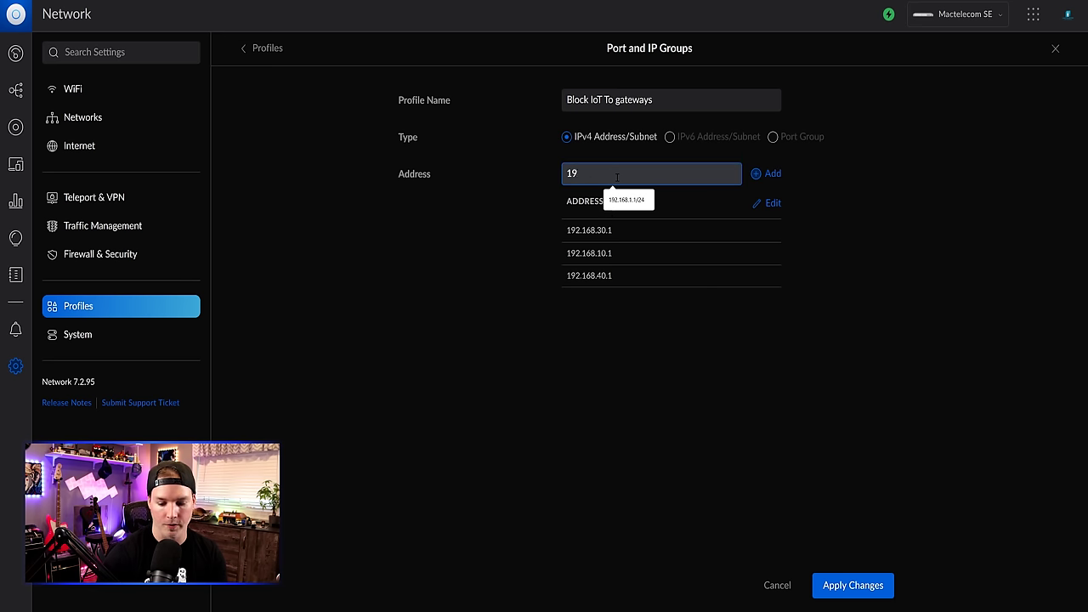
pyautogui.click(768, 173)
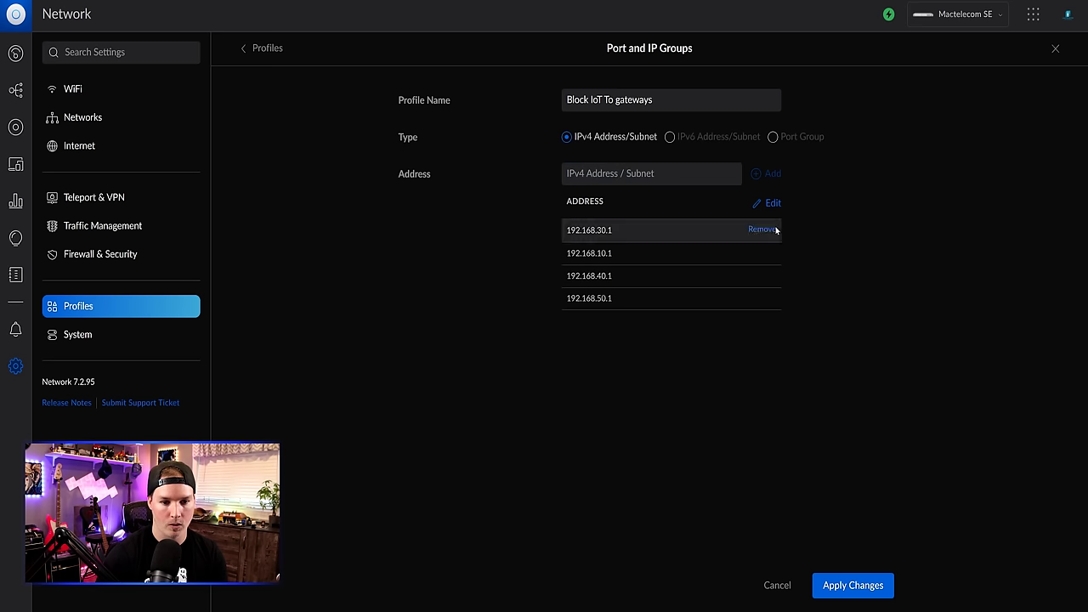
pyautogui.click(852, 586)
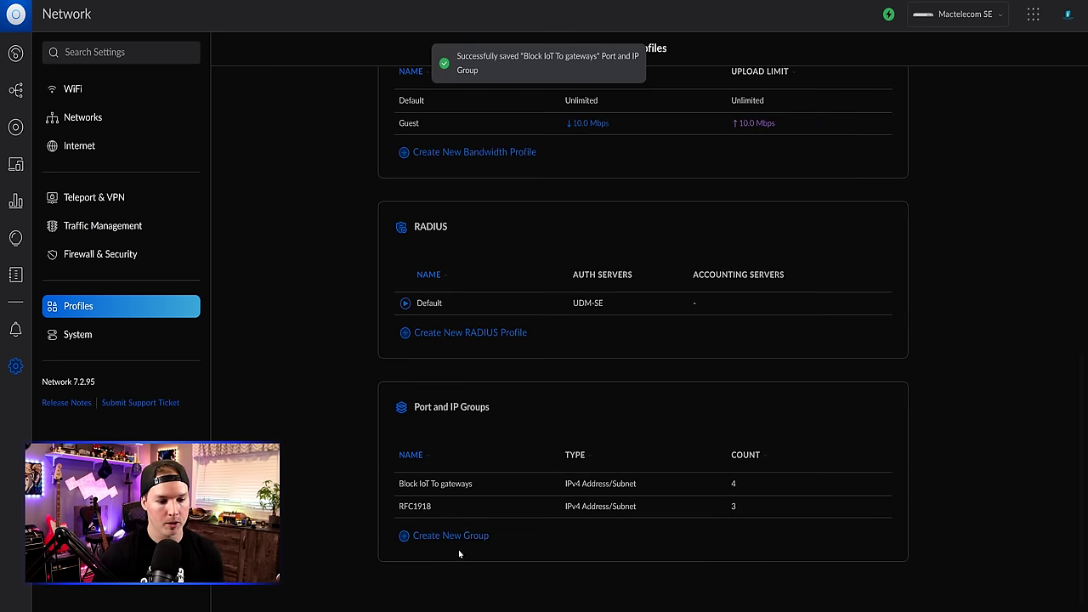
# - Create and save an IPv4 group 'IoT gateway' holding 192.168.20.1
pyautogui.click(464, 540)
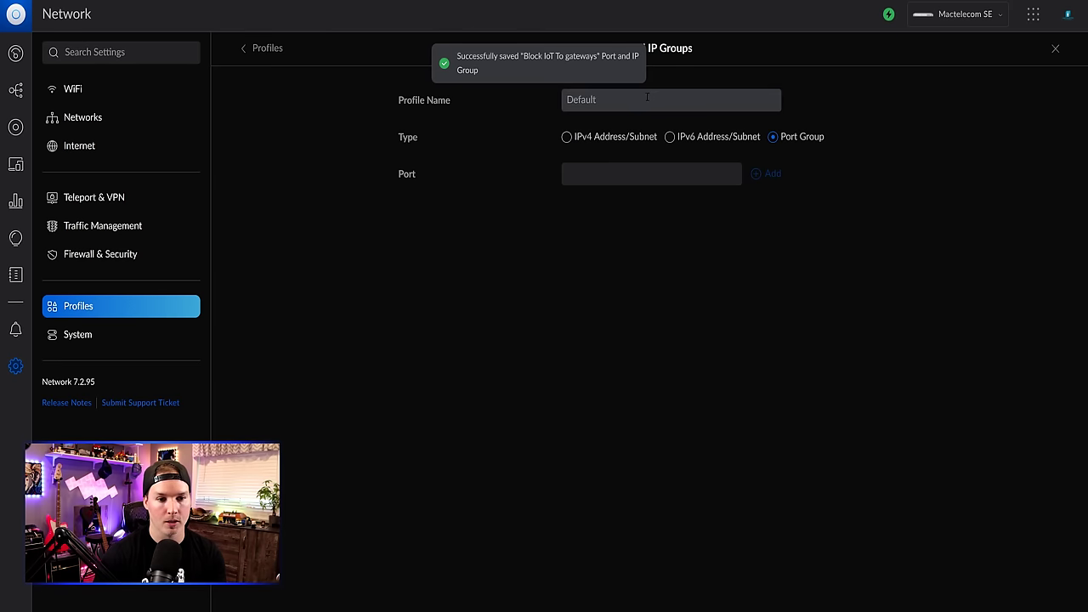
pyautogui.click(646, 99)
pyautogui.write('IoT gateway')
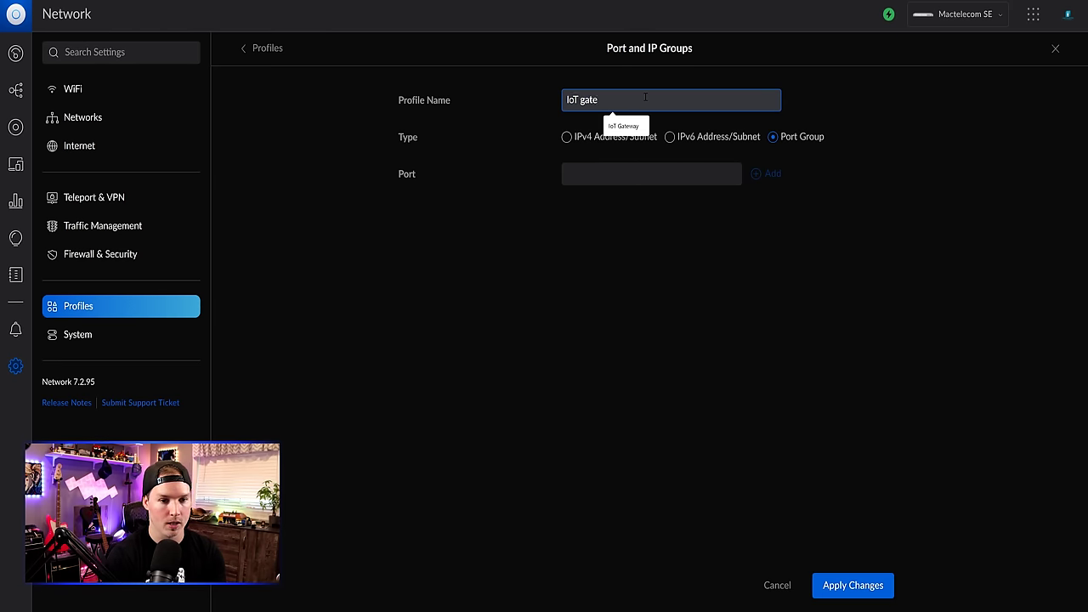
pyautogui.click(566, 136)
pyautogui.click(591, 173)
pyautogui.write('192')
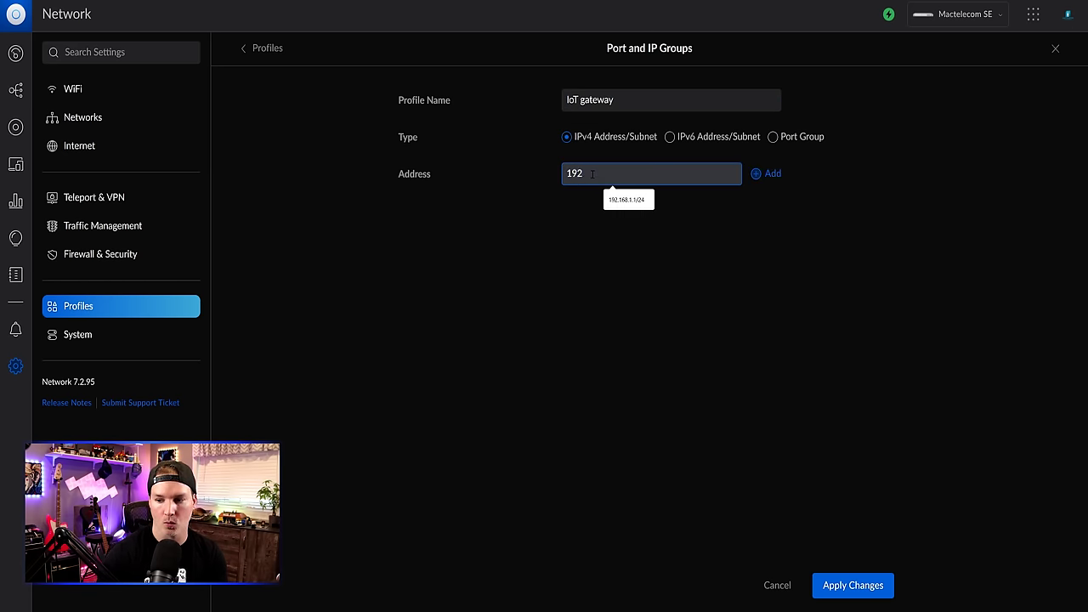
pyautogui.write('.168.20.1')
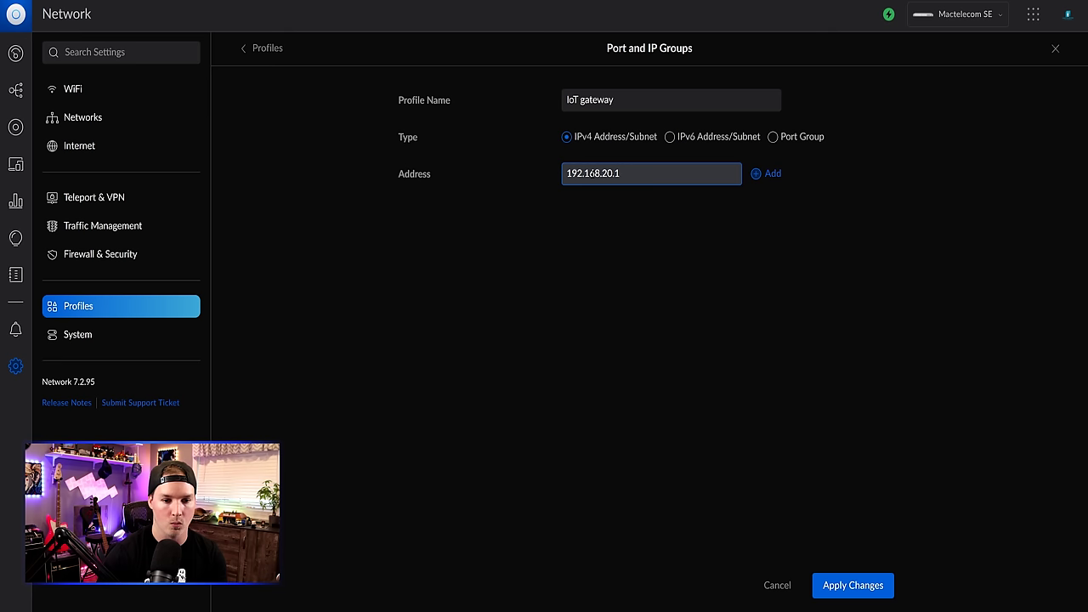
pyautogui.press('Return')
pyautogui.click(476, 537)
# - Start a port group named 'http,https,ssh' with ports 80, 443 and 22
pyautogui.click(656, 102)
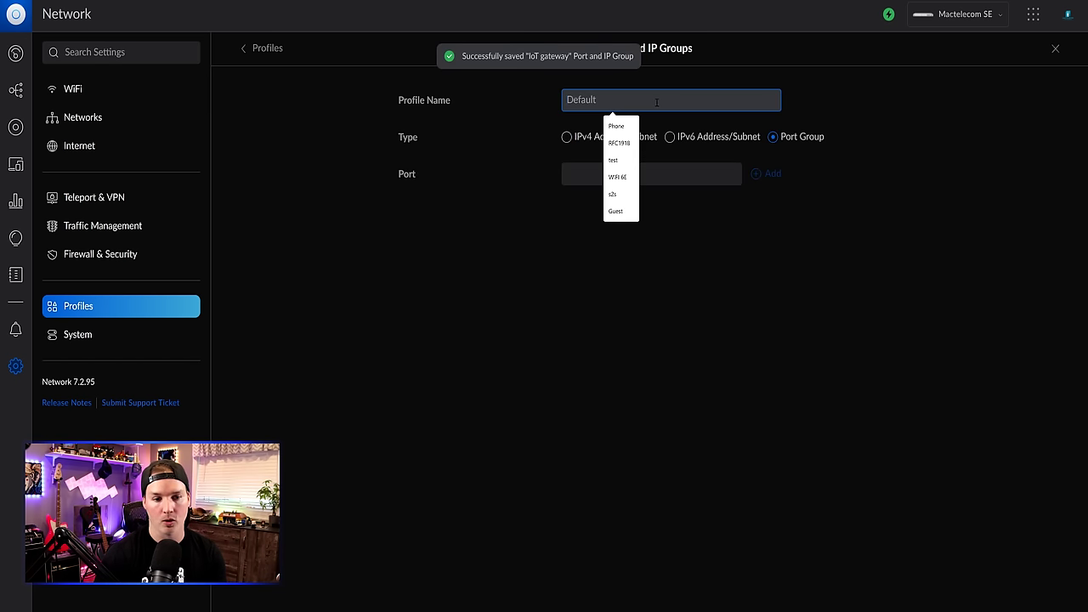
pyautogui.write('http,https')
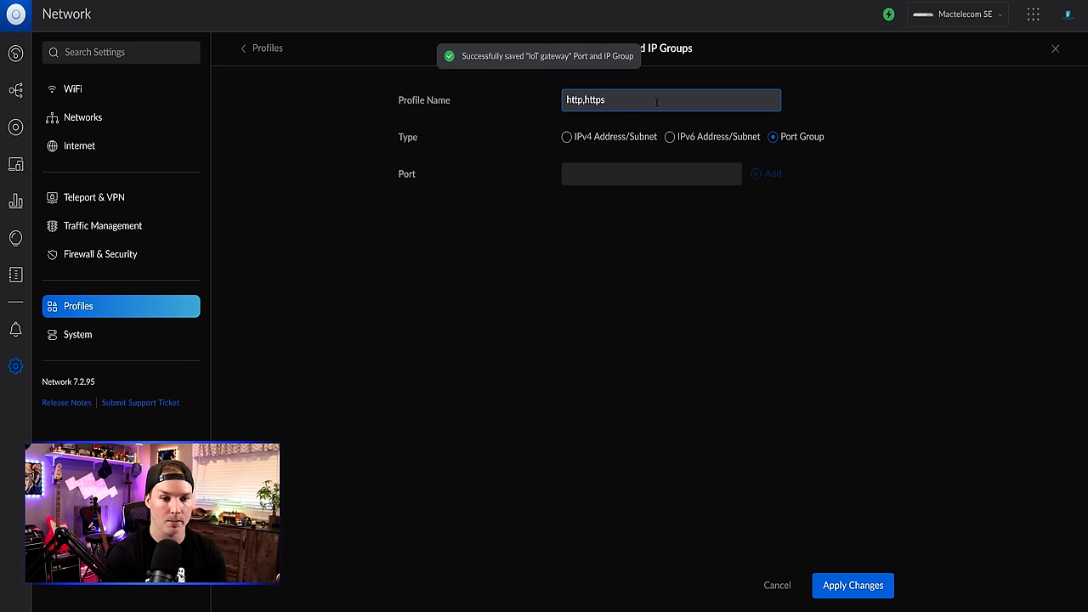
pyautogui.write(',ssh')
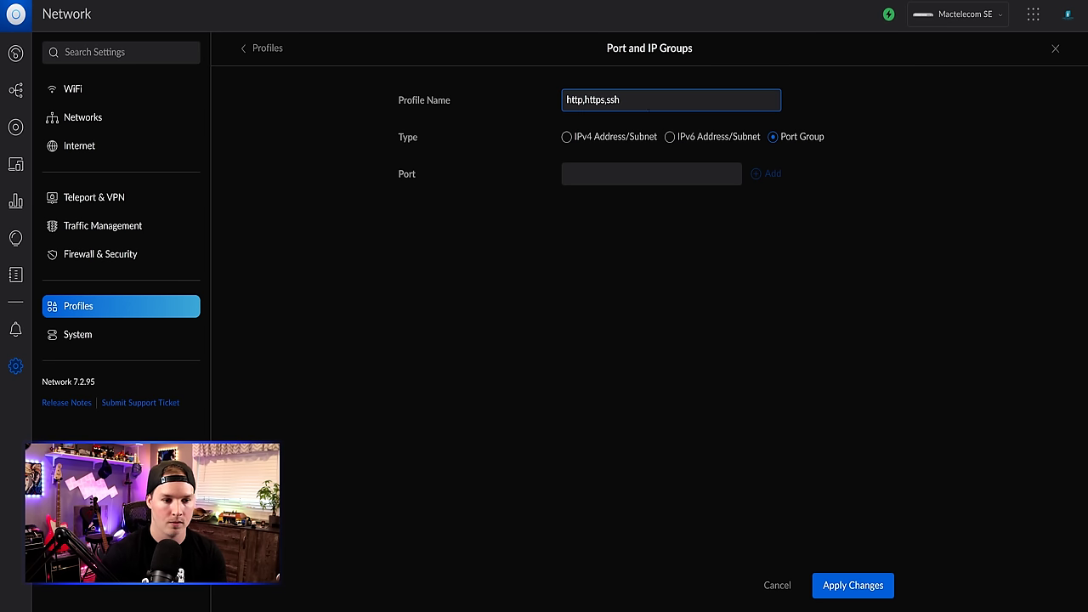
pyautogui.click(633, 174)
pyautogui.write('80')
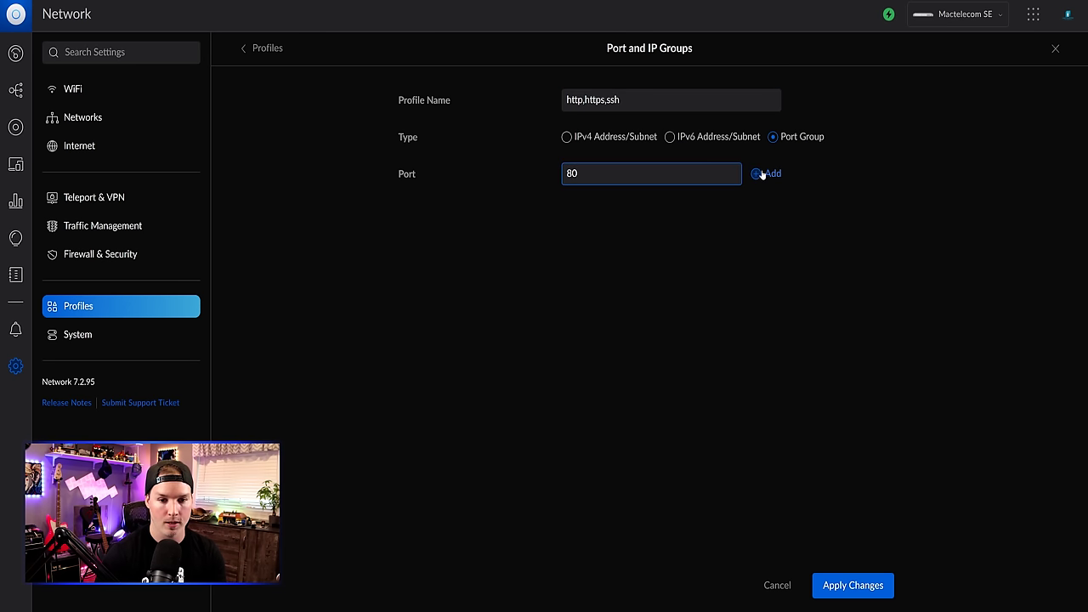
pyautogui.click(770, 173)
pyautogui.click(627, 177)
pyautogui.write('443')
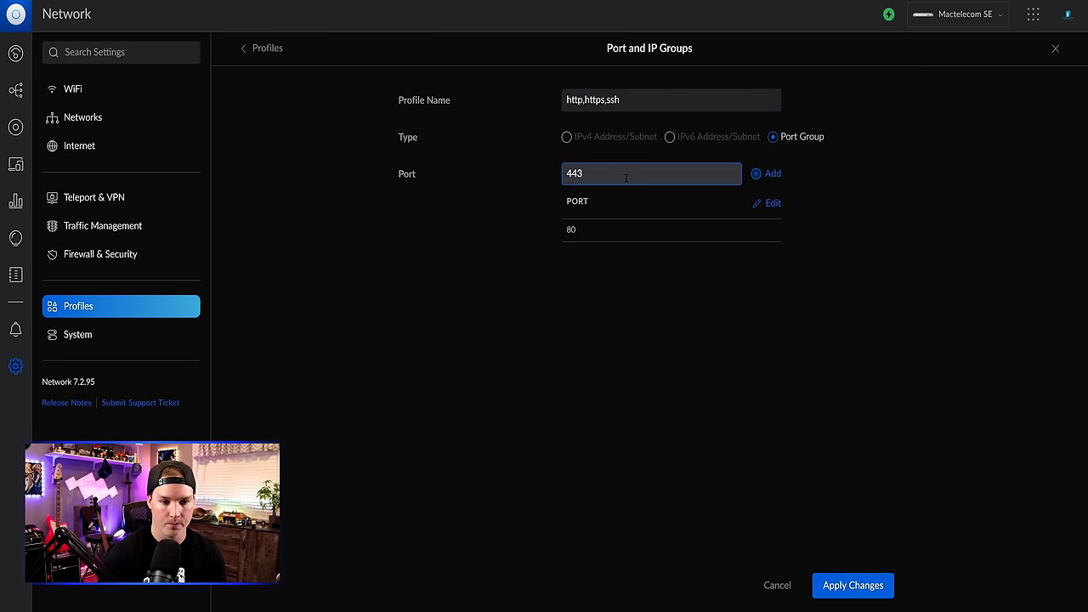
pyautogui.click(782, 173)
pyautogui.click(615, 179)
pyautogui.write('22')
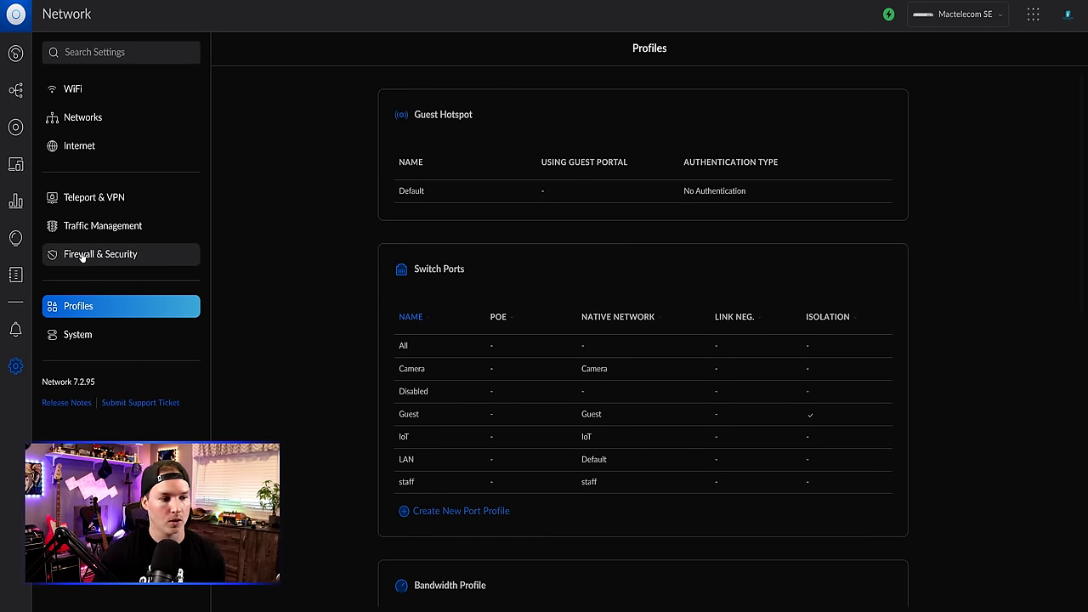
# - Start a new LAN Local firewall rule described 'Block IoT to gateways'
pyautogui.click(103, 259)
pyautogui.scroll(-2, 646, 340)
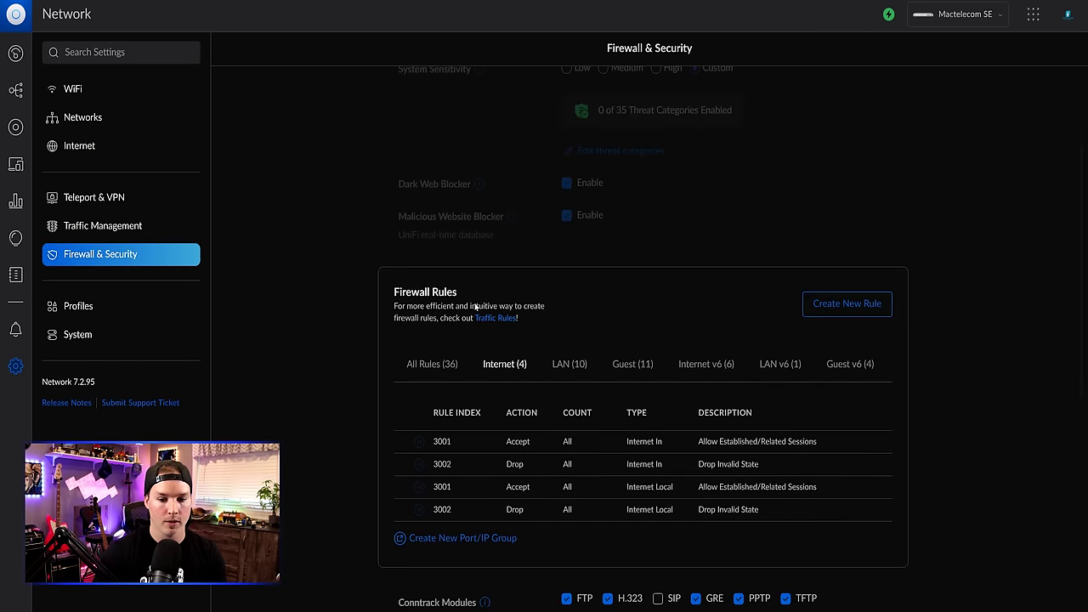
pyautogui.click(850, 301)
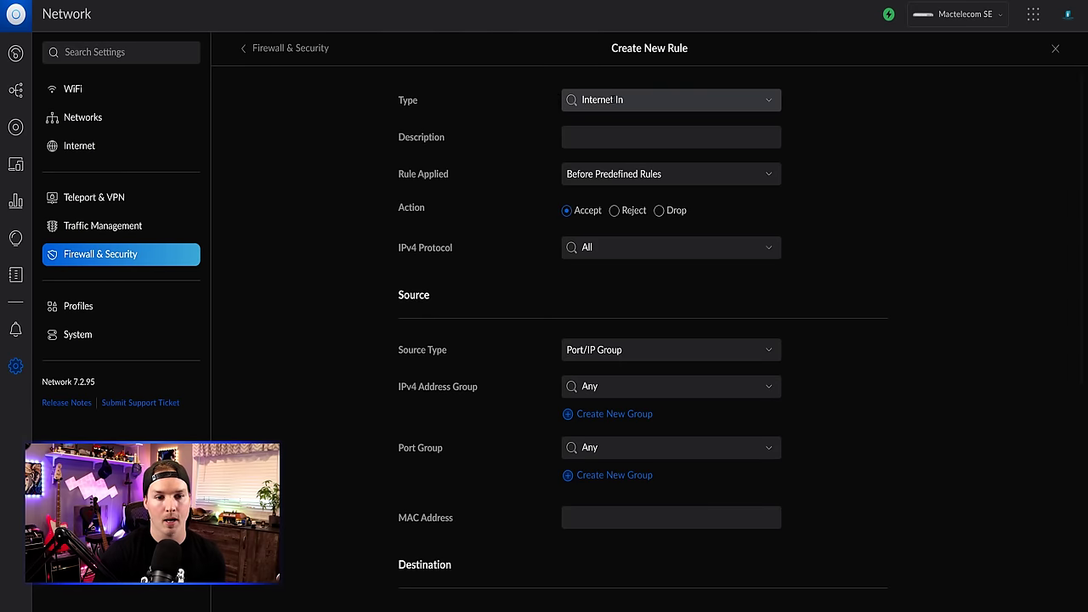
pyautogui.click(646, 99)
pyautogui.scroll(-1, 595, 170)
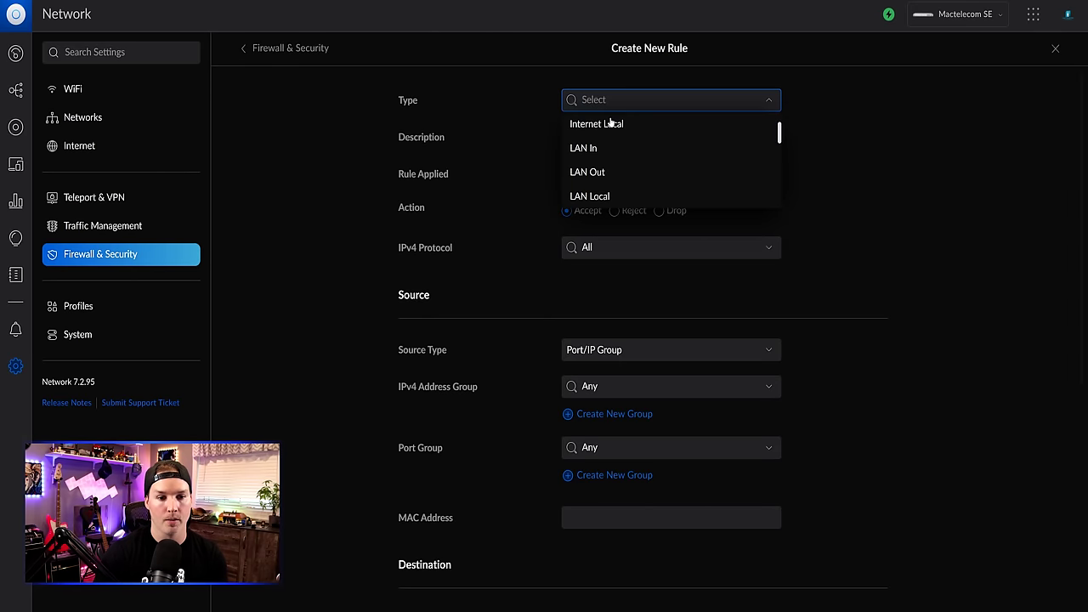
pyautogui.click(589, 196)
pyautogui.click(598, 136)
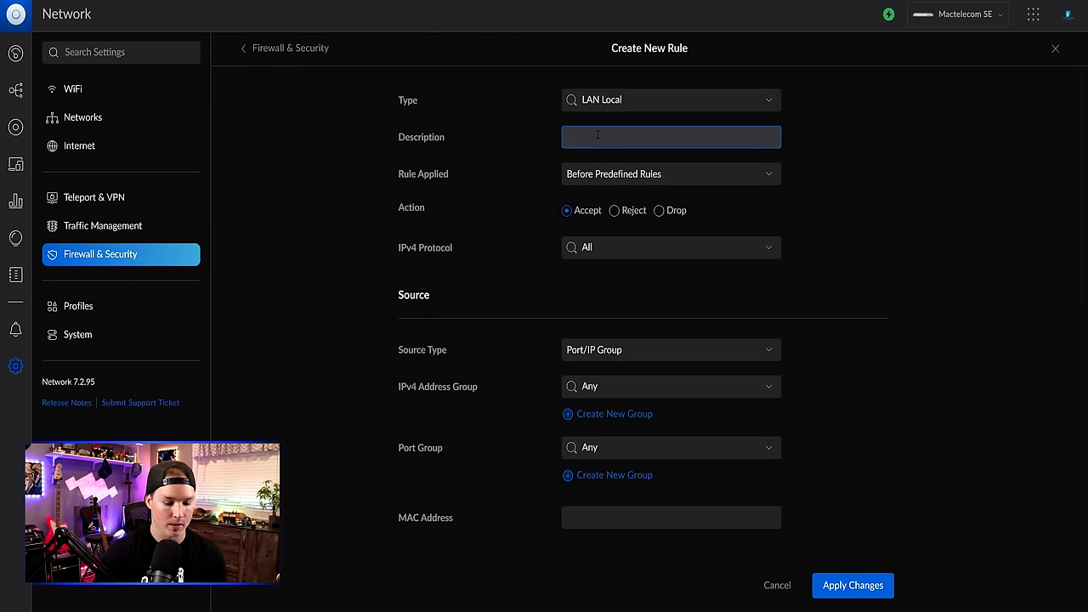
pyautogui.write('Block Io')
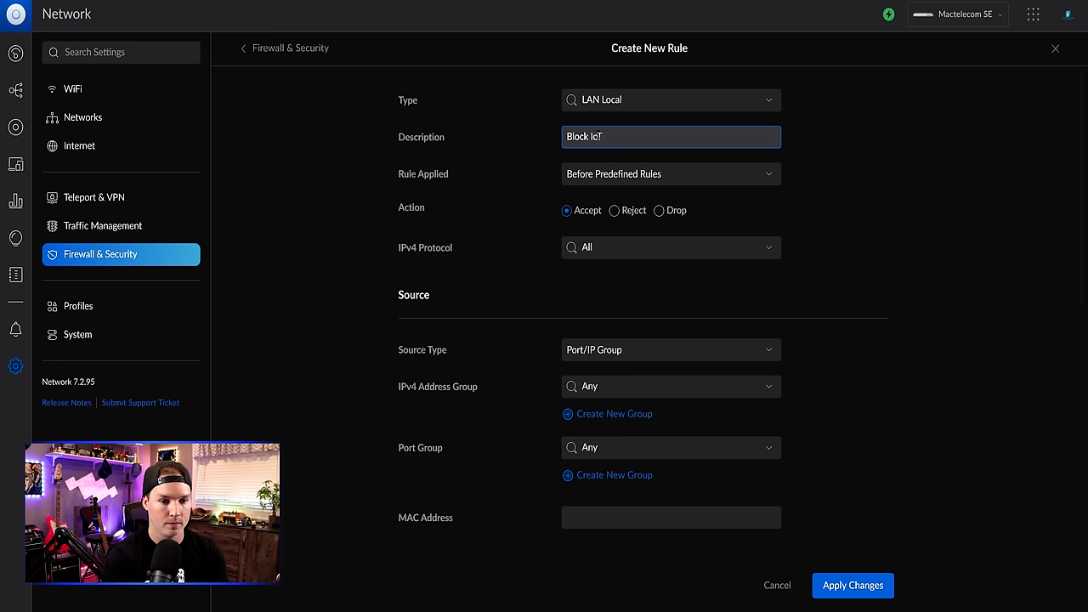
pyautogui.write('T to gateways')
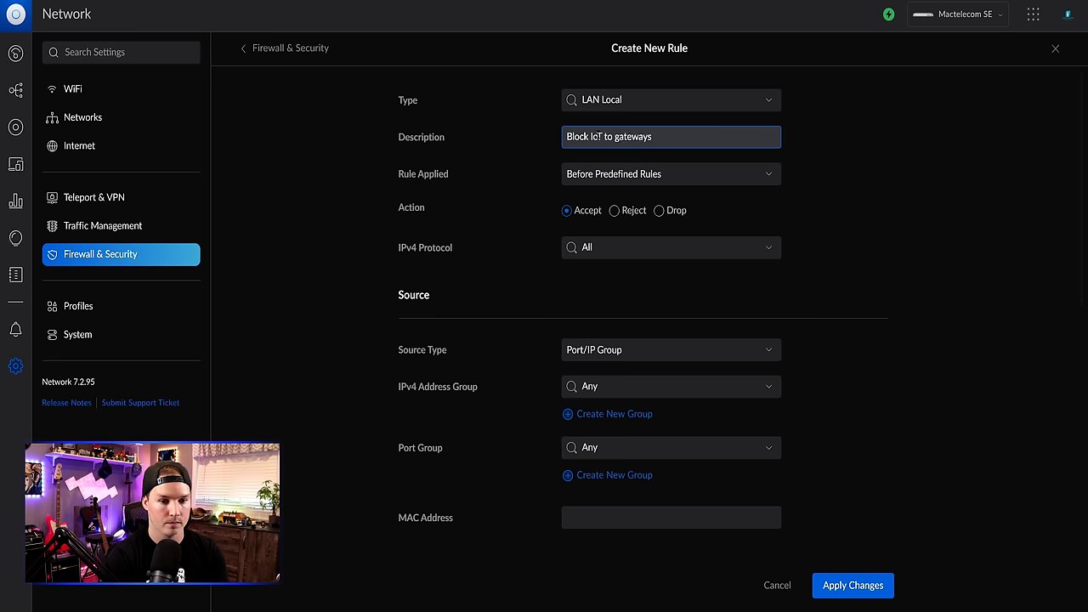
# - Set the rule to Drop from the IoT network to the 'Block IoT To gateways' group and save it
pyautogui.click(659, 210)
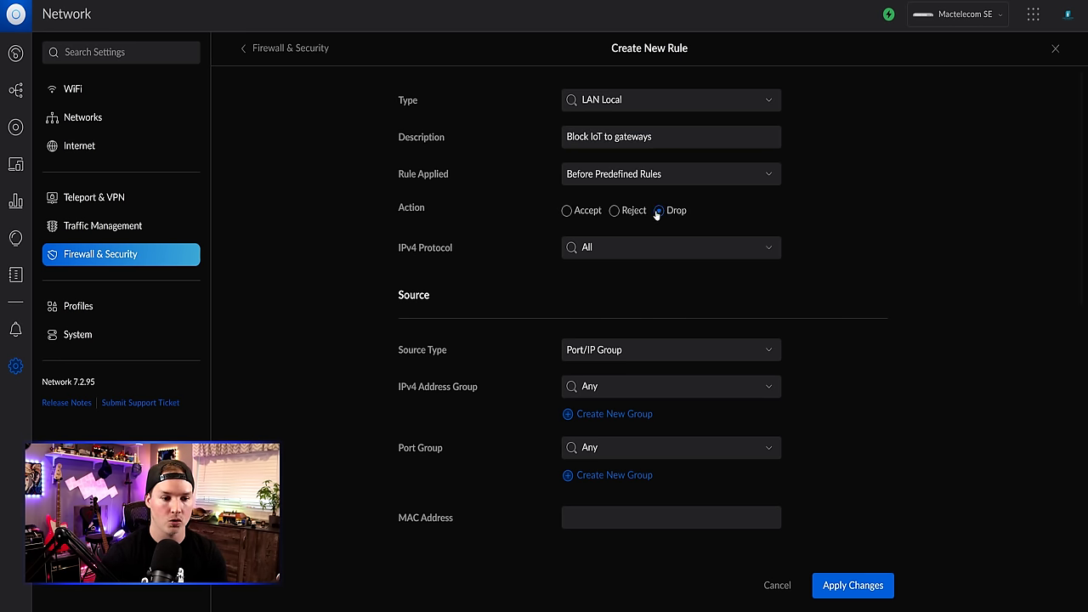
pyautogui.scroll(-1, 626, 256)
pyautogui.click(627, 256)
pyautogui.click(625, 302)
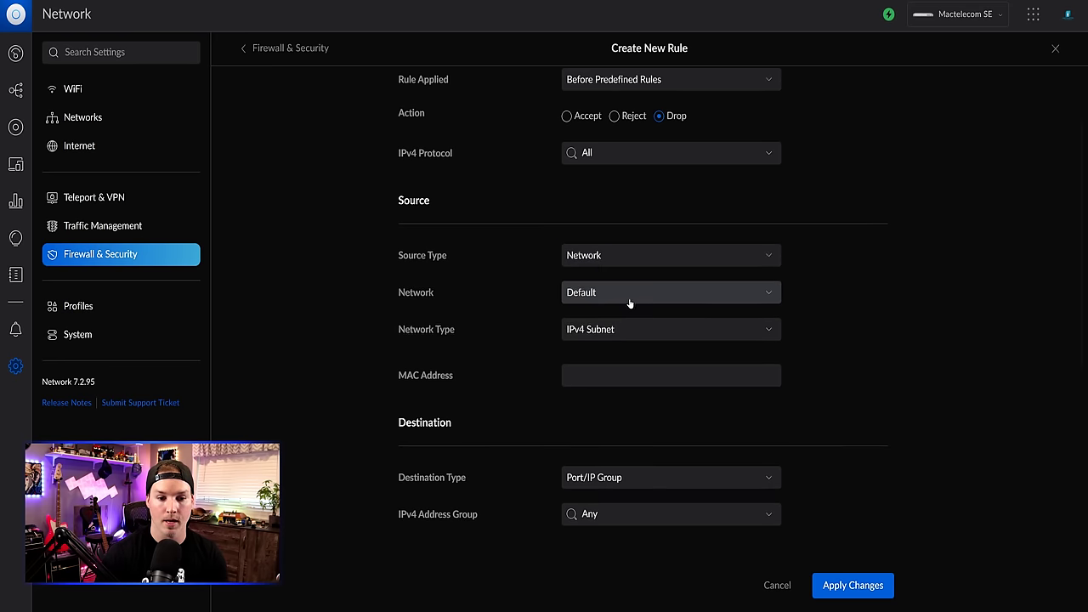
pyautogui.click(642, 293)
pyautogui.scroll(-1, 633, 323)
pyautogui.click(633, 321)
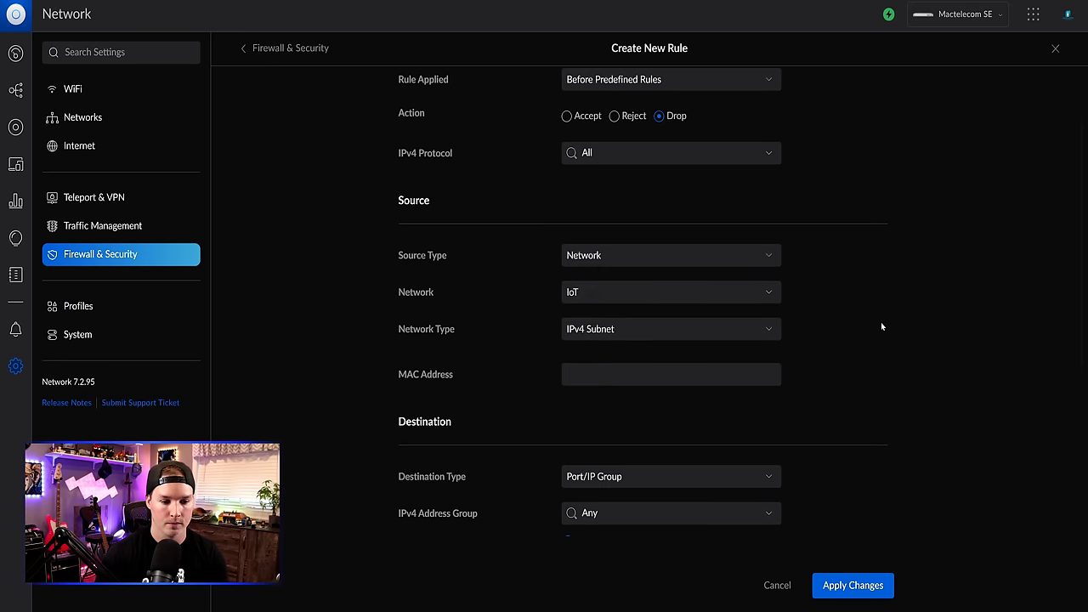
pyautogui.scroll(-2, 879, 328)
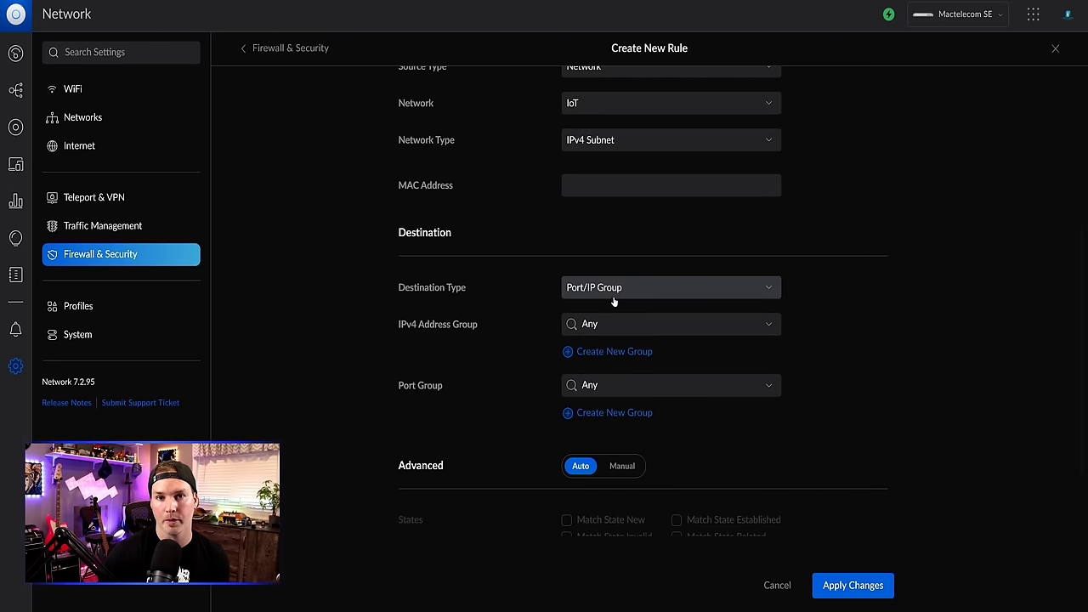
pyautogui.click(623, 323)
pyautogui.scroll(-1, 627, 344)
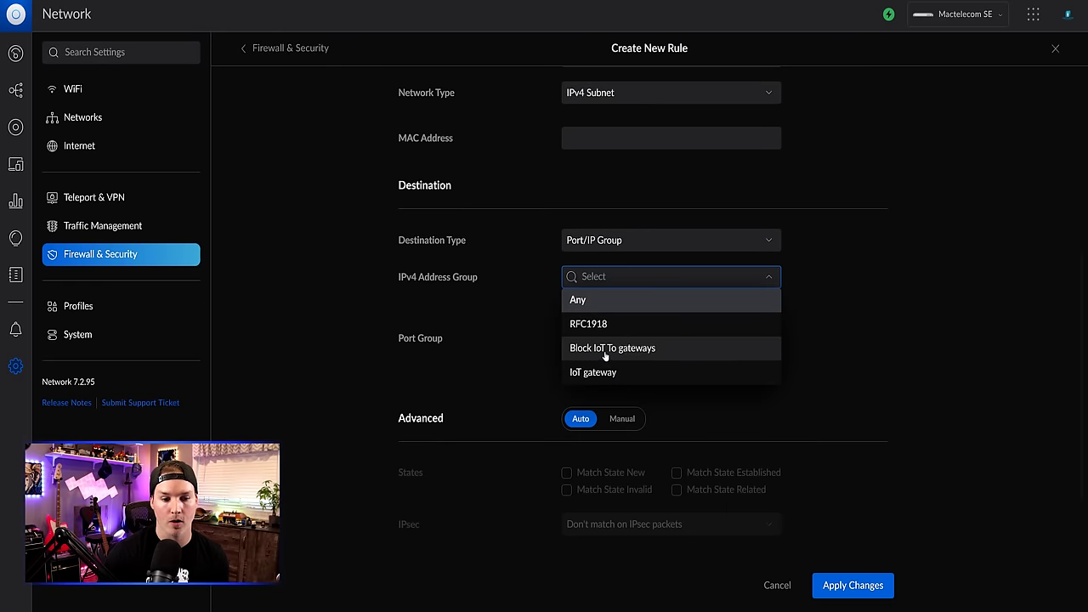
pyautogui.click(641, 356)
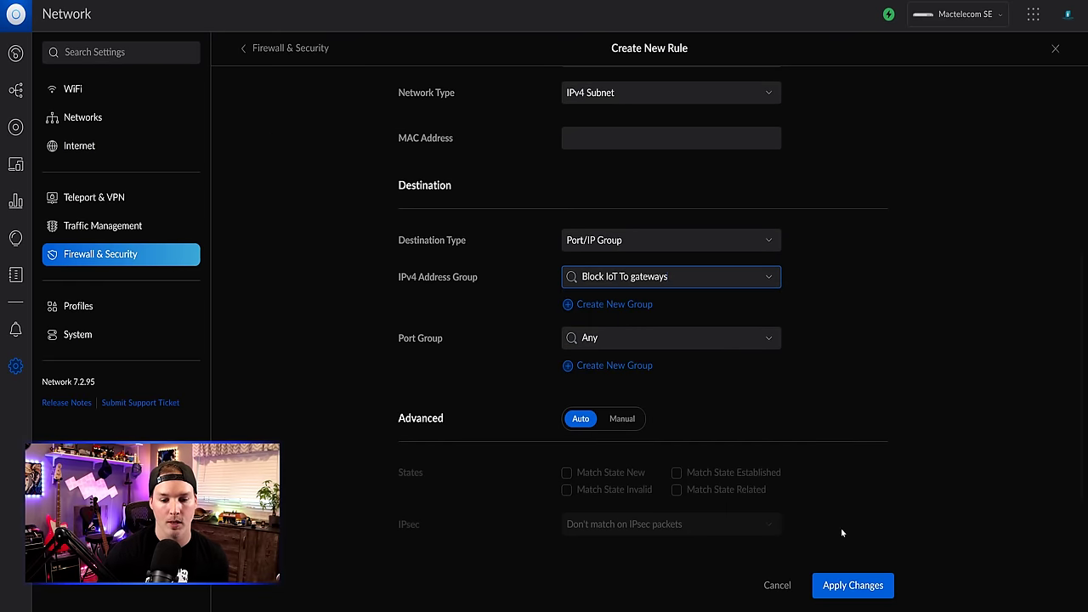
pyautogui.click(852, 585)
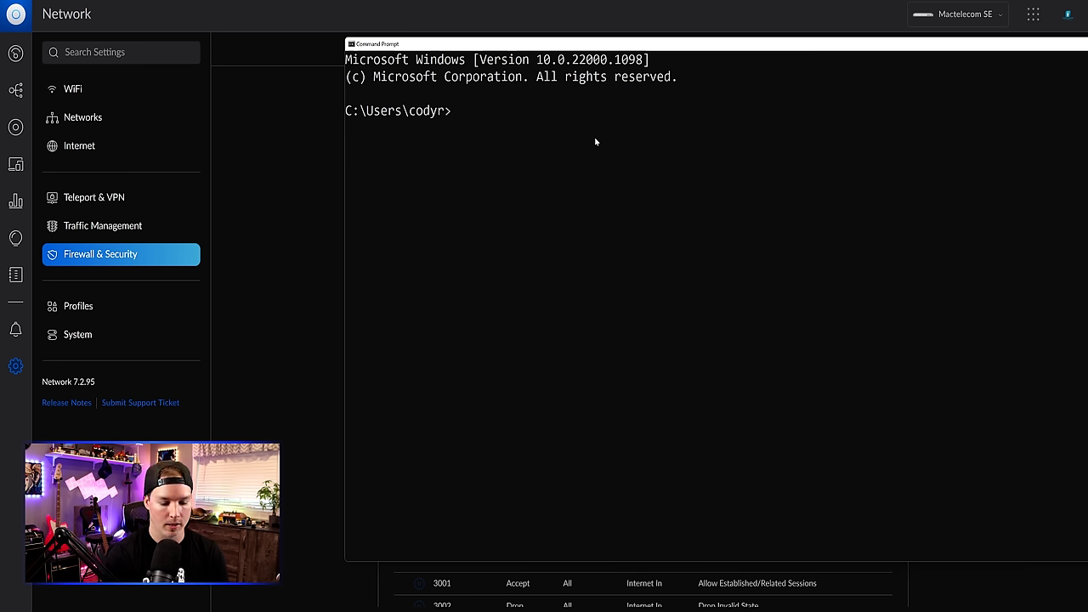
# - Ping 192.168.30.1 and 192.168.10.1 and confirm both go unanswered
pyautogui.write('ping 192.168.30.1')
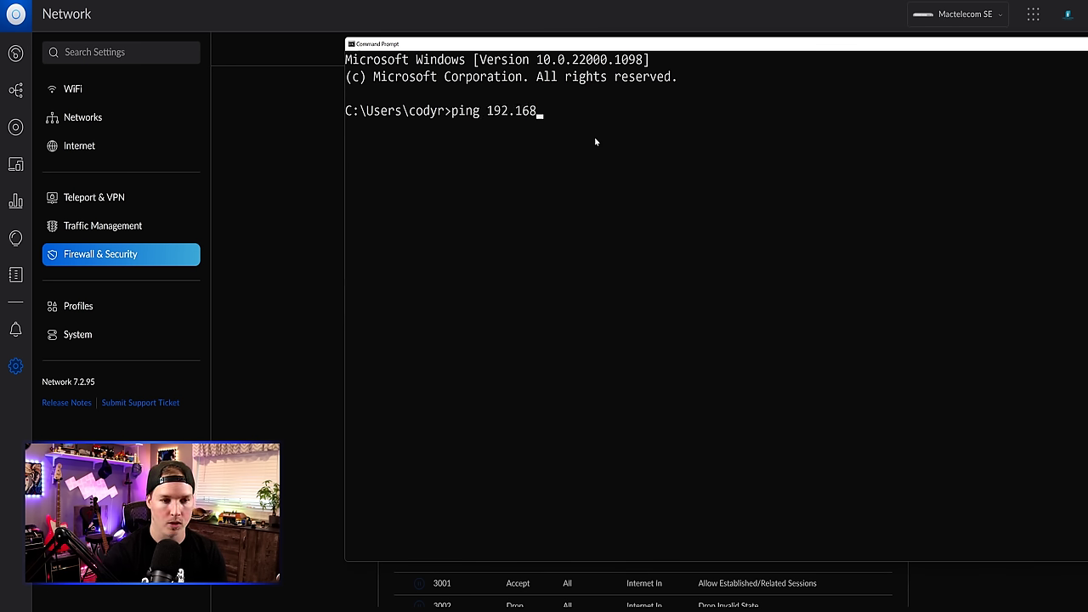
pyautogui.press('Return')
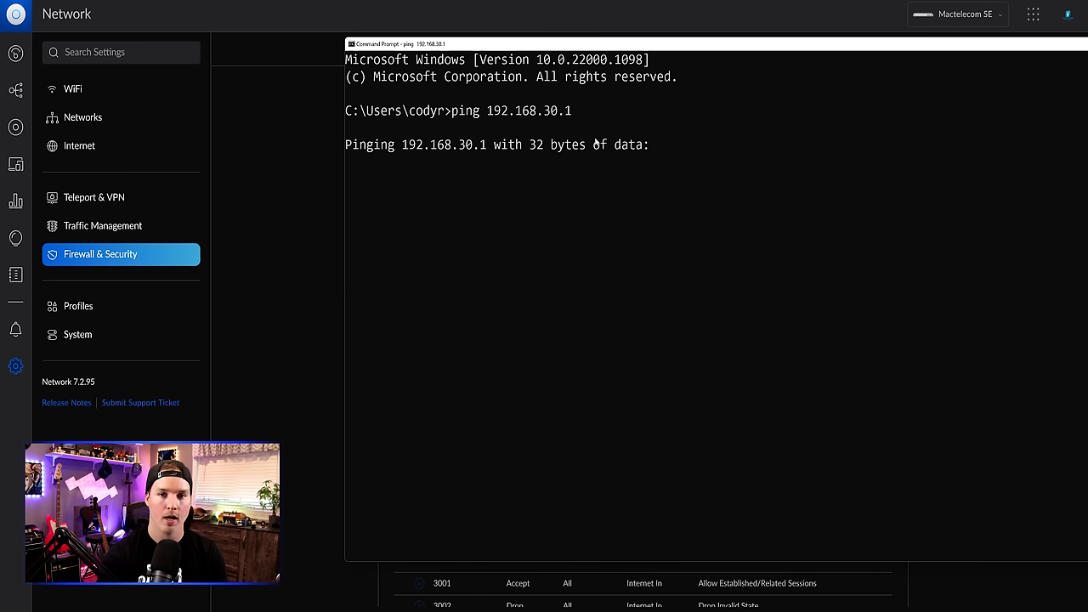
pyautogui.hotkey('ctrl', 'c')
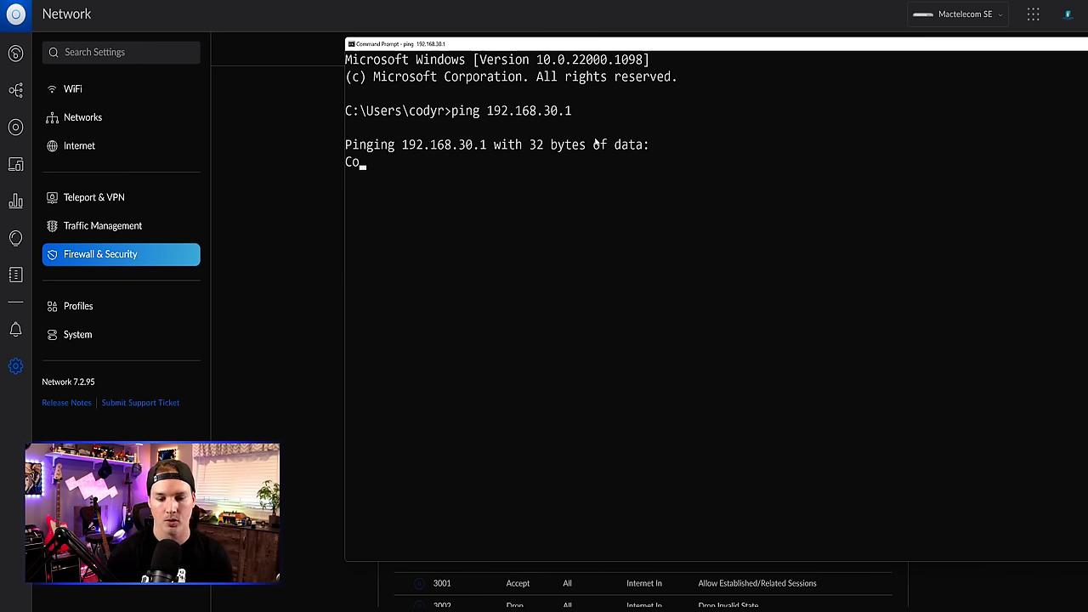
pyautogui.press('Up')
pyautogui.press('BackSpace')
pyautogui.press('BackSpace')
pyautogui.press('BackSpace')
pyautogui.press('BackSpace')
pyautogui.write('1')
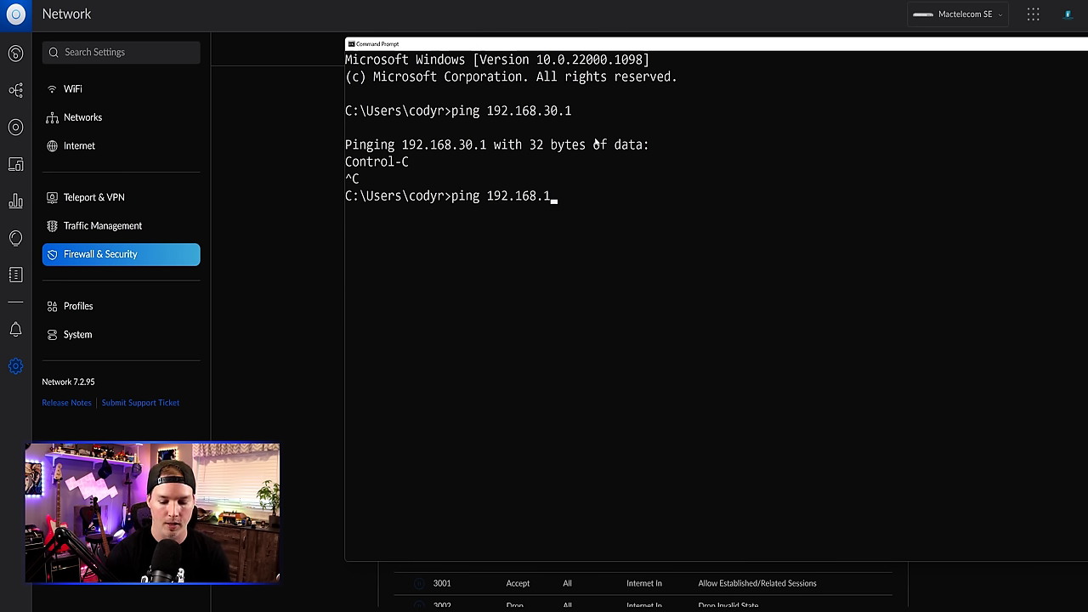
pyautogui.write('0.1')
pyautogui.press('Return')
pyautogui.hotkey('ctrl', 'c')
# - Ping 192.168.20.1, confirm it replies, and close Command Prompt
pyautogui.press('Up')
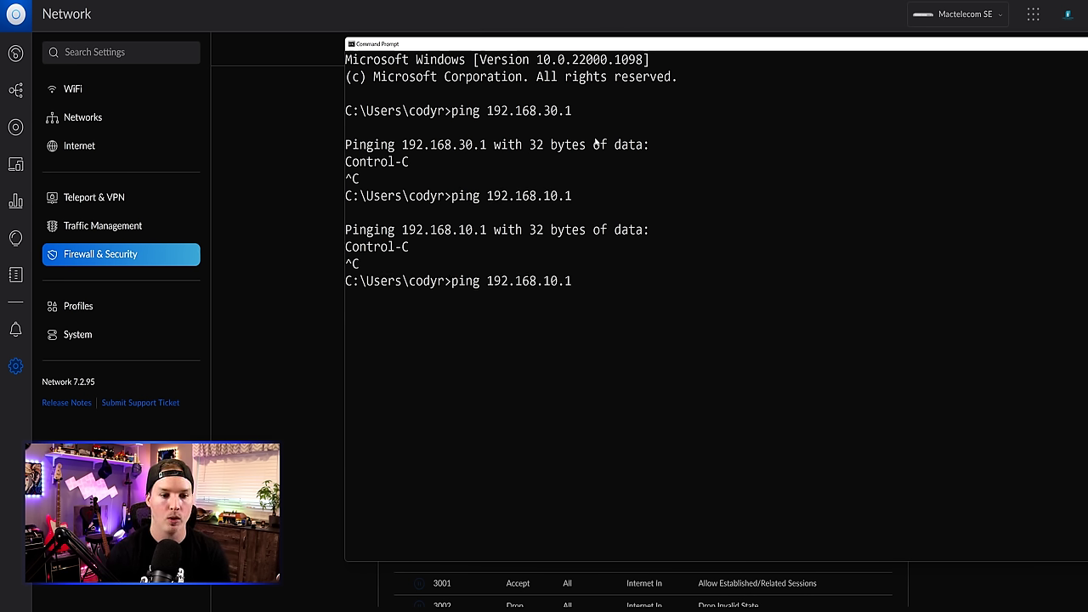
pyautogui.press('BackSpace')
pyautogui.press('BackSpace')
pyautogui.press('BackSpace')
pyautogui.press('BackSpace')
pyautogui.write('20.1')
pyautogui.press('Return')
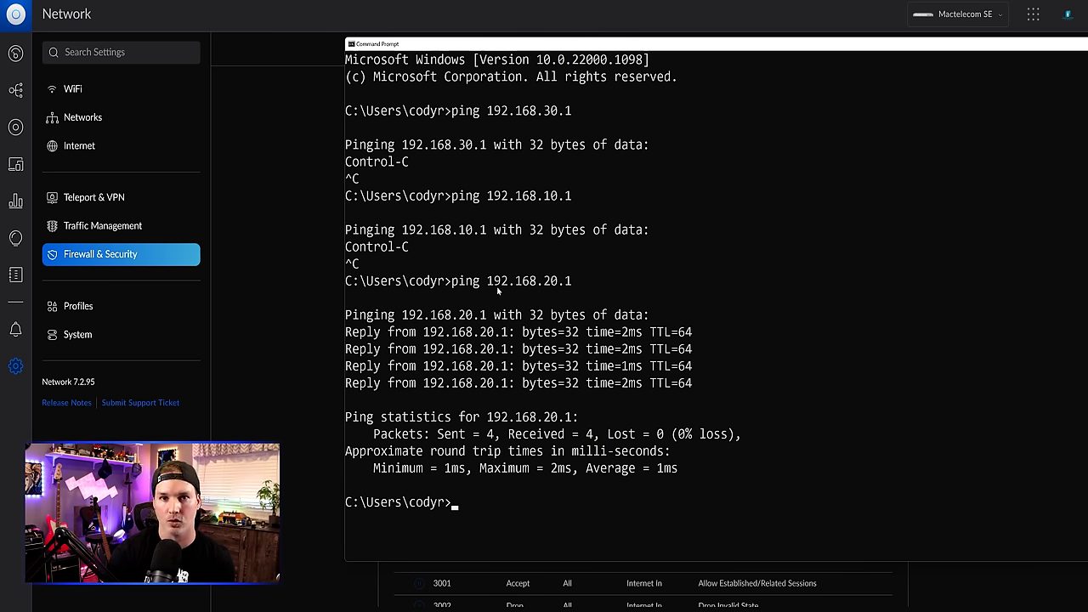
pyautogui.click(302, 305)
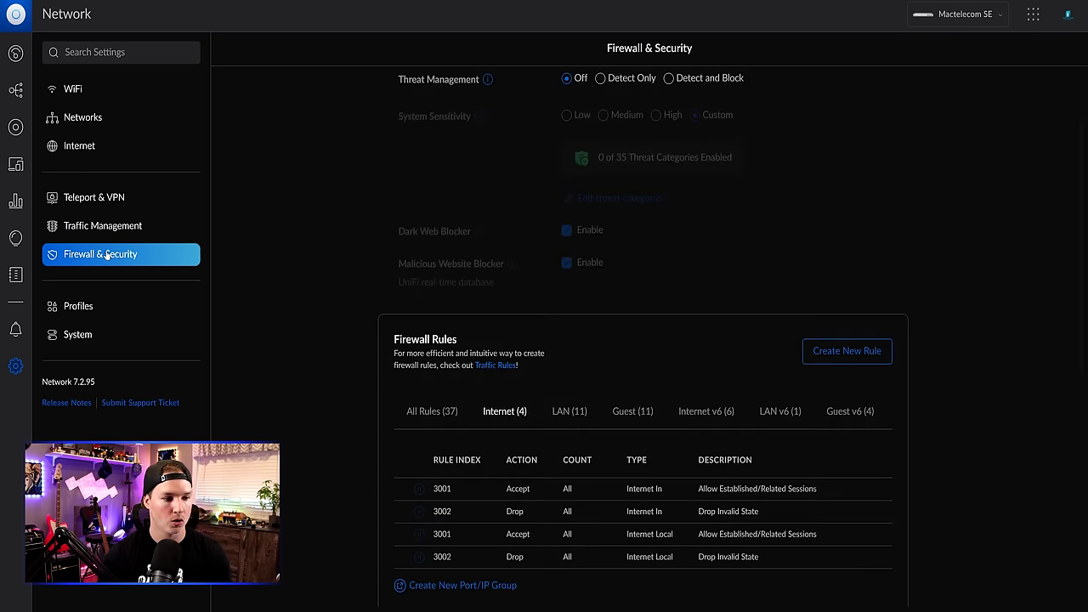
# - Start a new LAN Local firewall rule described 'Block IoT to UDM interface'
pyautogui.click(847, 359)
pyautogui.click(630, 100)
pyautogui.scroll(-3, 608, 170)
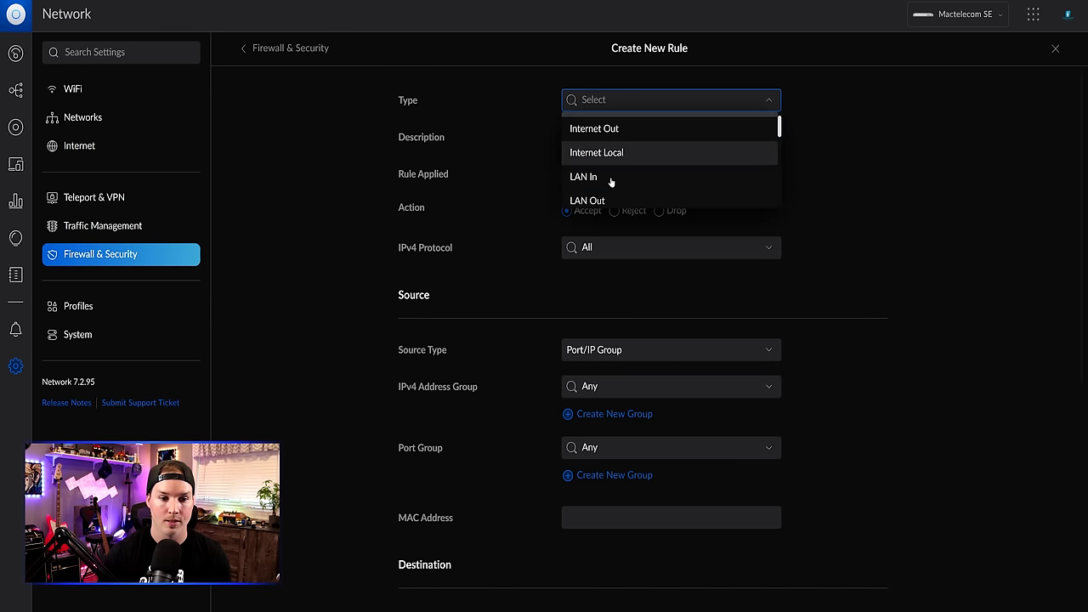
pyautogui.click(592, 148)
pyautogui.click(597, 139)
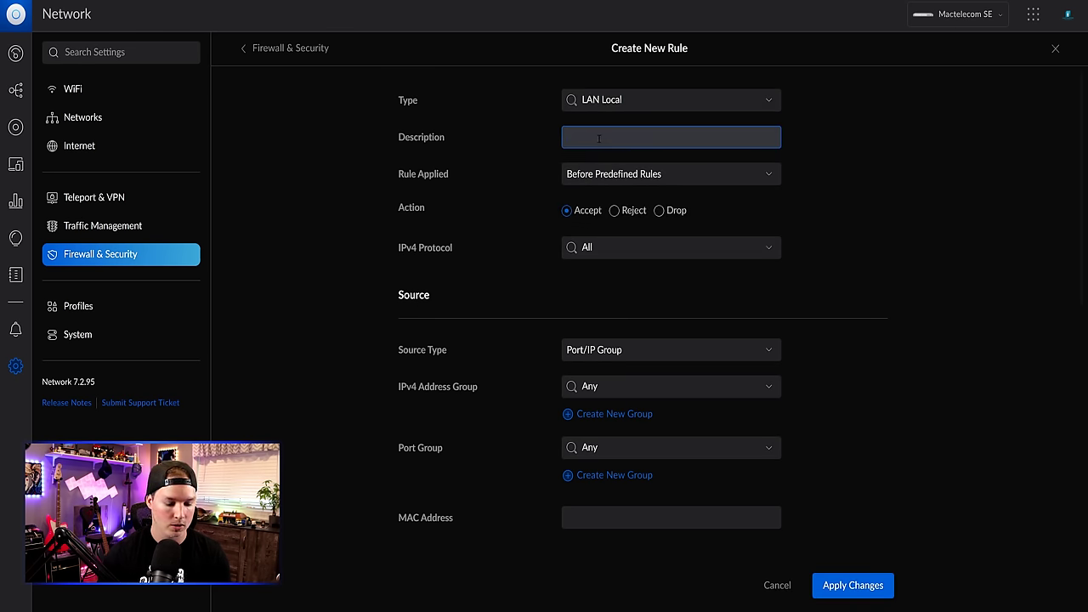
pyautogui.write('Block IoT')
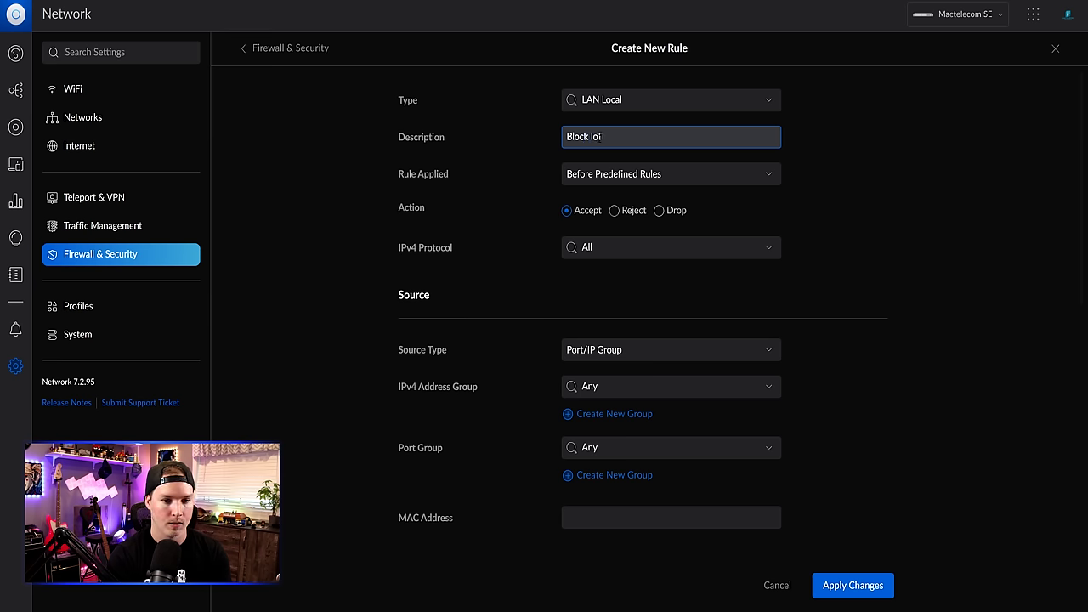
pyautogui.write(' to UDM interface')
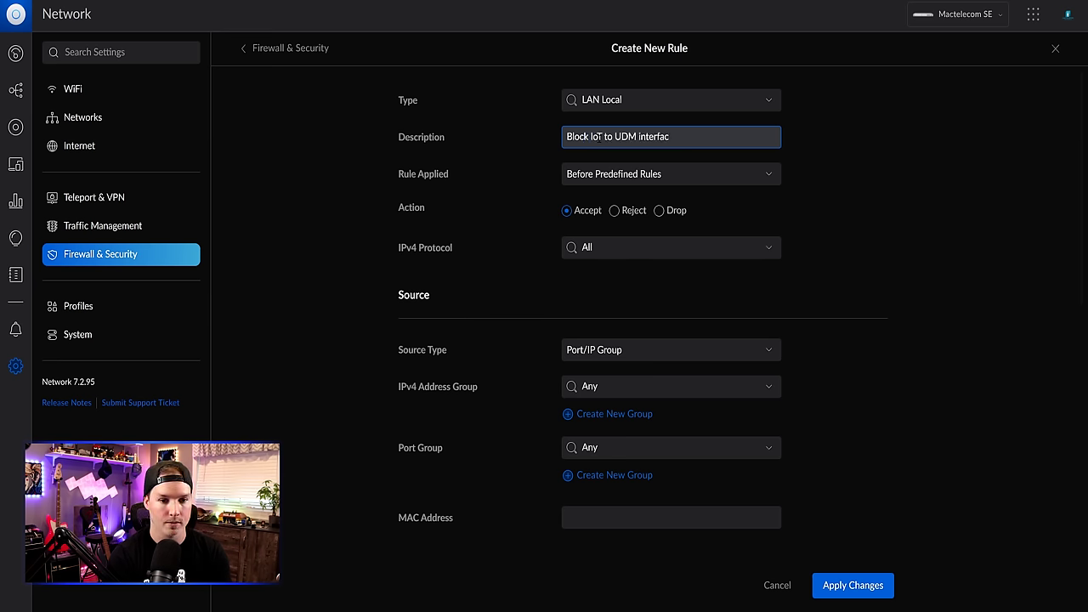
# - Set the rule's action to Drop with the IoT network as source
pyautogui.click(660, 212)
pyautogui.scroll(-1, 654, 246)
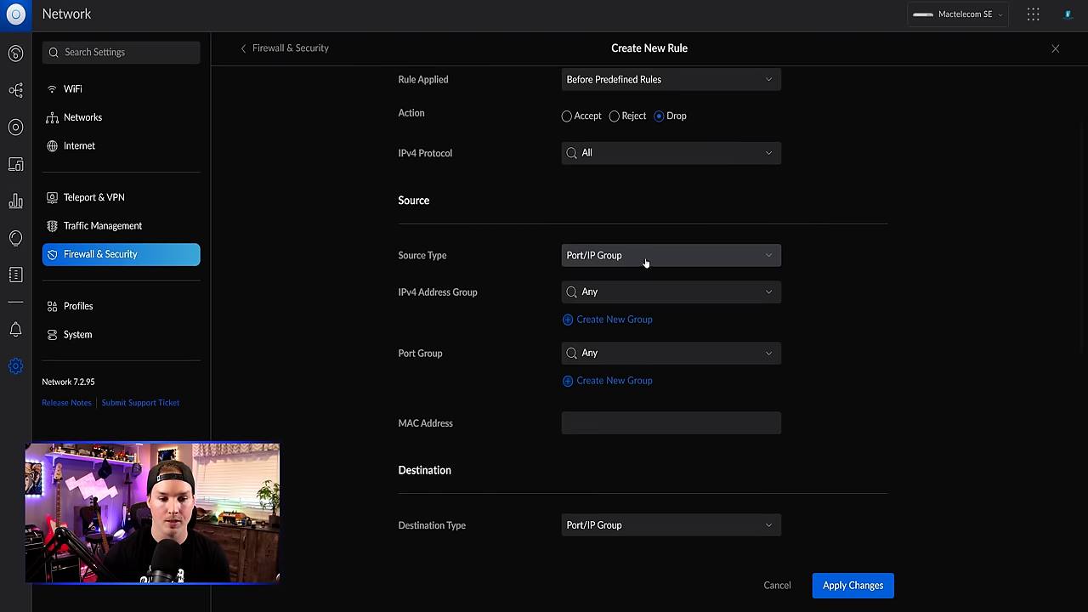
pyautogui.click(646, 258)
pyautogui.click(642, 301)
pyautogui.click(644, 301)
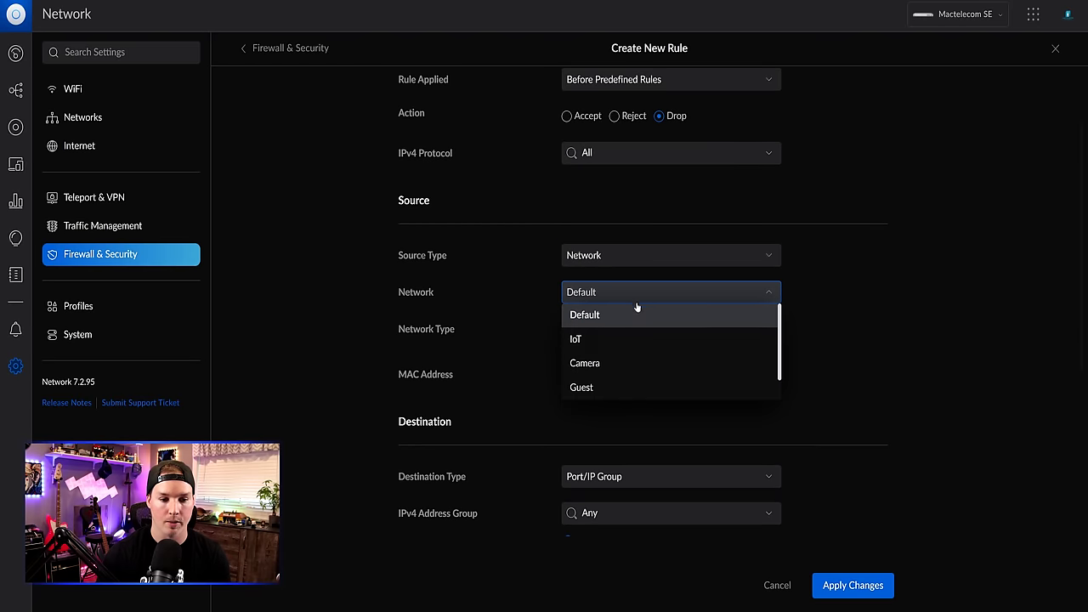
pyautogui.click(609, 340)
pyautogui.scroll(-1, 612, 342)
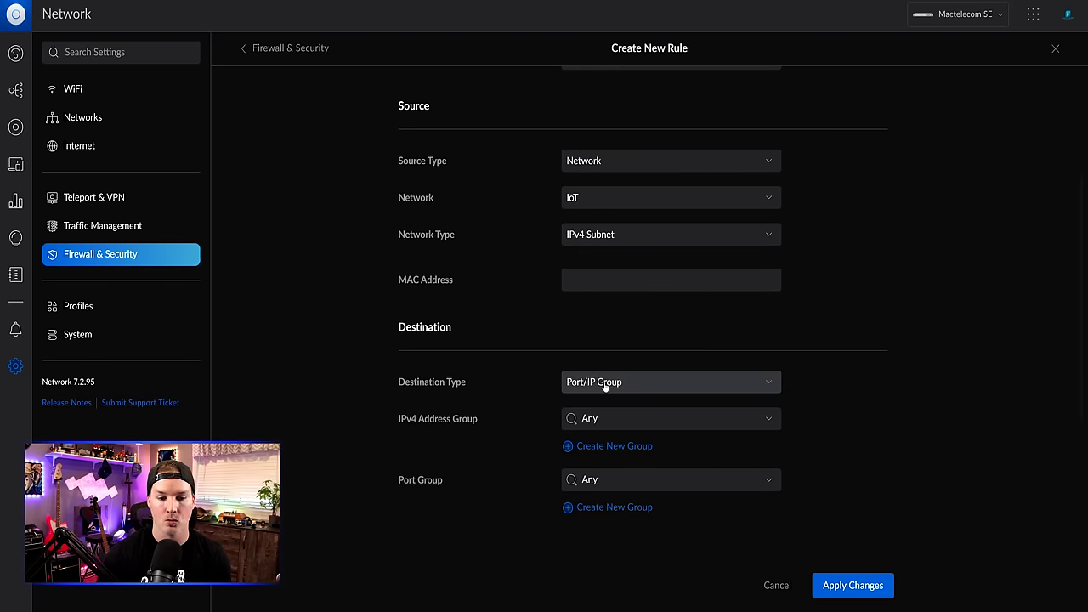
# - Target the 'IoT gateway' group on the 'http,https,ssh' port group and save the rule
pyautogui.click(630, 416)
pyautogui.scroll(-1, 634, 429)
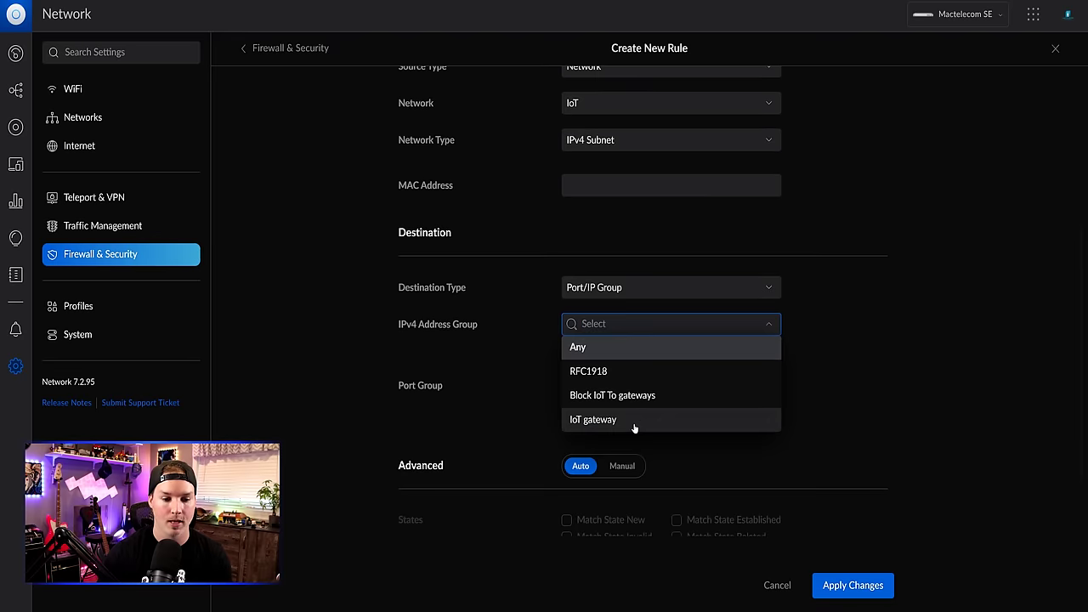
pyautogui.click(618, 420)
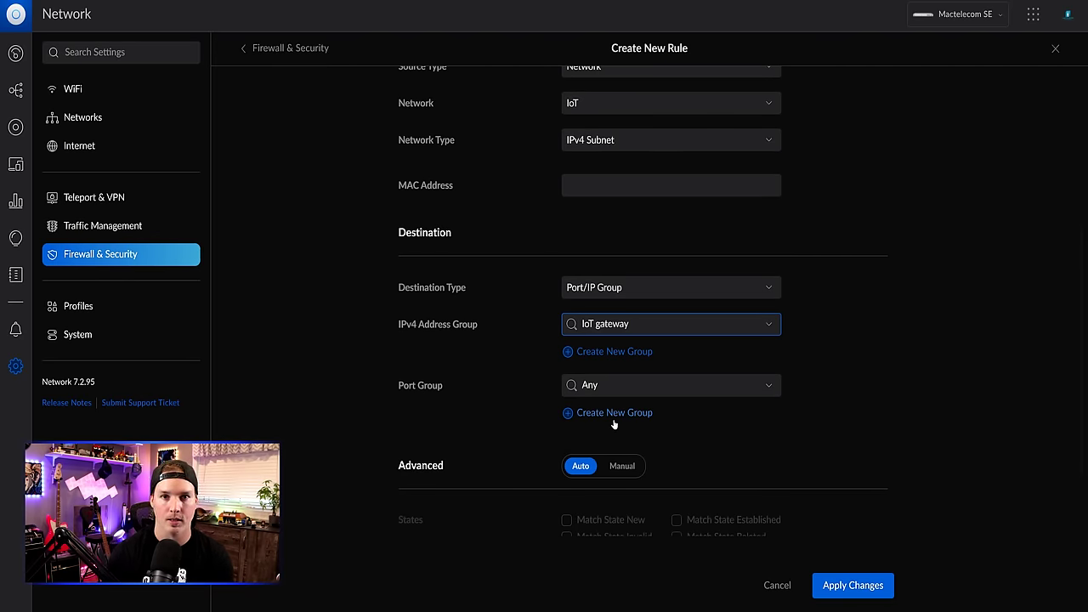
pyautogui.click(615, 385)
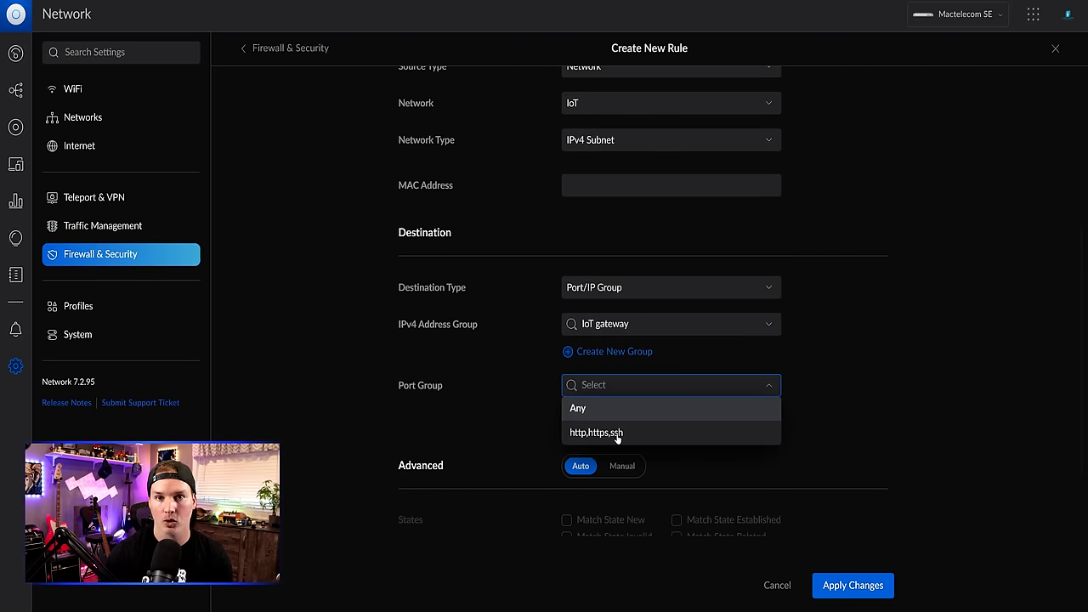
pyautogui.click(618, 434)
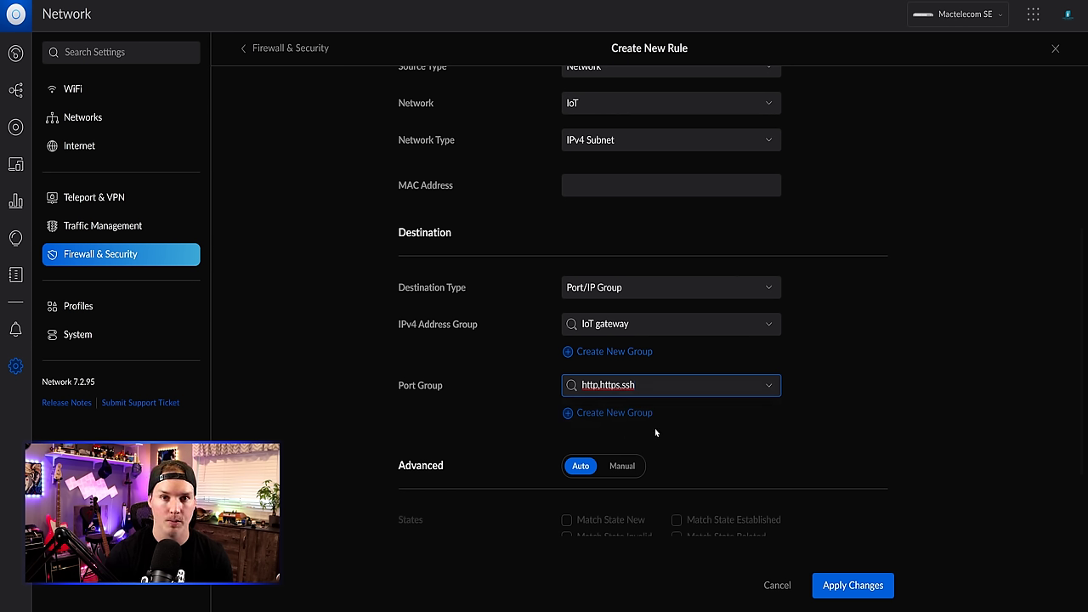
pyautogui.click(875, 587)
pyautogui.hotkey('alt', 'Tab')
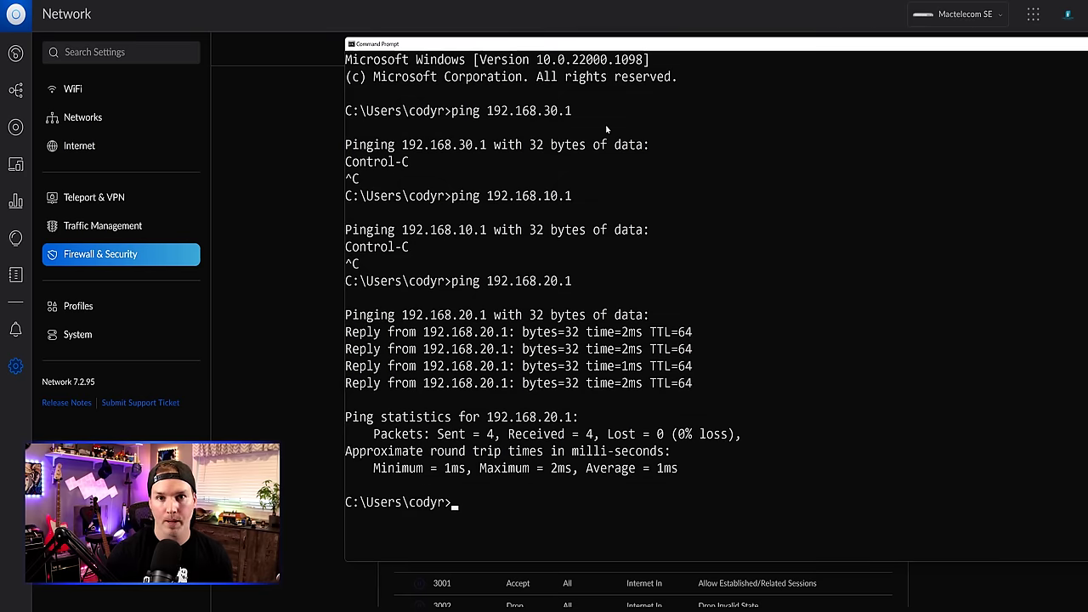
# - Rerun the ping to 192.168.20.1 and confirm it still replies
pyautogui.press('Up')
pyautogui.press('Return')
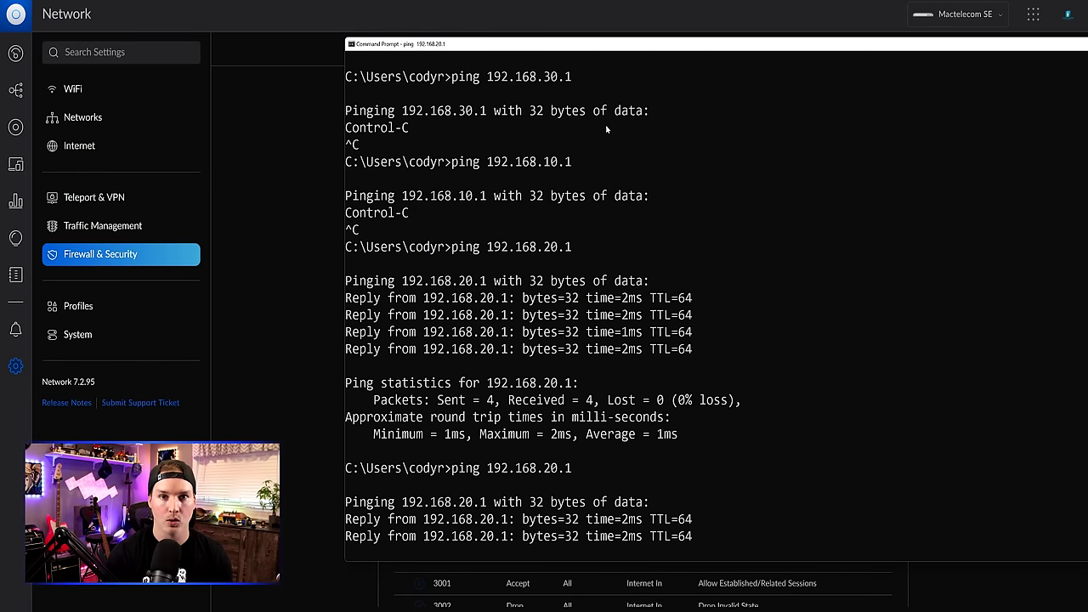
pyautogui.hotkey('ctrl', 'c')
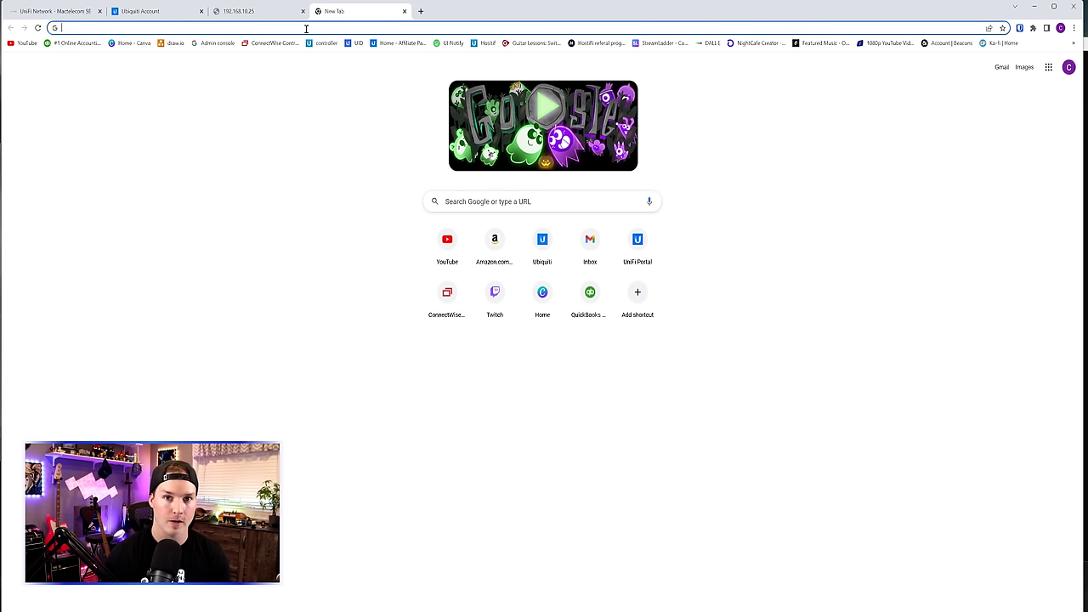
# - Try loading 192.168.20.1 in the new Chrome tab
pyautogui.write('192.168.20.1')
pyautogui.press('Return')
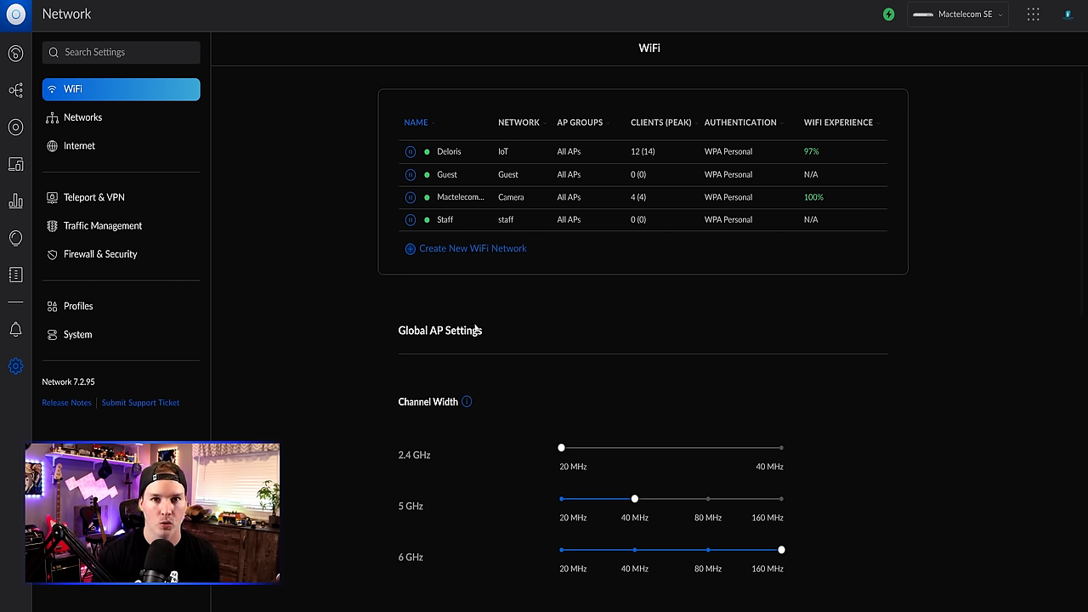
# - Start a new LAN In firewall rule described 'Allow cam to nas'
pyautogui.click(102, 259)
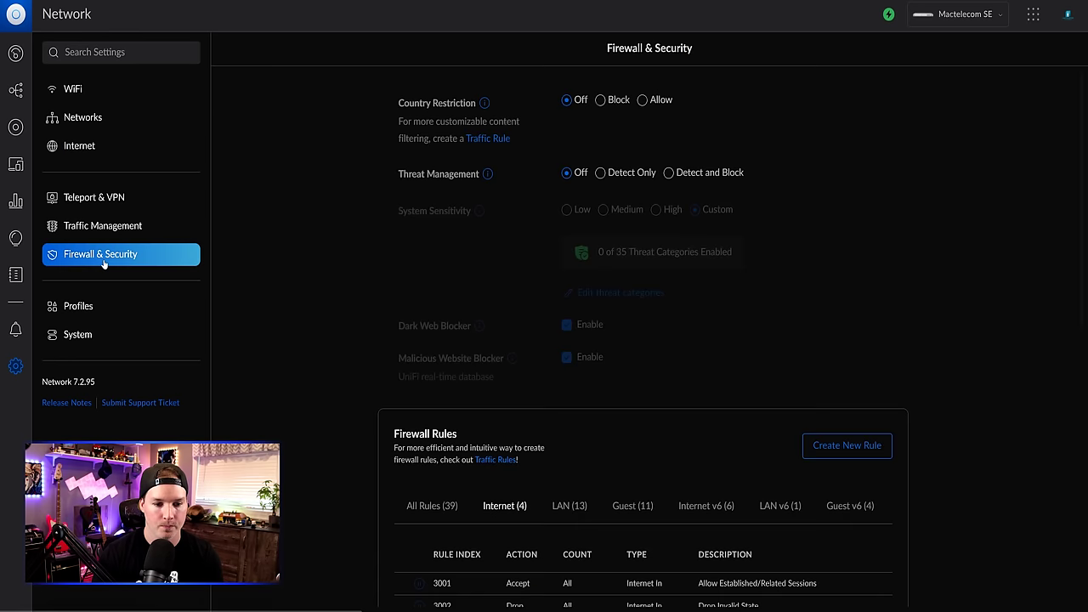
pyautogui.click(850, 446)
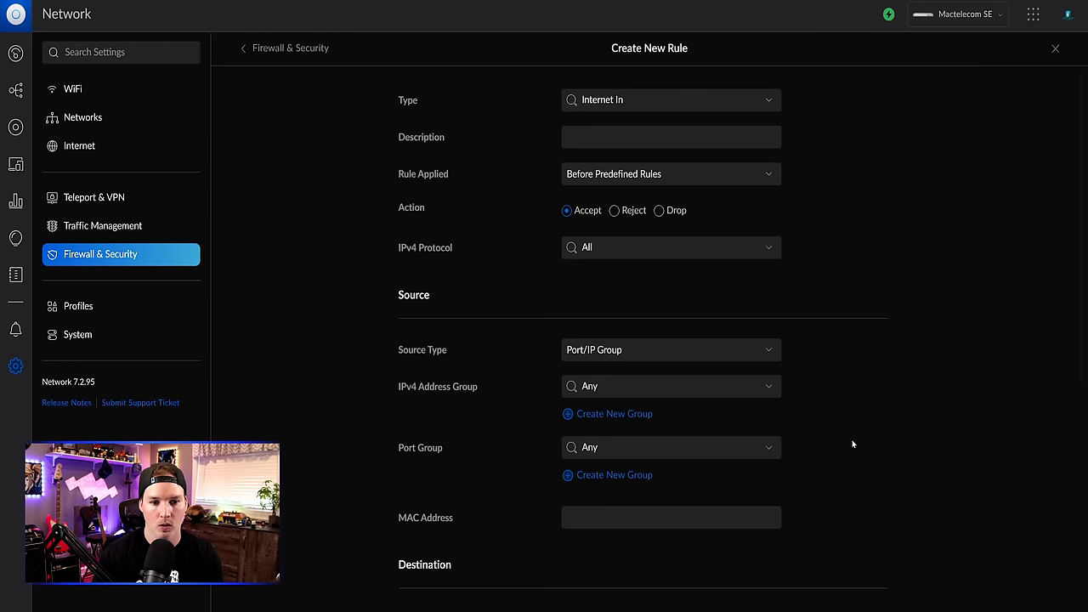
pyautogui.click(714, 99)
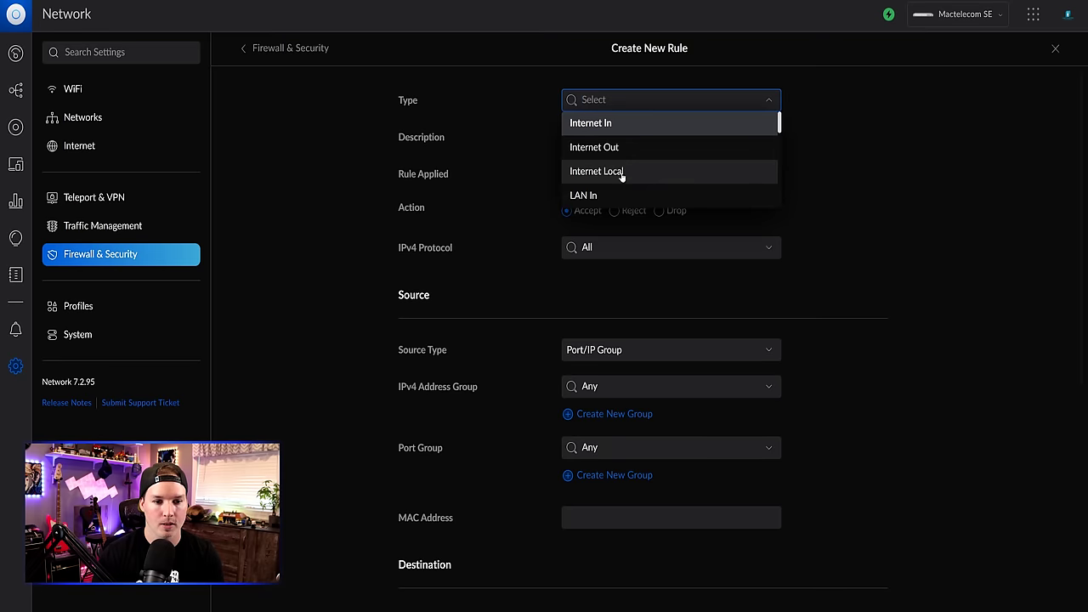
pyautogui.click(608, 195)
pyautogui.click(601, 136)
pyautogui.write('All')
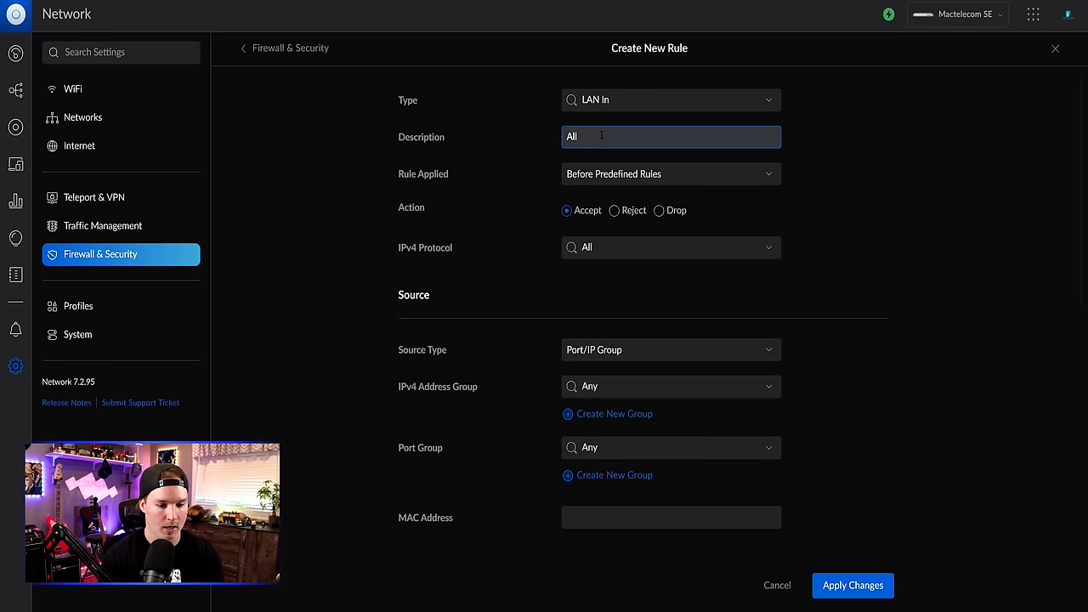
pyautogui.write('ow cam to nas')
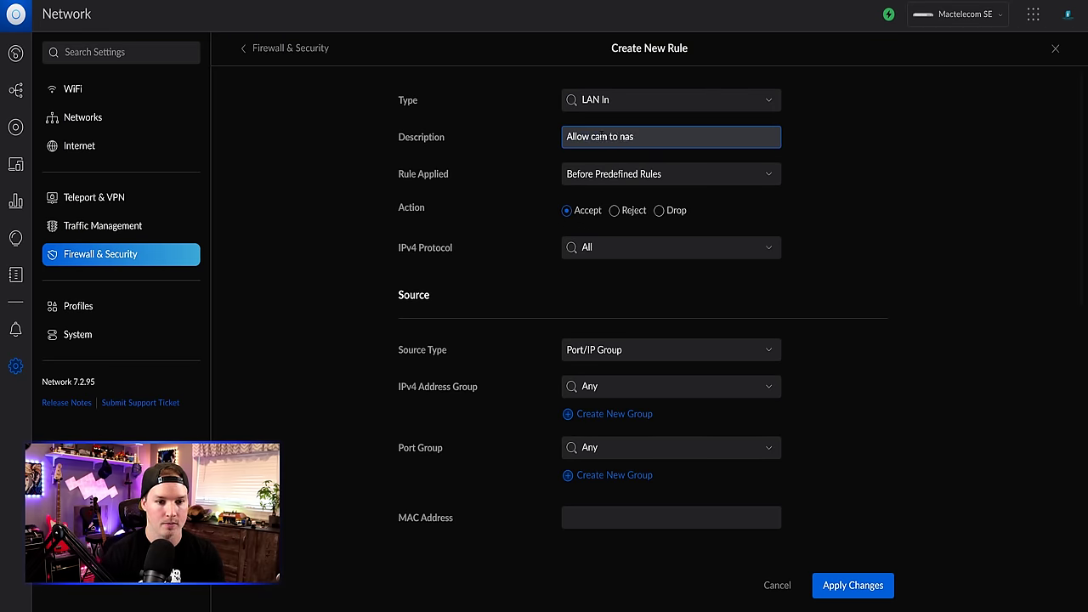
# - Set the rule's source to the Camera network and destination to IP 192.168.10.220, then save it
pyautogui.scroll(-1, 583, 235)
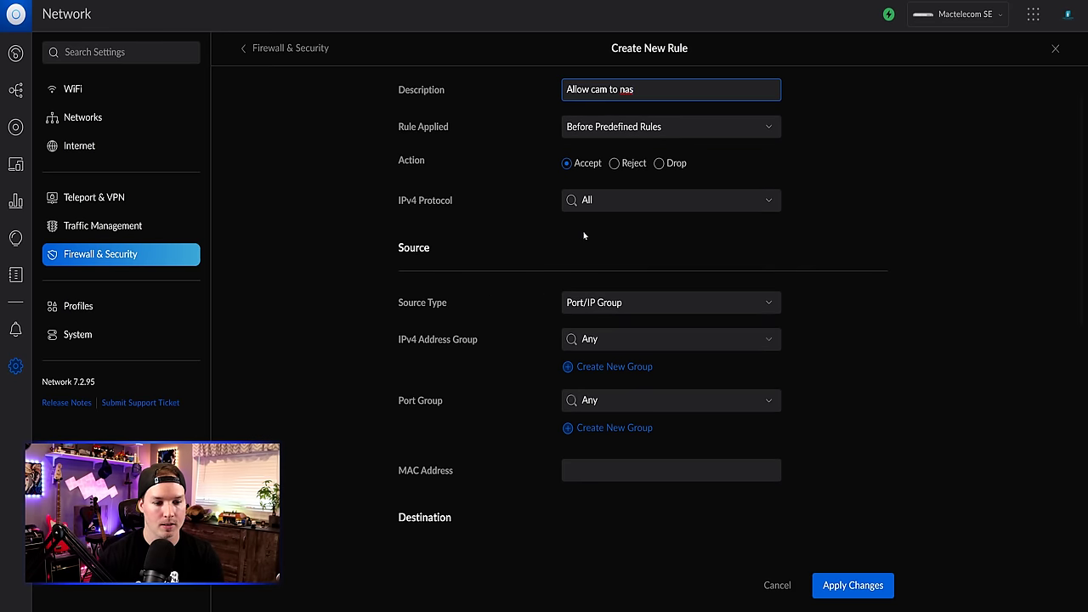
pyautogui.click(646, 305)
pyautogui.click(602, 350)
pyautogui.click(607, 340)
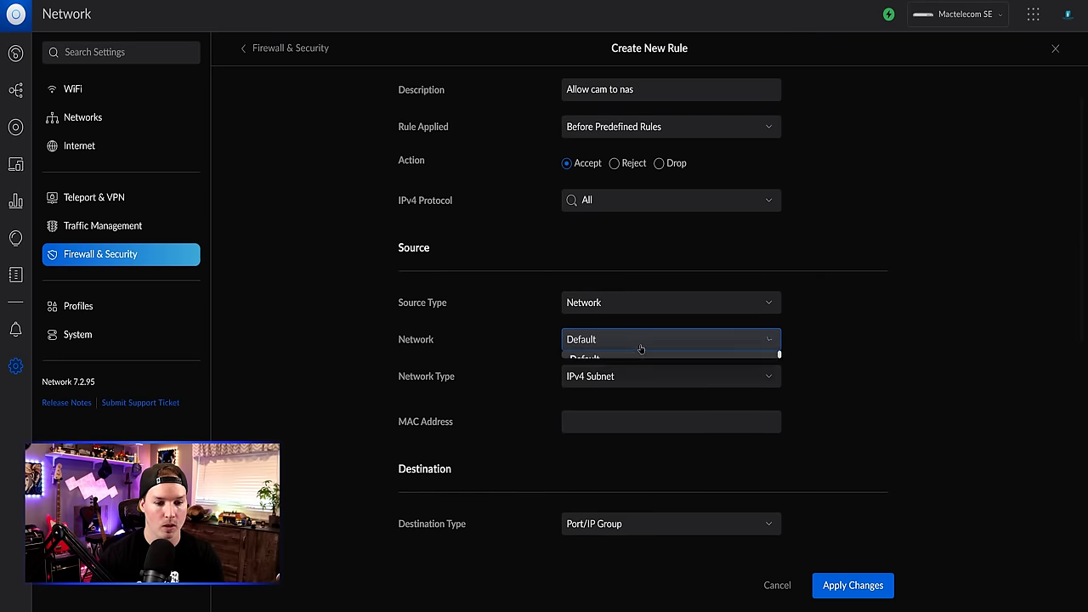
pyautogui.click(590, 425)
pyautogui.scroll(-3, 651, 381)
pyautogui.click(651, 381)
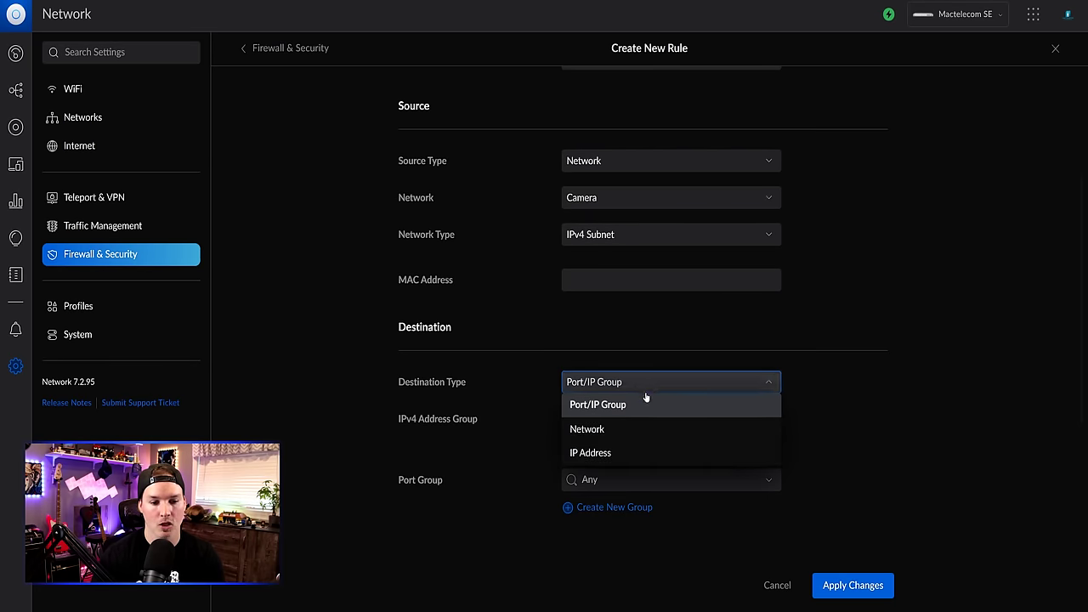
pyautogui.click(592, 451)
pyautogui.click(598, 420)
pyautogui.write('1')
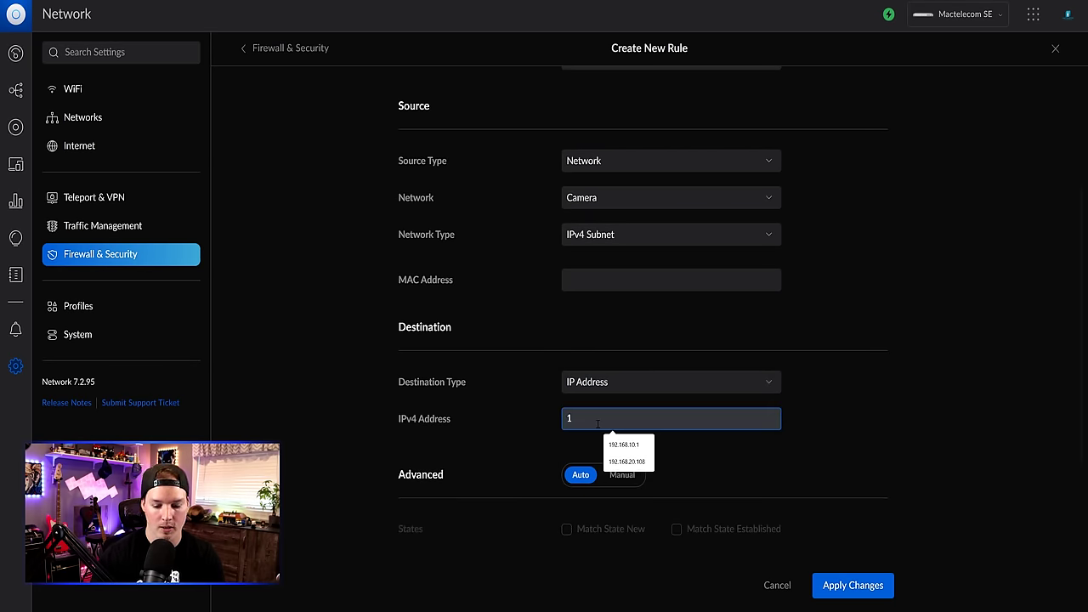
pyautogui.write('92.168.10.220')
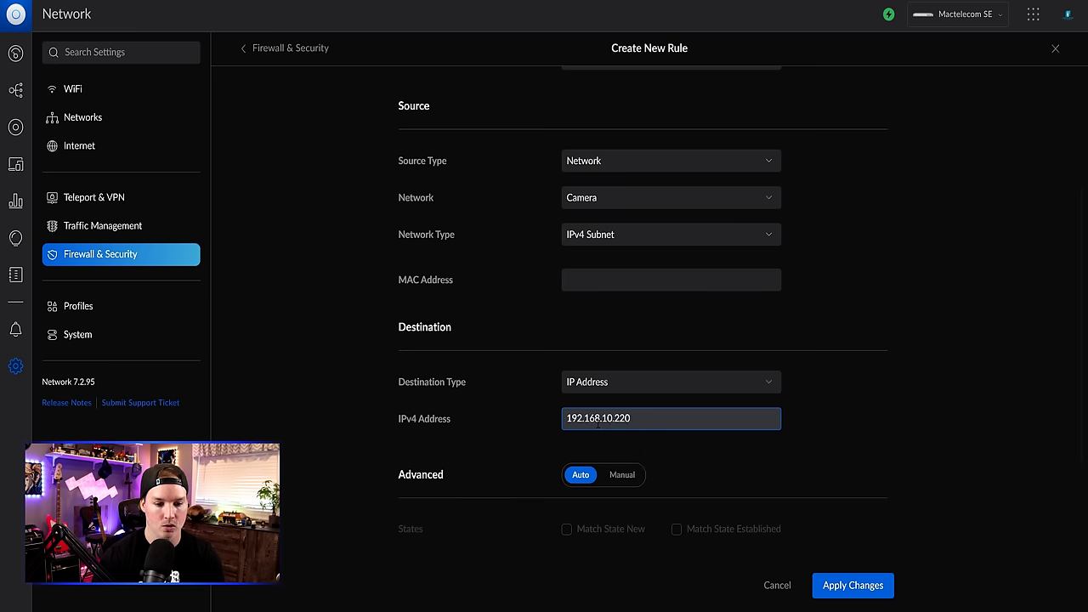
pyautogui.click(867, 584)
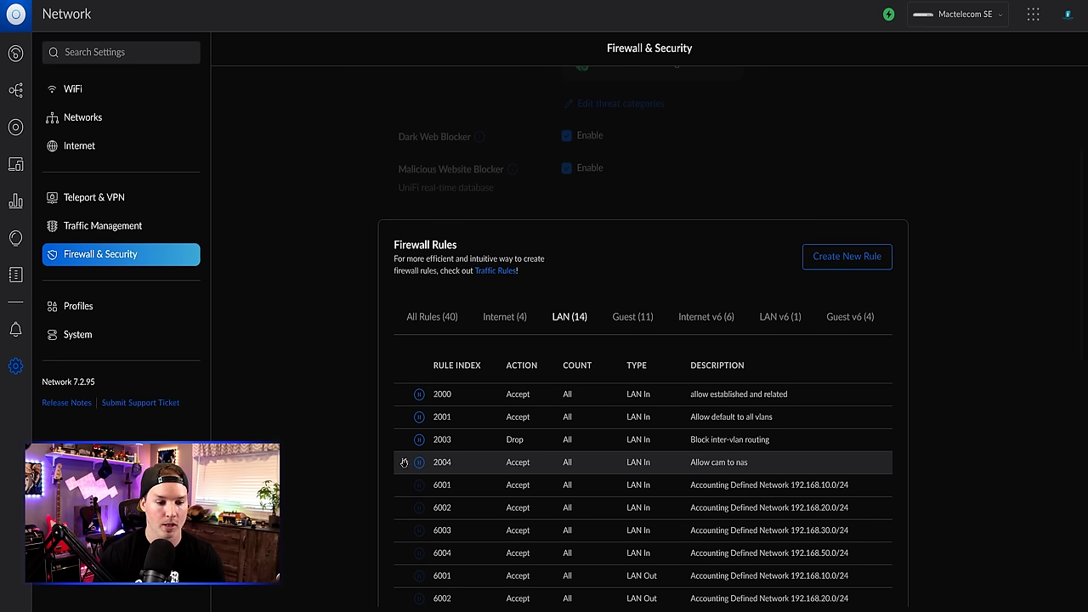
# - Drag Allow cam to nas above Block inter-vlan routing so it becomes rule 2003
pyautogui.moveTo(404, 456); pyautogui.dragTo(406, 442)
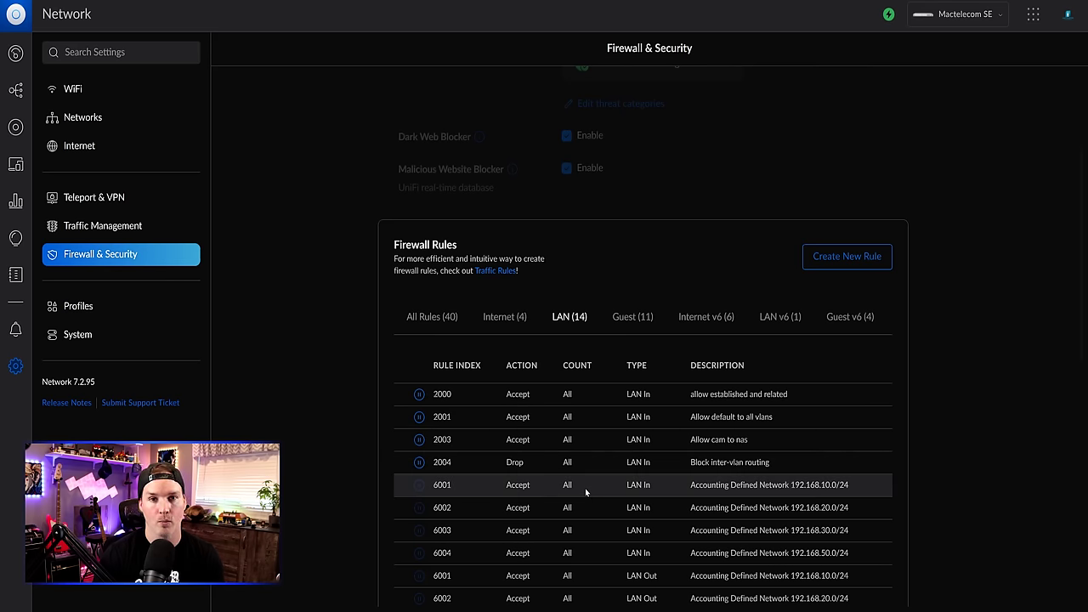
# - Ping 192.168.10.220 in Command Prompt to confirm replies, then go back to UniFi's Networks settings
pyautogui.hotkey('alt', 'Tab')
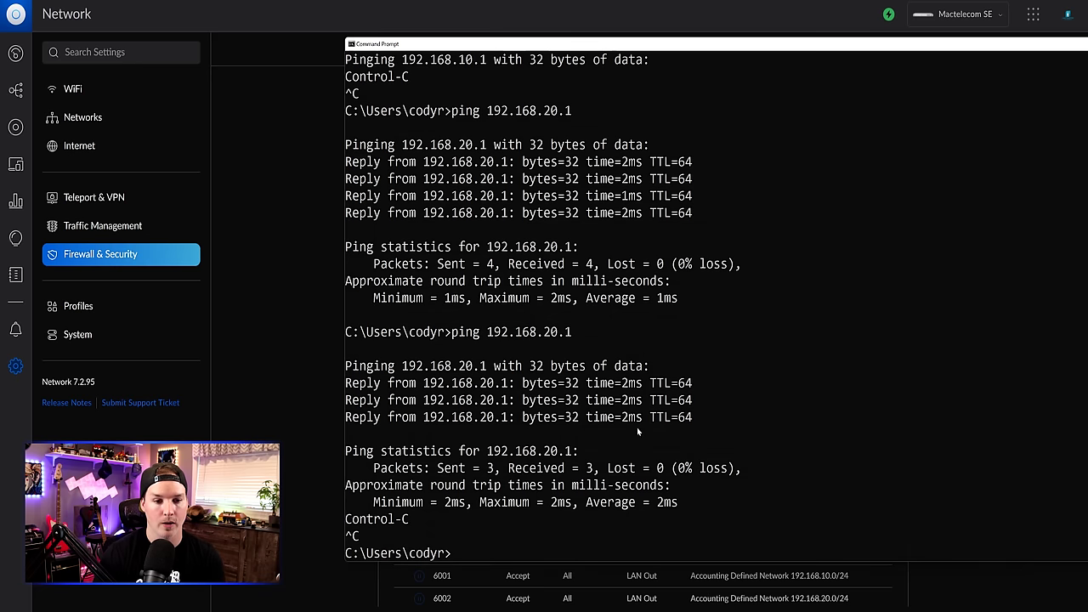
pyautogui.write('ping')
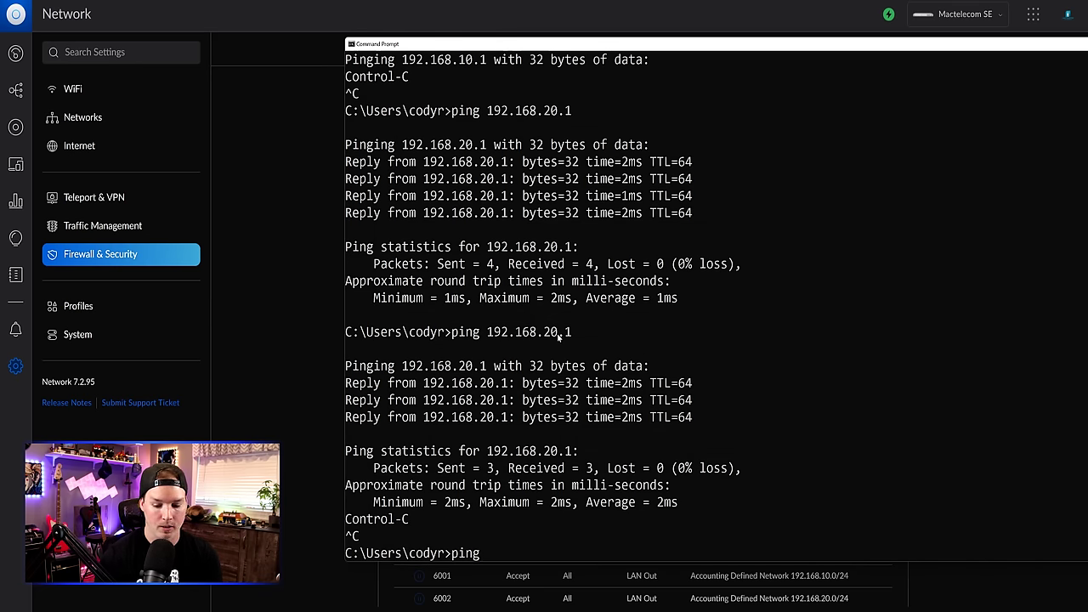
pyautogui.write(' 192.168.10.222')
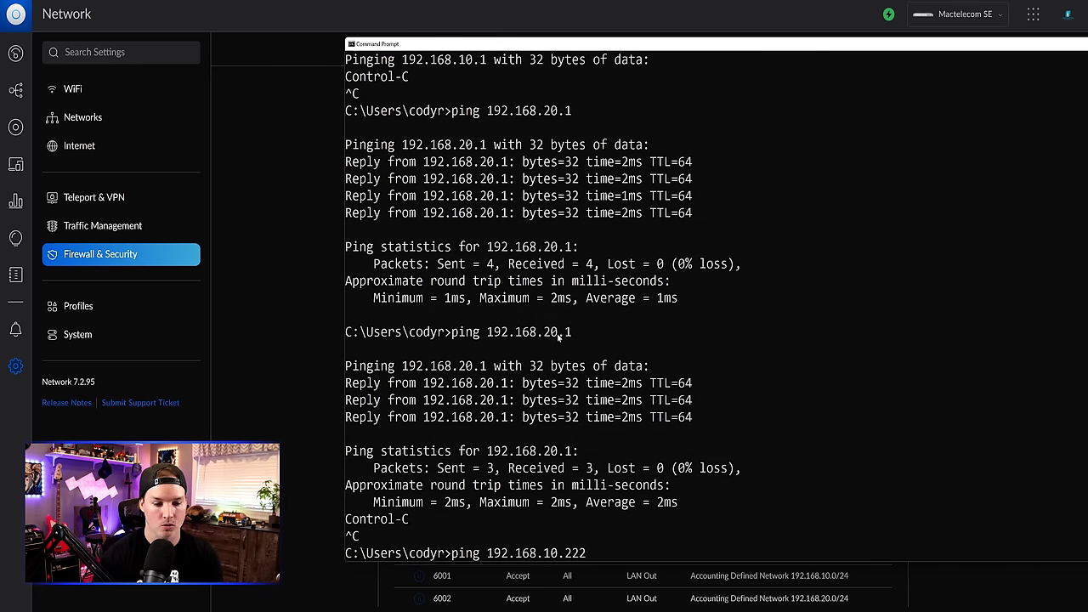
pyautogui.press('BackSpace')
pyautogui.write('0')
pyautogui.press('Return')
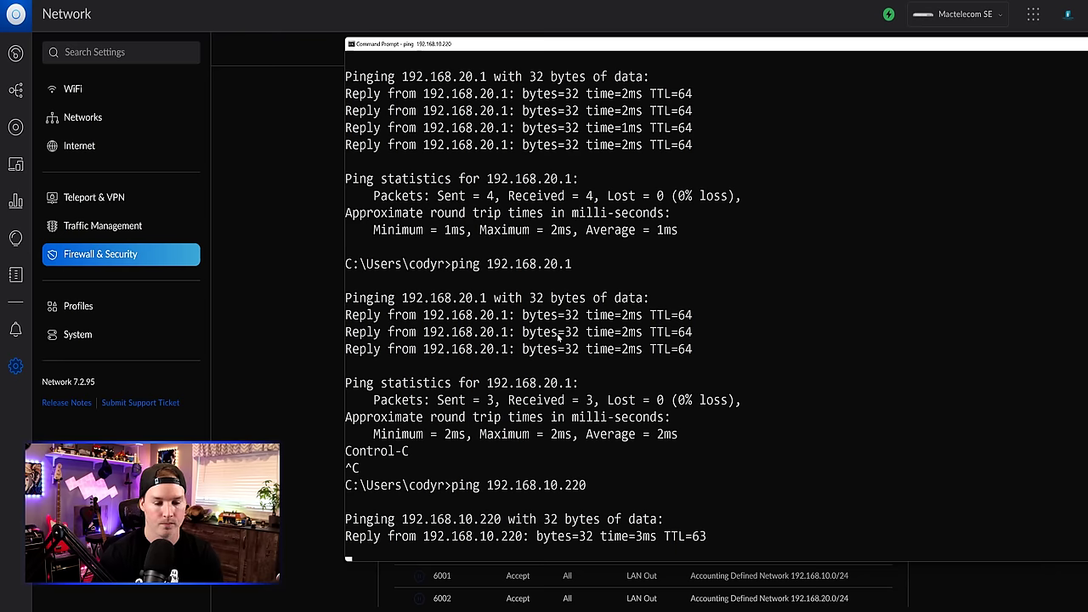
pyautogui.click(82, 117)
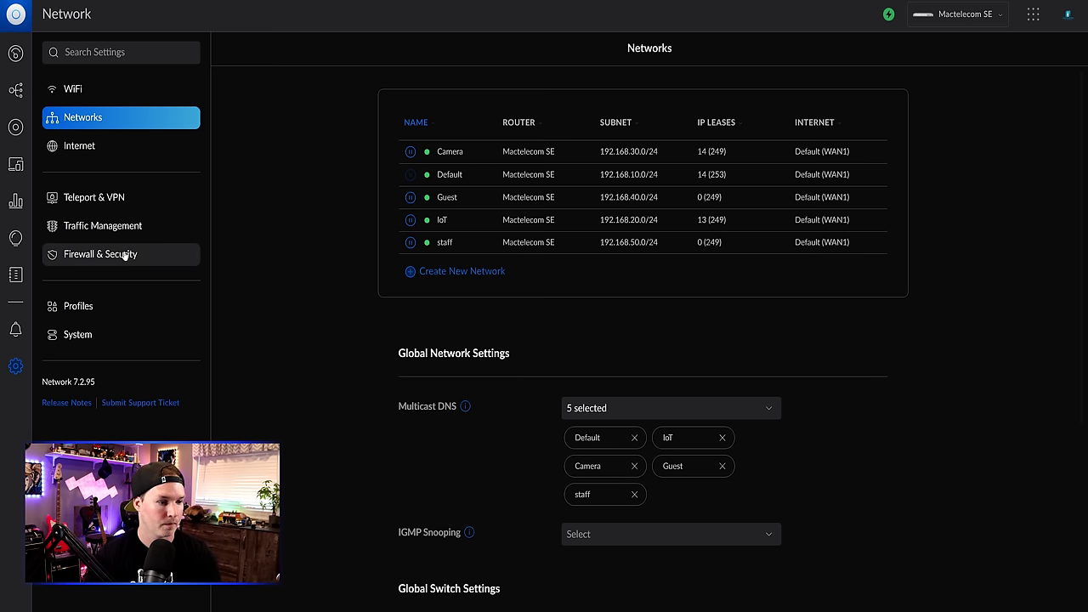
# - Start a new LAN In firewall rule described 'Allow established and related'
pyautogui.click(82, 258)
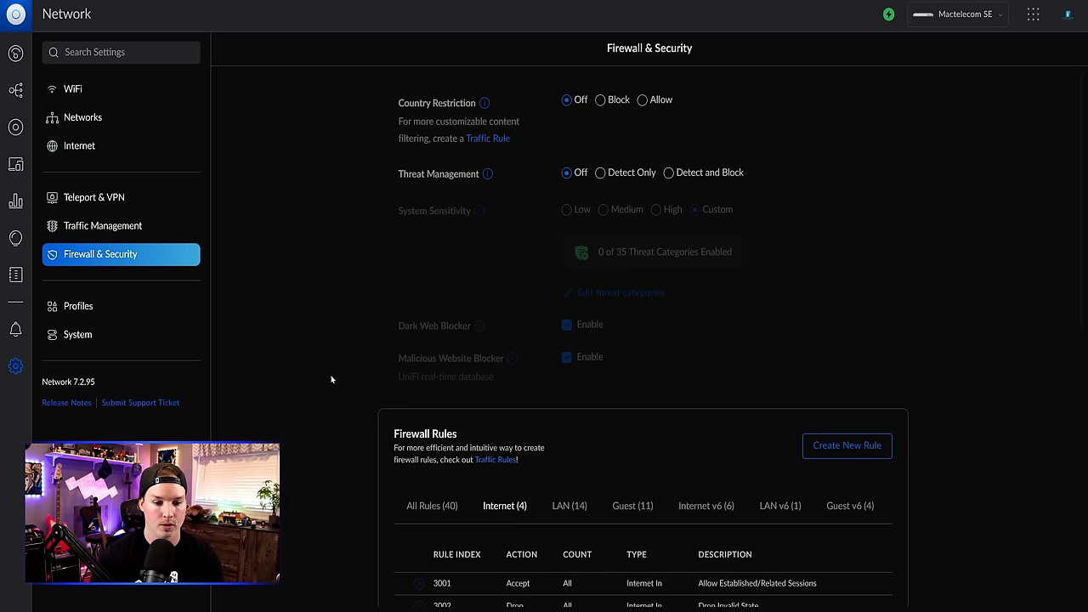
pyautogui.click(841, 451)
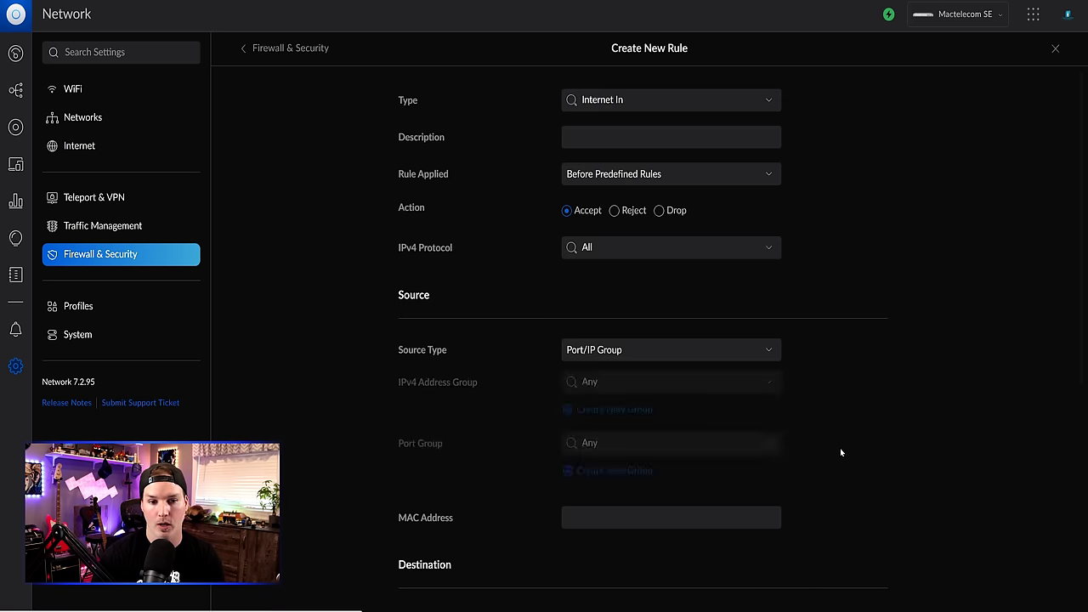
pyautogui.click(639, 100)
pyautogui.click(602, 194)
pyautogui.click(598, 138)
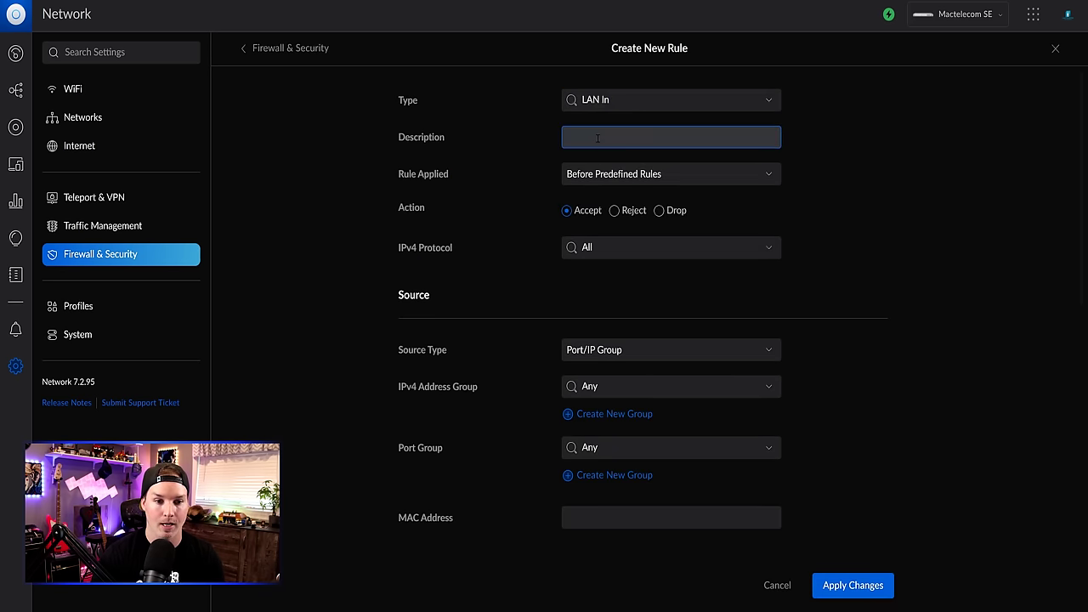
pyautogui.write('Allow estab')
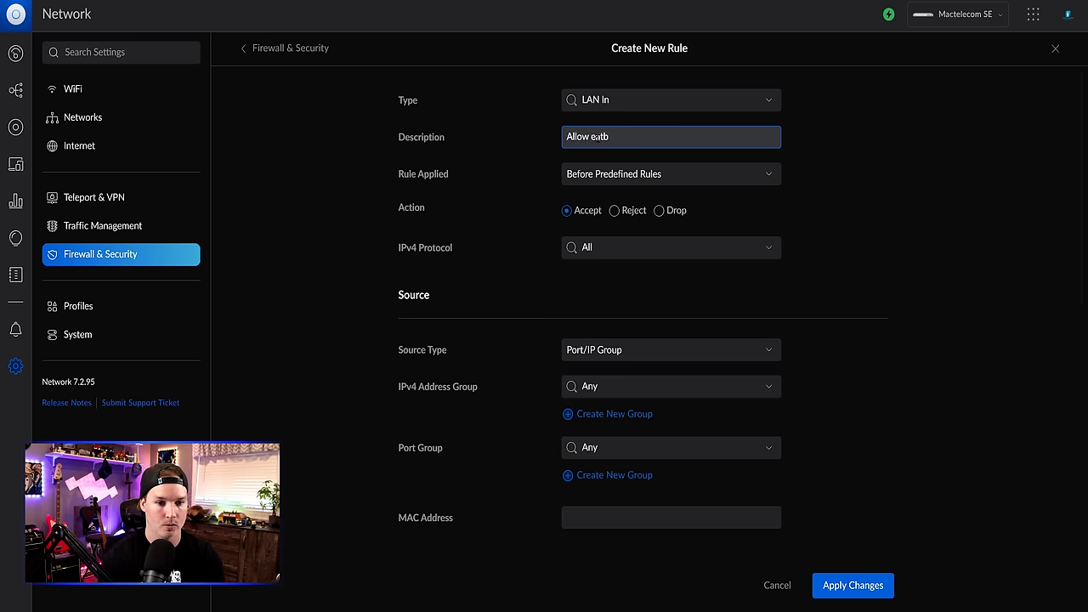
pyautogui.write('lished and related')
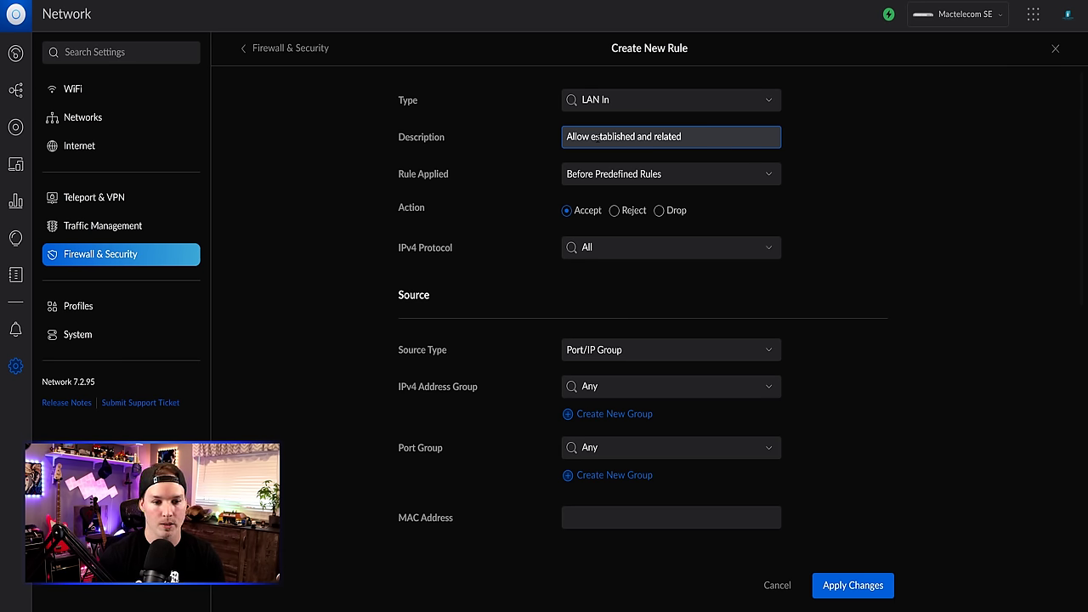
# - Make the rule match only Established and Related connection states, then save it
pyautogui.scroll(-5, 611, 242)
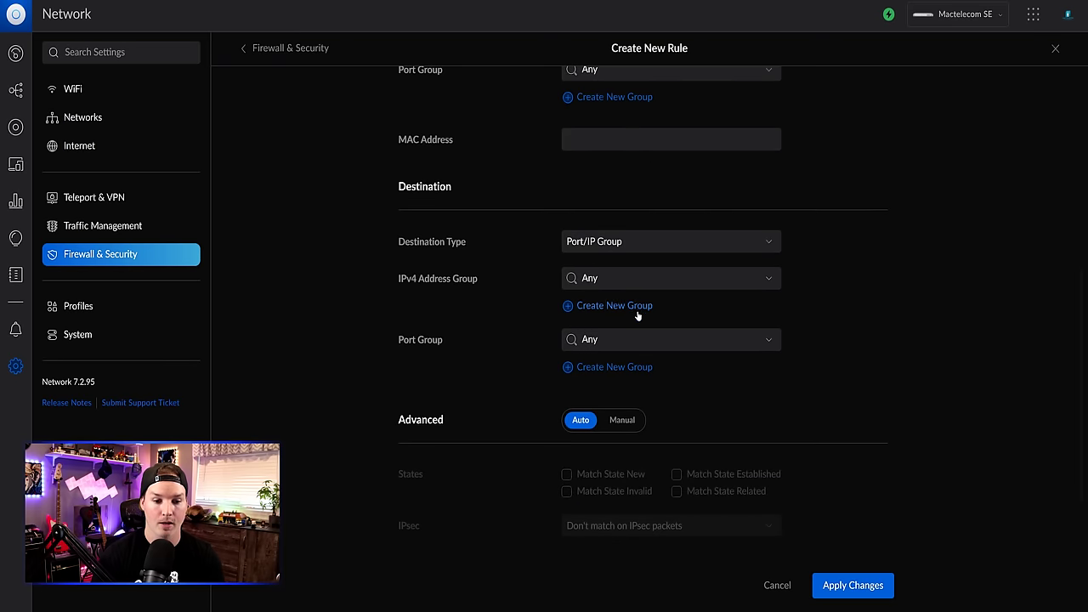
pyautogui.click(623, 420)
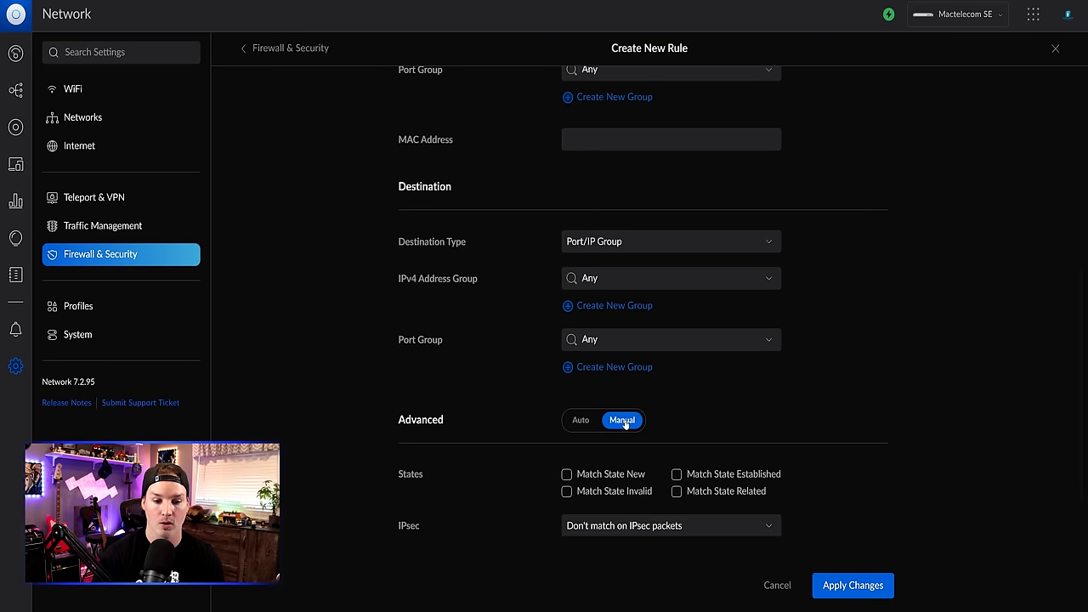
pyautogui.click(677, 477)
pyautogui.click(677, 491)
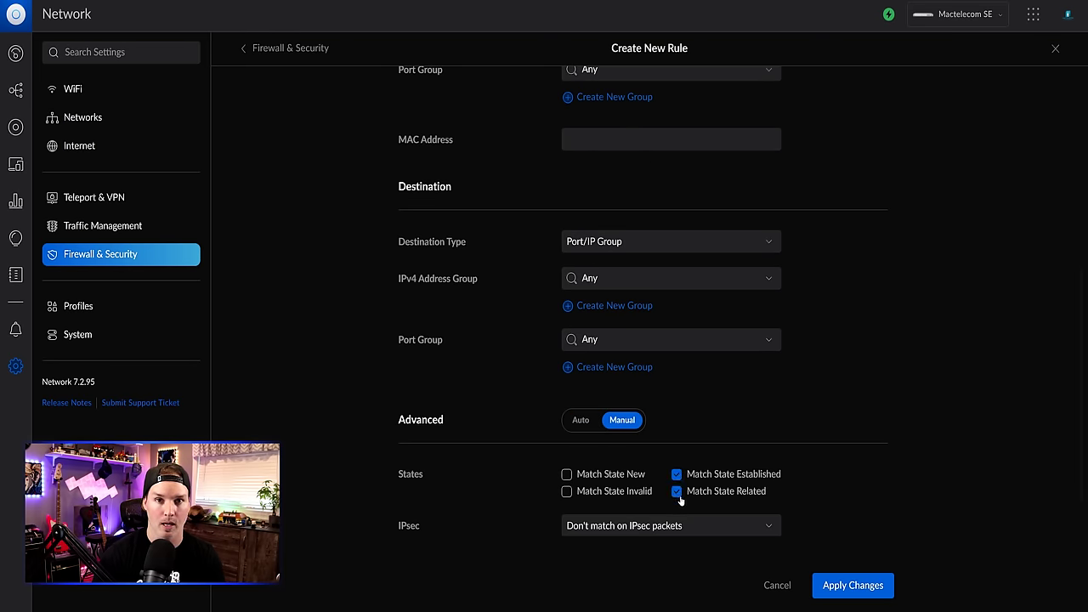
pyautogui.click(880, 583)
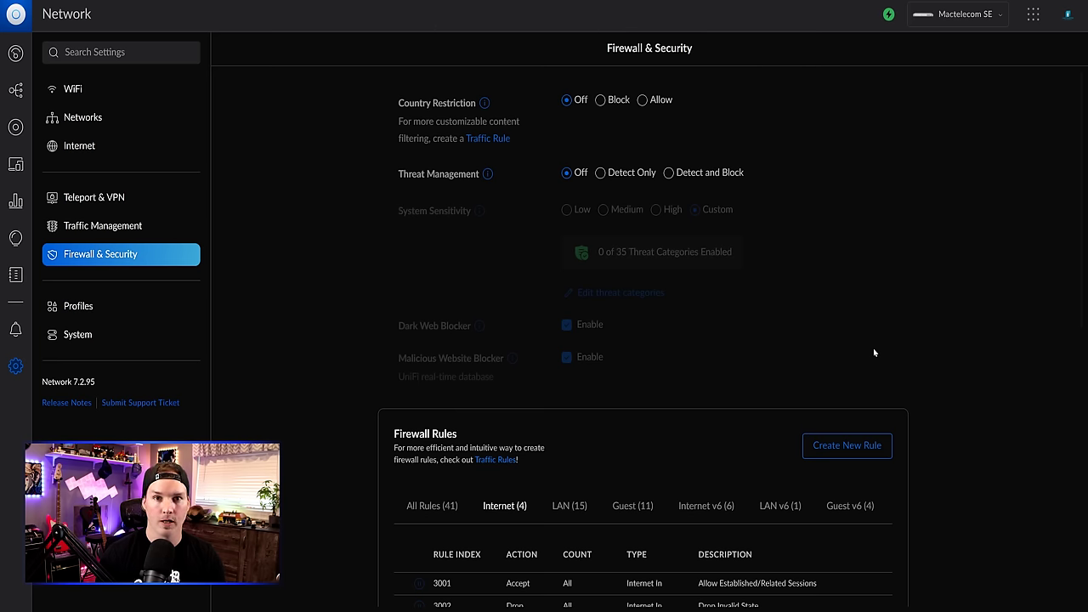
# - Start a new port and IP group in Profiles named 'Google music'
pyautogui.click(91, 311)
pyautogui.scroll(-8, 600, 402)
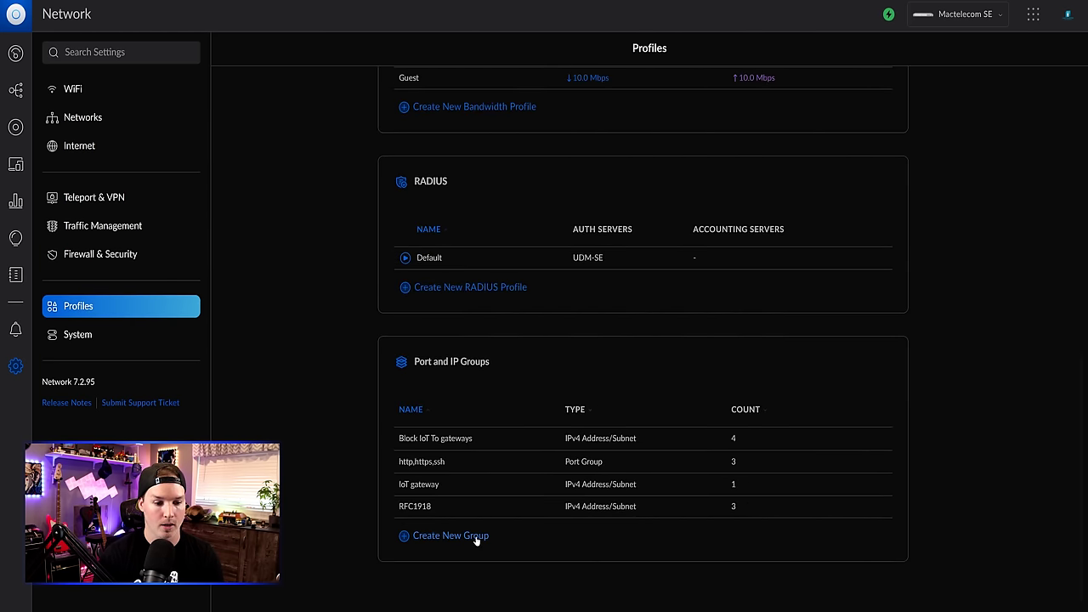
pyautogui.click(467, 536)
pyautogui.click(623, 101)
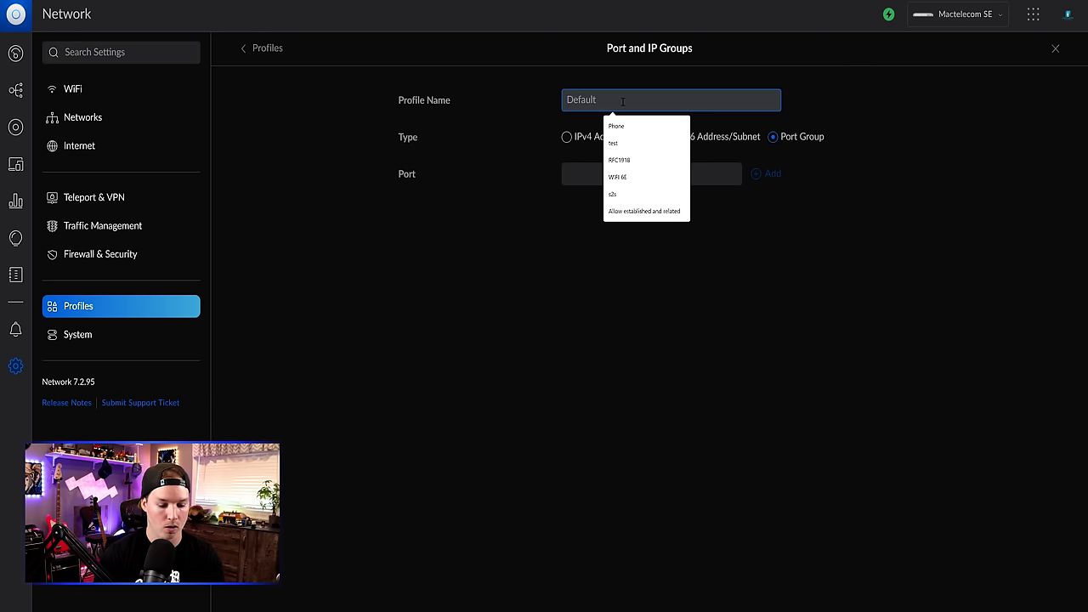
pyautogui.write('Google music')
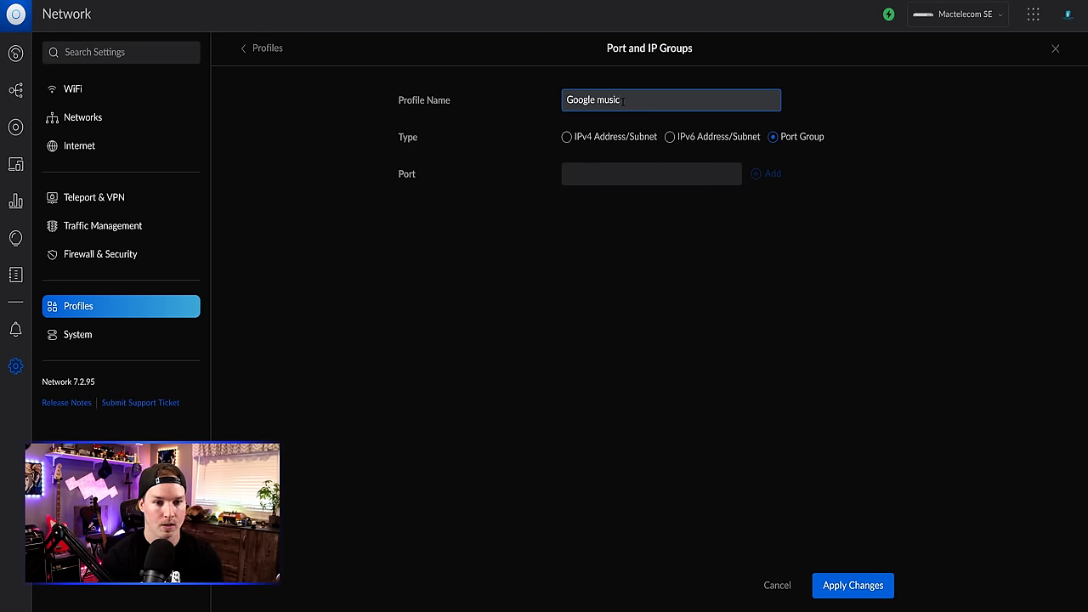
# - Add IPv4 addresses 192.168.20.108 and 192.168.20.117 to the group, save it, and return to Firewall & Security
pyautogui.click(576, 137)
pyautogui.click(581, 175)
pyautogui.write('192')
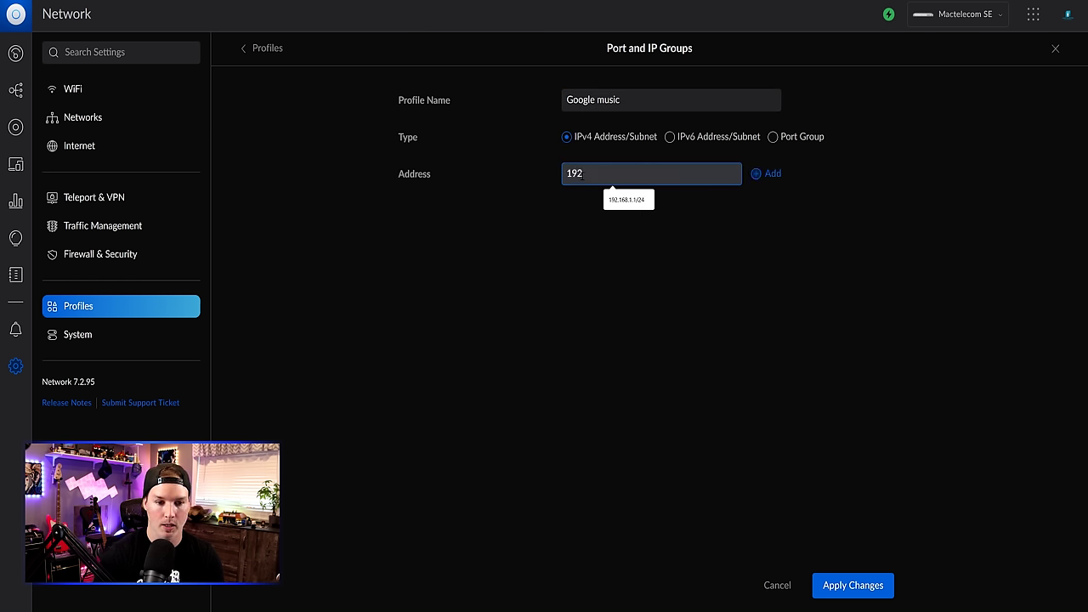
pyautogui.write('.168.20.10')
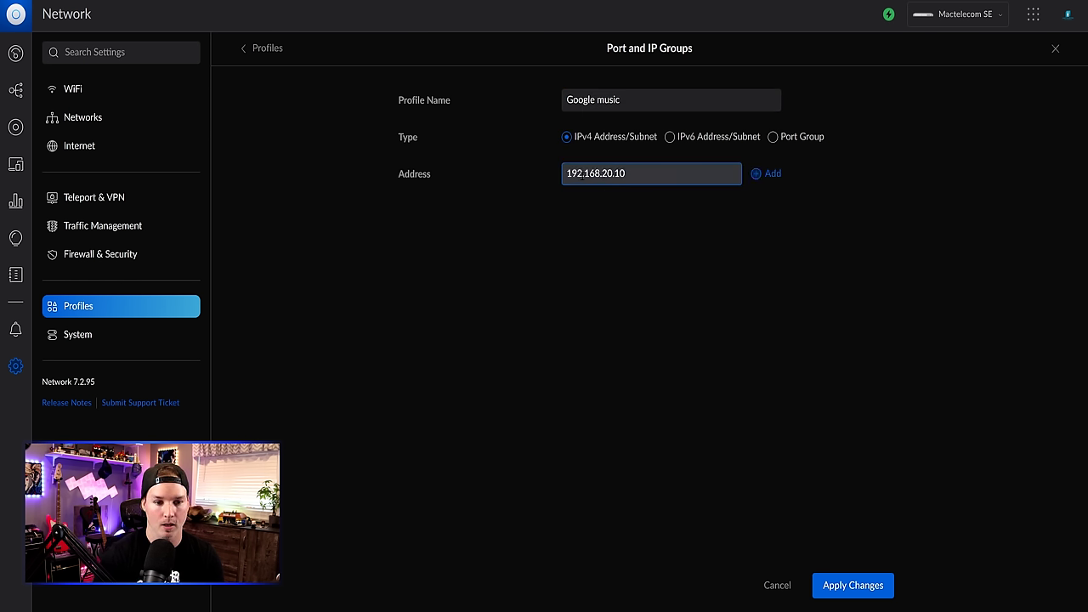
pyautogui.write('8')
pyautogui.press('Return')
pyautogui.write('192.1')
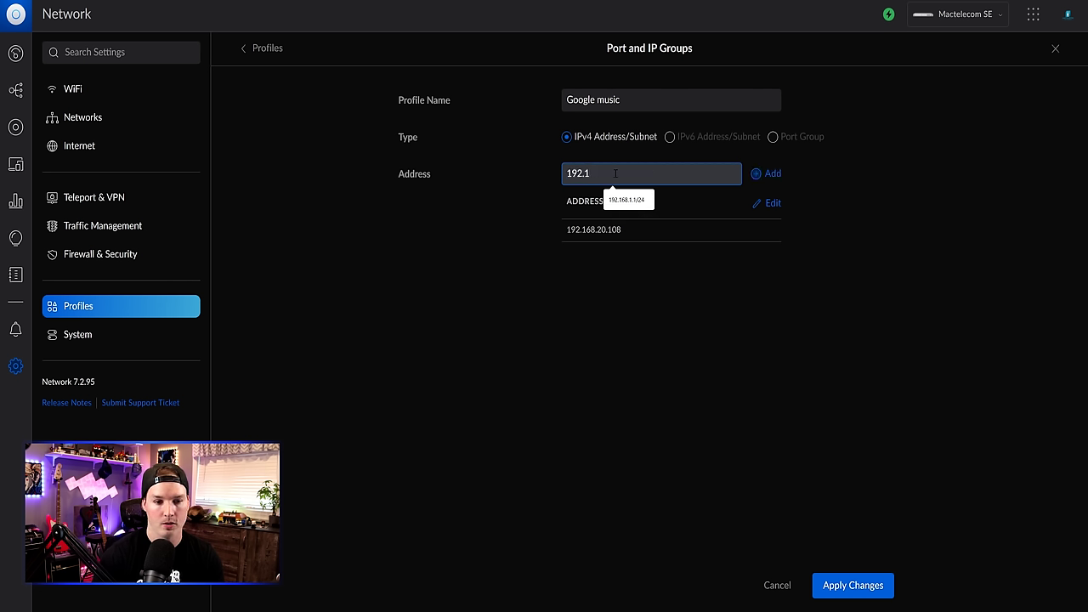
pyautogui.write('68.20.117')
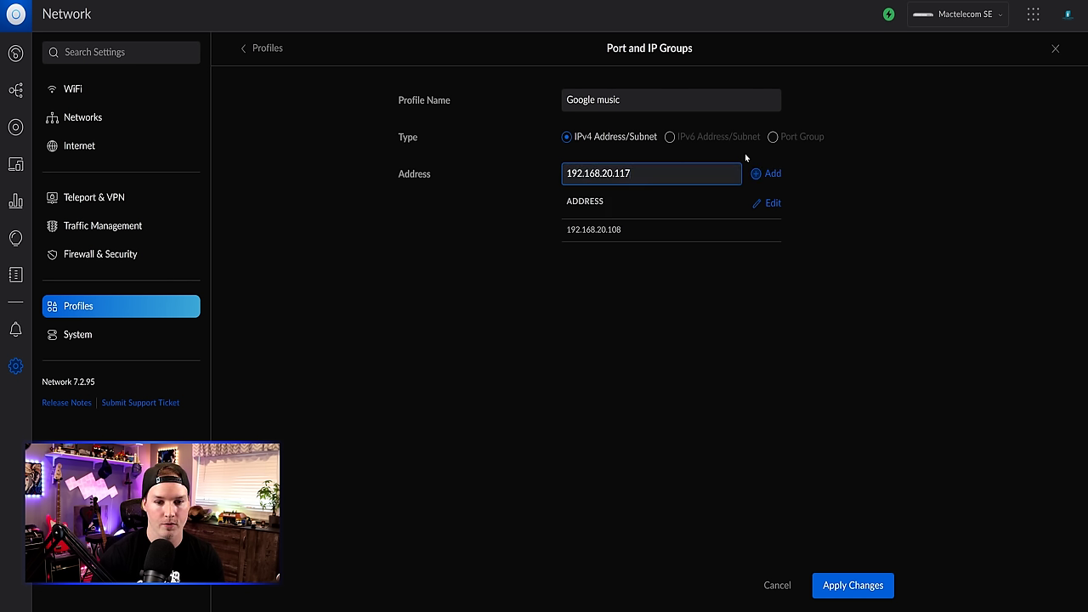
pyautogui.click(768, 174)
pyautogui.click(852, 586)
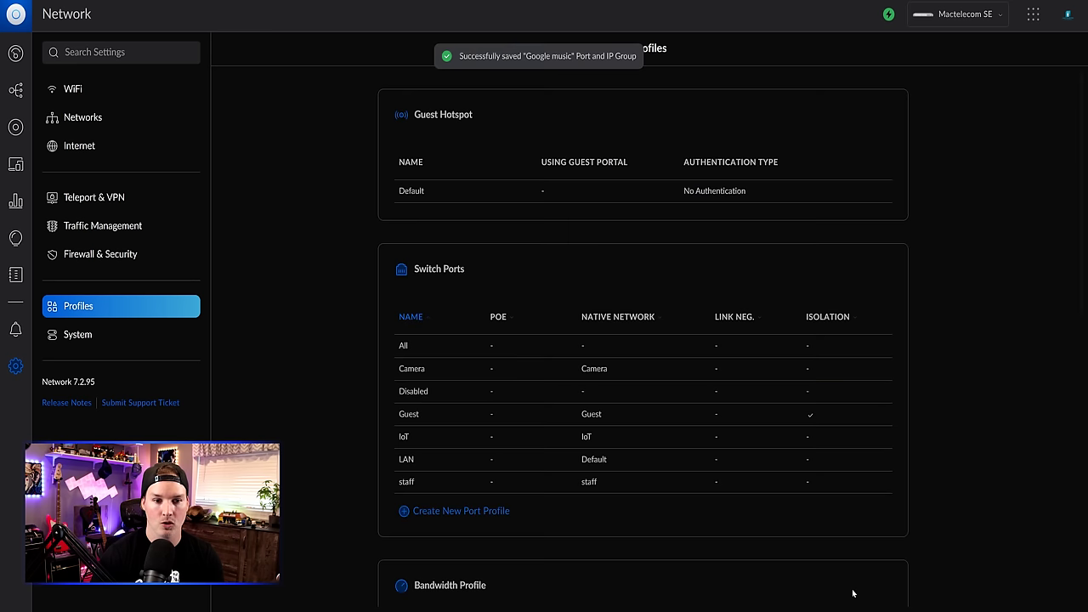
pyautogui.click(95, 256)
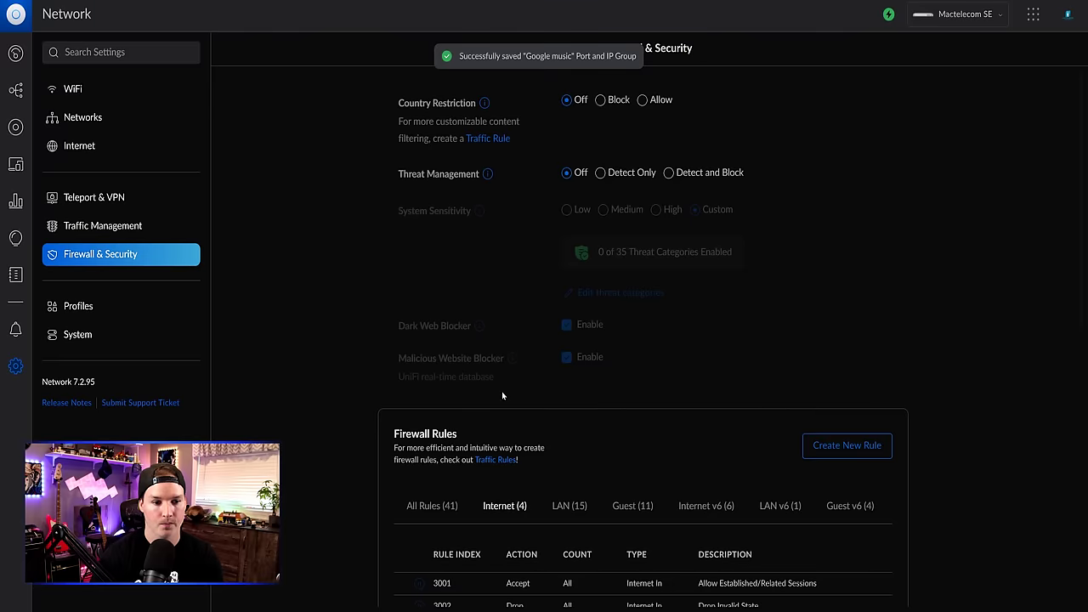
# - Start a new LAN In firewall rule described 'Cam to music'
pyautogui.scroll(-2, 802, 128)
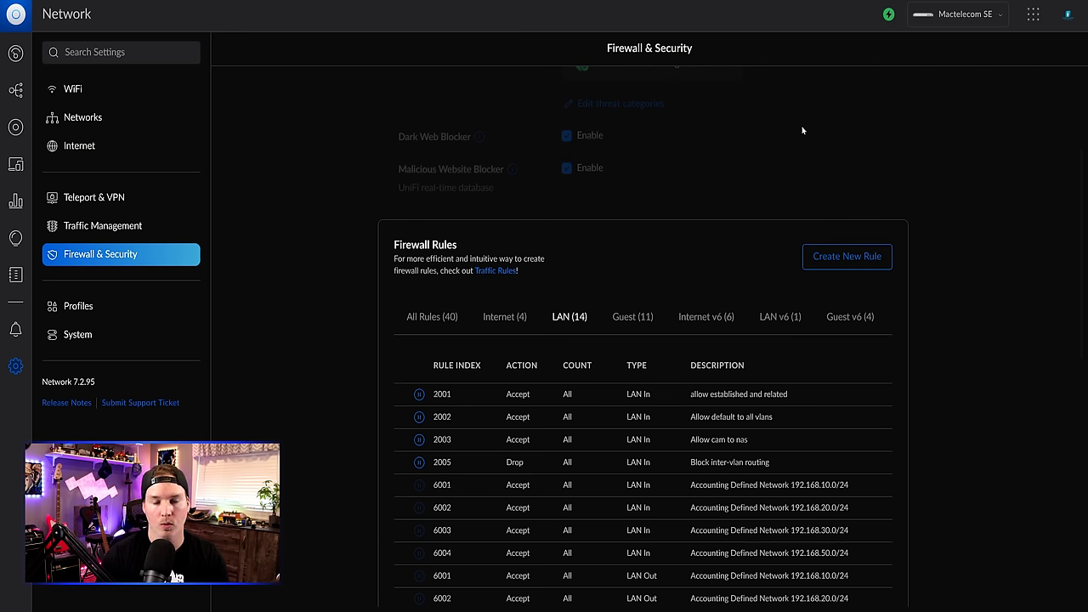
pyautogui.click(843, 267)
pyautogui.click(666, 101)
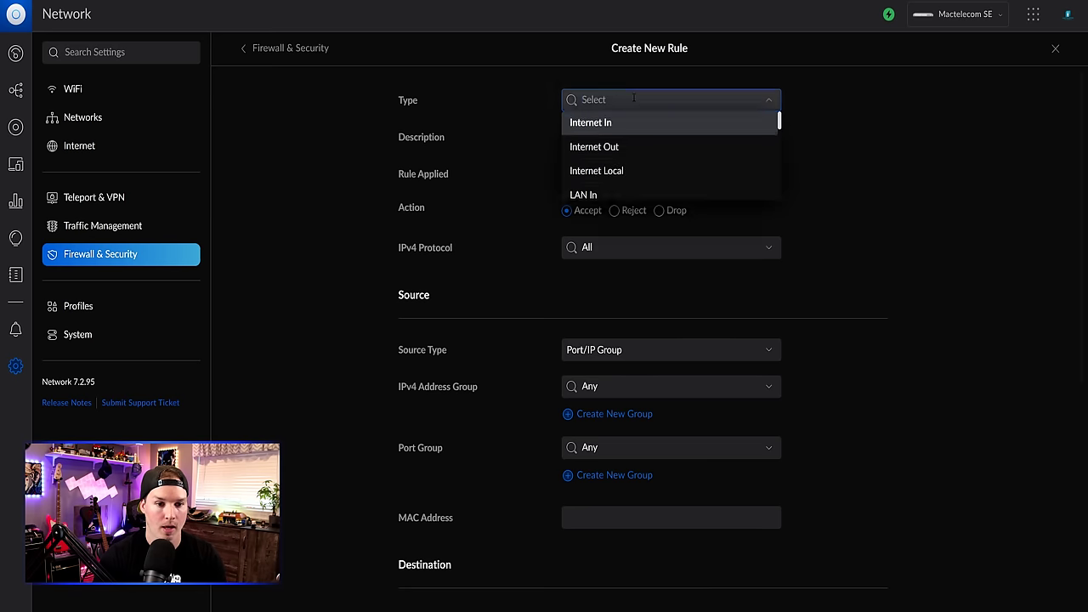
pyautogui.click(595, 195)
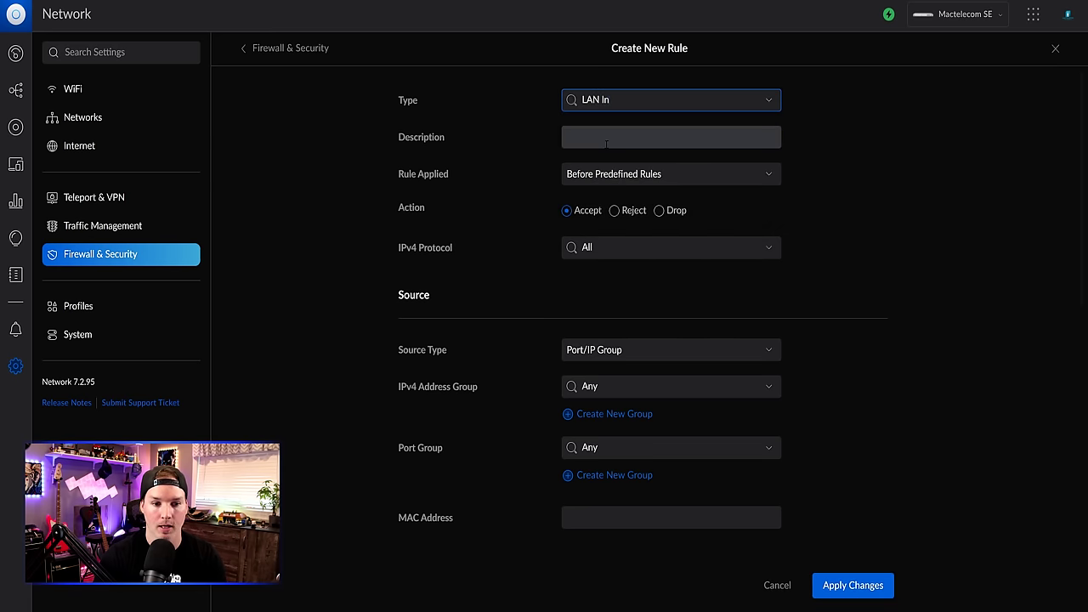
pyautogui.click(606, 139)
pyautogui.write('Cam to music')
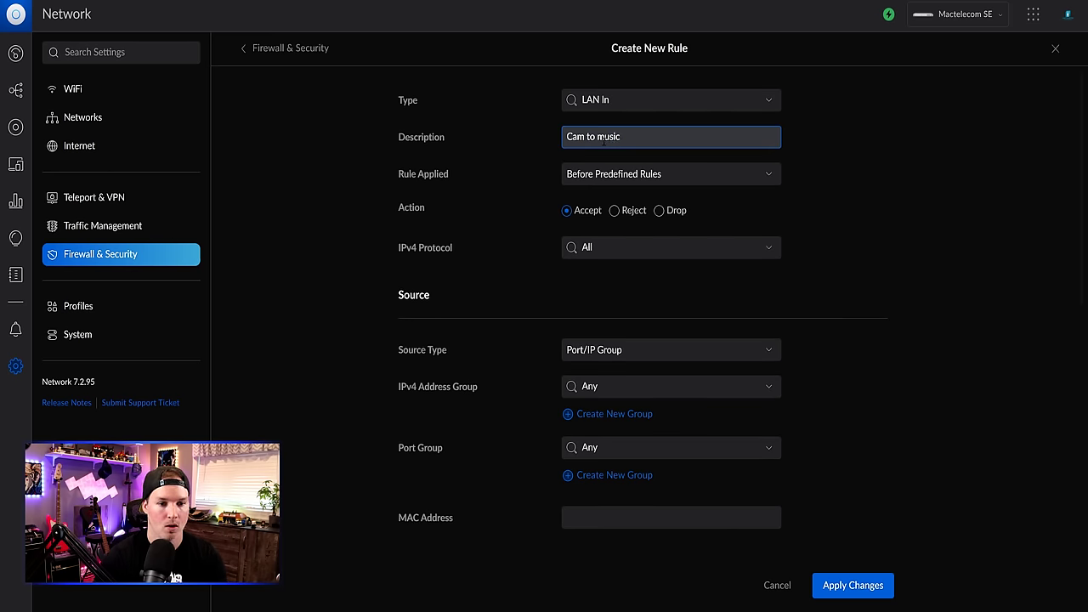
# - Set the rule's source to the Camera network and destination to the Google music group, then save
pyautogui.scroll(-2, 553, 224)
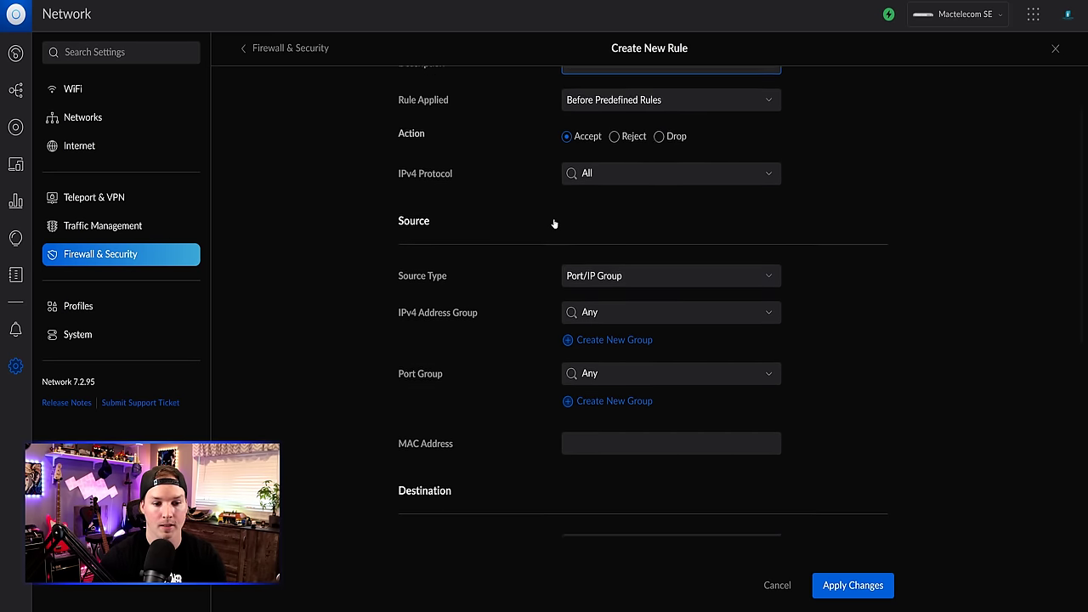
pyautogui.click(592, 254)
pyautogui.click(600, 300)
pyautogui.click(602, 299)
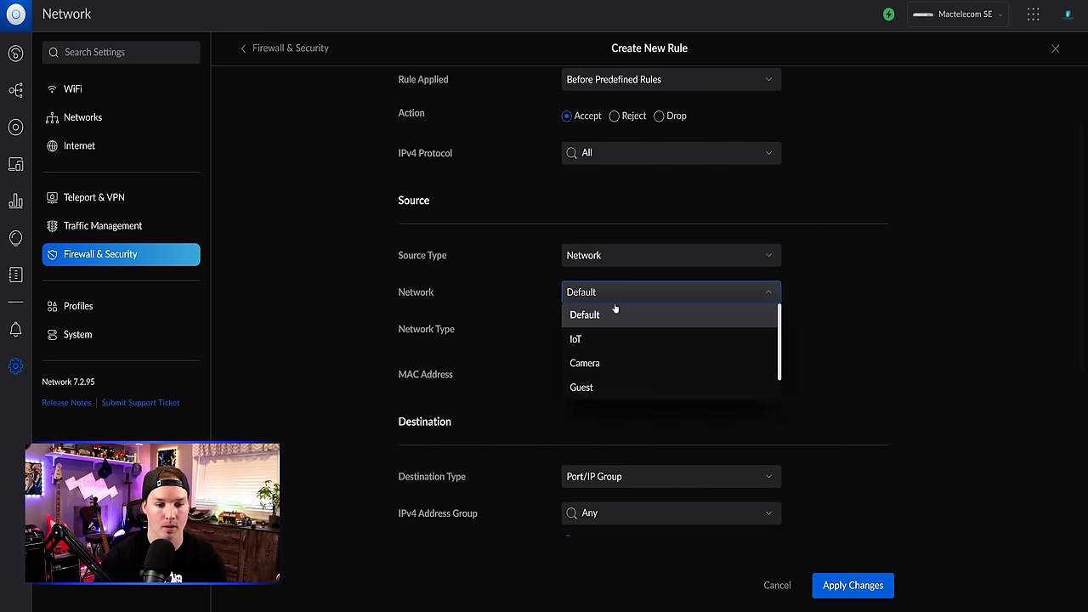
pyautogui.click(600, 362)
pyautogui.scroll(-2, 599, 362)
pyautogui.scroll(-1, 629, 352)
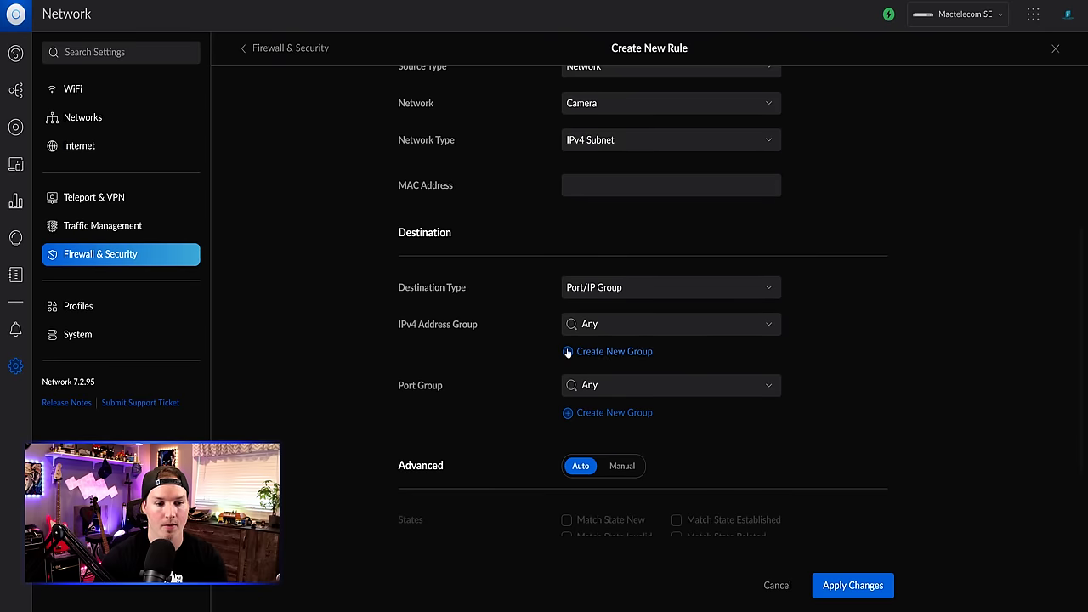
pyautogui.click(626, 321)
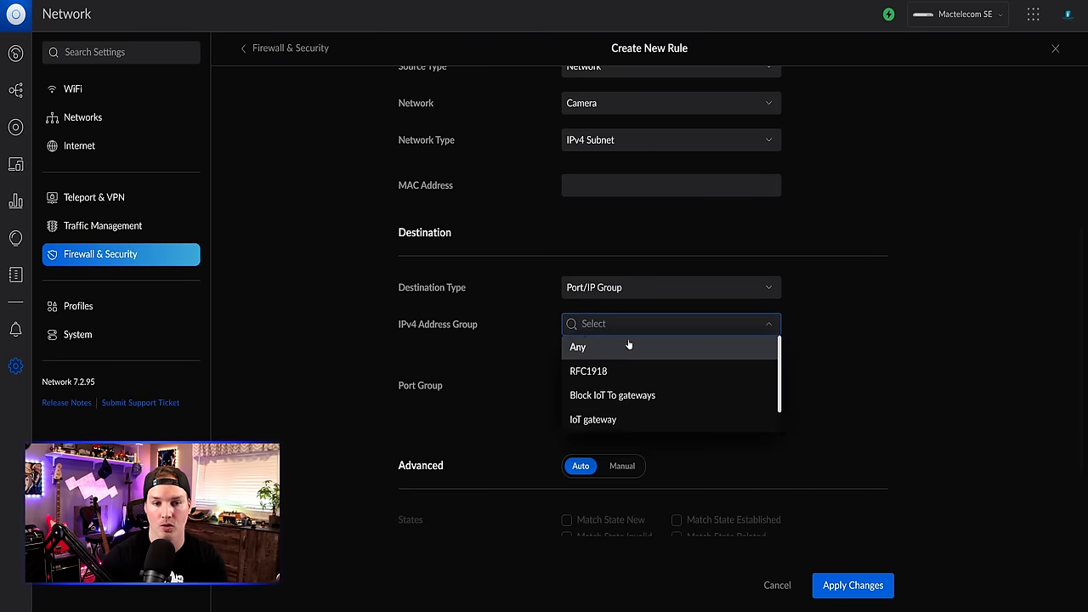
pyautogui.scroll(-1, 629, 347)
pyautogui.click(605, 417)
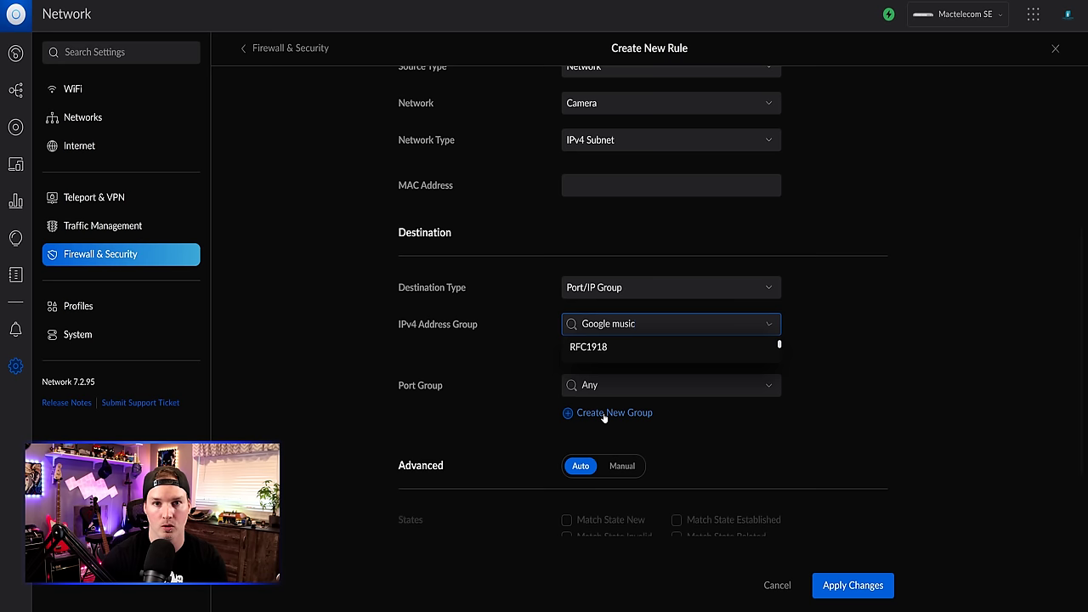
pyautogui.click(849, 586)
# - In the LAN rules, drag Cam to music above Block inter-vlan routing
pyautogui.scroll(-3, 692, 456)
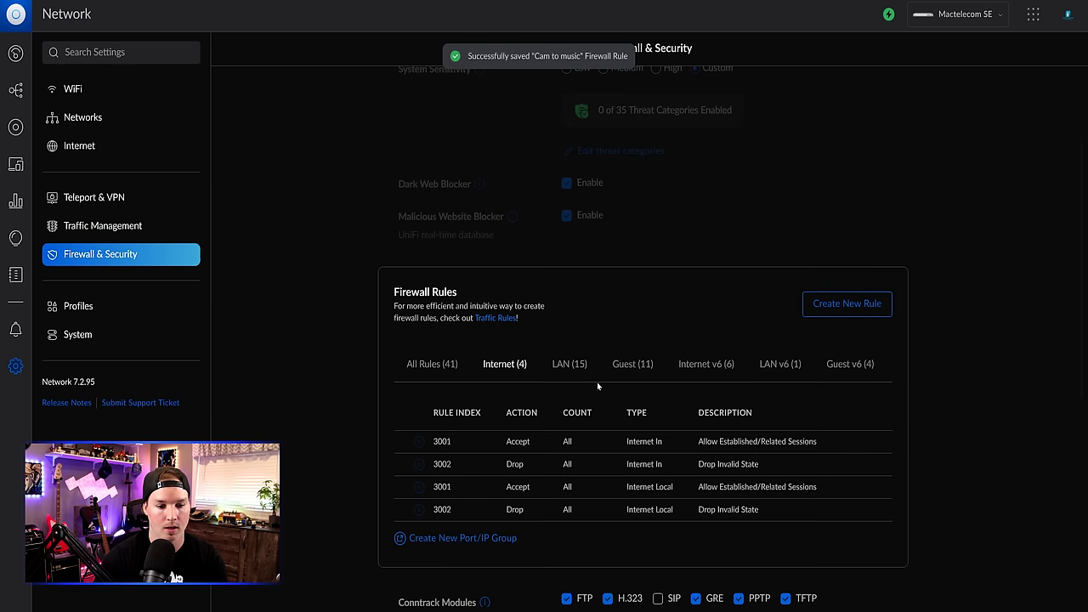
pyautogui.click(576, 372)
pyautogui.scroll(-3, 575, 376)
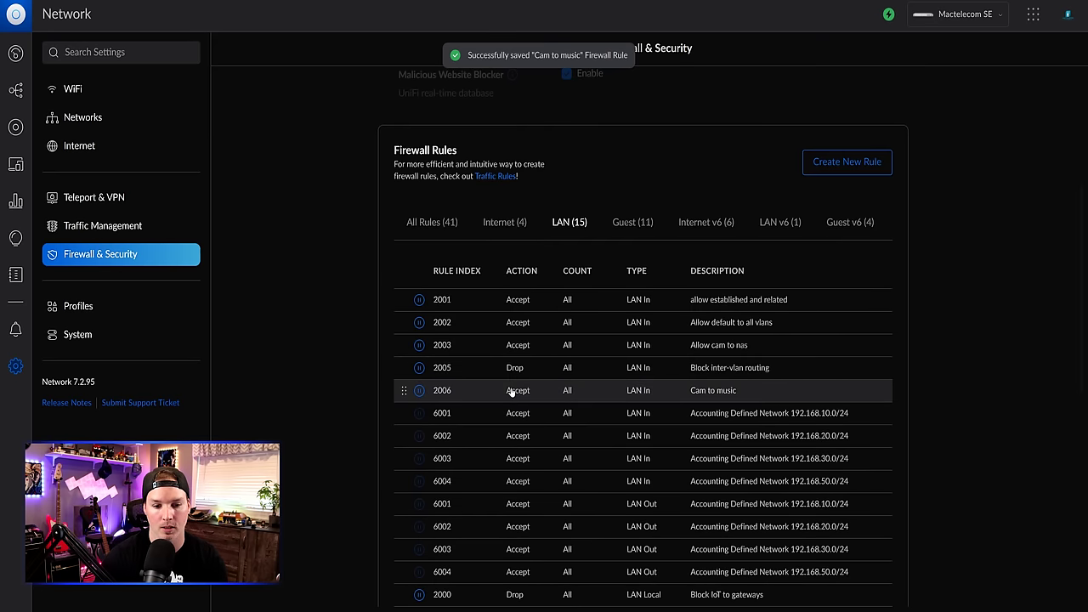
pyautogui.moveTo(405, 390); pyautogui.dragTo(406, 368)
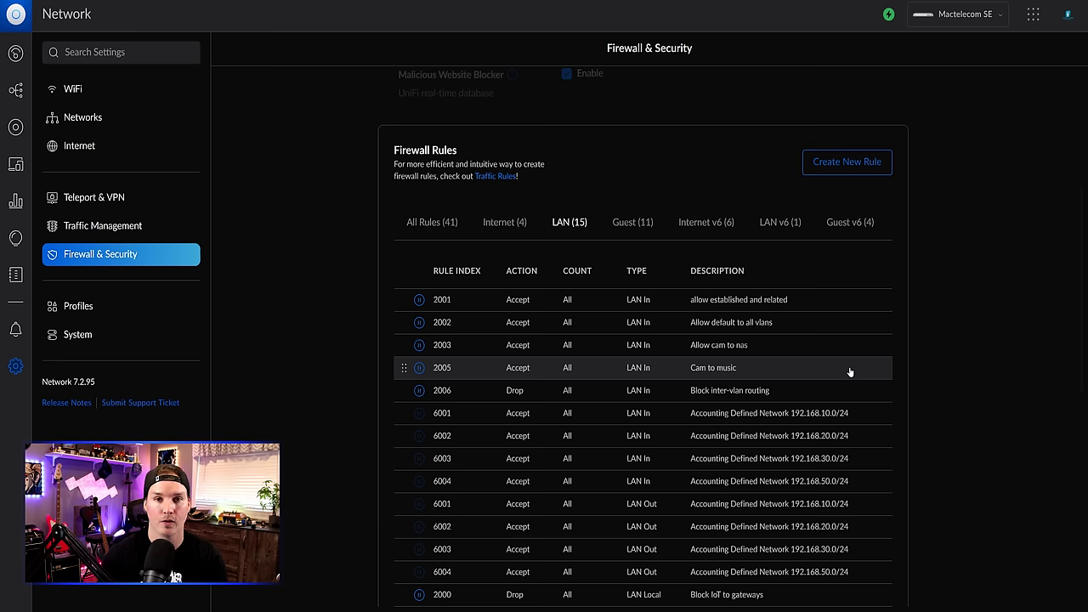
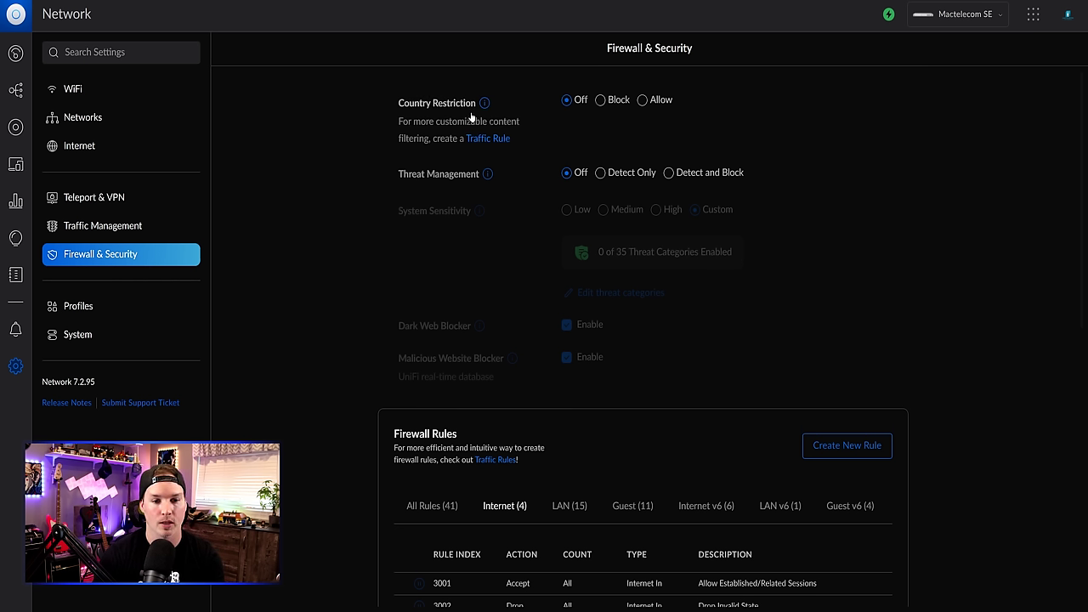
# - Try blocking Canada under country restriction, then turn country restriction back off
pyautogui.click(600, 101)
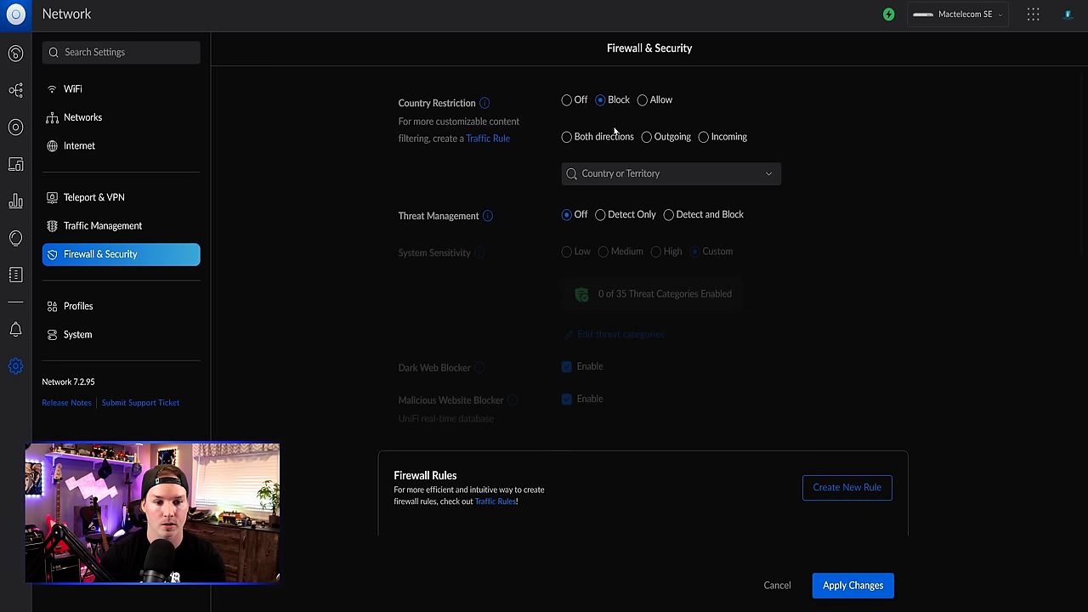
pyautogui.click(623, 175)
pyautogui.write('canada')
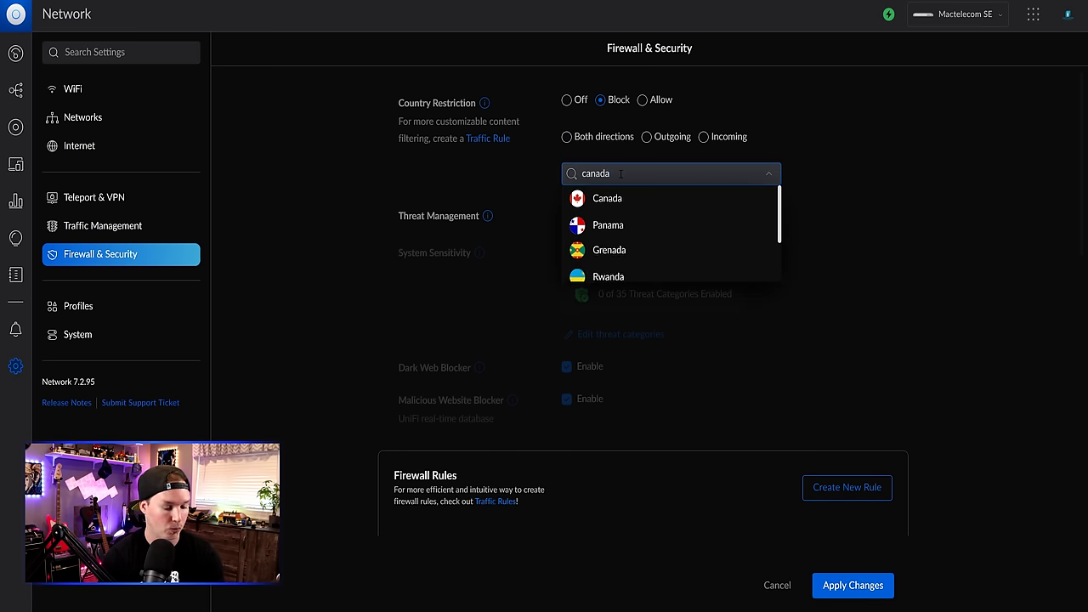
pyautogui.click(623, 202)
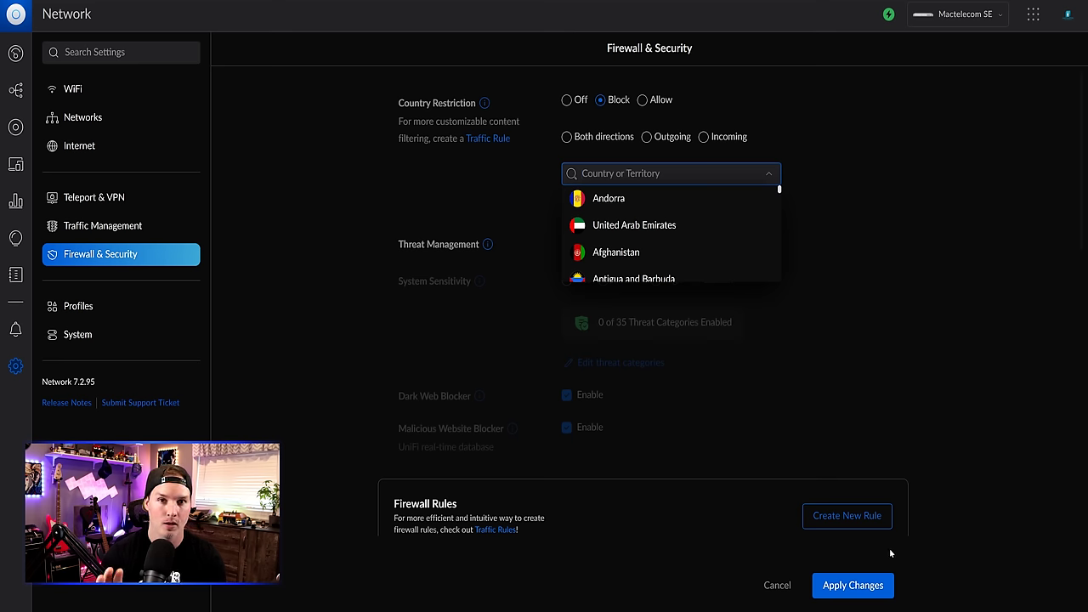
pyautogui.click(893, 284)
pyautogui.click(567, 99)
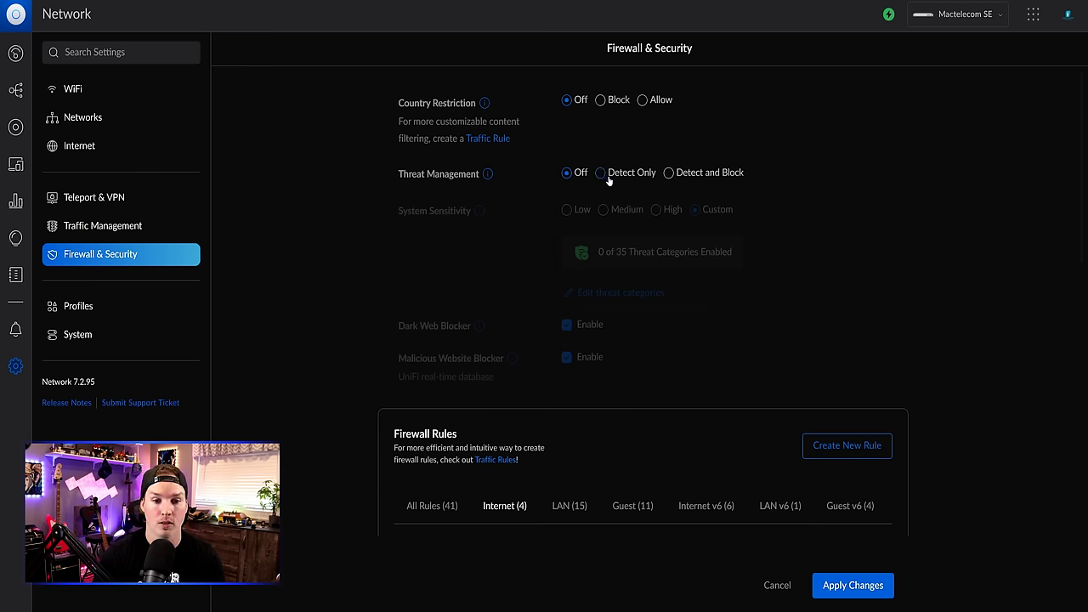
# - Set threat management to Detect and Block at High sensitivity and apply the changes
pyautogui.click(669, 174)
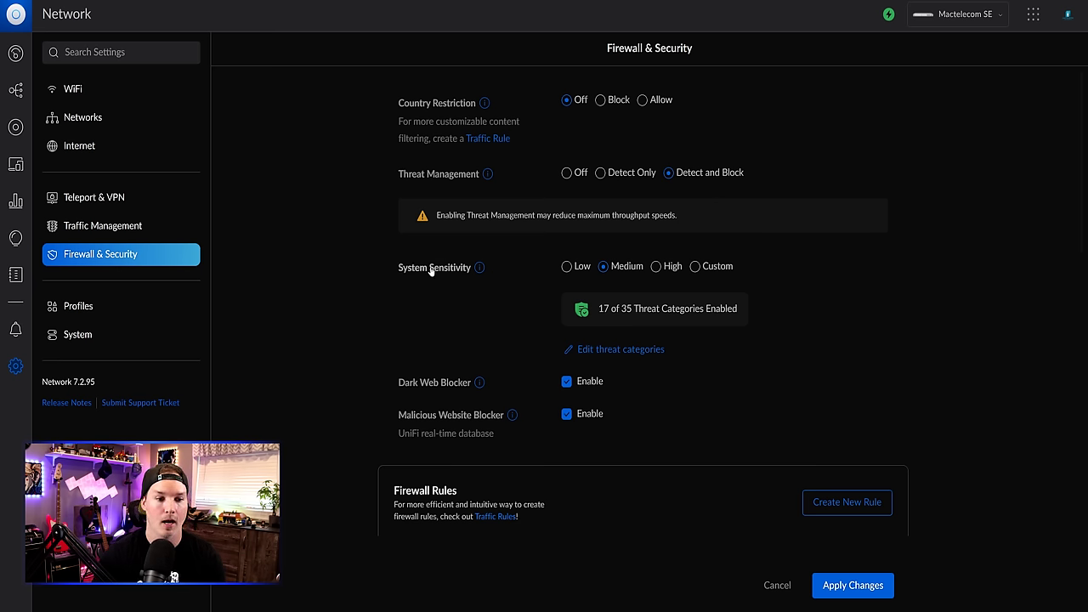
pyautogui.click(657, 268)
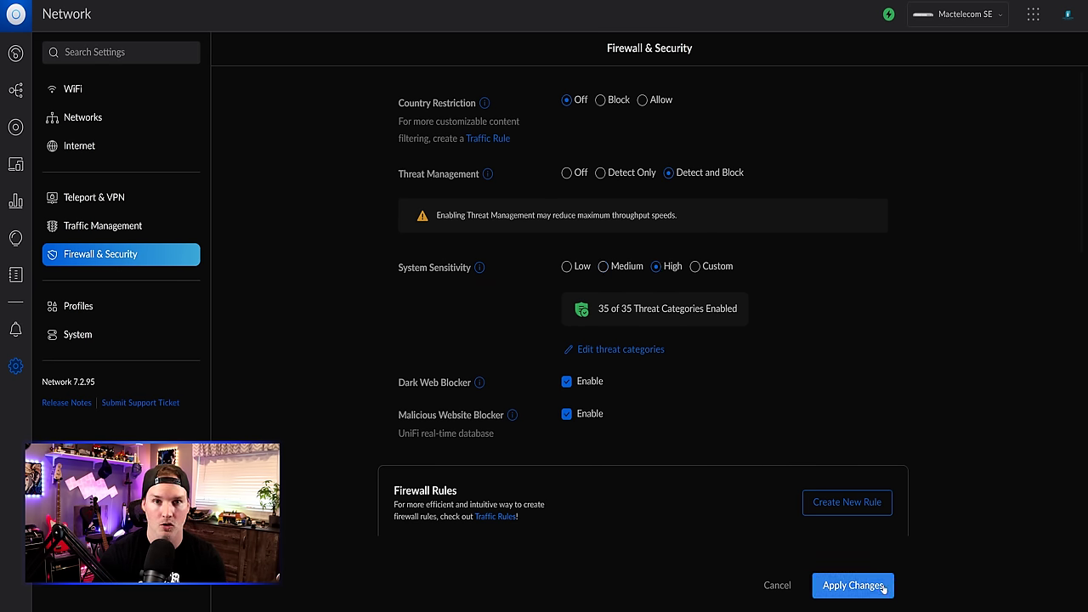
pyautogui.click(853, 585)
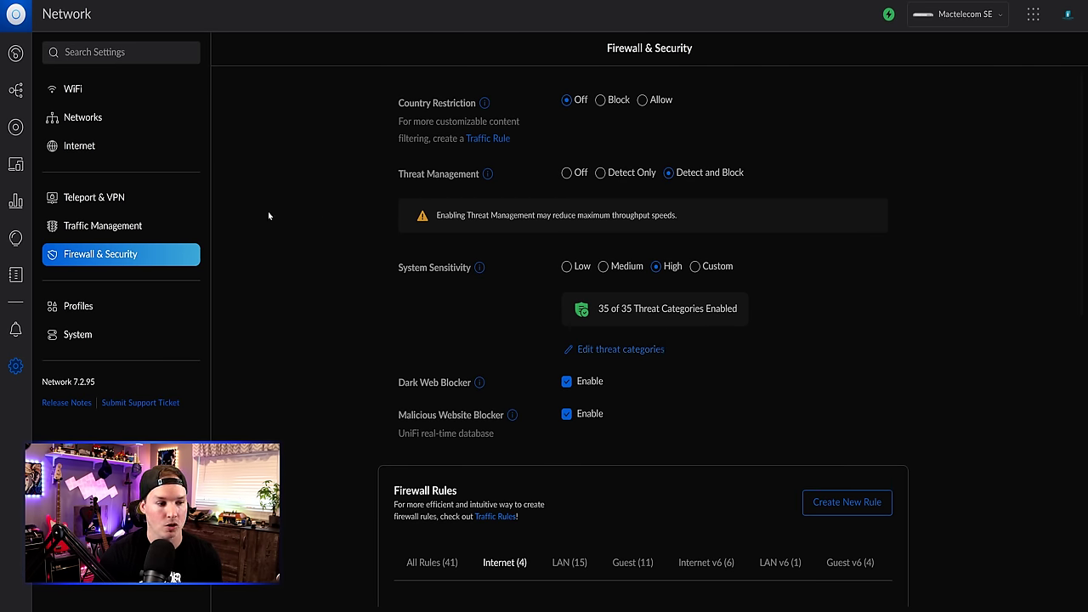
# - Check the Threats tab of the system logs for any detected threats
pyautogui.click(15, 276)
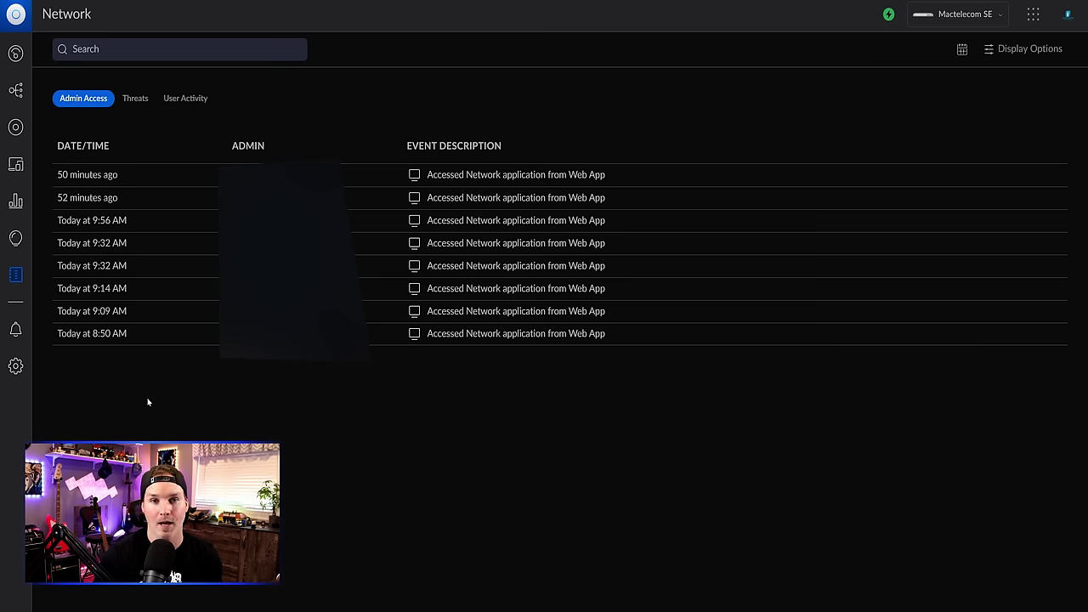
pyautogui.click(135, 100)
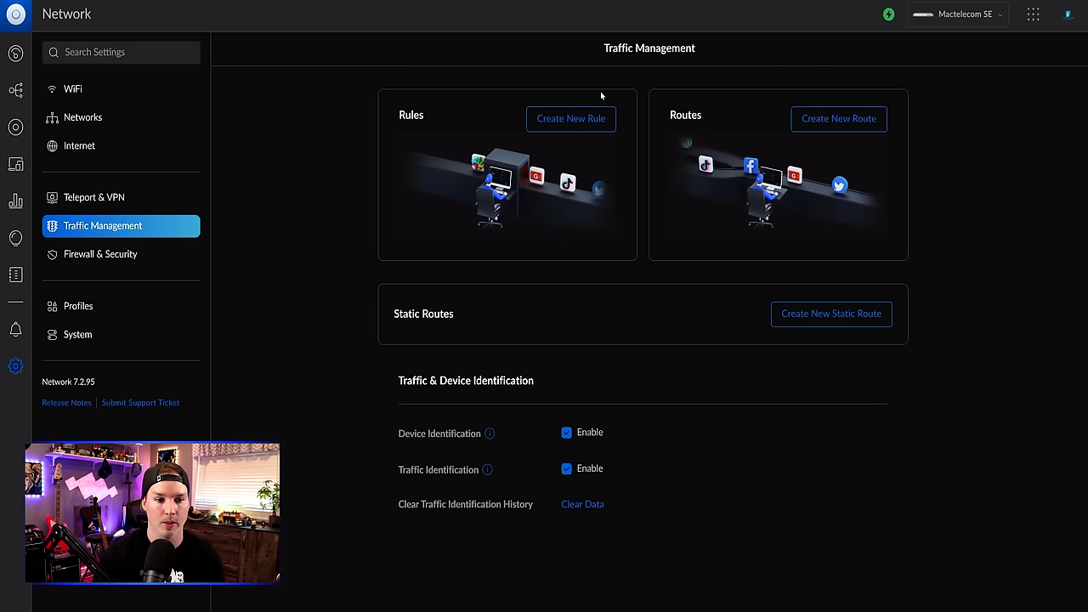
# - Start a new Block-by-App traffic rule for Facebook, Instagram, WeChat, WhatsApp and Snapchat
pyautogui.click(575, 120)
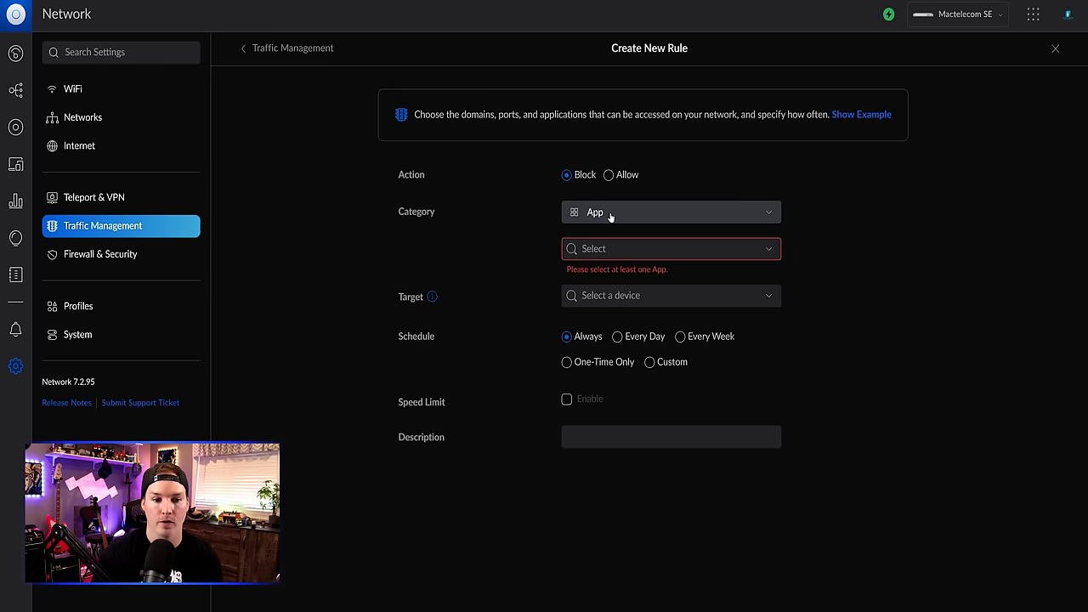
pyautogui.click(625, 249)
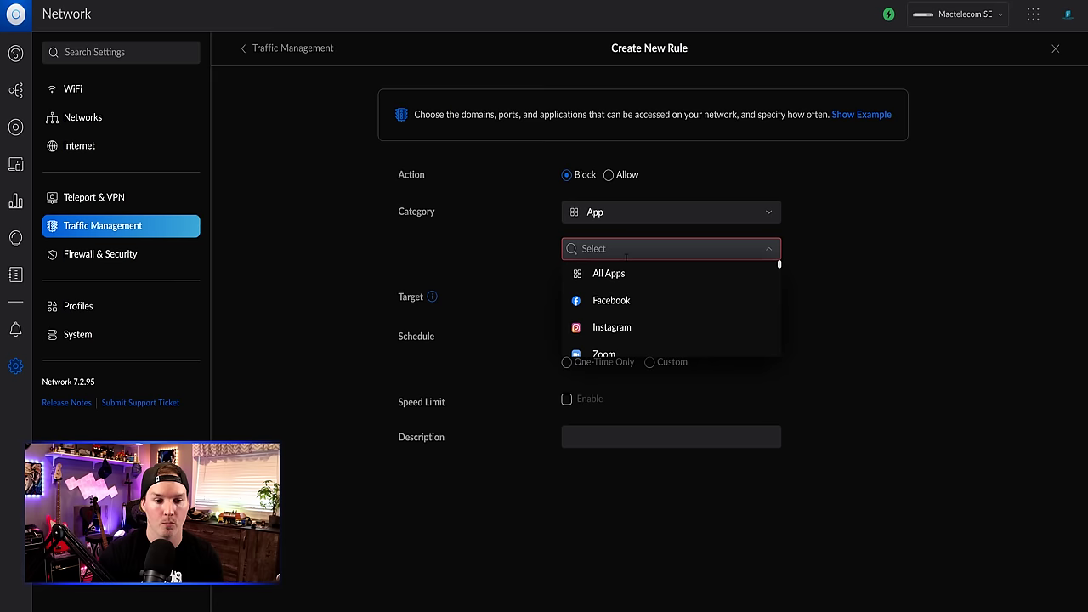
pyautogui.click(626, 302)
pyautogui.click(621, 330)
pyautogui.scroll(-1, 623, 334)
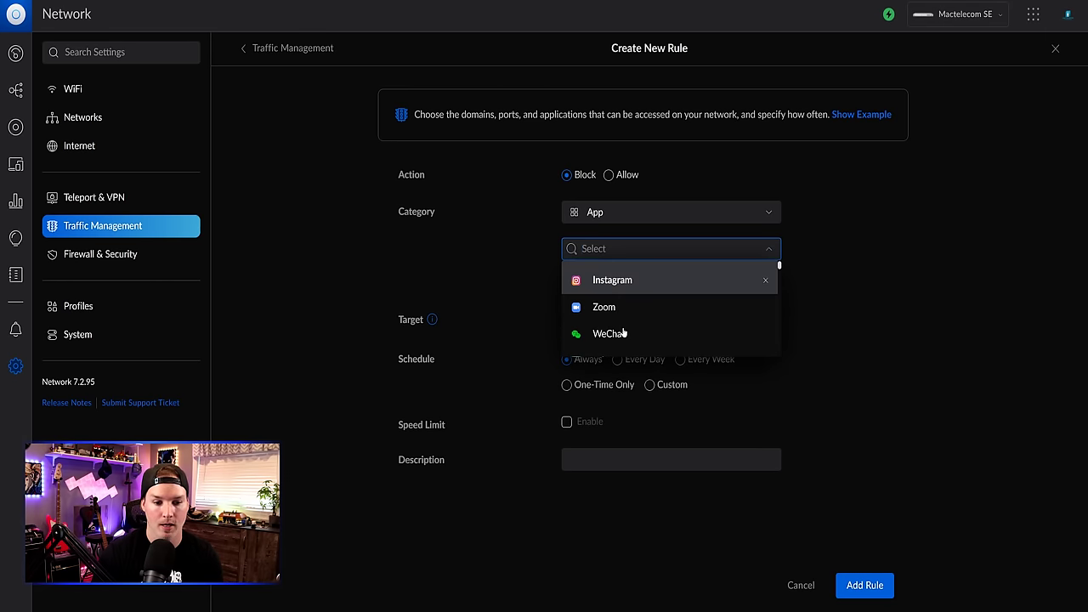
pyautogui.scroll(-1, 625, 331)
pyautogui.click(609, 287)
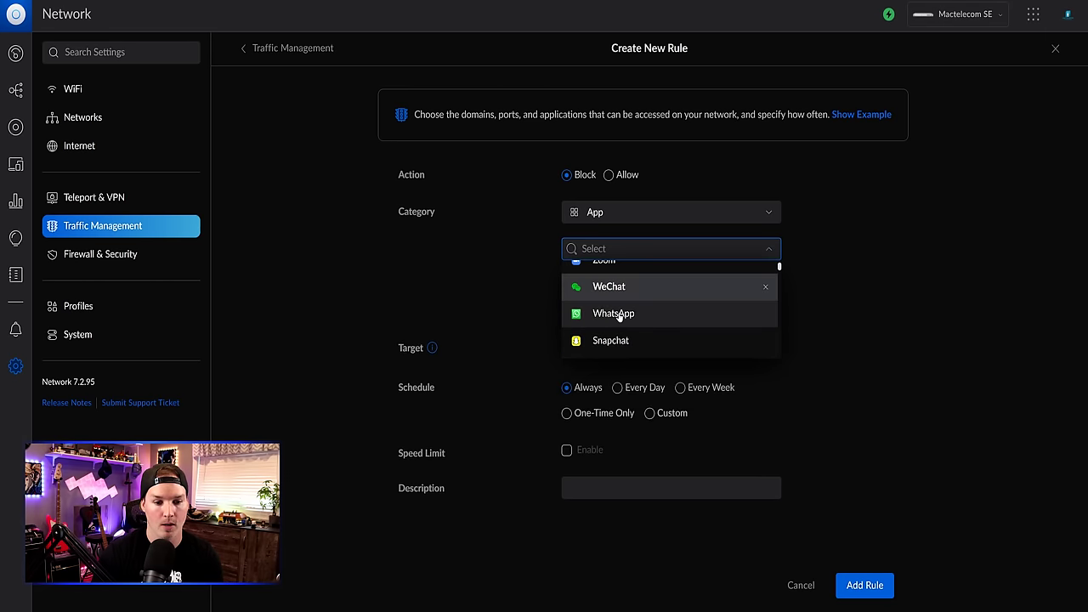
pyautogui.click(619, 314)
pyautogui.click(629, 343)
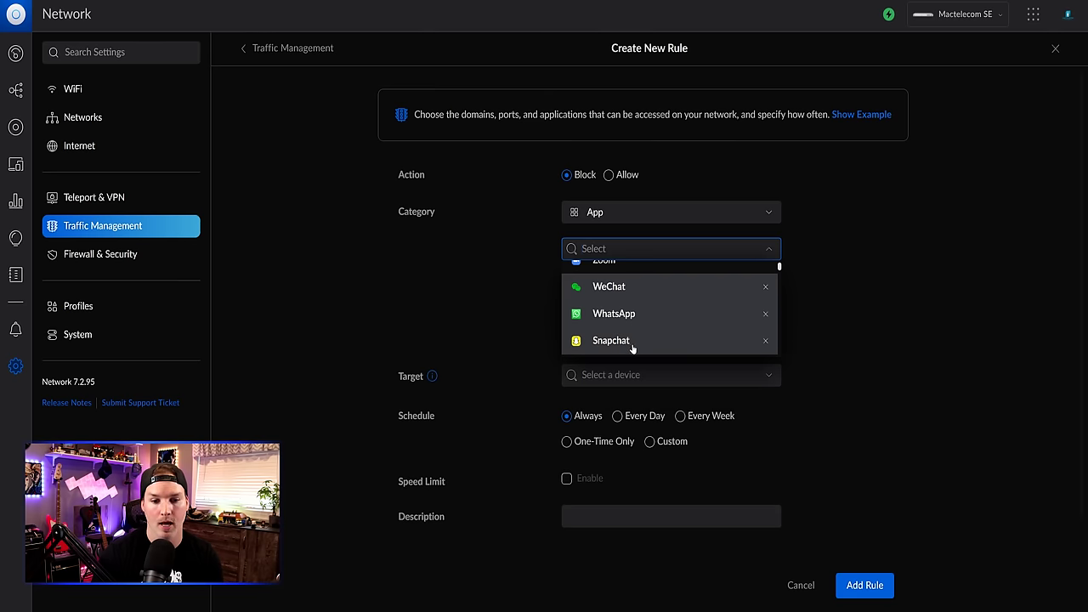
pyautogui.click(874, 291)
# - Target the rule at the staff network
pyautogui.scroll(-1, 871, 291)
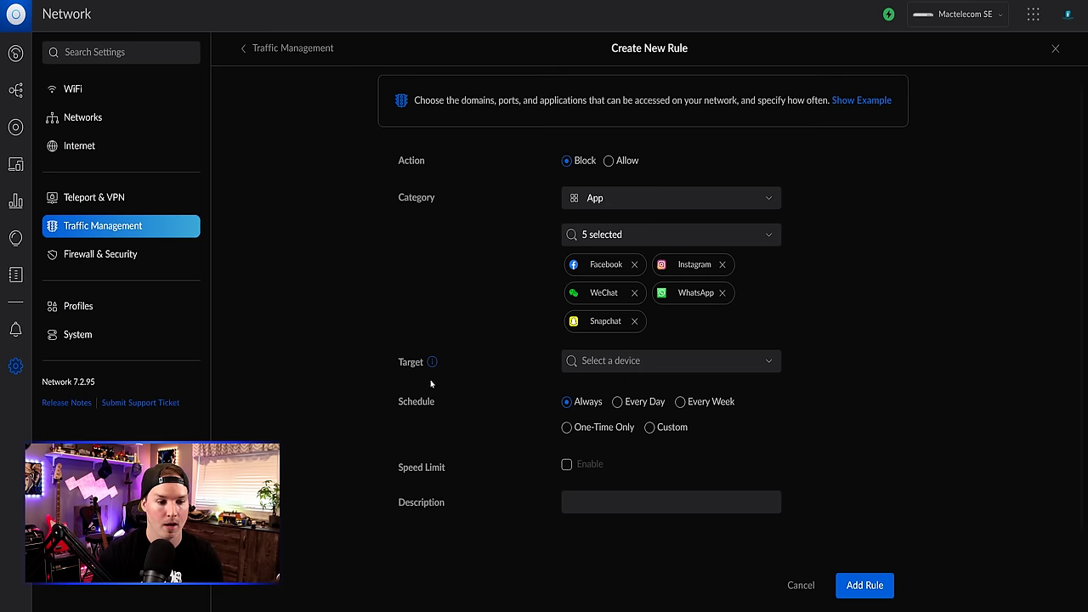
pyautogui.click(681, 366)
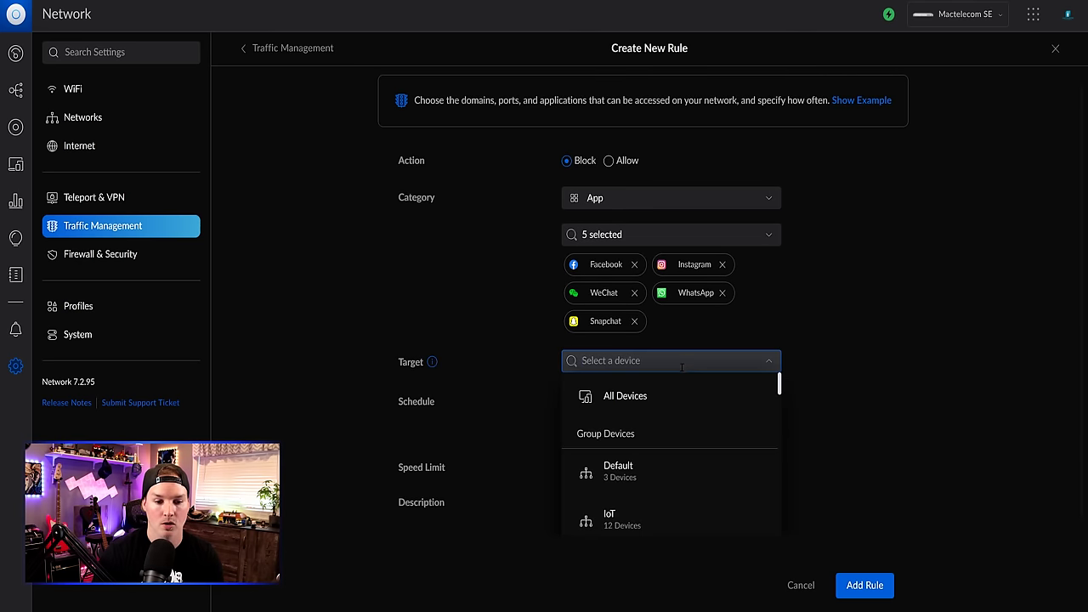
pyautogui.scroll(-3, 682, 387)
pyautogui.scroll(-3, 660, 439)
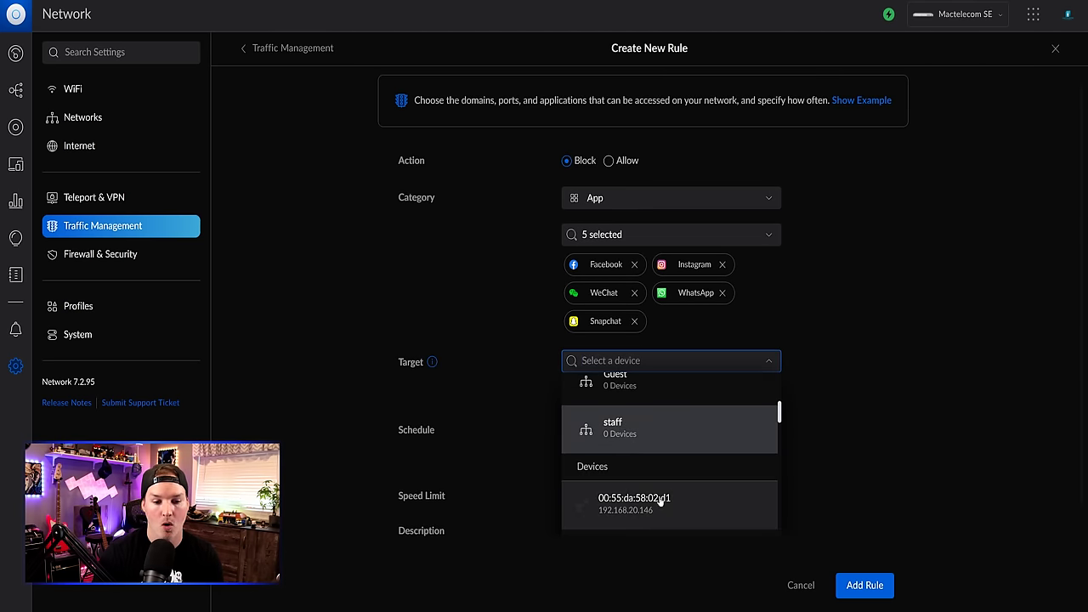
pyautogui.scroll(-3, 661, 501)
pyautogui.click(816, 419)
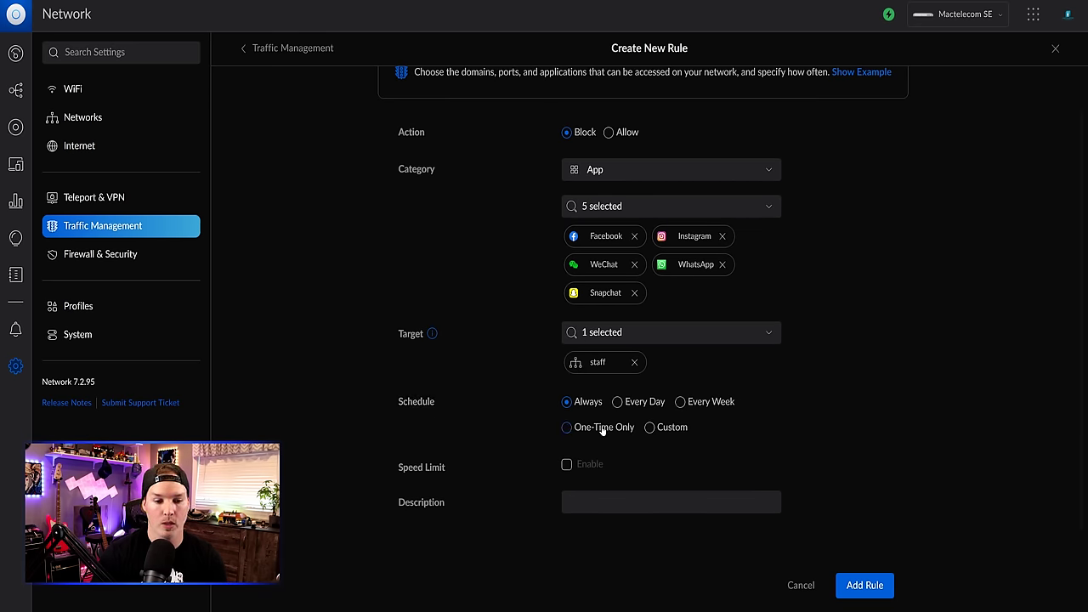
# - Give the rule a custom Monday–Friday schedule ending at 17:00
pyautogui.click(650, 427)
pyautogui.scroll(-3, 642, 425)
pyautogui.click(570, 395)
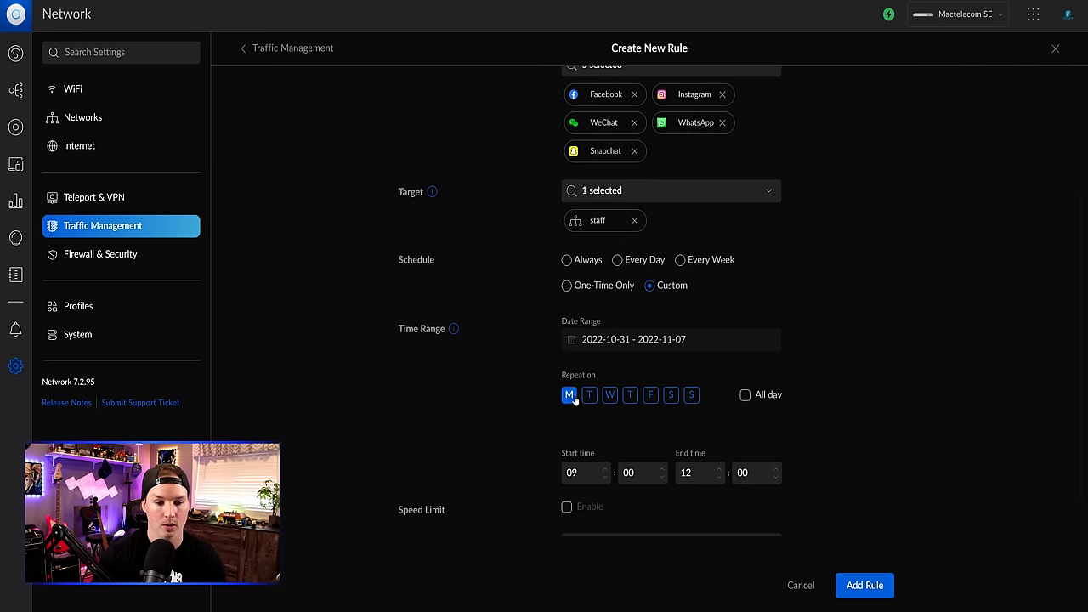
pyautogui.click(589, 396)
pyautogui.click(609, 395)
pyautogui.click(630, 395)
pyautogui.click(651, 395)
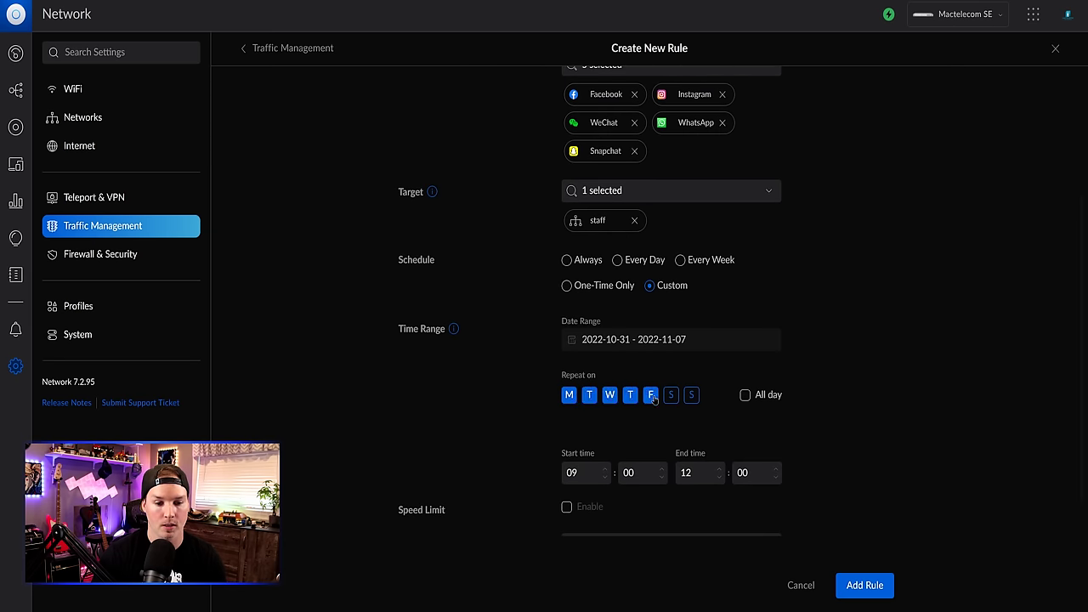
pyautogui.click(671, 397)
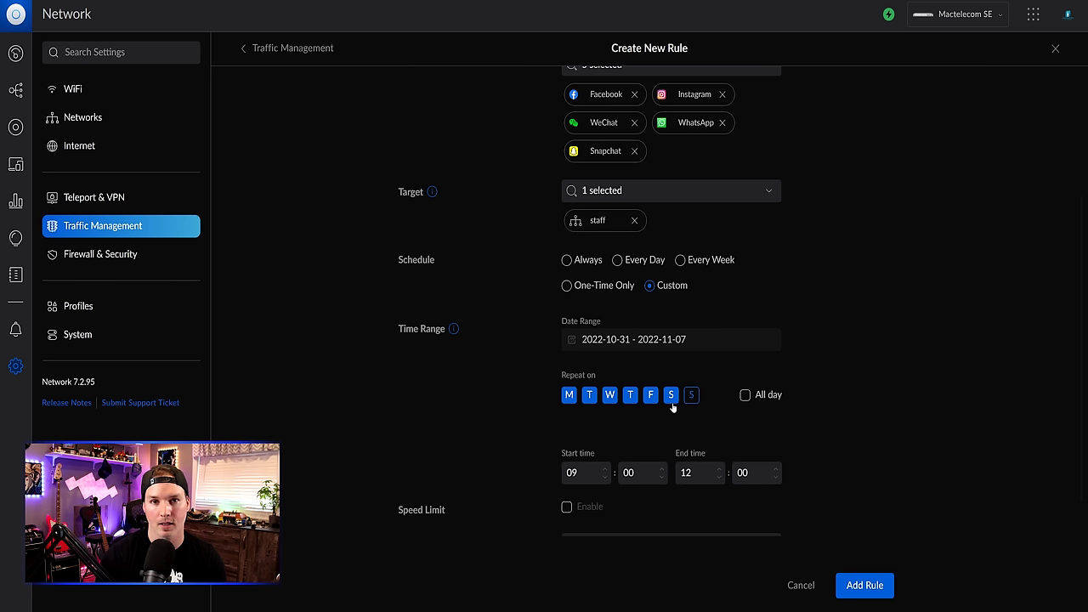
pyautogui.click(671, 398)
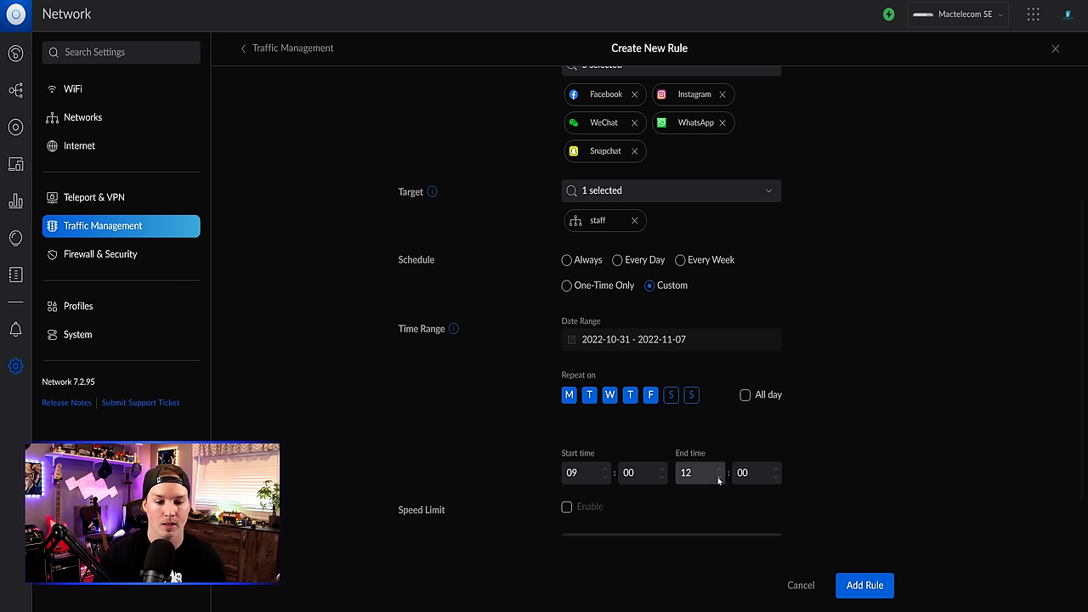
pyautogui.click(718, 478)
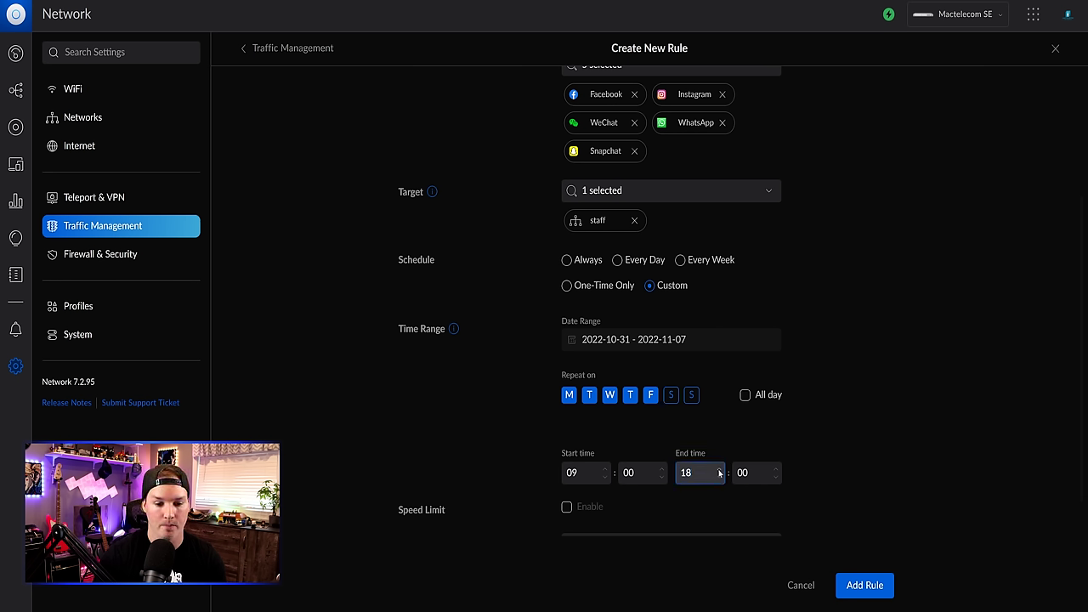
pyautogui.click(719, 478)
pyautogui.scroll(-1, 865, 461)
# - Describe the rule as 'Block staff to social media' and add it
pyautogui.click(618, 502)
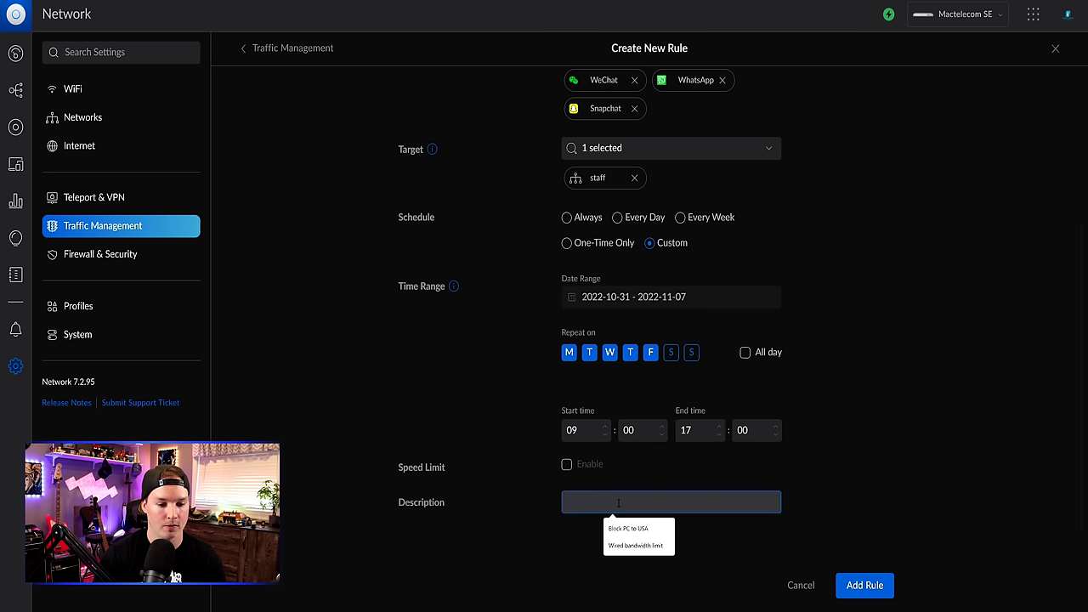
pyautogui.write('Block staff to social media')
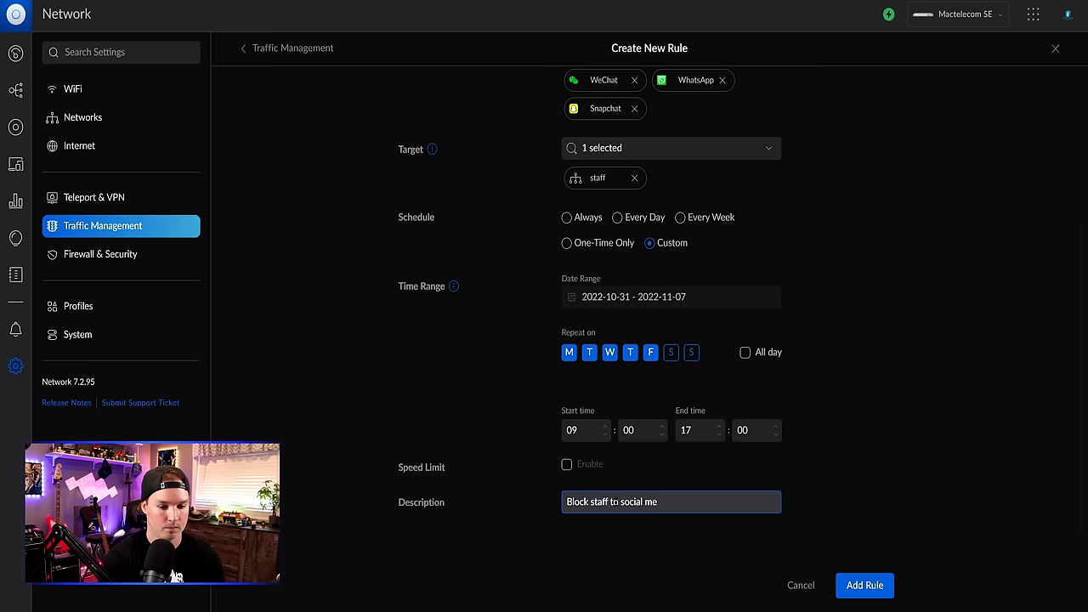
pyautogui.click(892, 577)
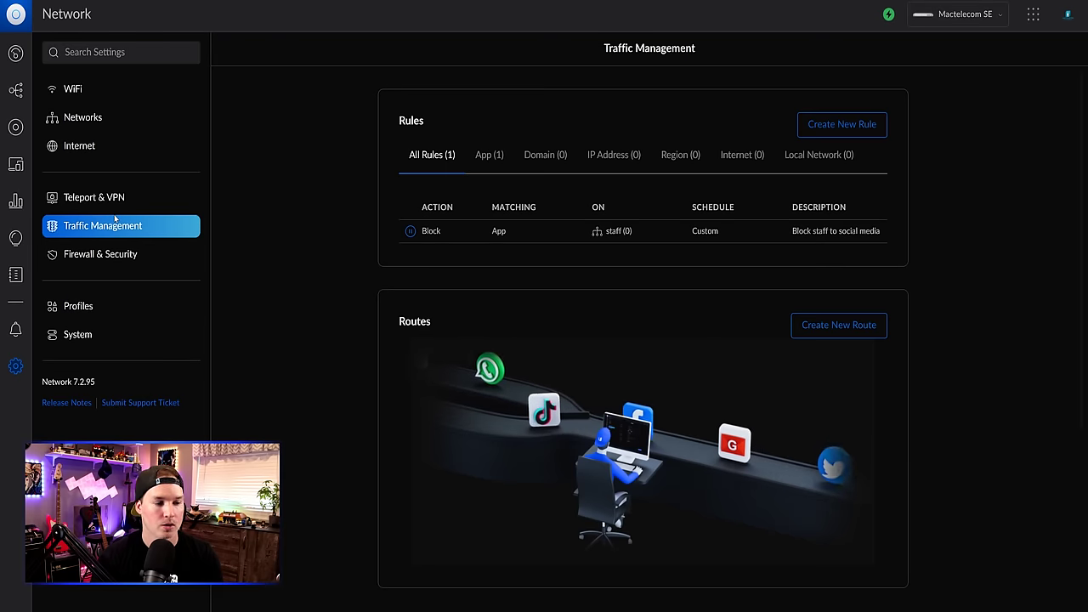
# - Set Internet load balancing to Distributed with a 25/75 split between WAN1 and WAN2
pyautogui.click(96, 150)
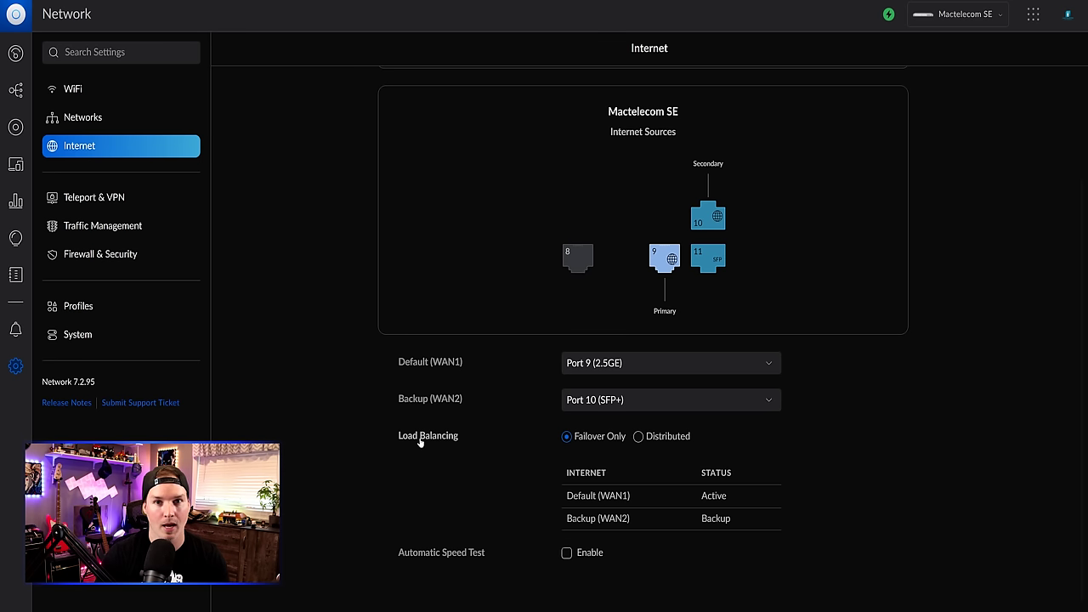
pyautogui.click(639, 438)
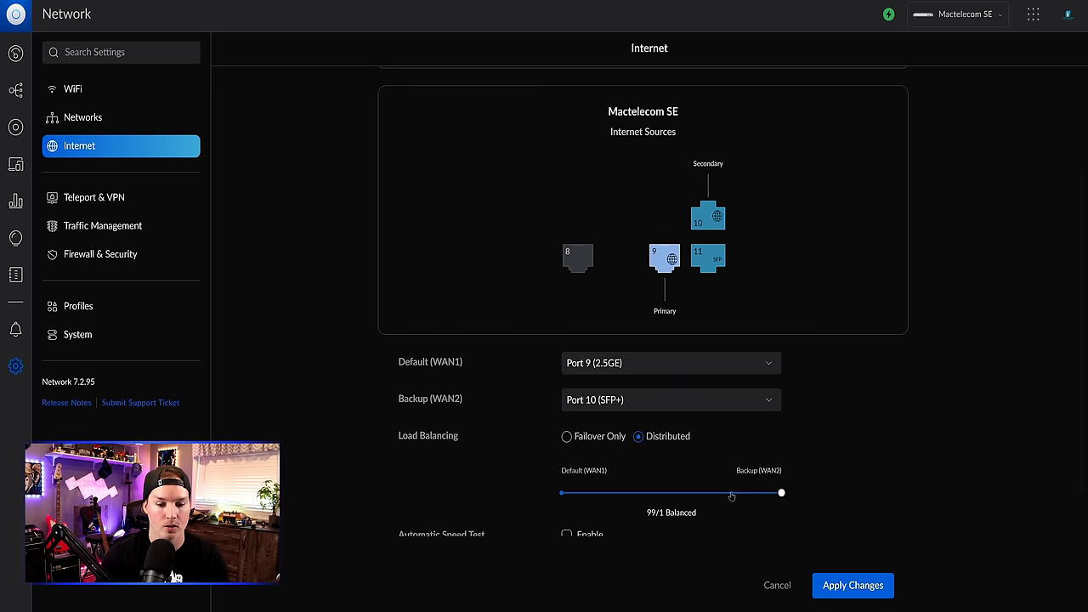
pyautogui.click(671, 494)
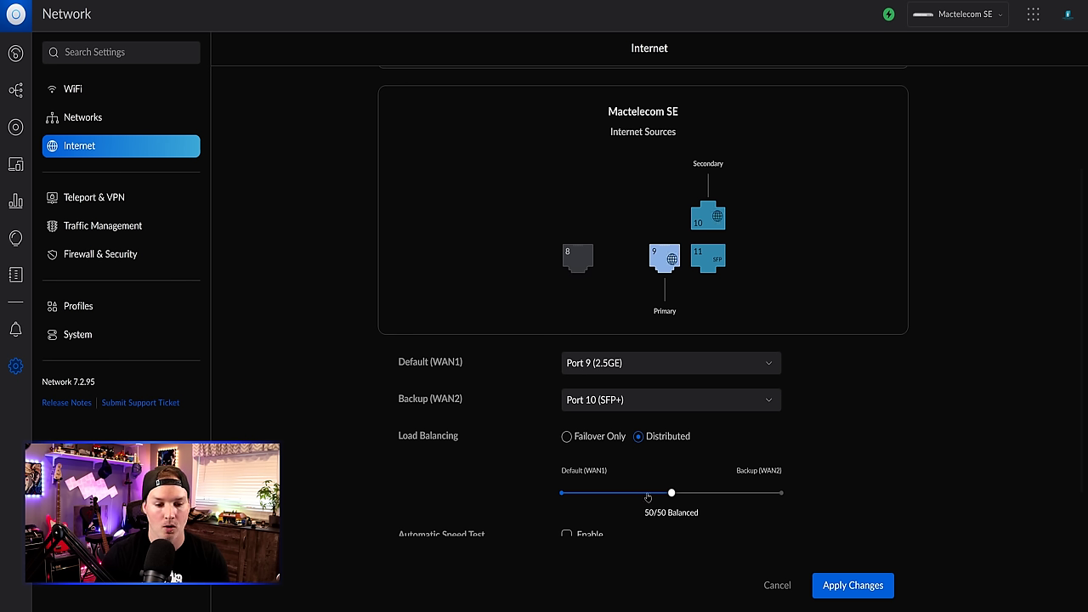
pyautogui.click(616, 493)
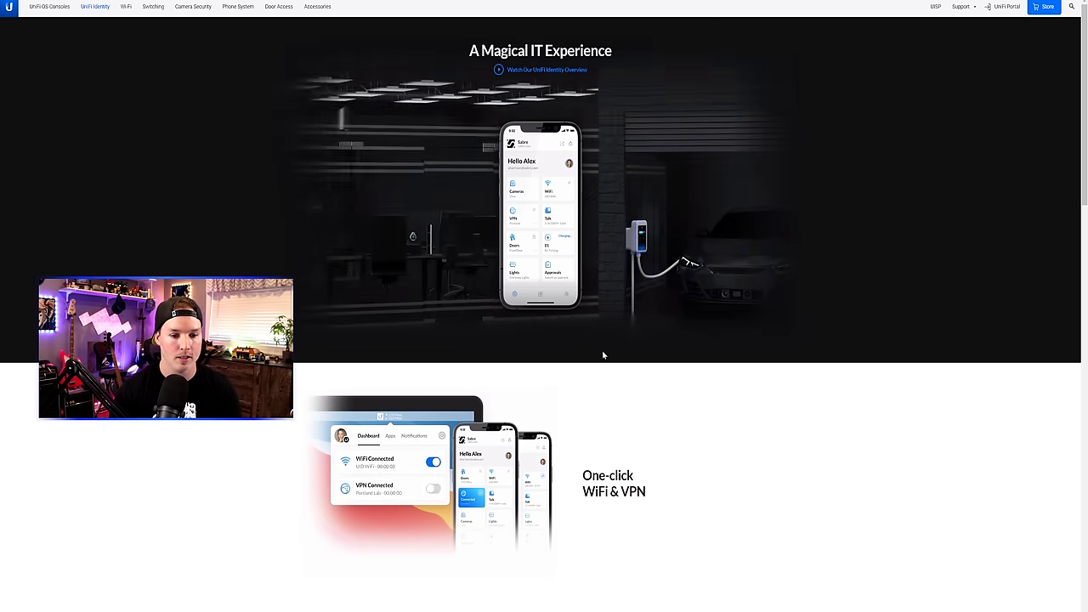
# - Scroll down the UniFi Identity page and apply for a UID invite
pyautogui.scroll(-3, 609, 348)
pyautogui.scroll(-15, 609, 348)
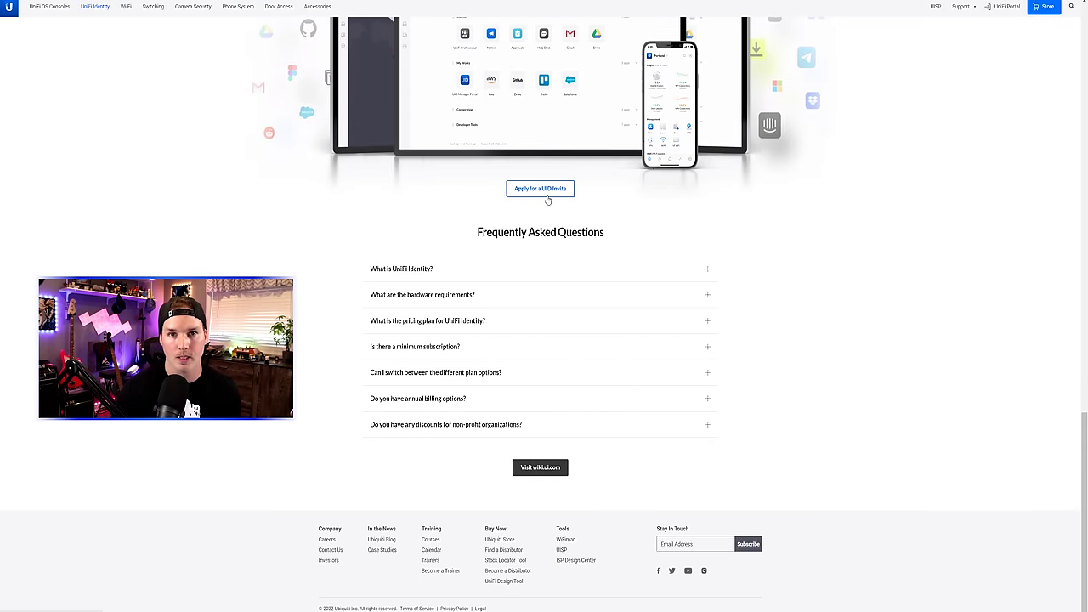
pyautogui.click(548, 200)
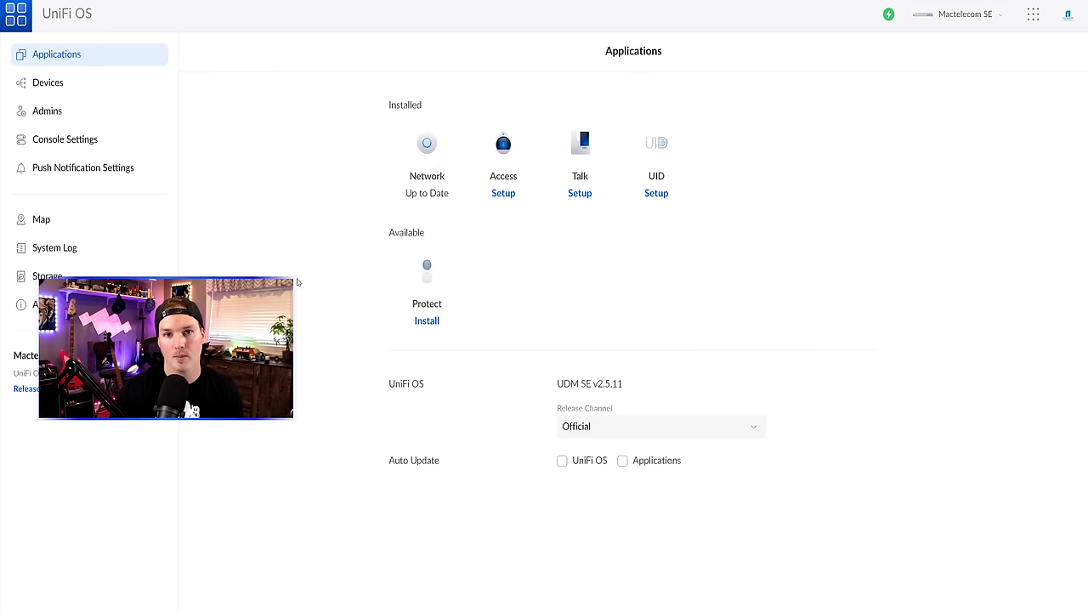
# - Start UID setup, accept the privacy policy and licence, and enter the workspace domain
pyautogui.click(656, 194)
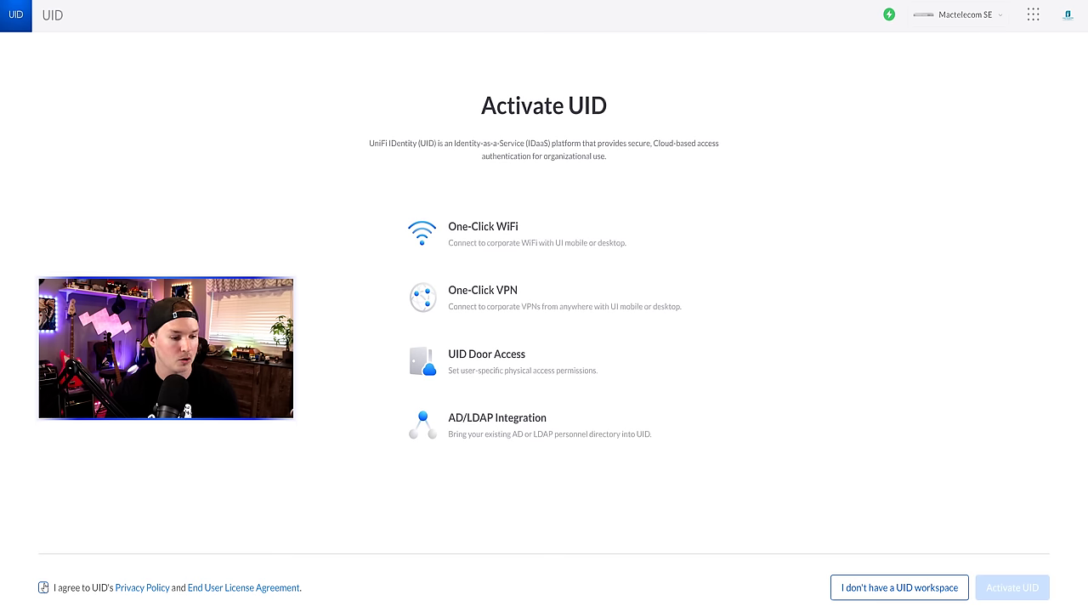
pyautogui.click(43, 587)
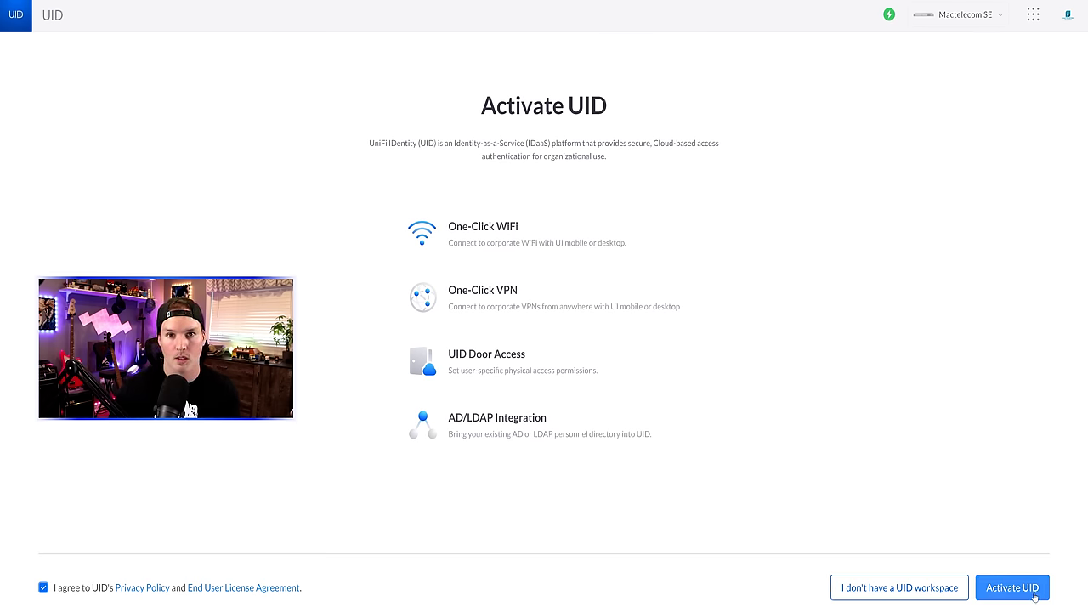
pyautogui.click(1023, 593)
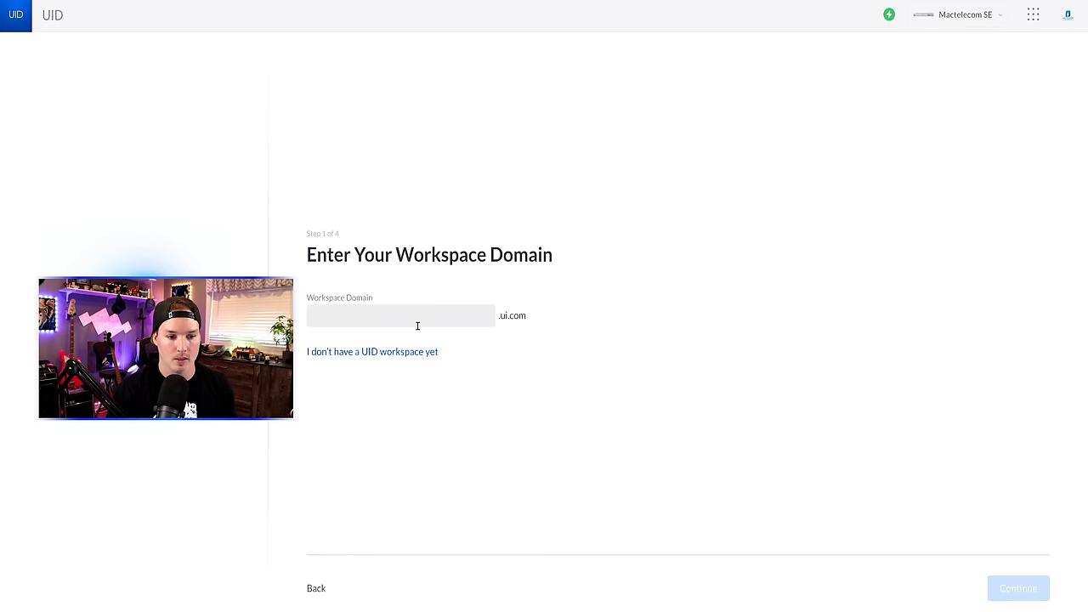
pyautogui.click(408, 316)
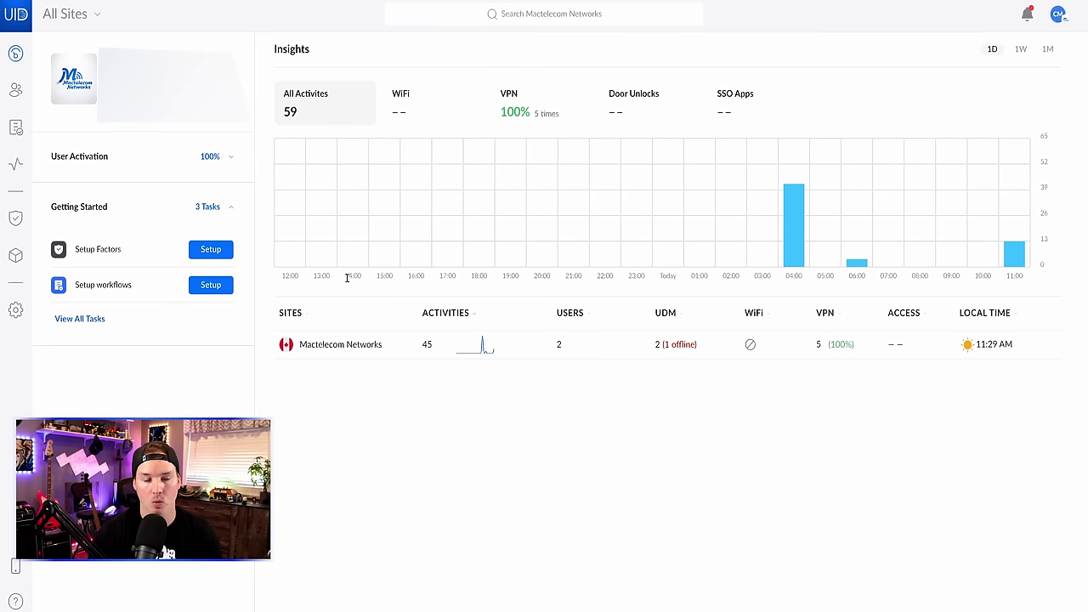
# - Create and copy a UID agent token named 'UDM' and add the console to Mactelecom Networks
pyautogui.click(15, 310)
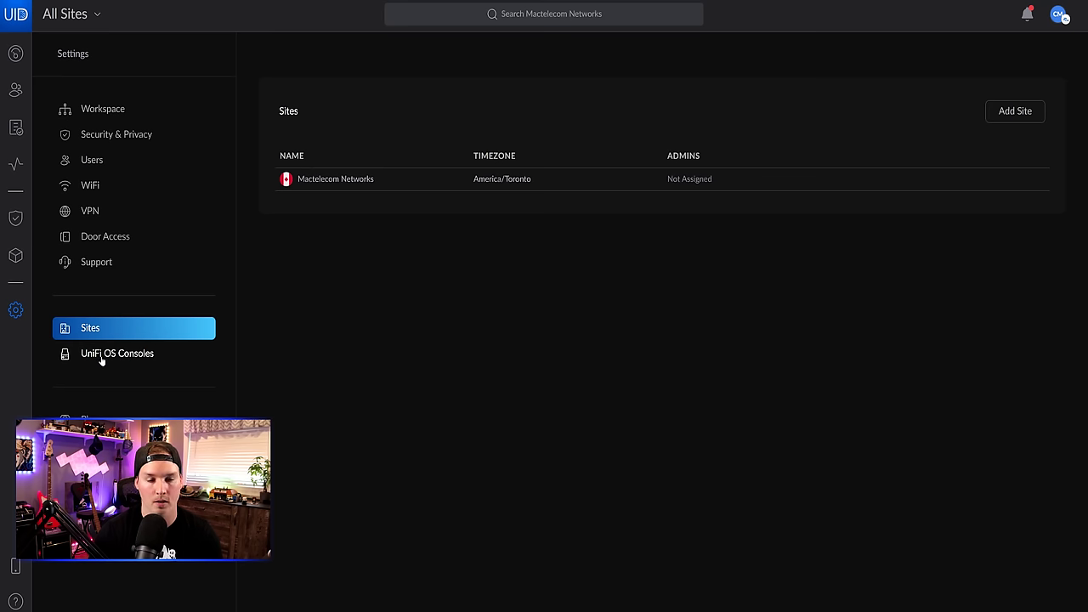
pyautogui.click(100, 356)
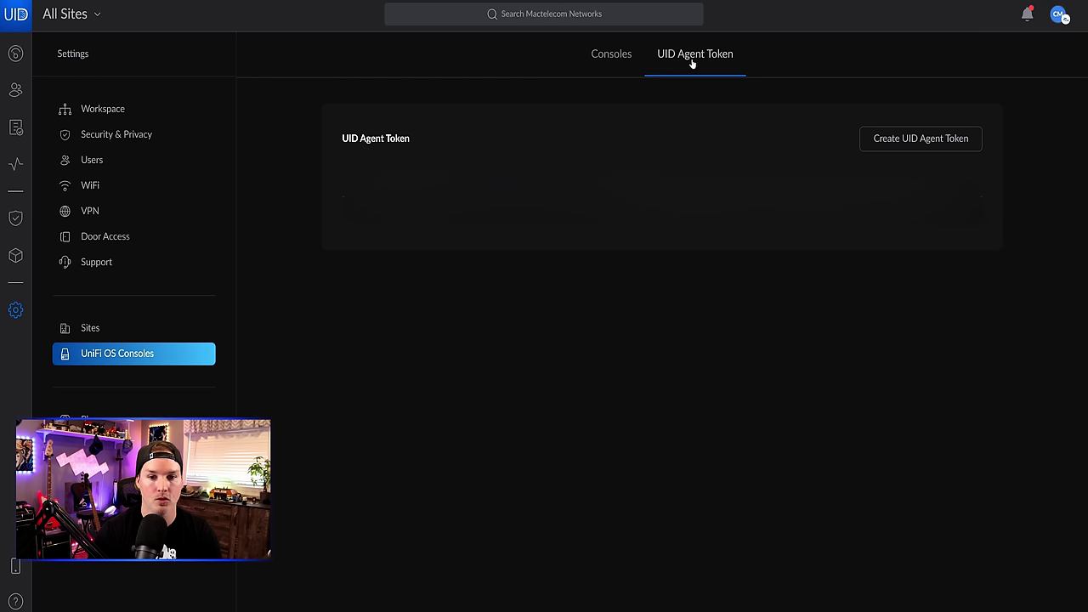
pyautogui.click(902, 142)
pyautogui.write('UDMSE')
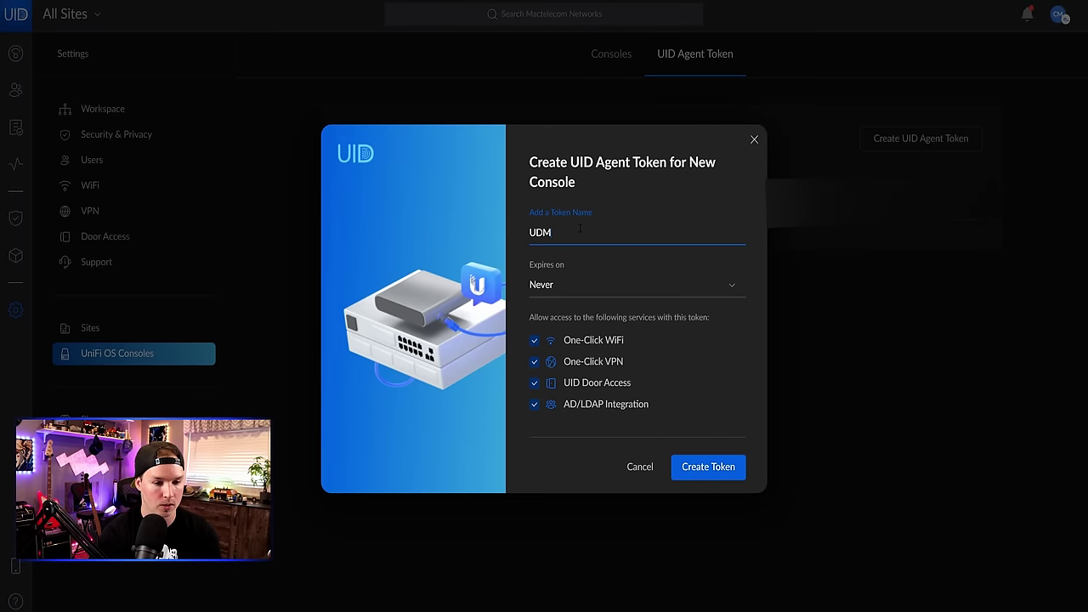
pyautogui.click(727, 470)
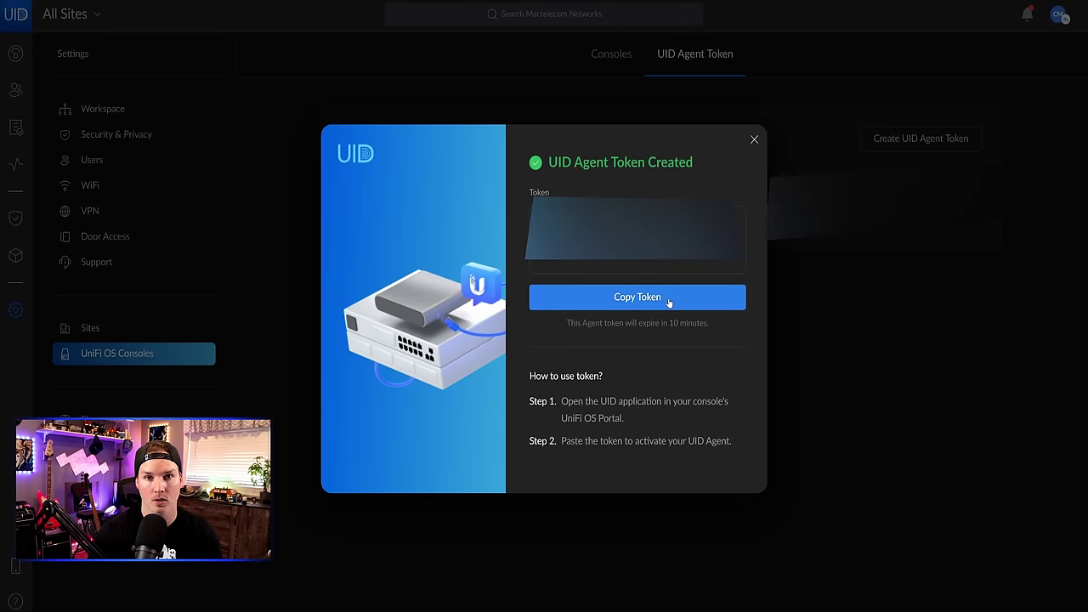
pyautogui.click(669, 299)
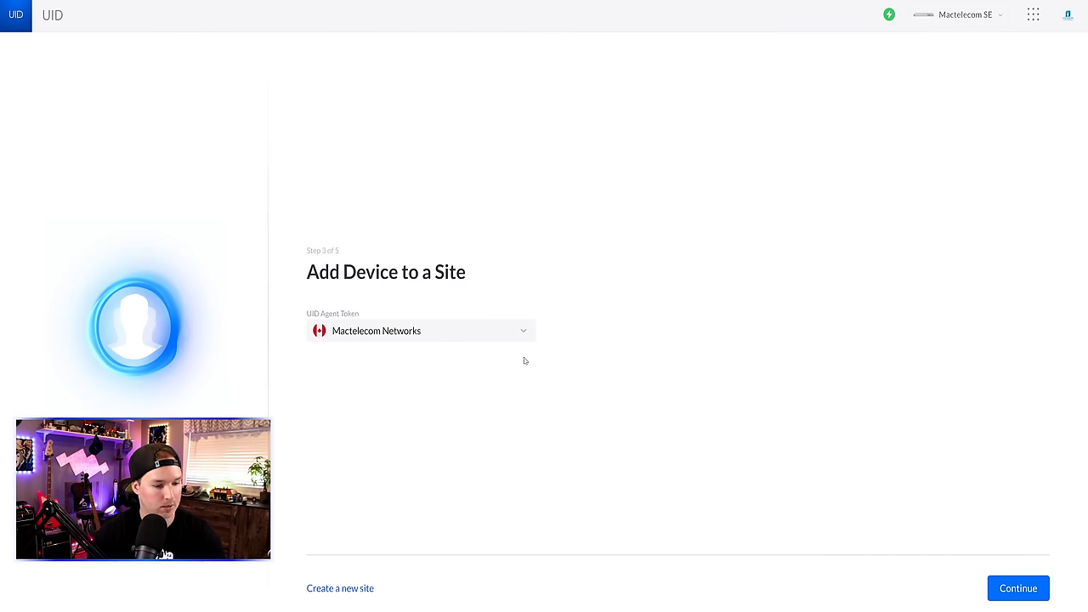
pyautogui.click(1032, 594)
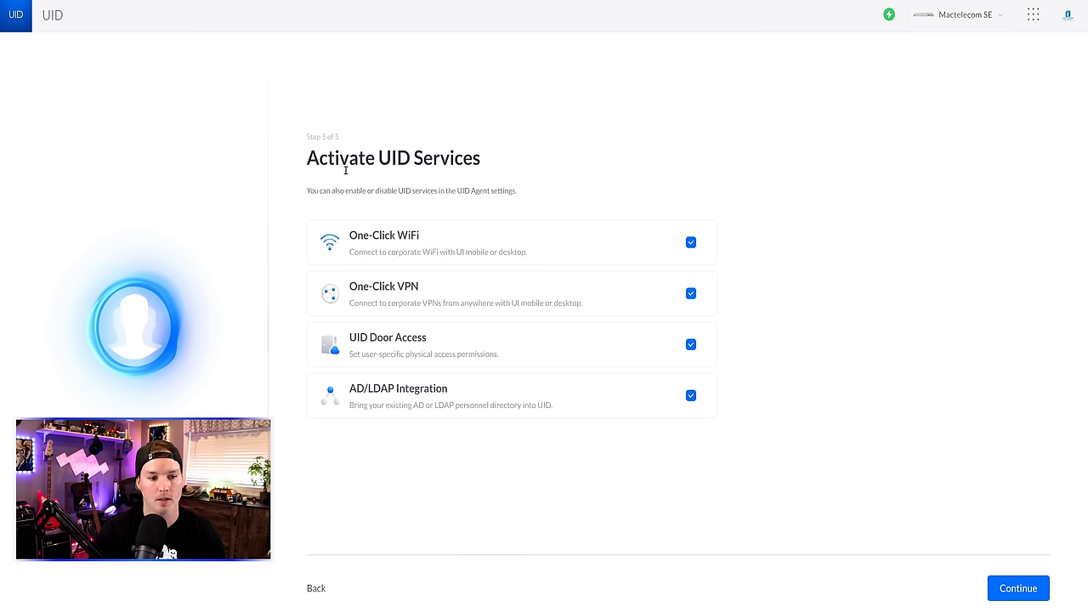
# - Turn off Door Access and AD/LDAP so only One-Click WiFi and VPN activate
pyautogui.click(691, 344)
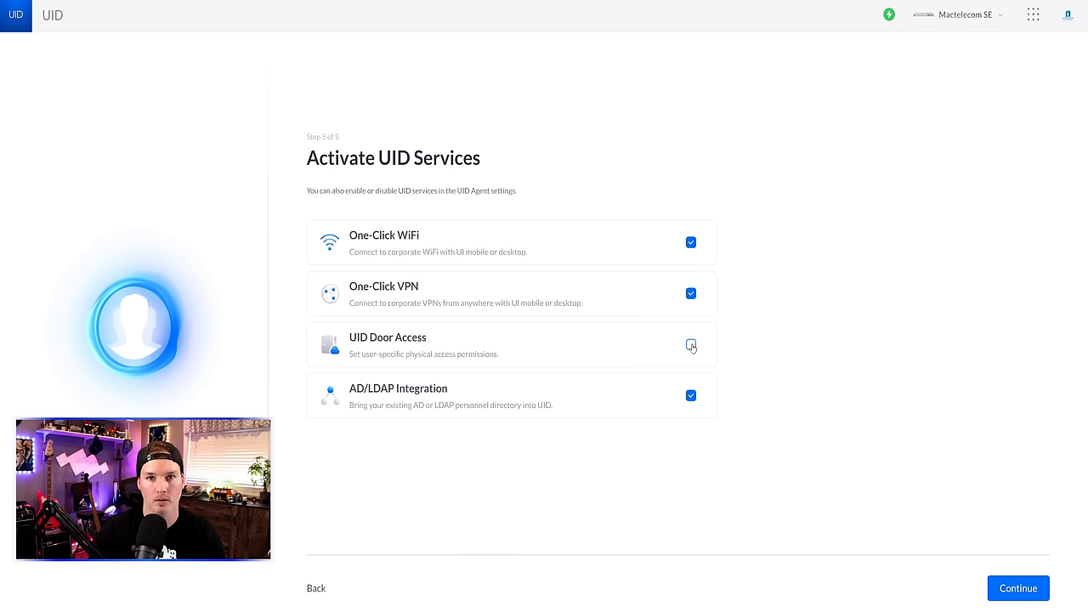
pyautogui.click(691, 397)
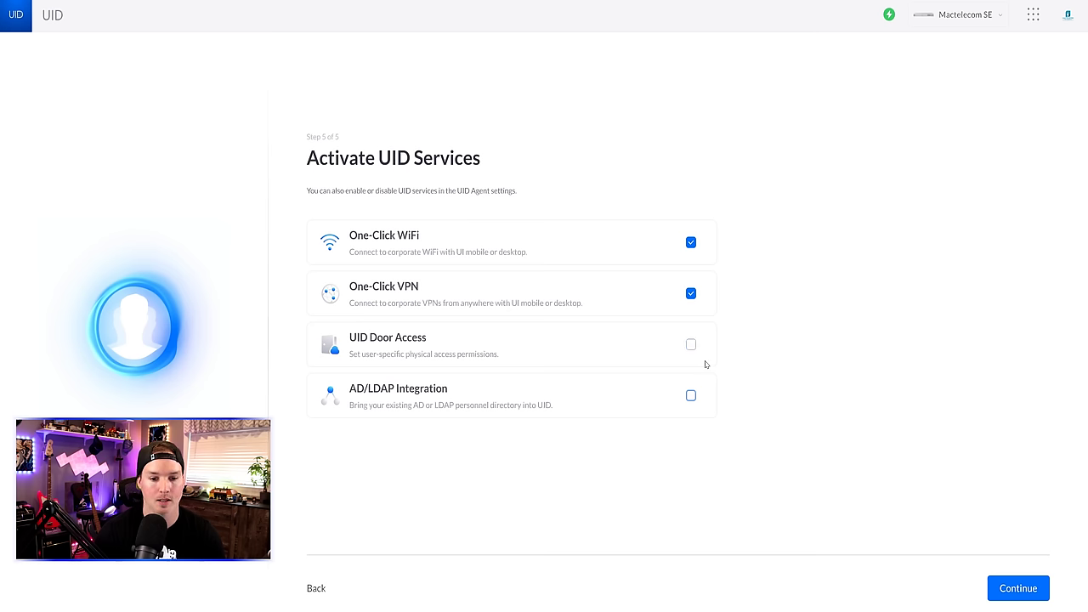
pyautogui.click(1022, 588)
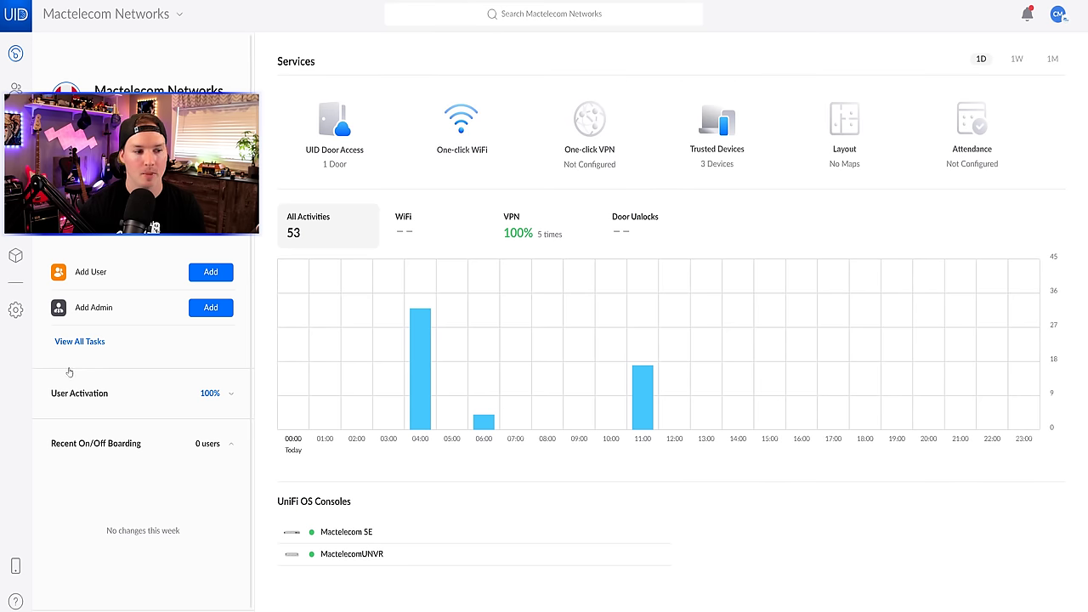
pyautogui.click(16, 310)
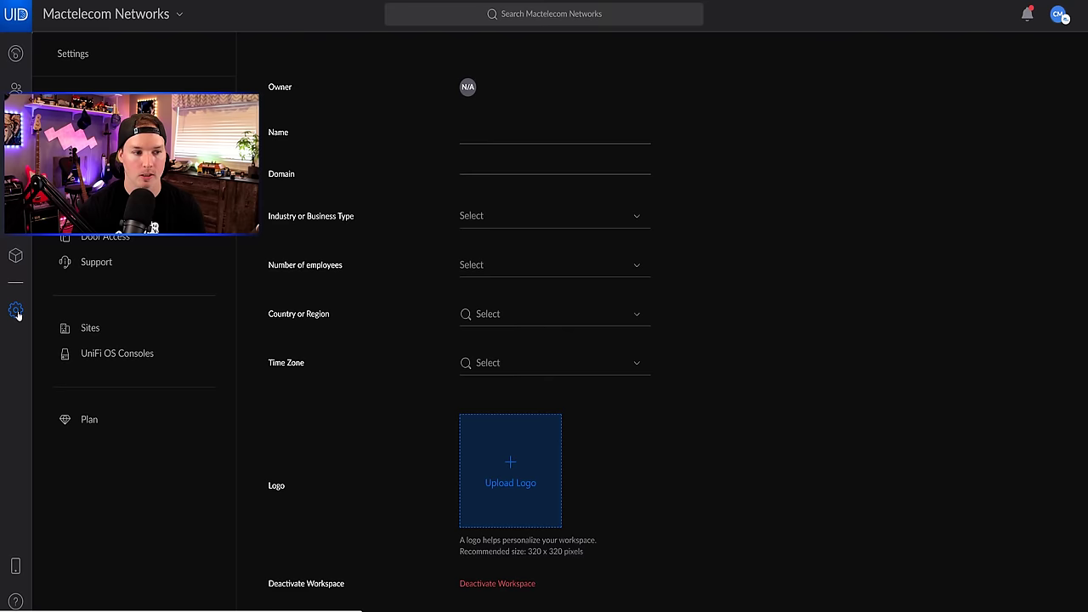
pyautogui.scroll(-5, 316, 381)
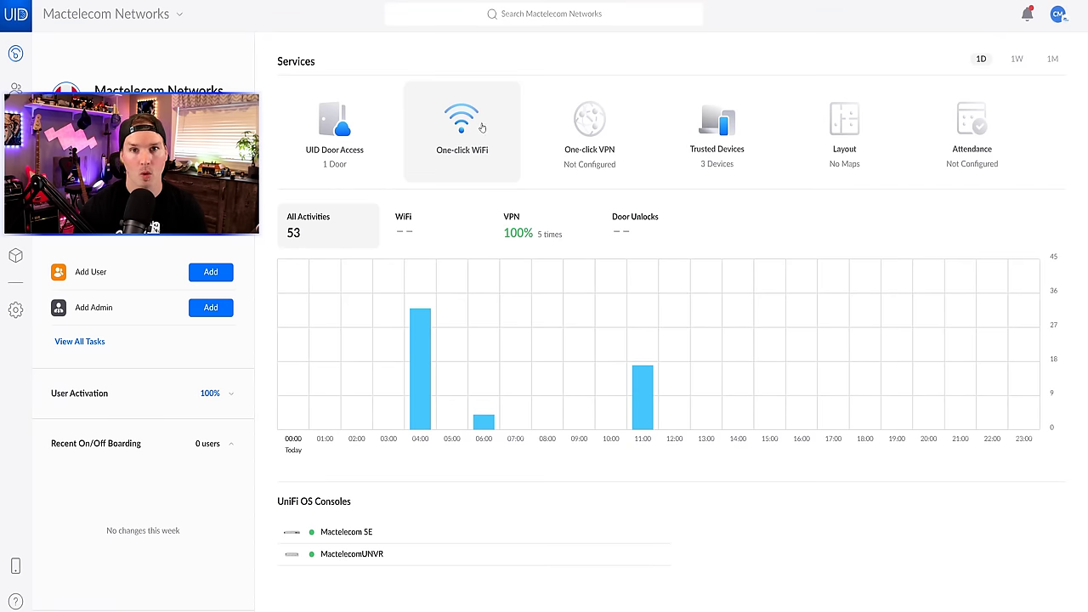
pyautogui.click(482, 127)
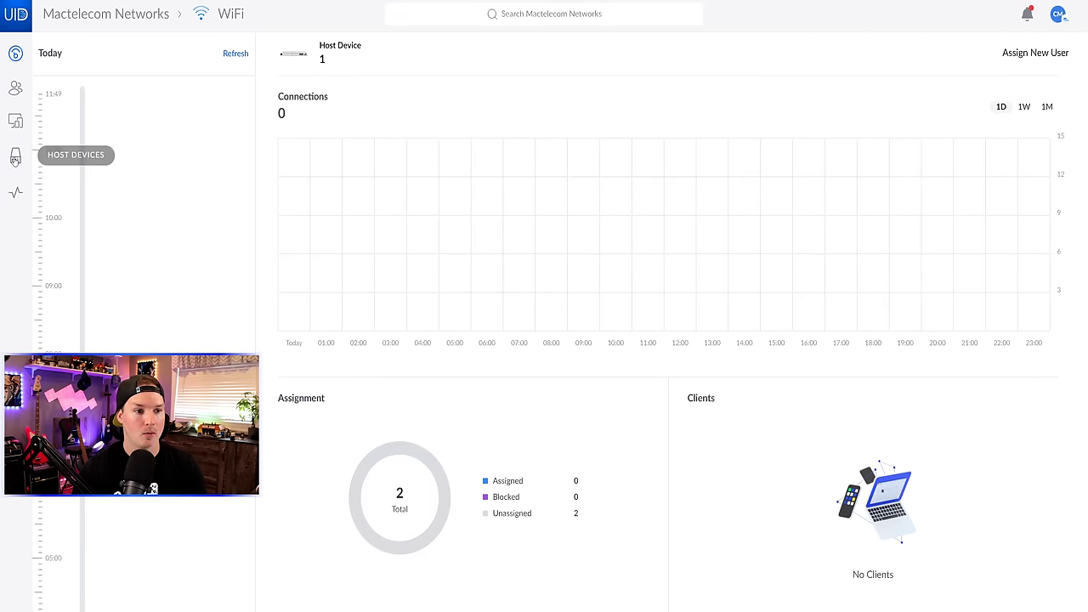
pyautogui.click(16, 159)
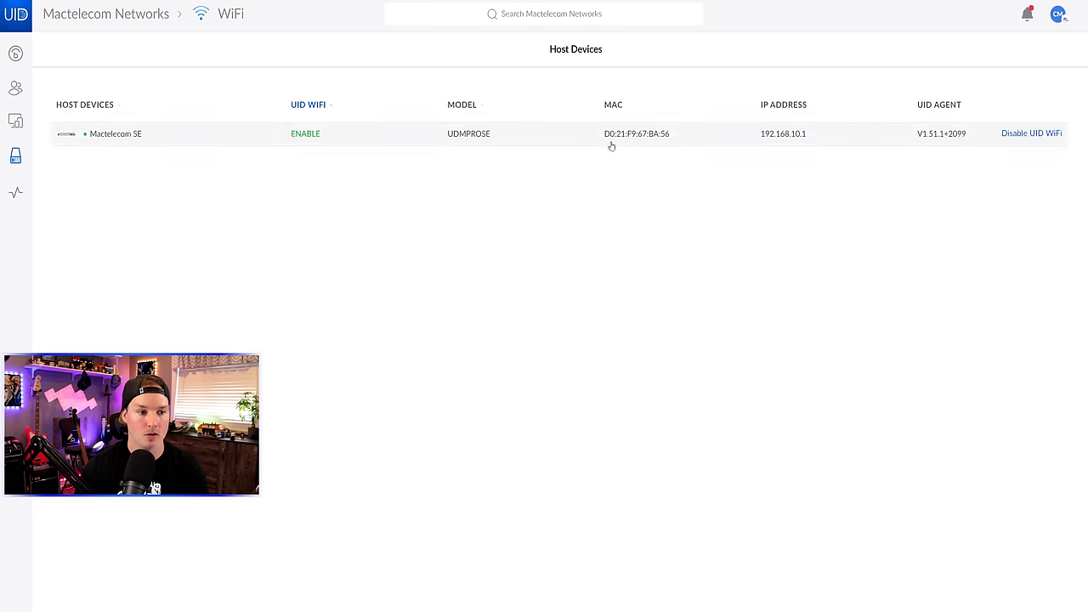
pyautogui.click(525, 143)
pyautogui.click(1026, 90)
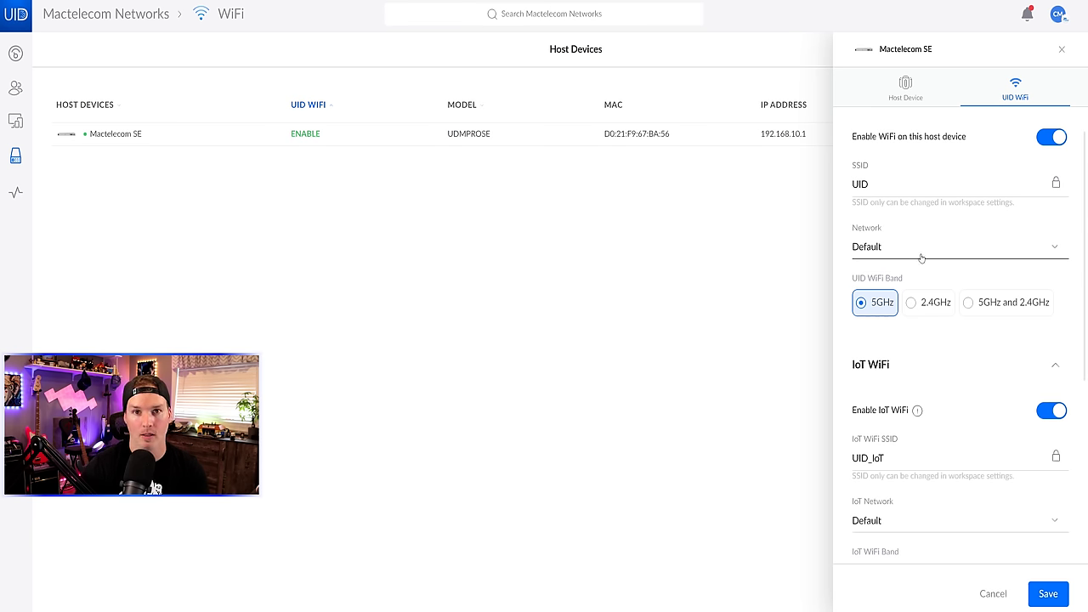
pyautogui.click(1053, 250)
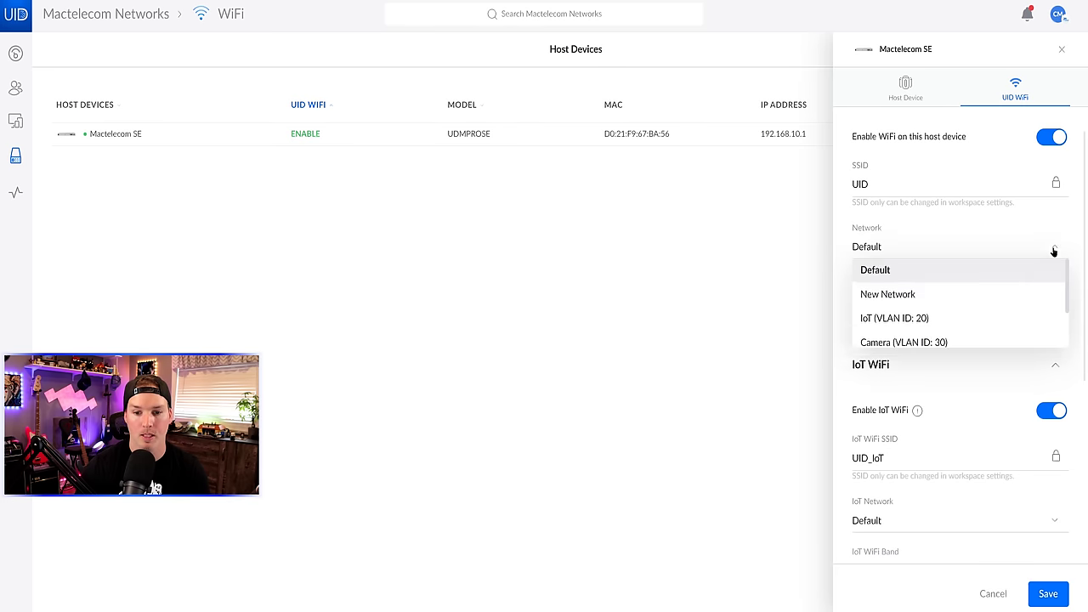
pyautogui.scroll(-2, 964, 291)
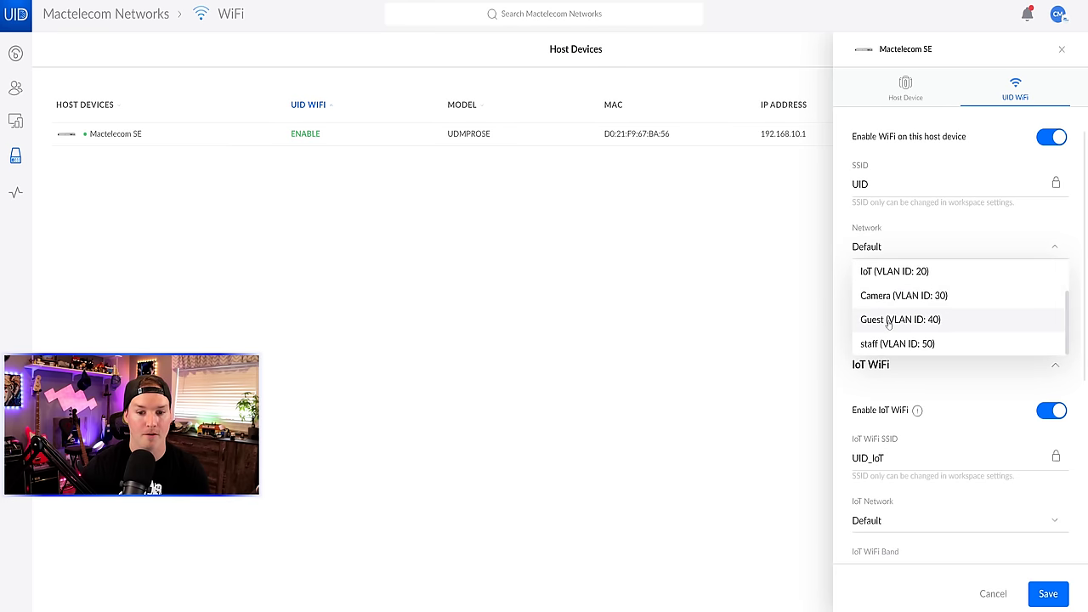
pyautogui.click(858, 395)
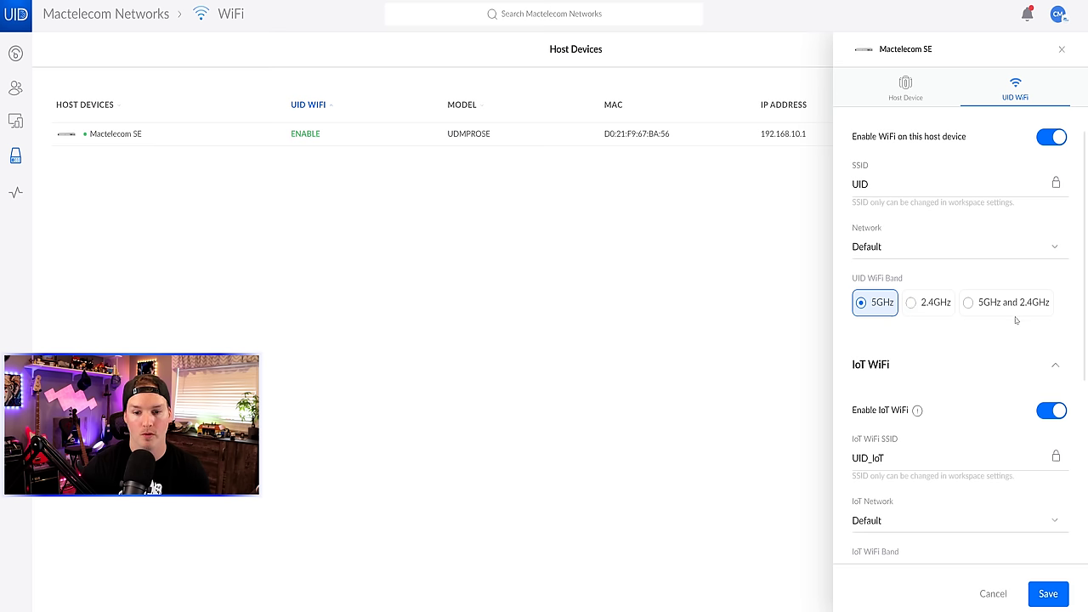
pyautogui.scroll(-3, 956, 272)
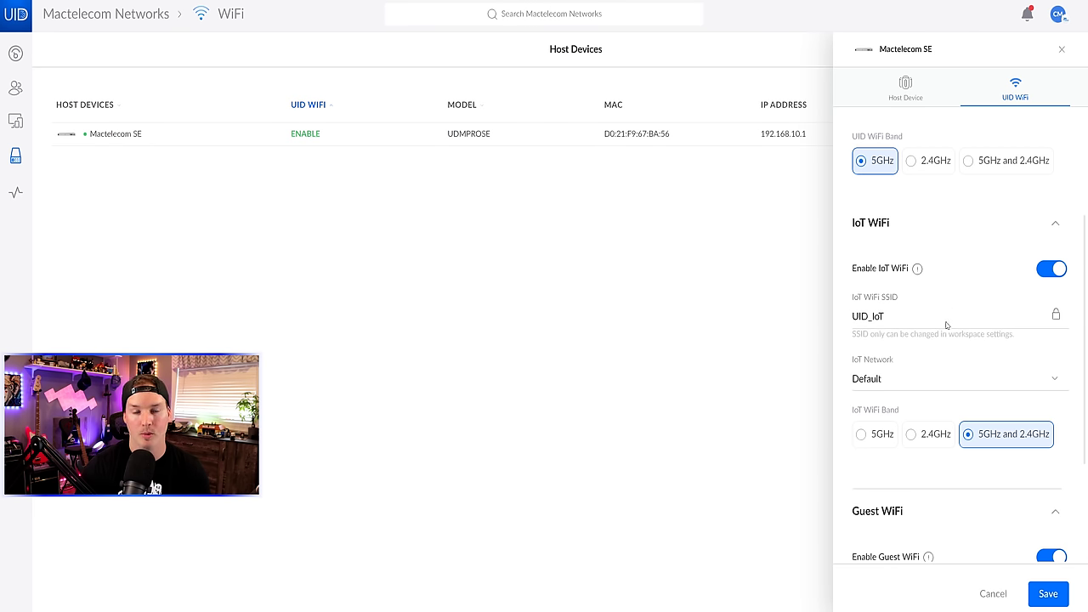
pyautogui.scroll(-3, 952, 316)
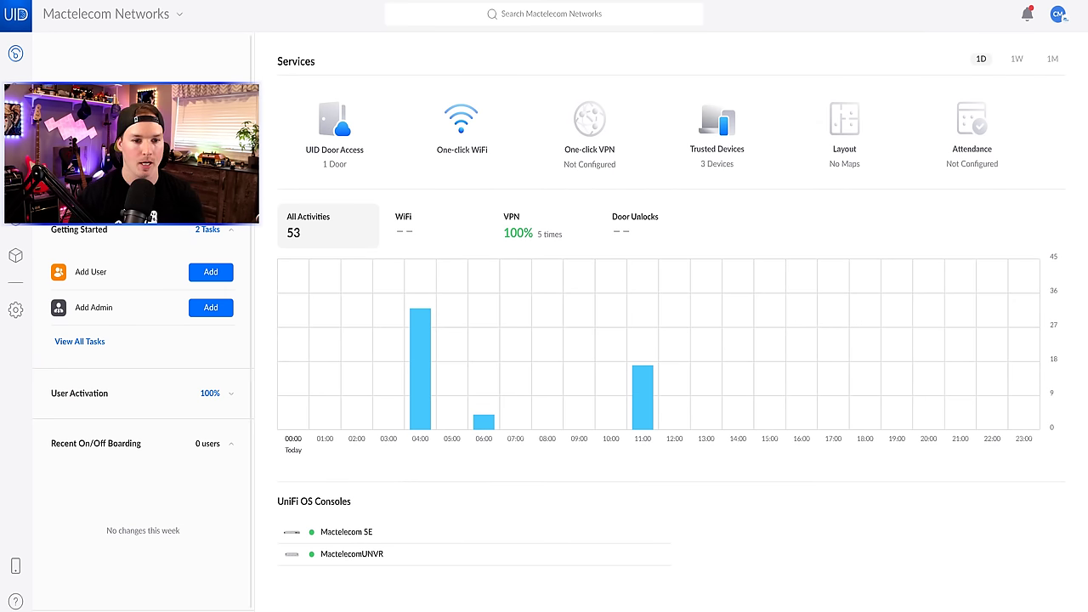
# - Create the one-click VPN with gateway subnet 192.168.62.1/24 set in advanced settings
pyautogui.click(589, 123)
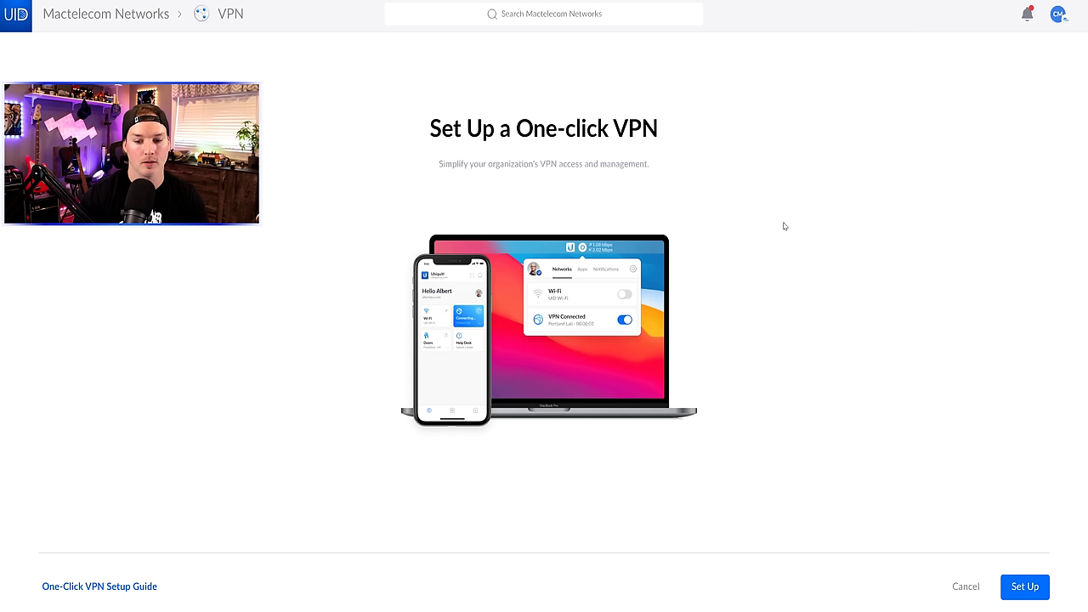
pyautogui.click(1025, 586)
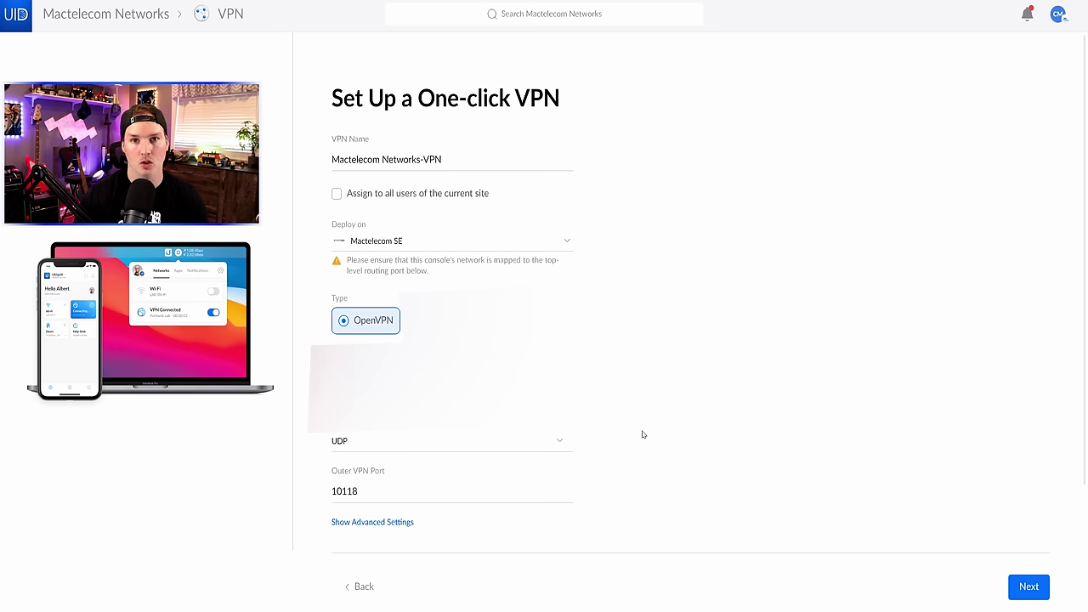
pyautogui.click(411, 522)
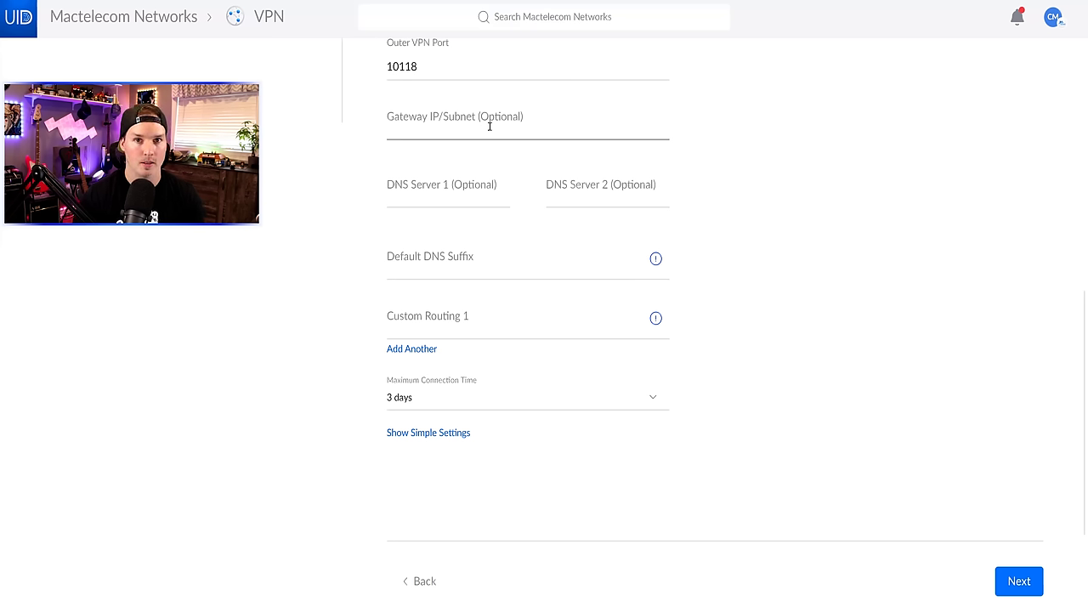
pyautogui.click(490, 126)
pyautogui.write('192.168')
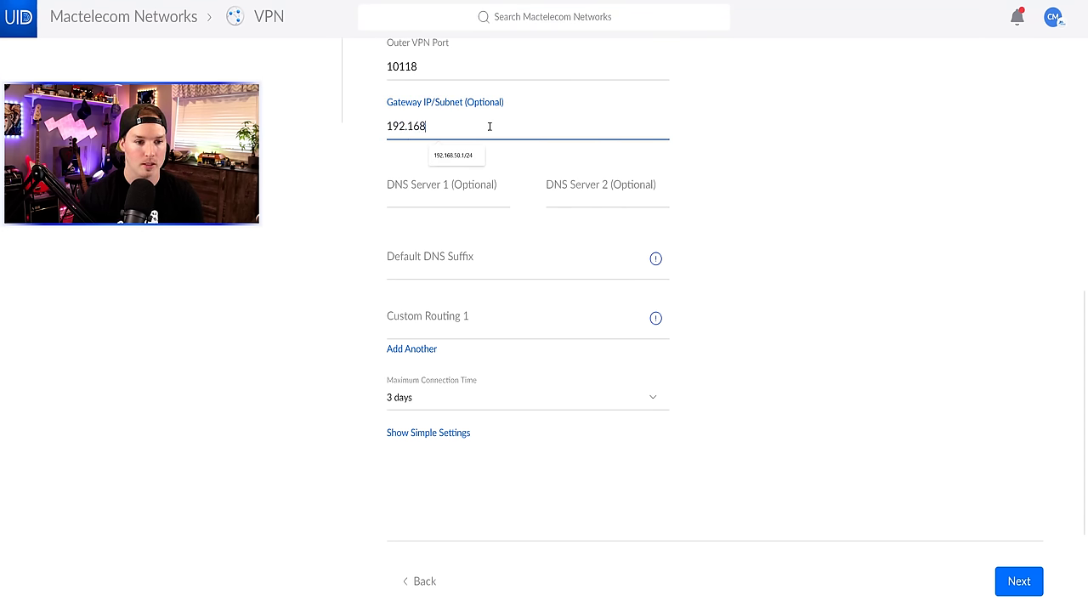
pyautogui.write('.62.1/24')
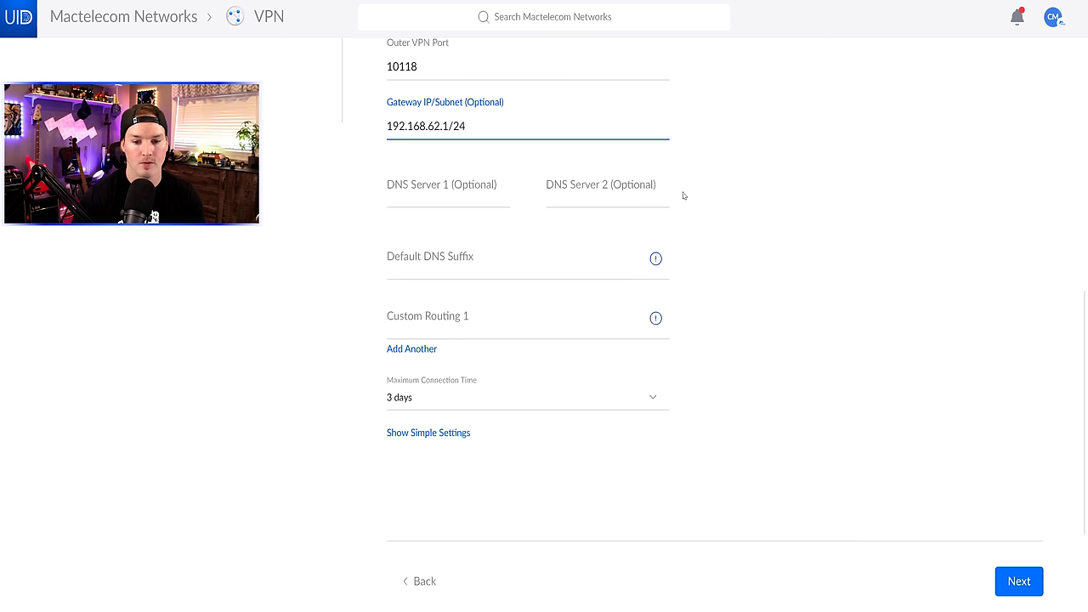
pyautogui.click(1025, 582)
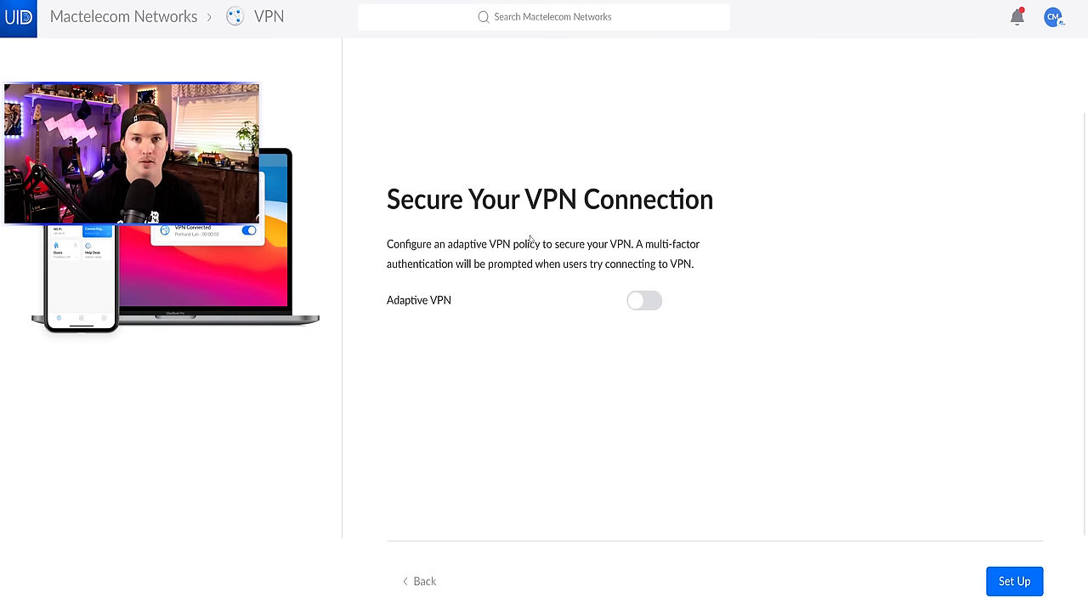
pyautogui.click(1007, 583)
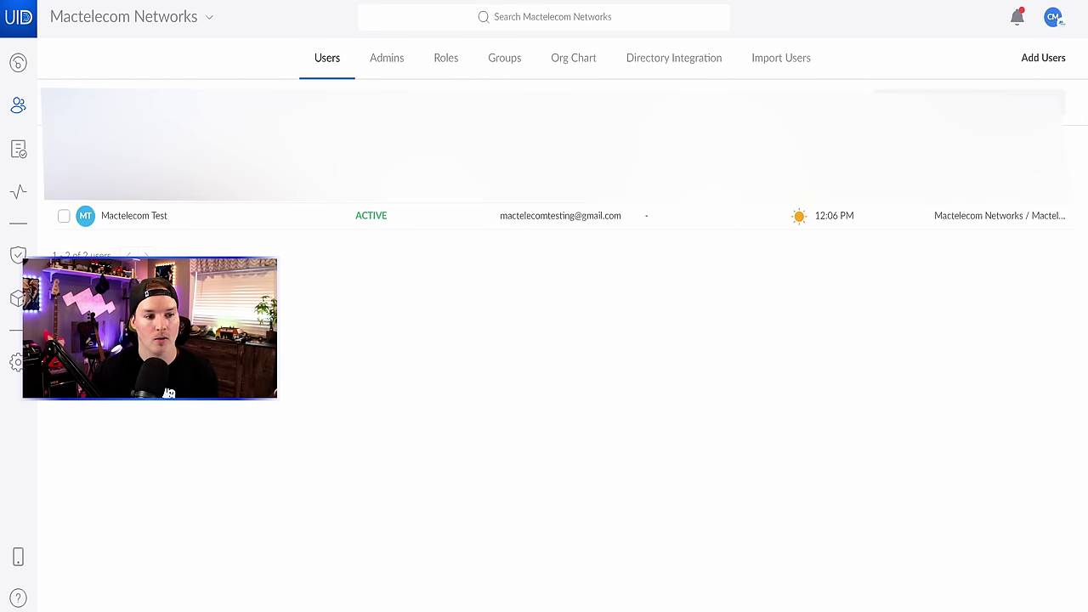
# - Look at the add-user options, then dismiss them
pyautogui.moveTo(176, 221)
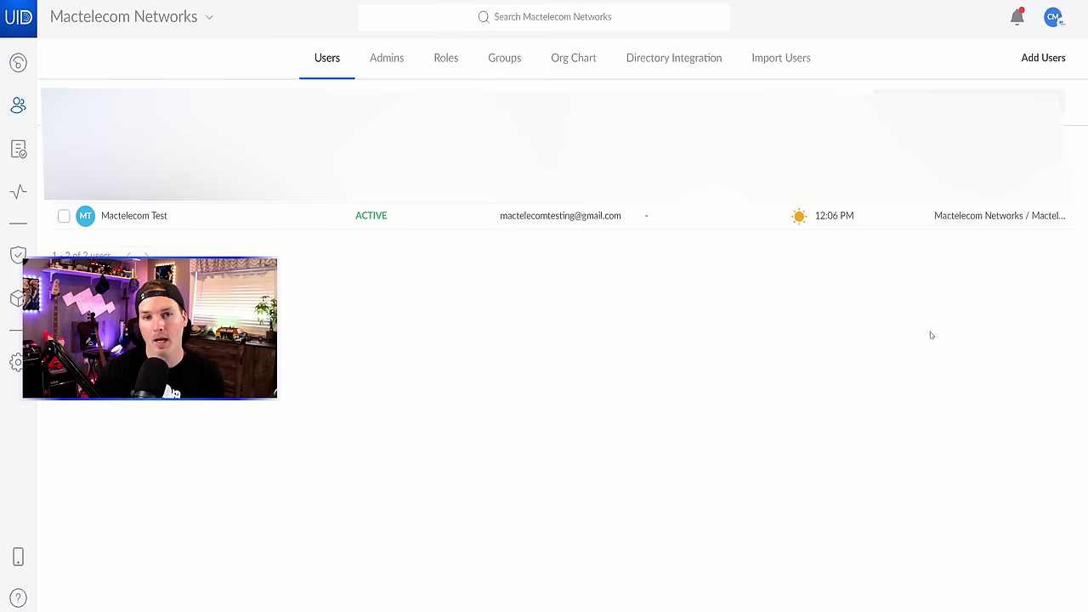
pyautogui.click(1042, 59)
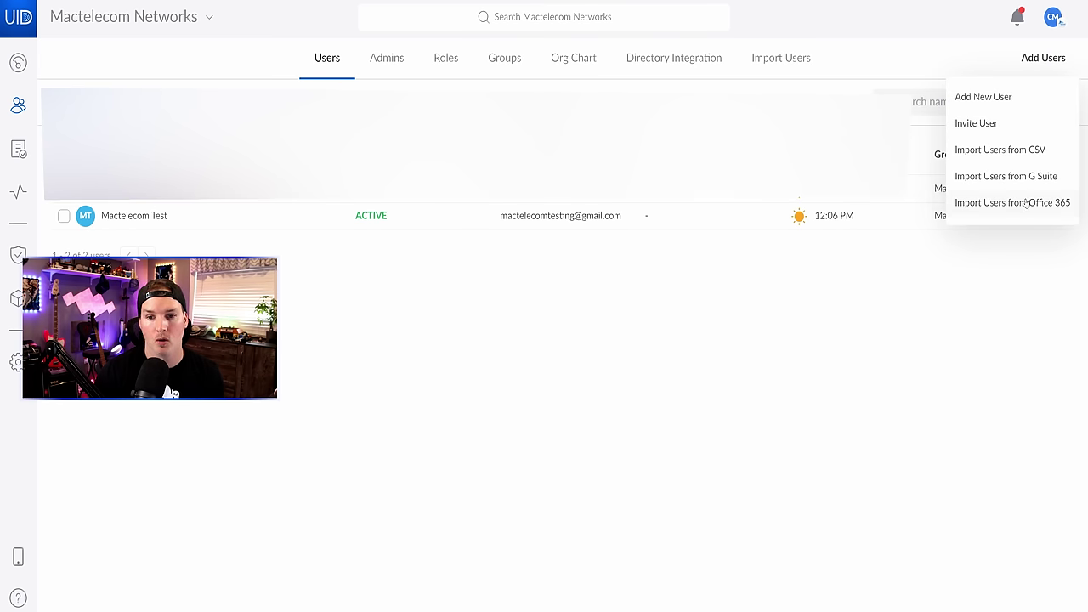
pyautogui.click(609, 417)
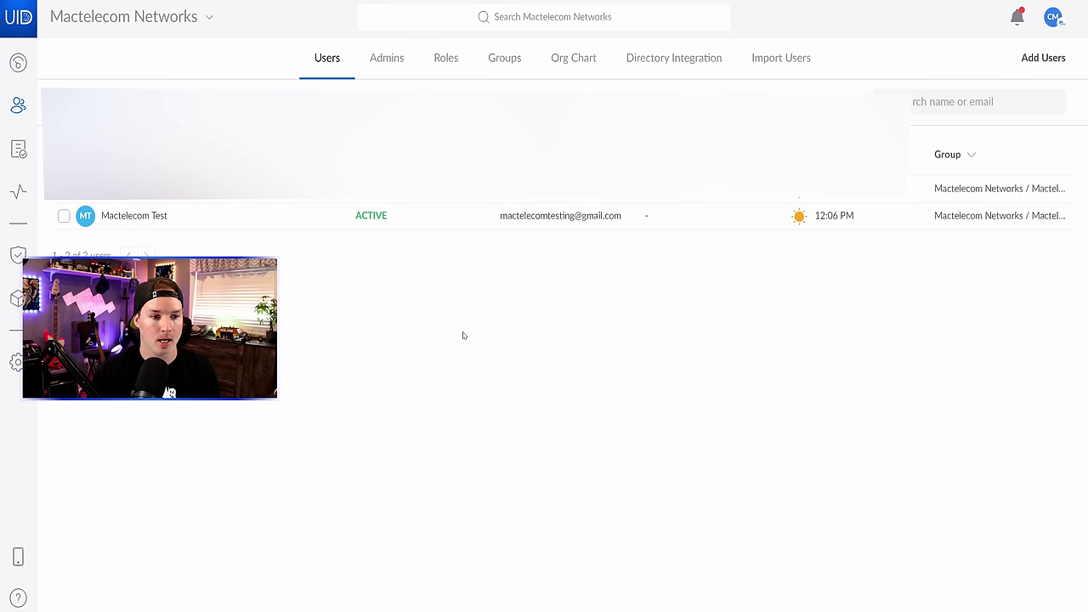
# - Assign the test user the Mactelecom Networks UID WiFi and Mactelecom Networks-VPN
pyautogui.click(227, 222)
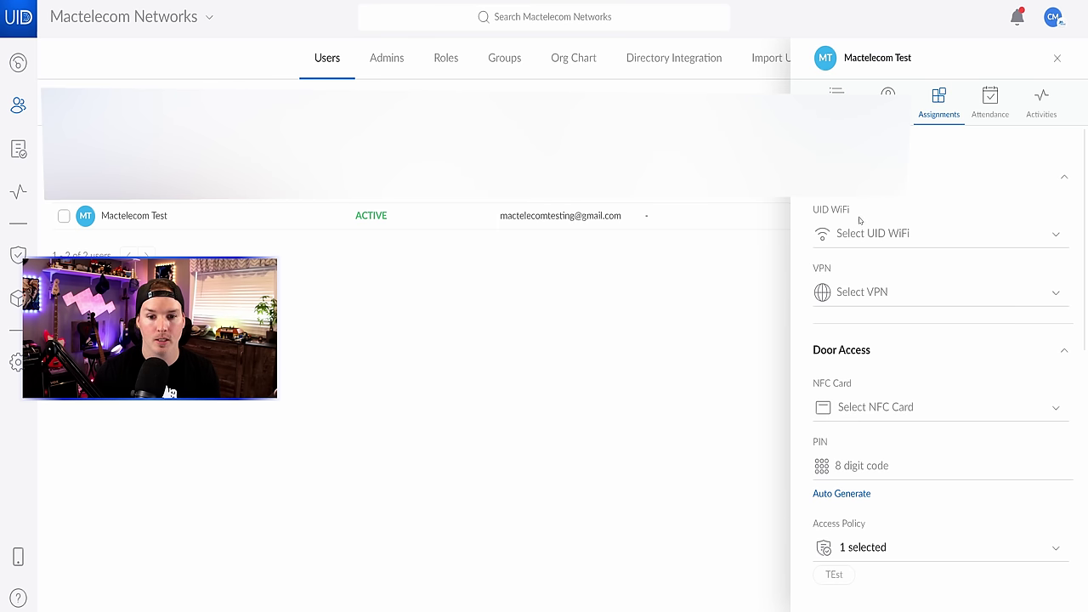
pyautogui.click(896, 229)
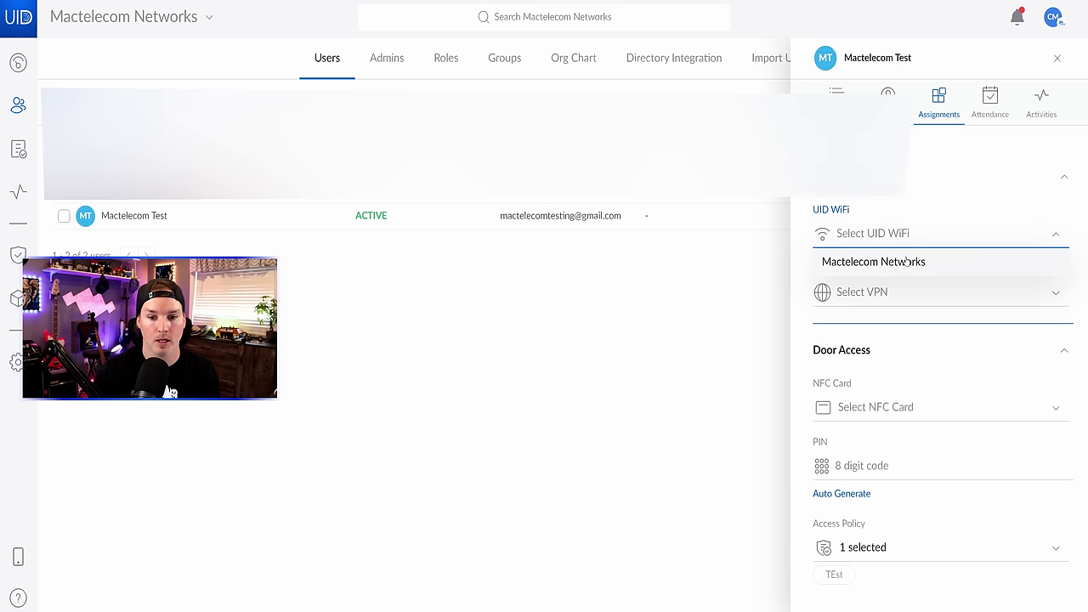
pyautogui.click(899, 267)
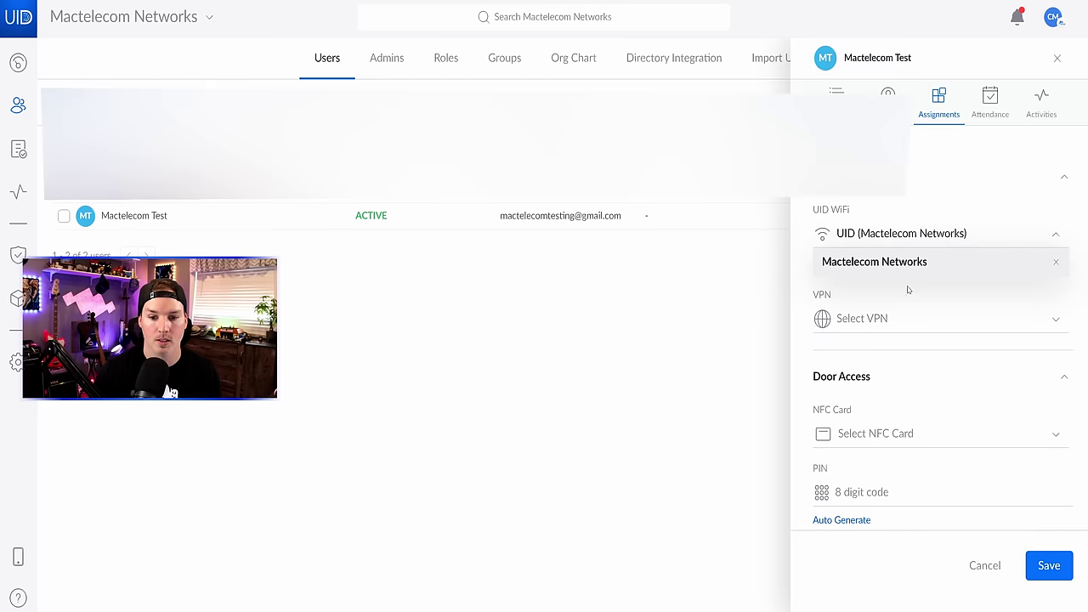
pyautogui.click(897, 318)
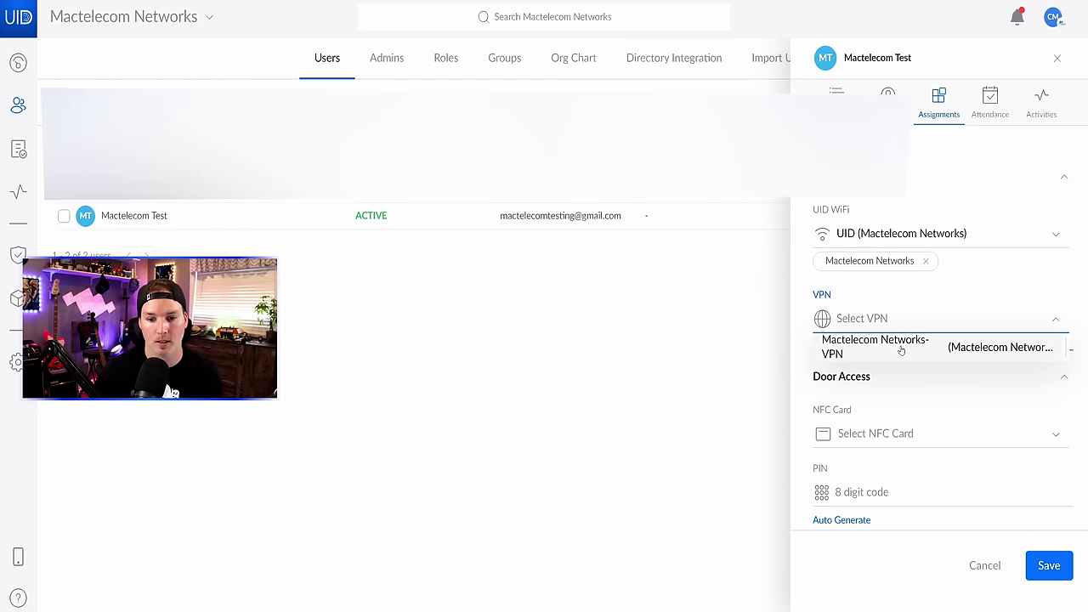
pyautogui.click(898, 347)
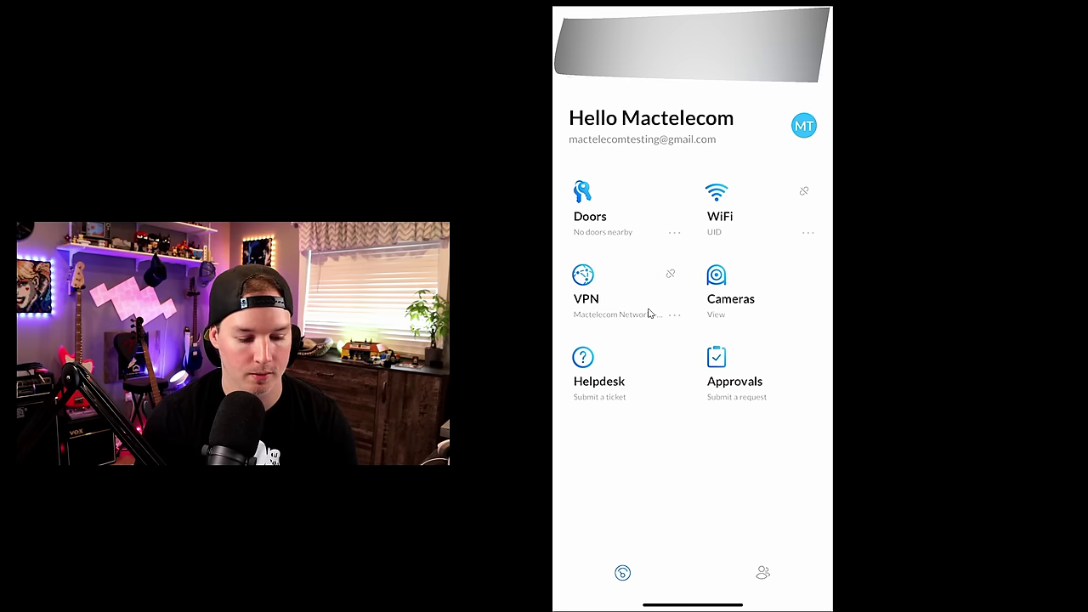
# - Connect the phone to the VPN and ping 192.168.10.57
pyautogui.click(649, 313)
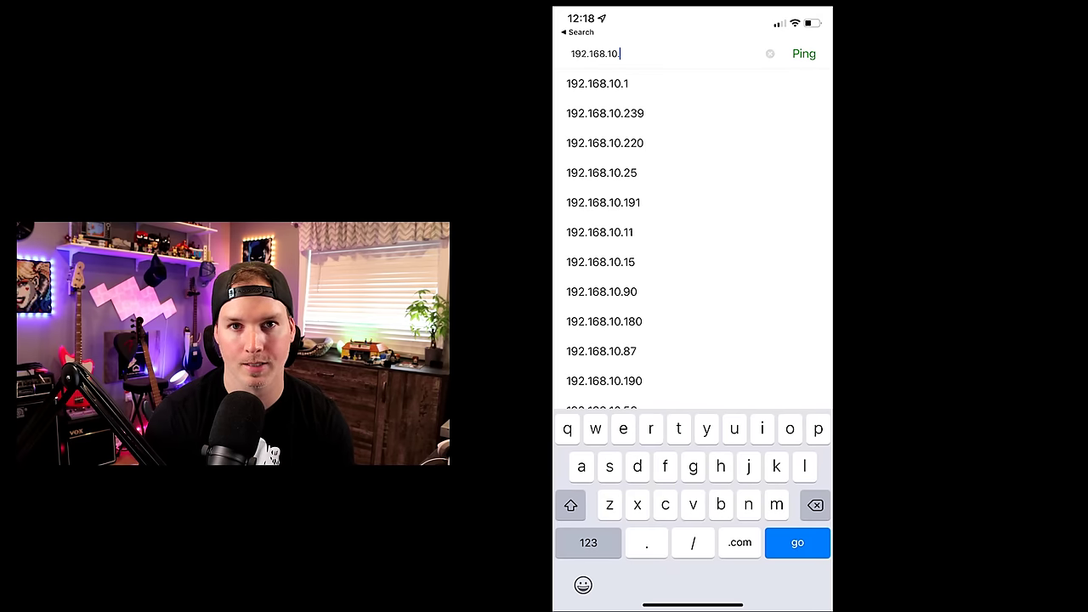
pyautogui.click(589, 542)
pyautogui.write('57')
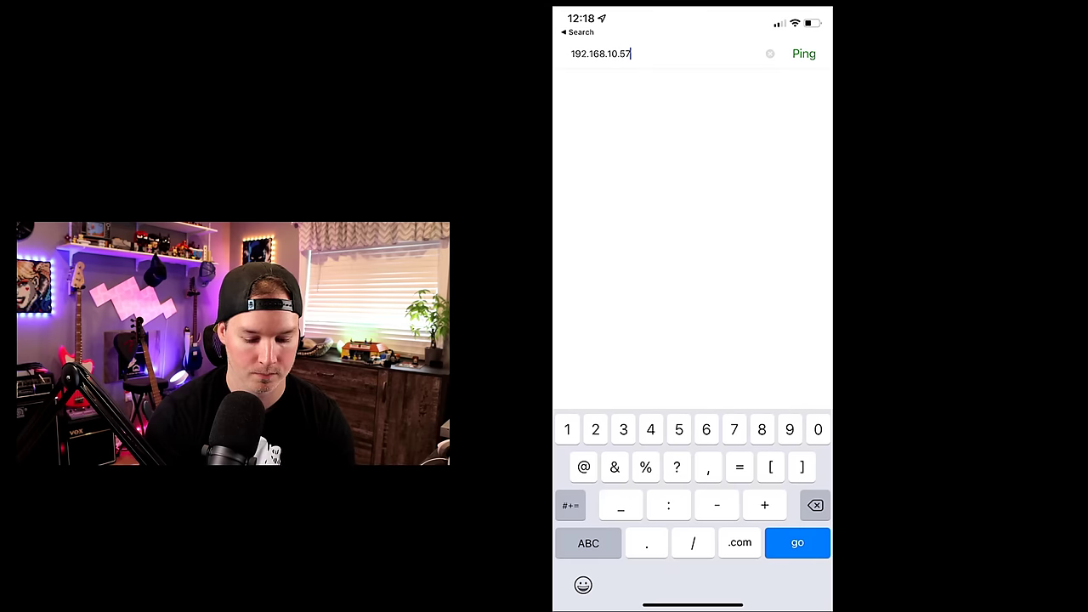
pyautogui.press('Return')
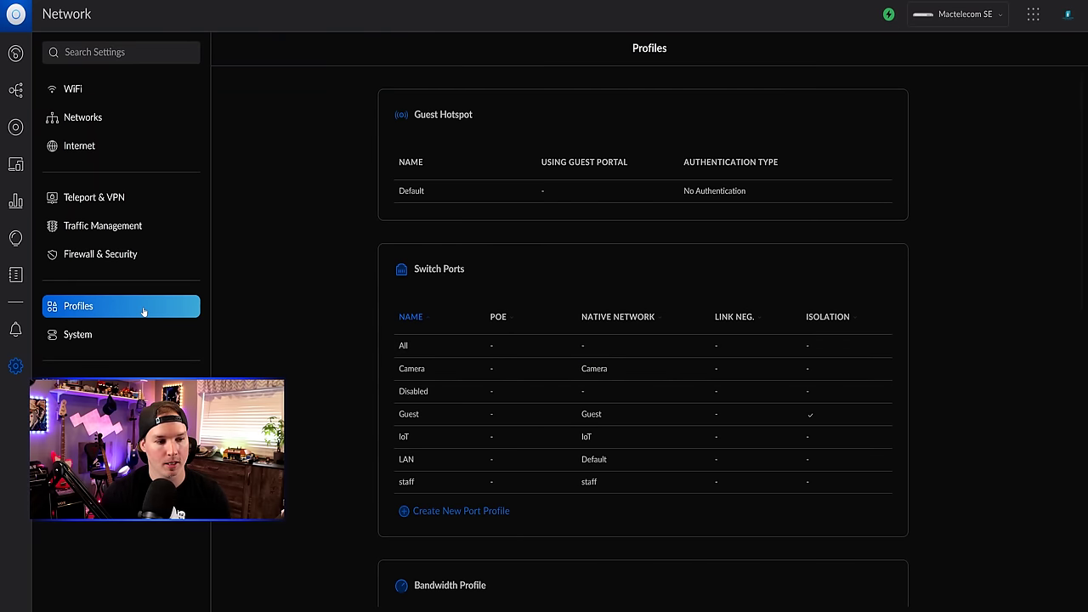
# - Add 192.168.62.0/24 to the UID VPN IP group and apply the changes
pyautogui.scroll(-10, 450, 333)
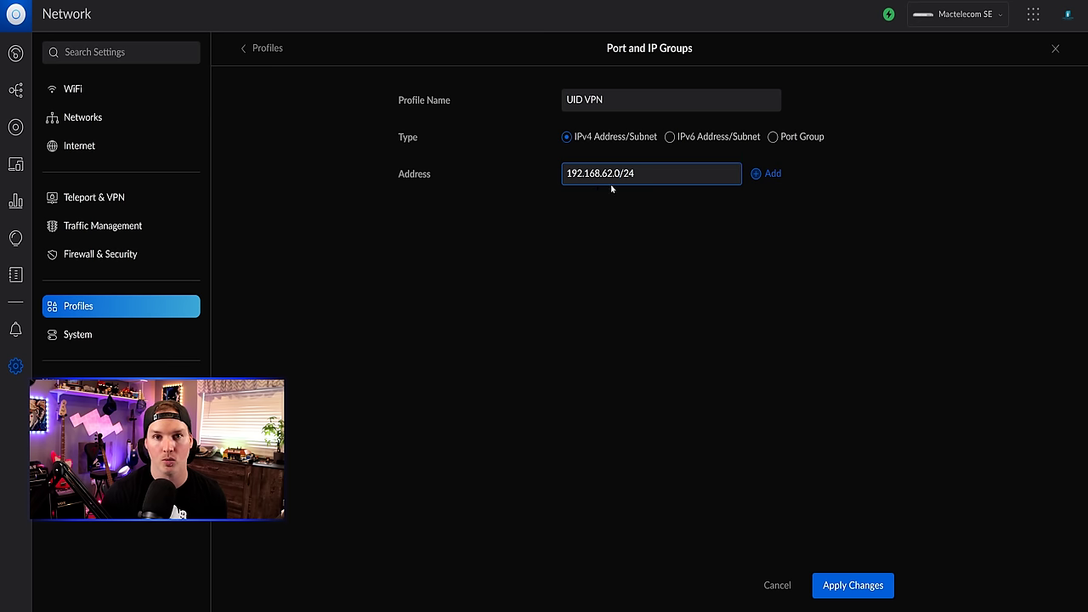
pyautogui.click(769, 176)
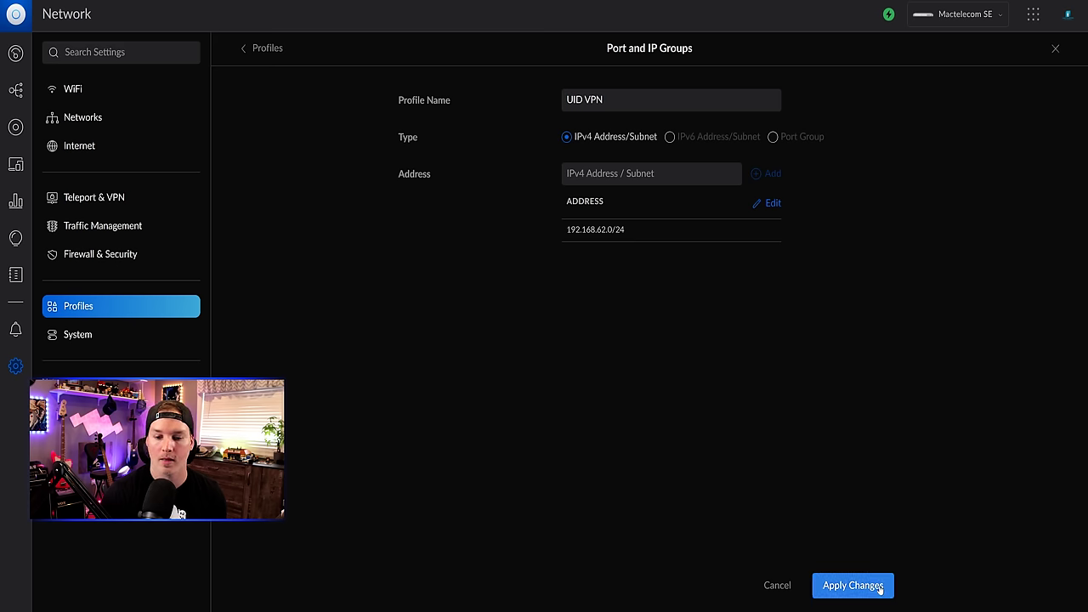
pyautogui.click(853, 586)
# - Create an 'All networks' IPv4 subnet group with 192.168.10.0/24 through 192.168.40.0/24 and apply it
pyautogui.click(462, 535)
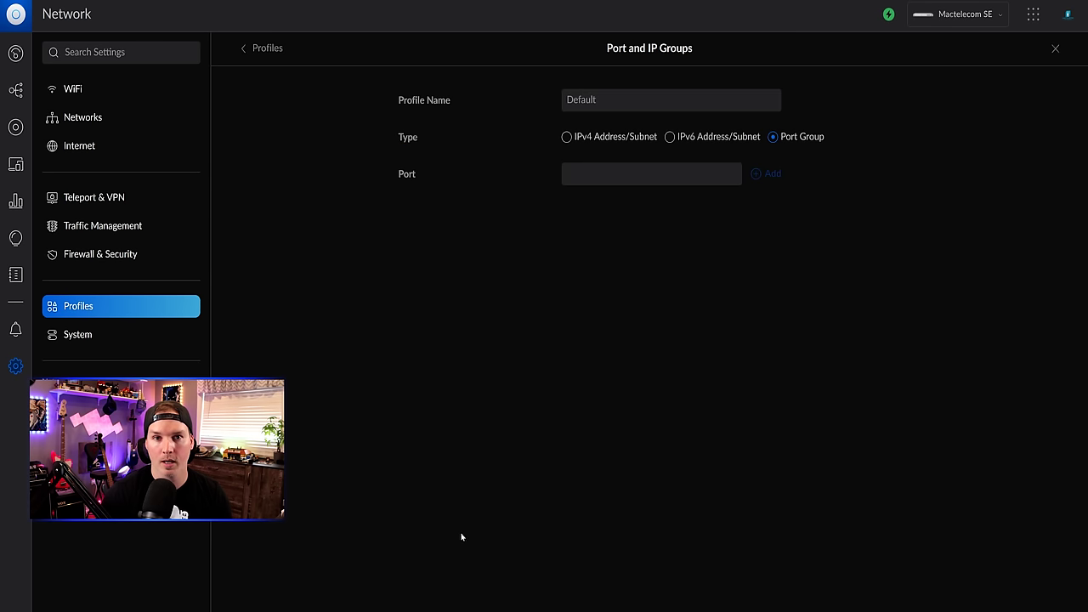
pyautogui.click(641, 95)
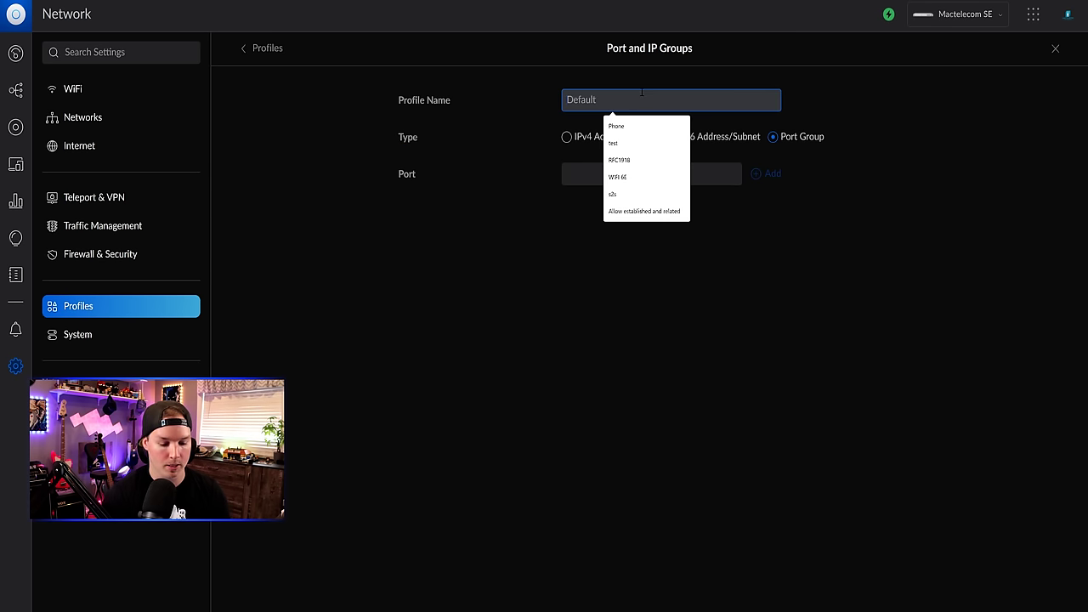
pyautogui.write('All networks')
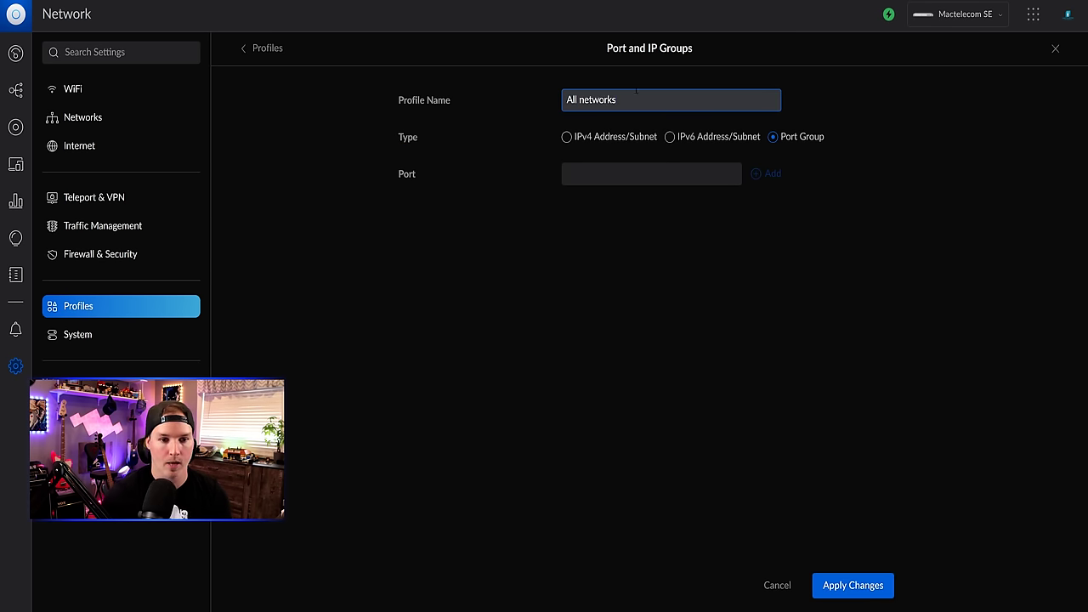
pyautogui.click(567, 136)
pyautogui.click(581, 173)
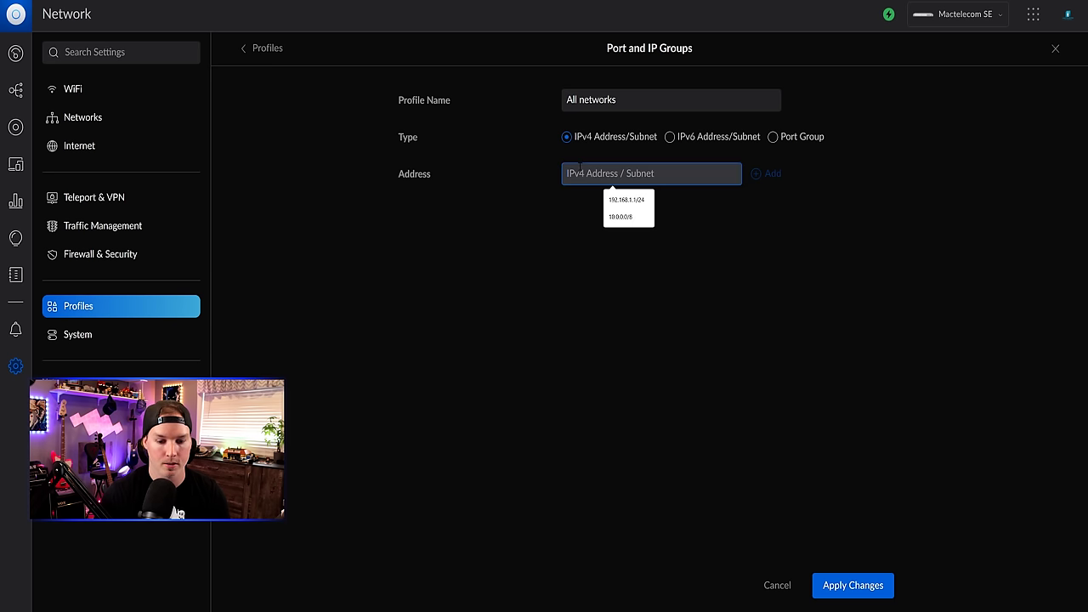
pyautogui.write('192.168.10.0')
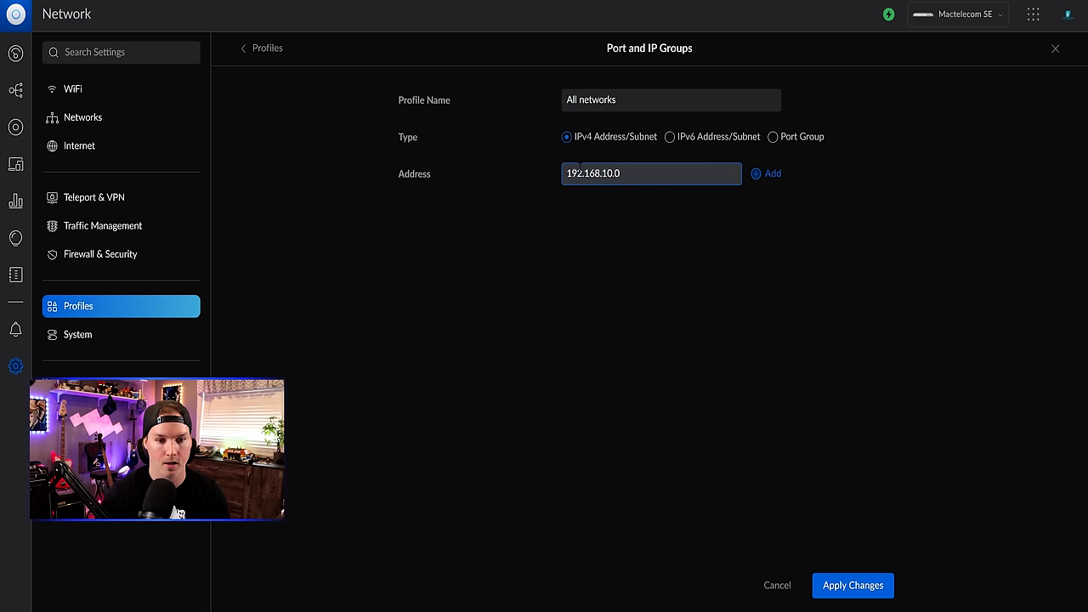
pyautogui.write('/24')
pyautogui.click(773, 173)
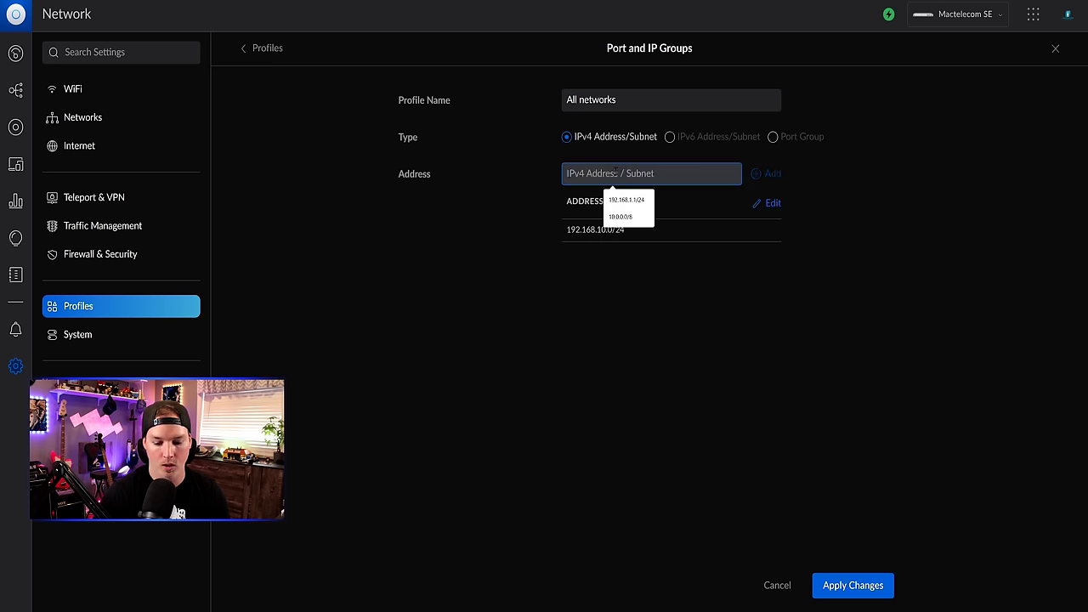
pyautogui.write('192.168.20')
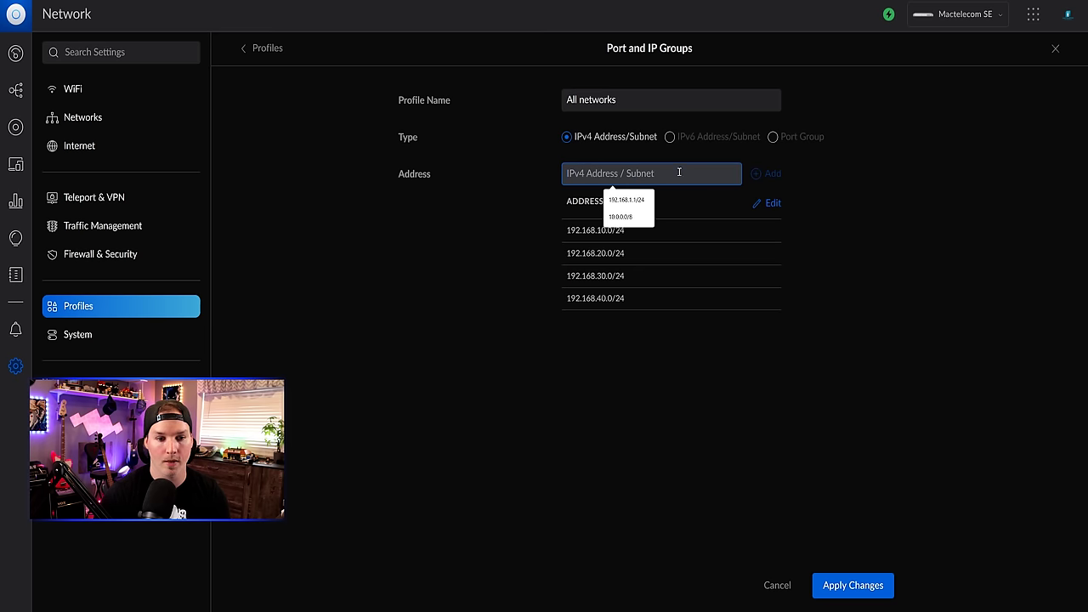
pyautogui.write('192.168.')
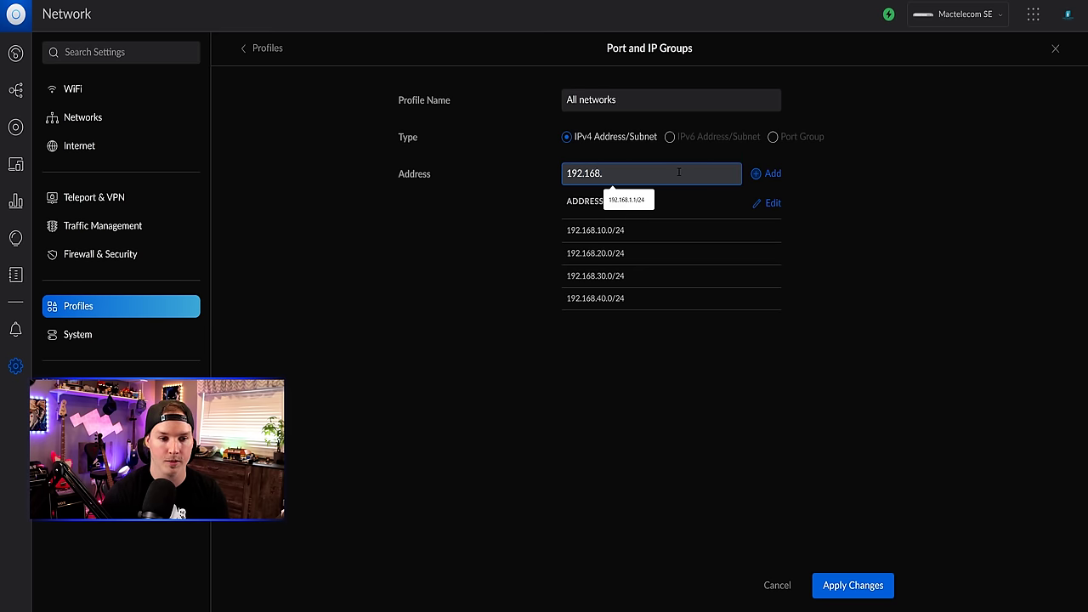
pyautogui.write('50.0/24')
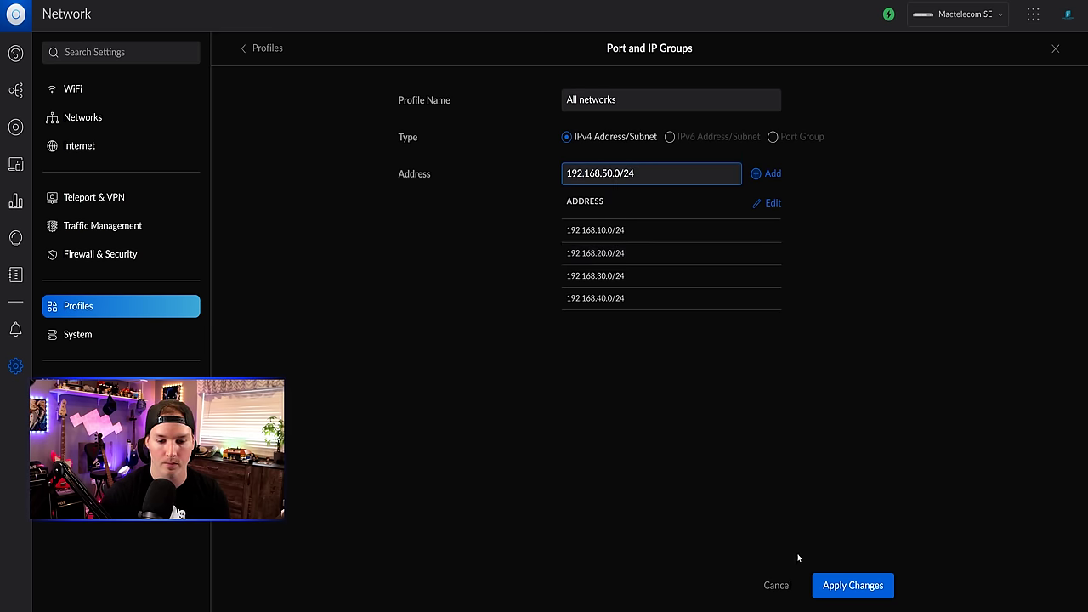
pyautogui.click(853, 585)
pyautogui.click(110, 260)
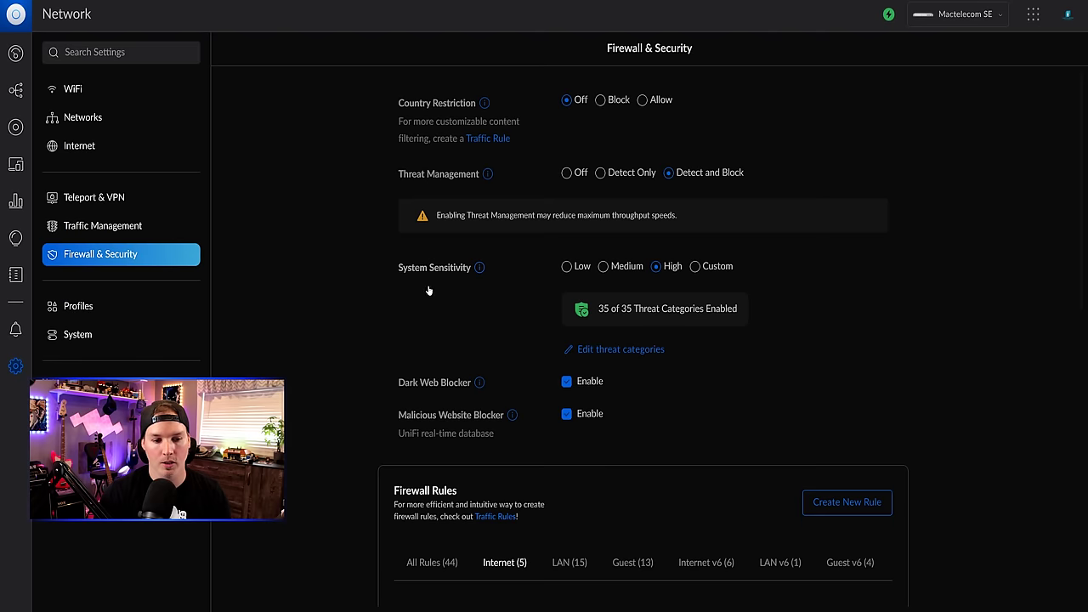
# - Start a new LAN Out firewall rule named 'Block UID VPN to networks'
pyautogui.scroll(-5, 428, 292)
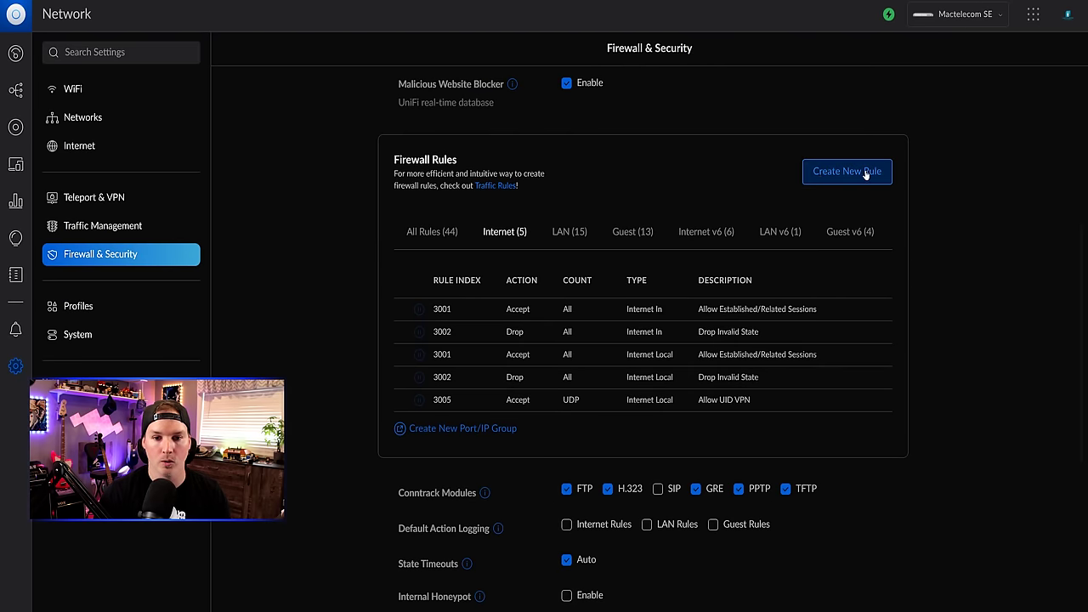
pyautogui.click(863, 171)
pyautogui.click(672, 99)
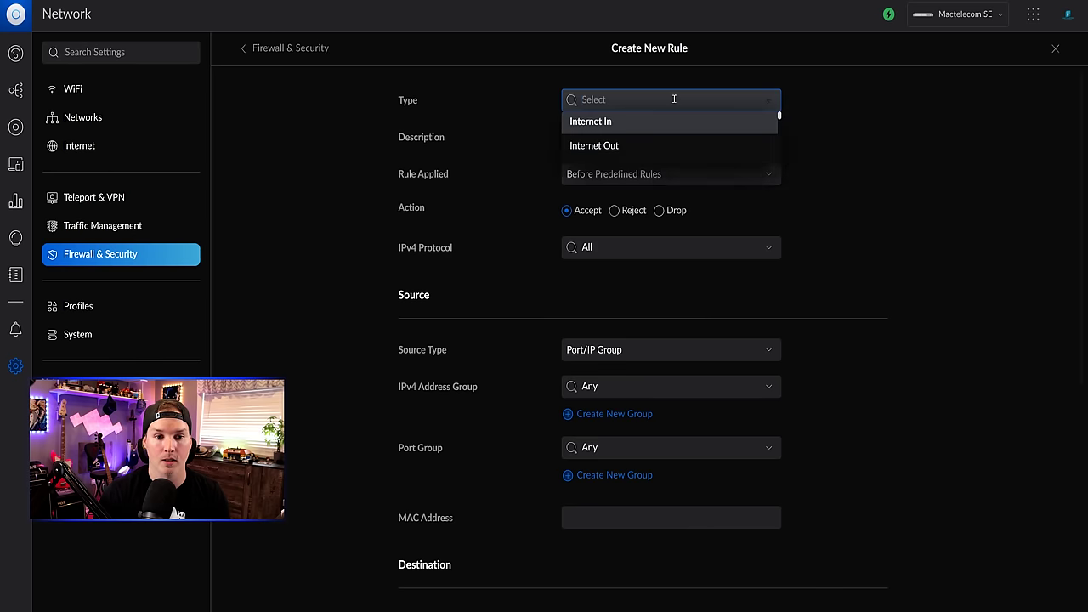
pyautogui.scroll(-2, 654, 136)
pyautogui.click(629, 126)
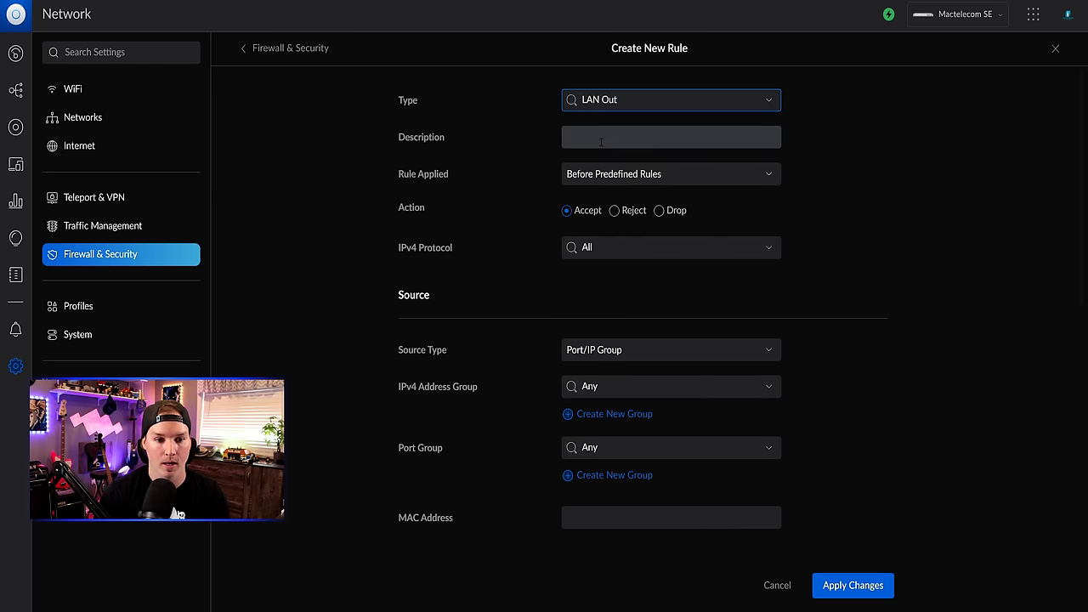
pyautogui.click(601, 138)
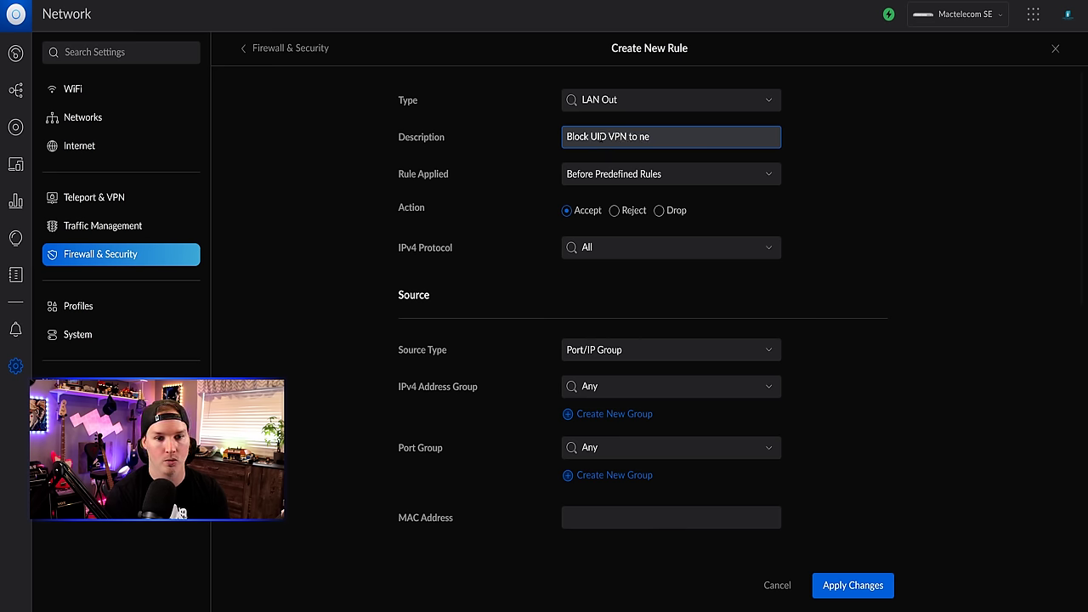
# - Make the rule drop traffic from the UID VPN group to All networks, and apply it
pyautogui.click(661, 210)
pyautogui.scroll(-2, 595, 195)
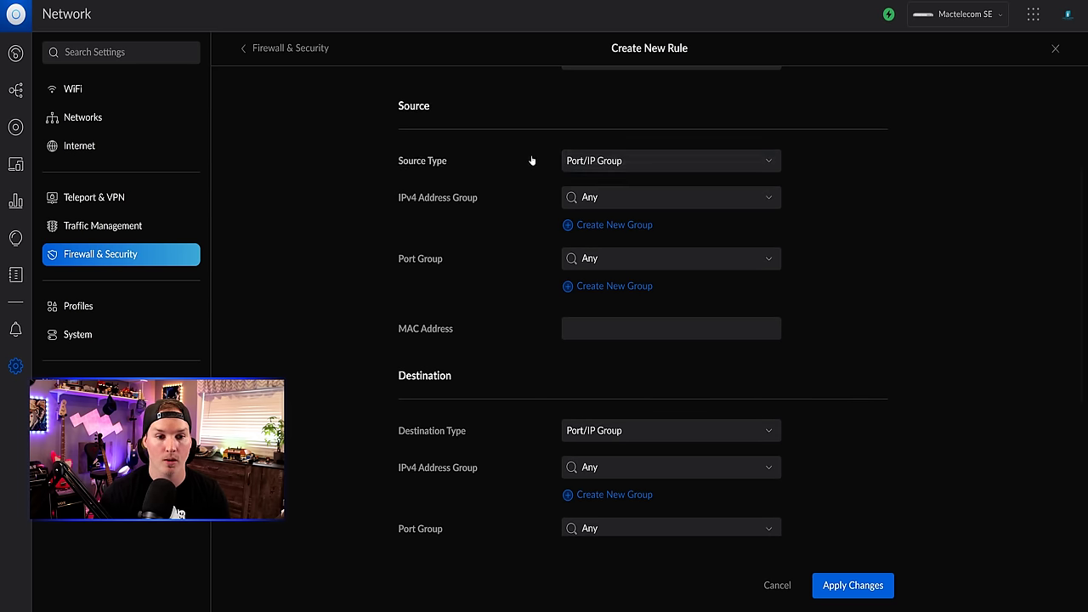
pyautogui.click(617, 161)
pyautogui.click(621, 190)
pyautogui.click(635, 198)
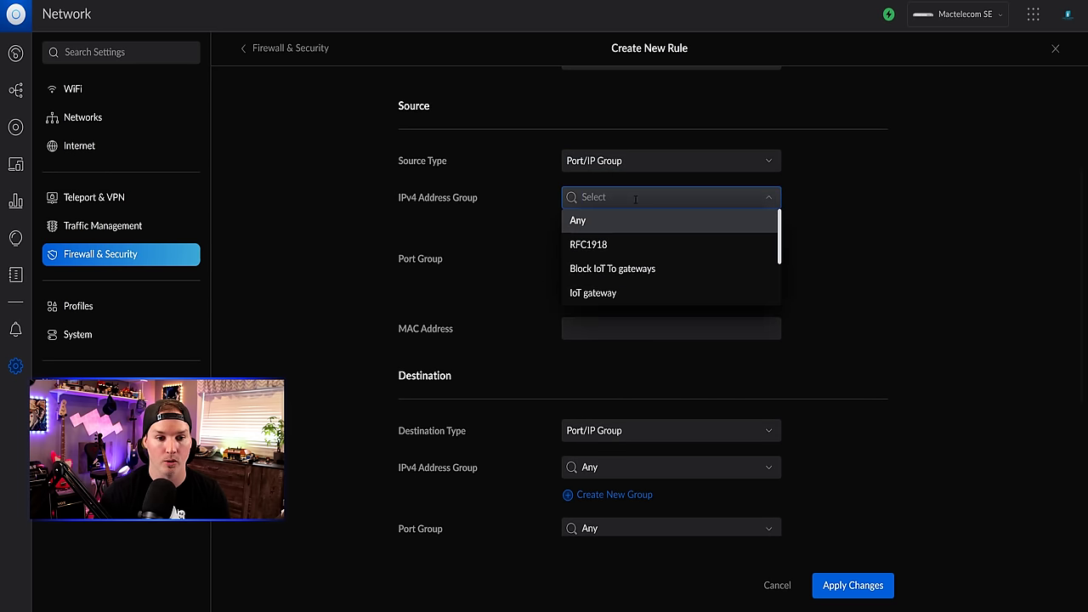
pyautogui.scroll(-3, 620, 255)
pyautogui.click(607, 280)
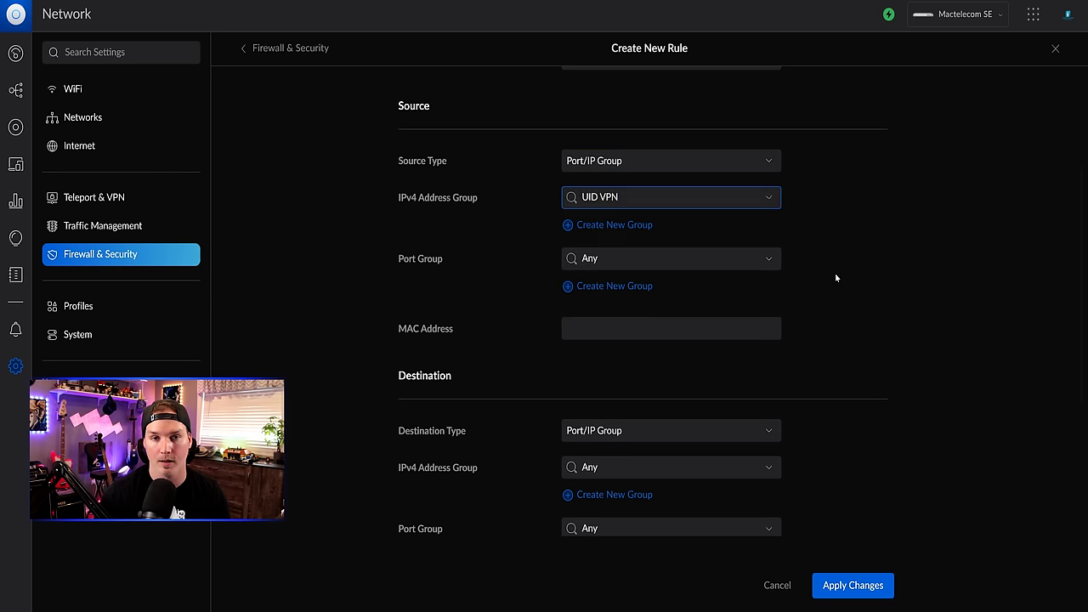
pyautogui.scroll(-2, 836, 278)
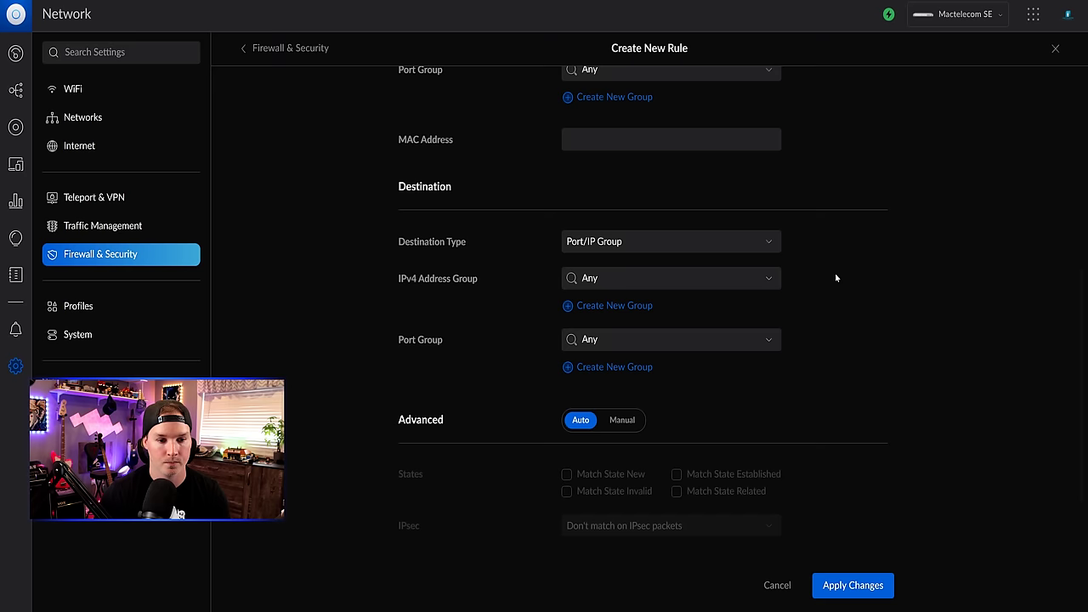
pyautogui.click(646, 278)
pyautogui.scroll(-3, 647, 293)
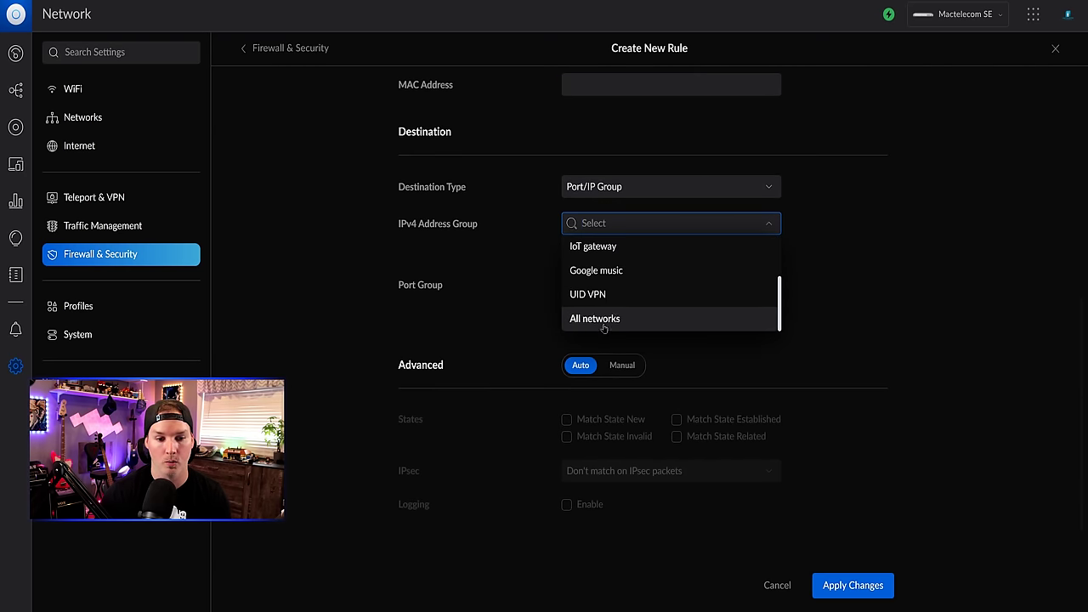
pyautogui.click(602, 320)
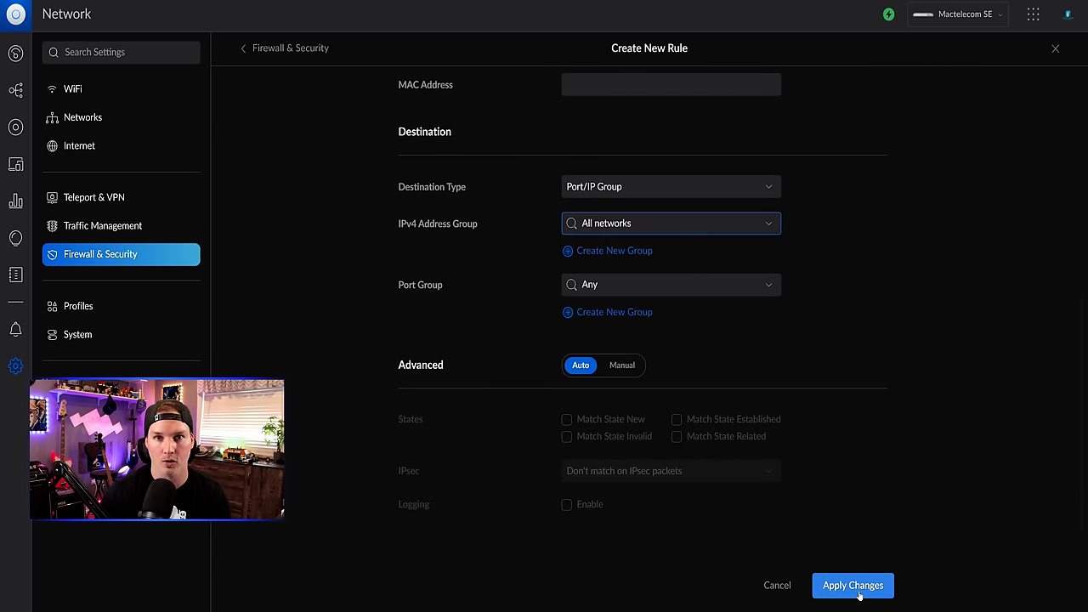
pyautogui.click(854, 587)
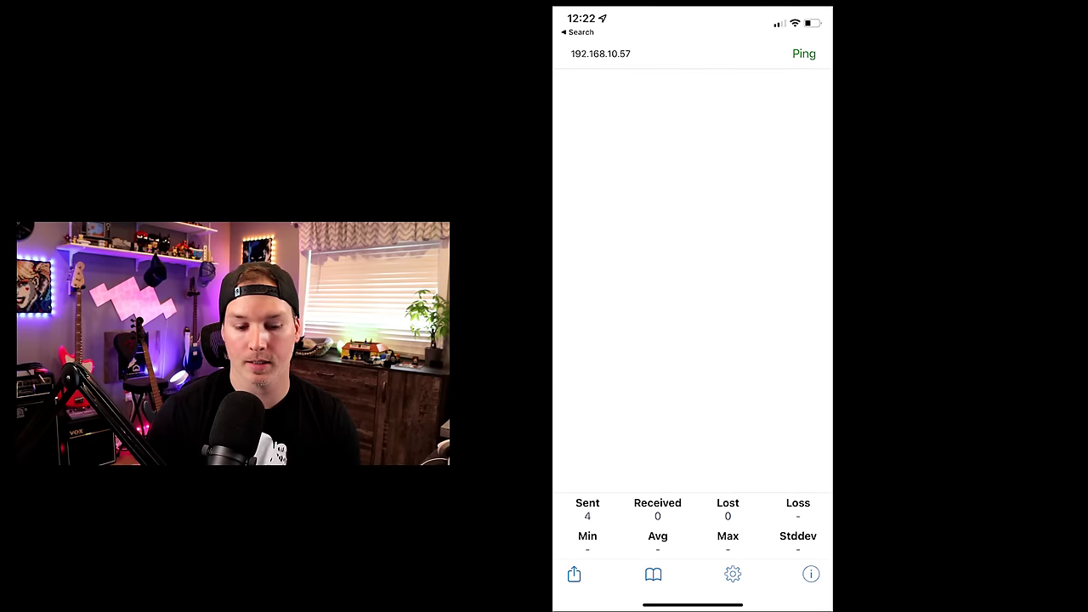
# - Rerun the ping to 192.168.10.57 in the iOS ping app to test the block
pyautogui.click(803, 53)
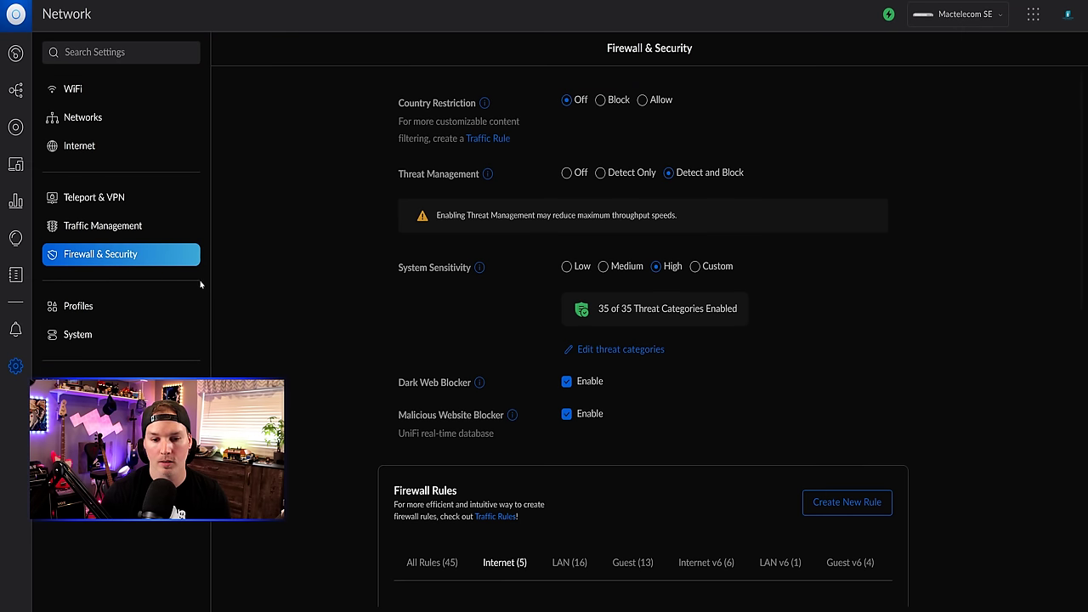
# - Start another LAN Out firewall rule described 'UID VPN to nas'
pyautogui.click(884, 506)
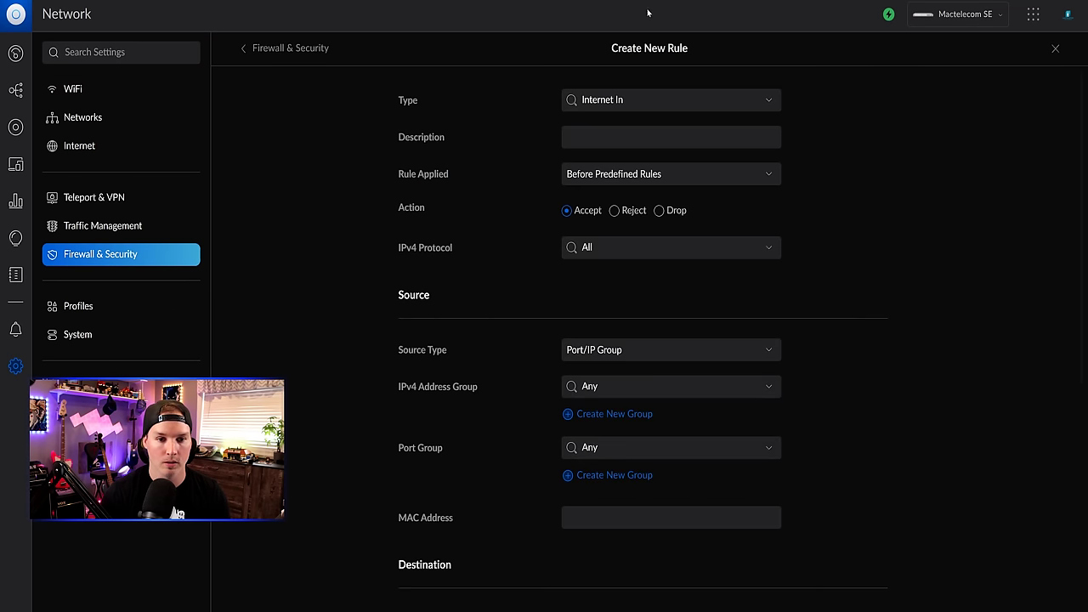
pyautogui.click(664, 101)
pyautogui.scroll(-1, 642, 147)
pyautogui.scroll(-2, 642, 147)
pyautogui.click(610, 132)
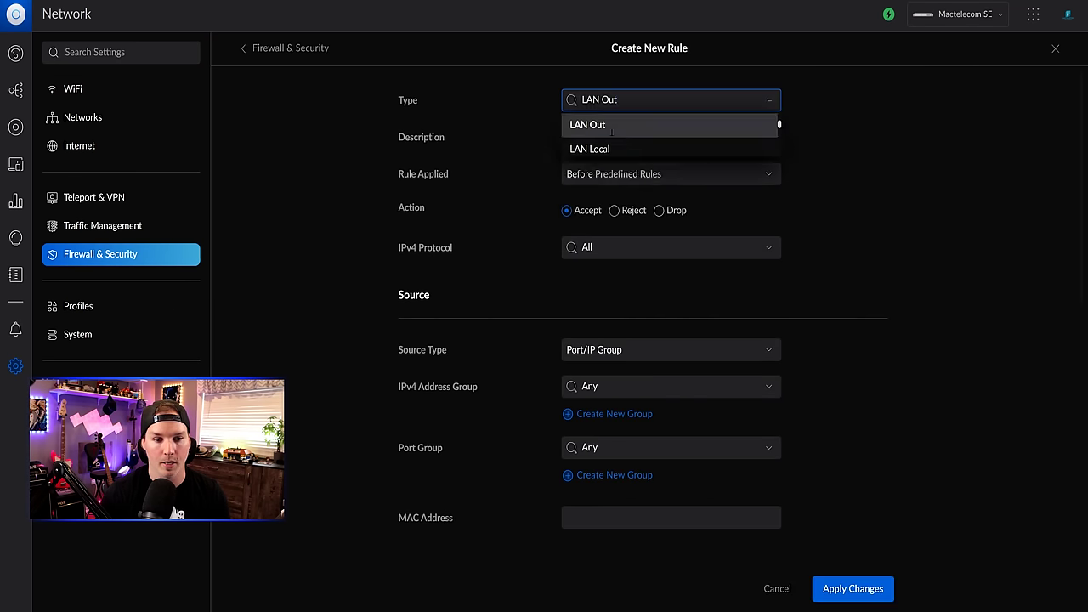
pyautogui.write('UID VPN to nas')
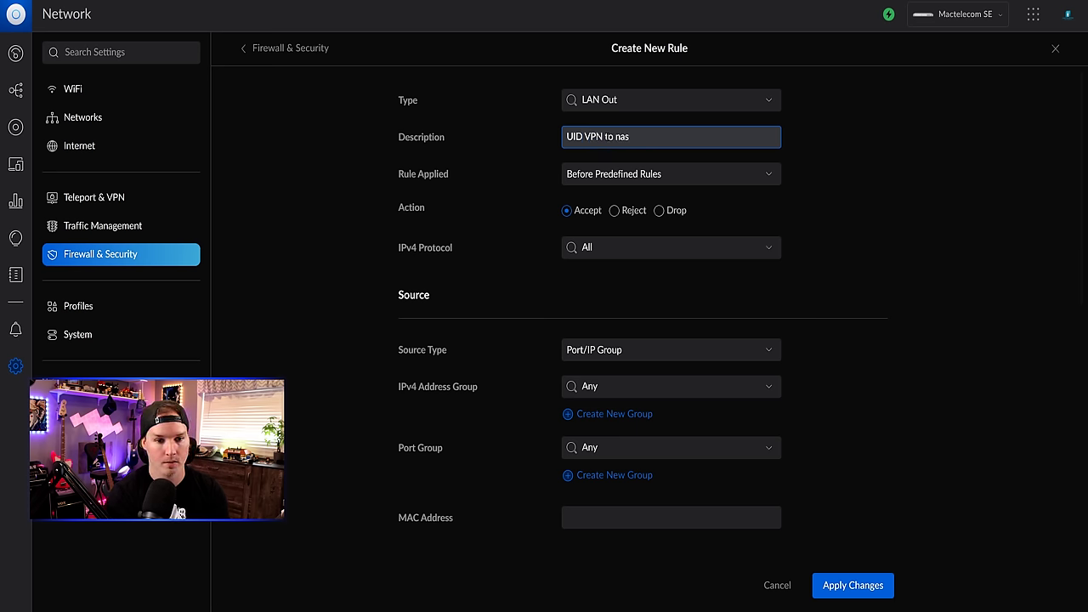
pyautogui.scroll(-2, 614, 212)
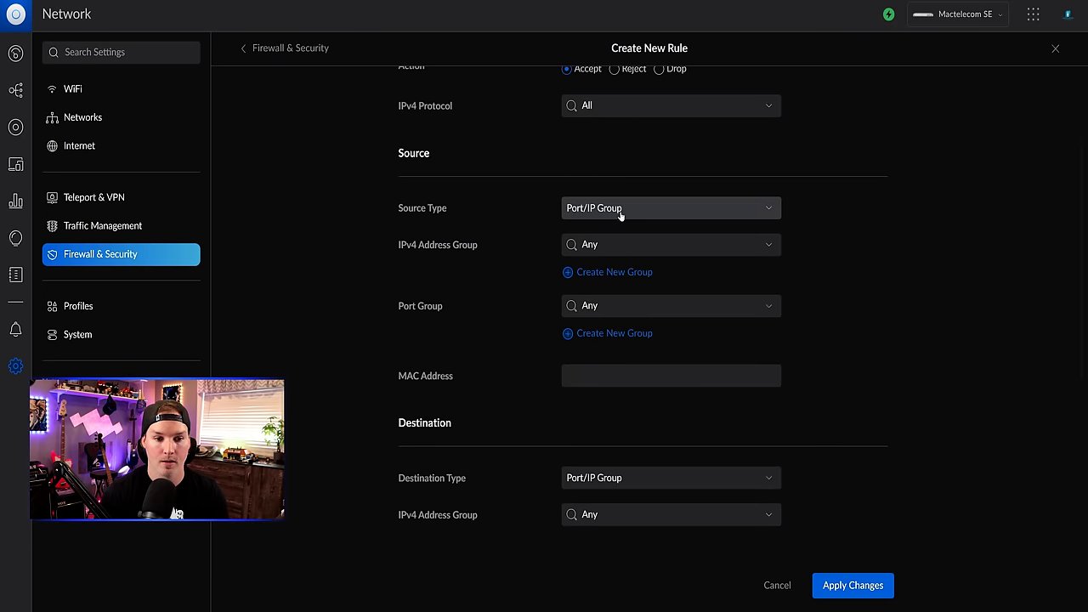
# - Use the UID VPN group as source and a single IP address as destination
pyautogui.click(633, 245)
pyautogui.scroll(-2, 638, 285)
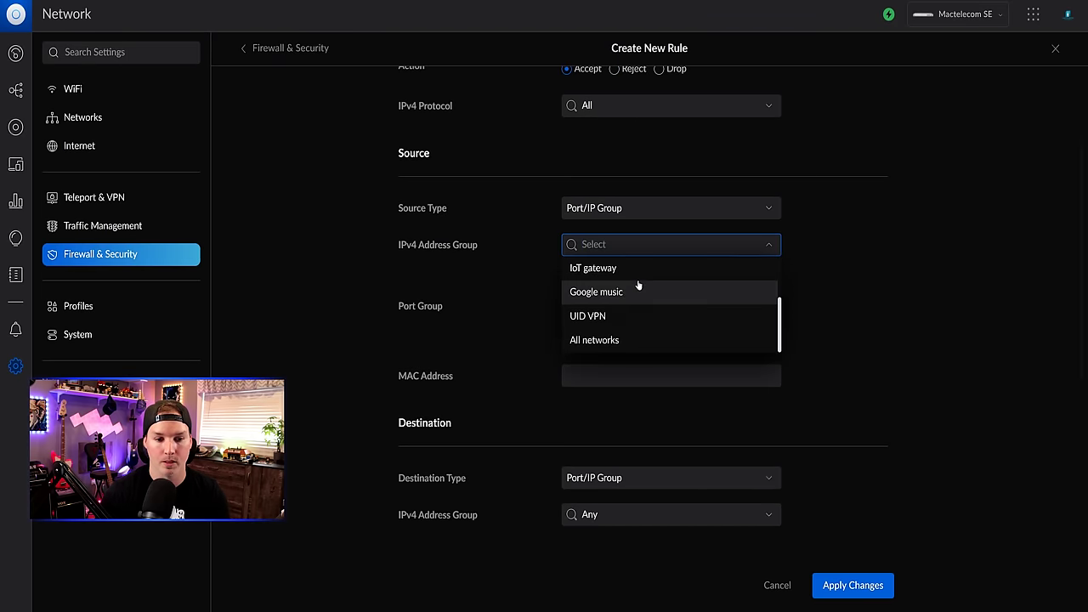
pyautogui.click(600, 316)
pyautogui.scroll(-3, 621, 340)
pyautogui.click(683, 289)
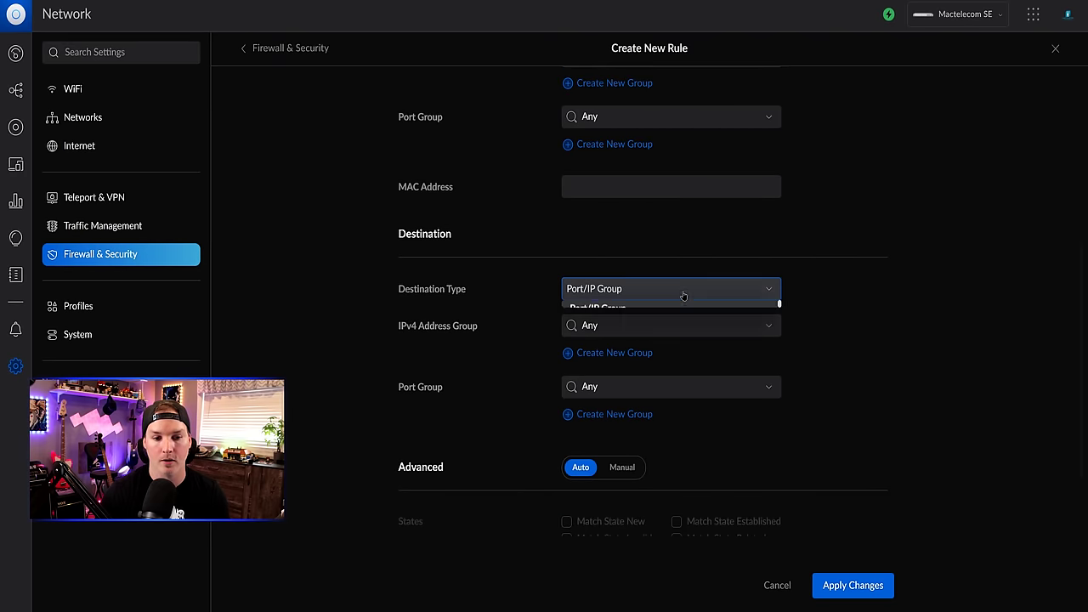
pyautogui.click(617, 358)
pyautogui.click(593, 324)
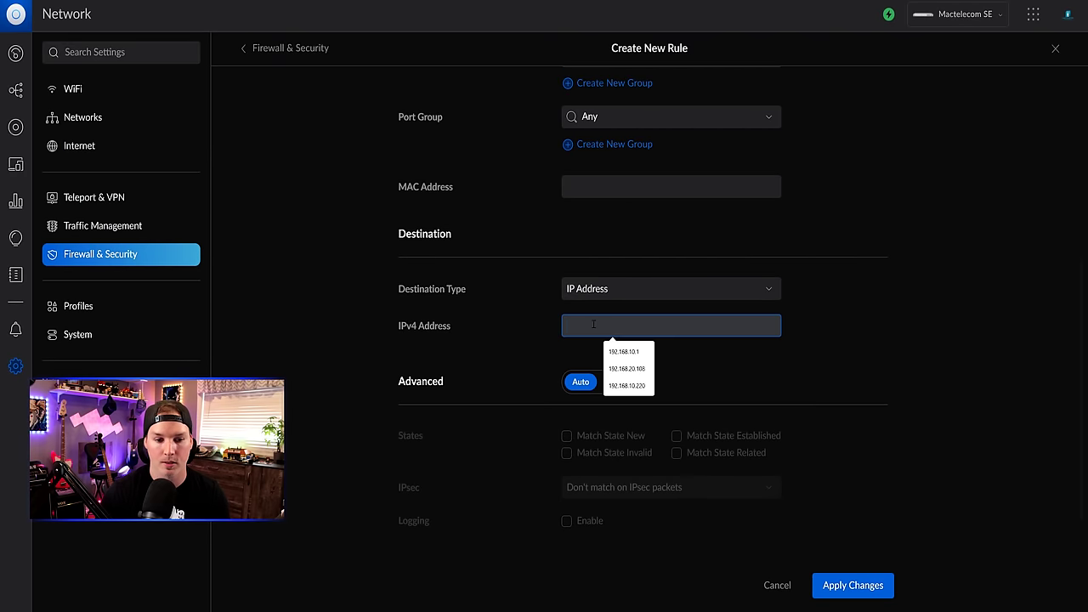
pyautogui.write('1092')
pyautogui.press('BackSpace')
pyautogui.press('BackSpace')
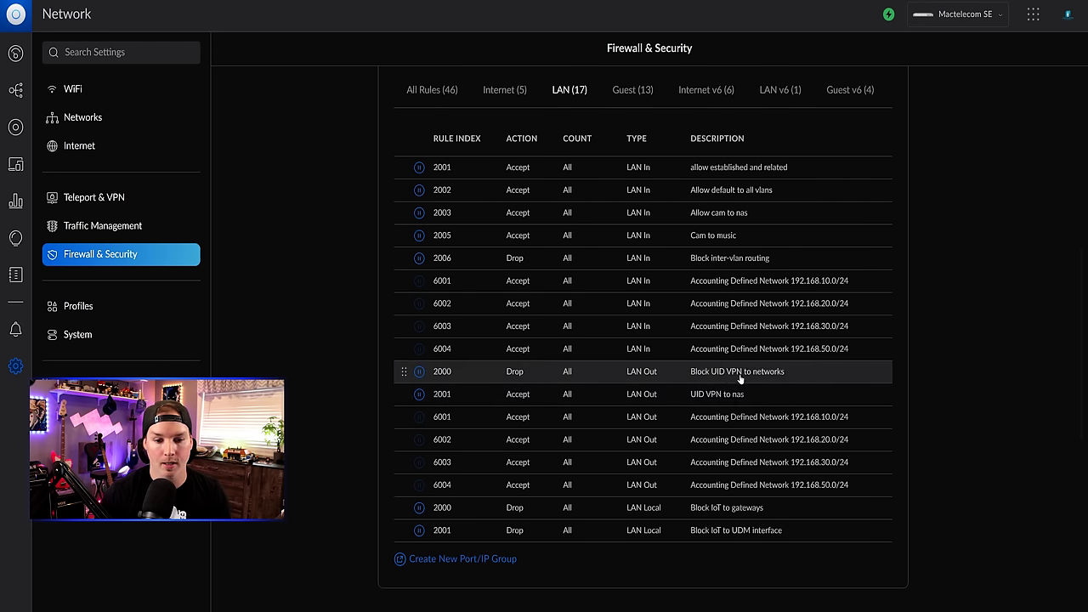
# - Move the 'UID VPN to nas' rule above 'Block UID VPN to networks' in the LAN rules
pyautogui.moveTo(405, 393); pyautogui.dragTo(405, 372)
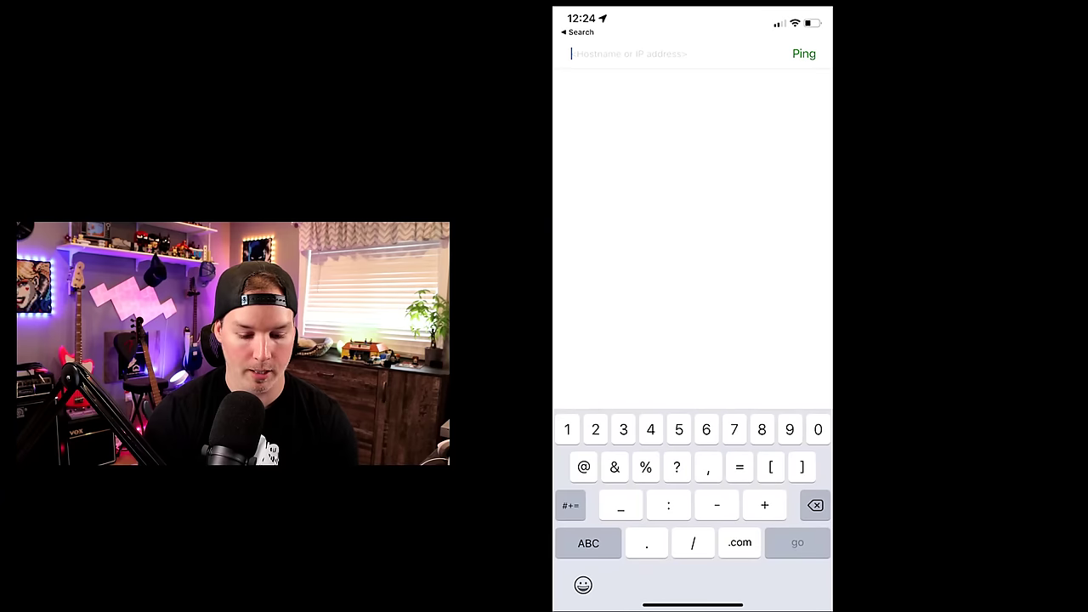
# - Ping 192.168.10.220 from the iOS ping app
pyautogui.write('19')
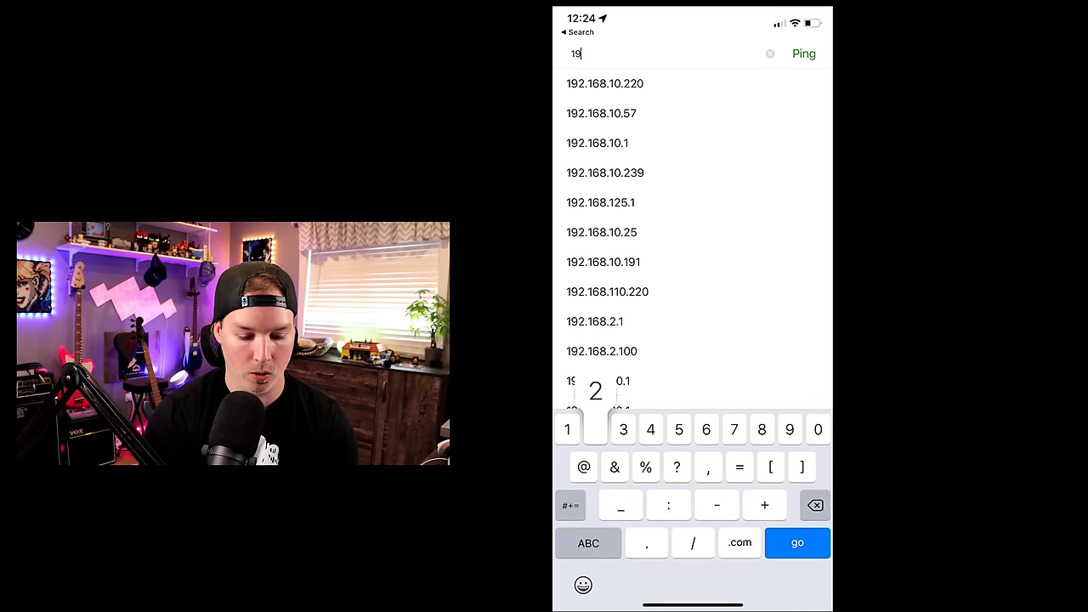
pyautogui.write('2.168')
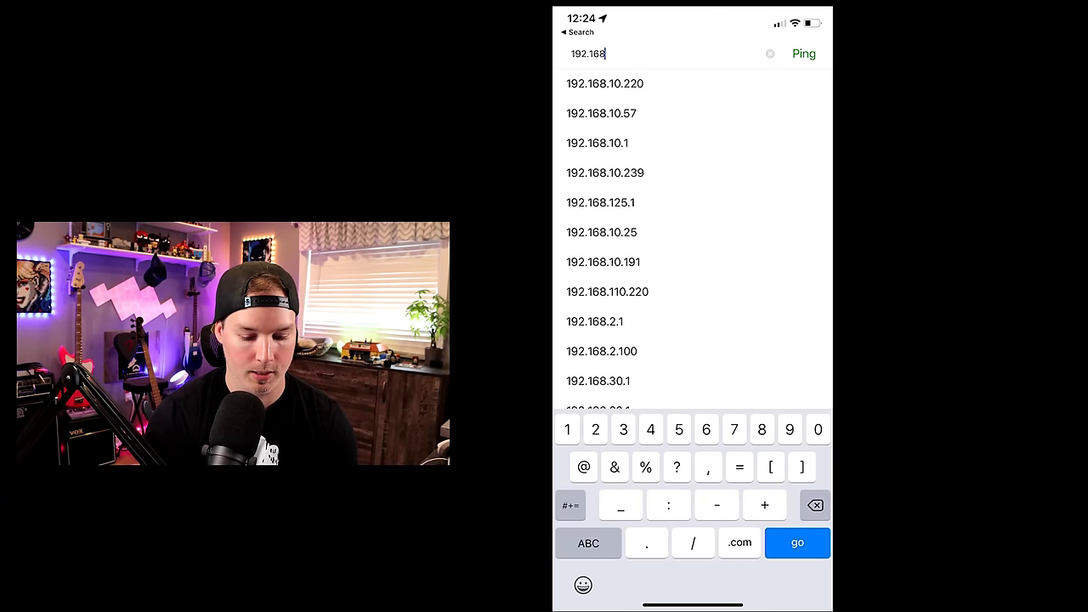
pyautogui.write('.10.220')
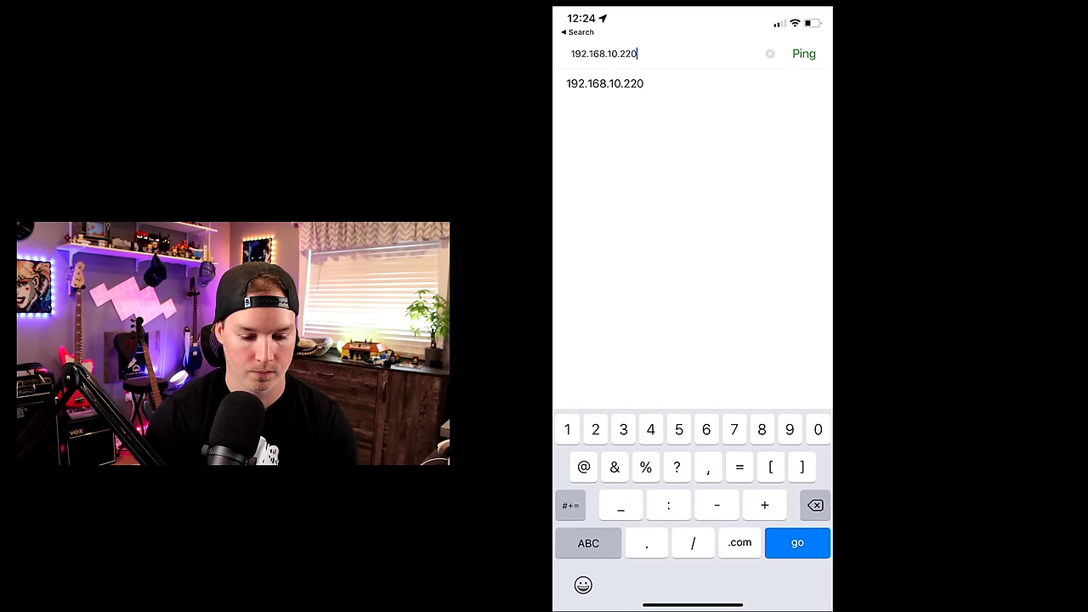
pyautogui.press('Return')
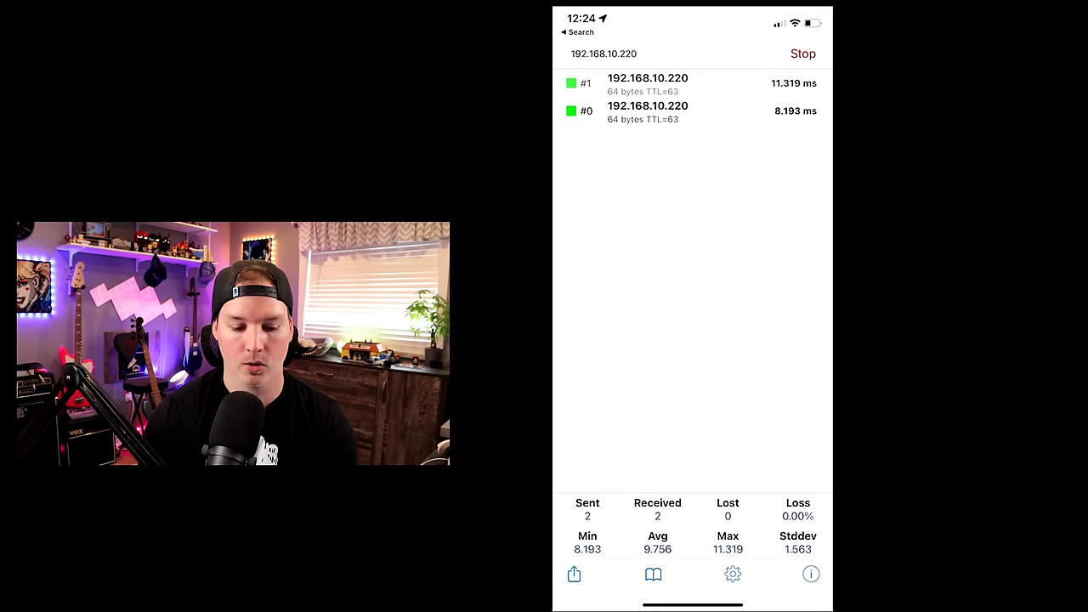